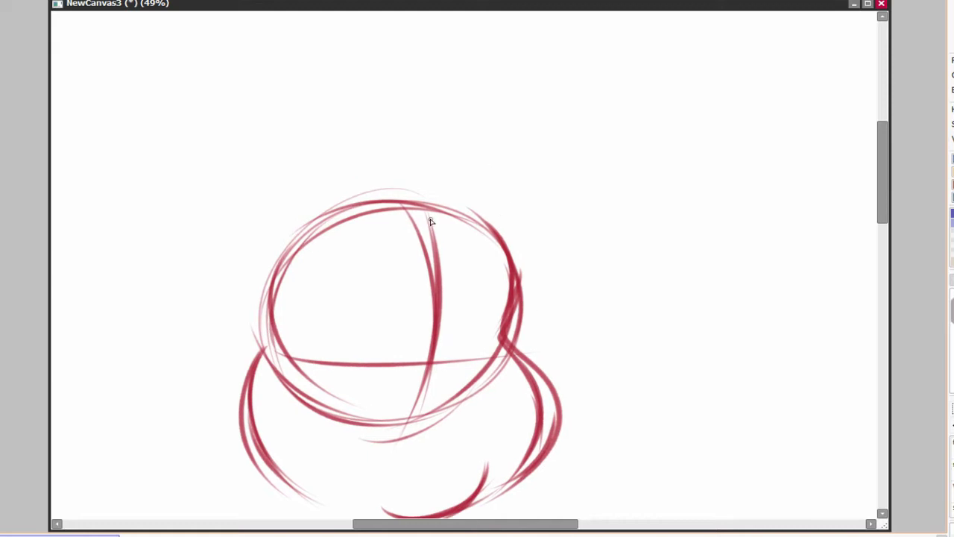
# Sketch a curved strand of hair rising from the top of the head's centre line and sweeping outward on the right.
pyautogui.moveTo(426, 220); pyautogui.dragTo(510, 225)
pyautogui.moveTo(422, 203); pyautogui.dragTo(616, 253)
pyautogui.scroll(-3, 616, 281)
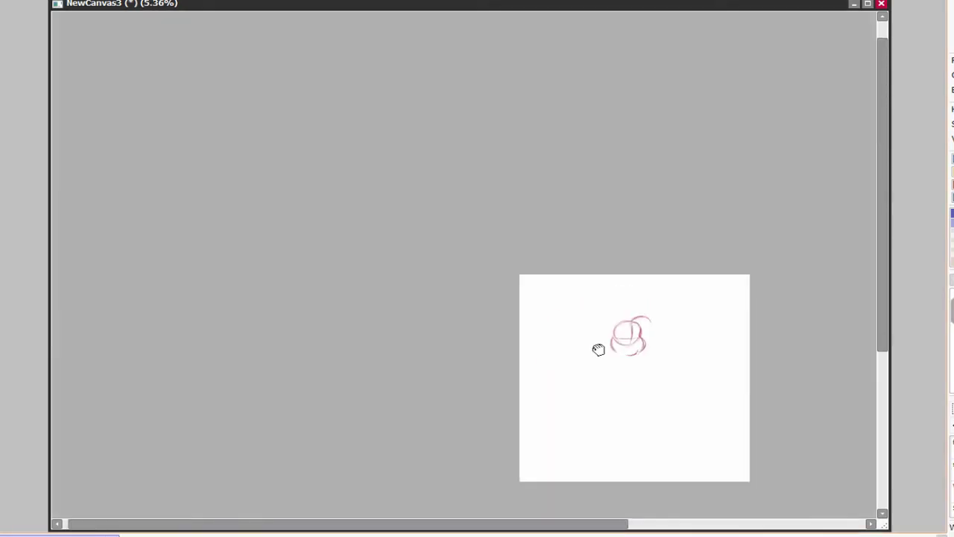
# Tilt the head sketch slightly clockwise with a free transform and apply the transformation.
pyautogui.scroll(1, 597, 347)
pyautogui.hotkey('ctrl', 't')
pyautogui.moveTo(616, 326)
pyautogui.mouseDown()
pyautogui.moveTo(542, 290)
pyautogui.moveTo(509, 293)
pyautogui.mouseUp()
pyautogui.press('Return')
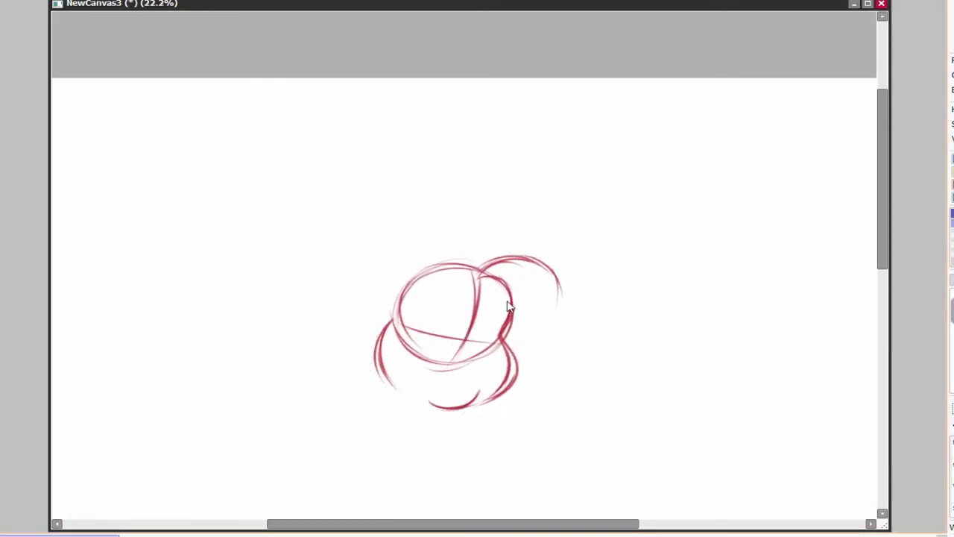
# Rough in the torso below the head with a sloping shoulder line, a curved hip line and rounded bust shapes.
pyautogui.scroll(-1, 547, 260)
pyautogui.moveTo(395, 277); pyautogui.dragTo(525, 281)
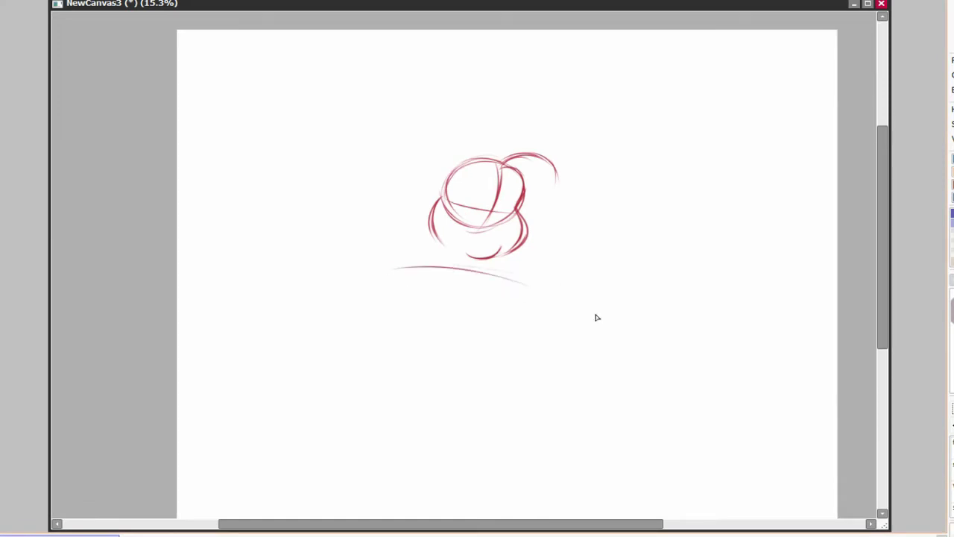
pyautogui.moveTo(447, 432); pyautogui.dragTo(441, 364)
pyautogui.moveTo(575, 330)
pyautogui.mouseDown()
pyautogui.moveTo(362, 363)
pyautogui.moveTo(351, 388)
pyautogui.mouseUp()
pyautogui.moveTo(380, 254)
pyautogui.mouseDown()
pyautogui.moveTo(382, 316)
pyautogui.moveTo(500, 326)
pyautogui.mouseUp()
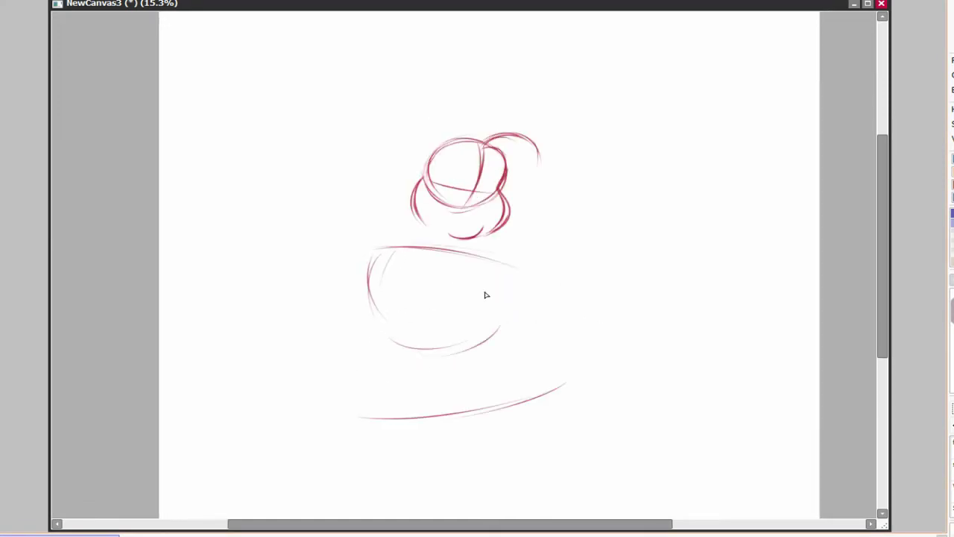
pyautogui.moveTo(492, 250)
pyautogui.mouseDown()
pyautogui.moveTo(549, 294)
pyautogui.moveTo(466, 357)
pyautogui.moveTo(528, 371)
pyautogui.moveTo(414, 354)
pyautogui.mouseUp()
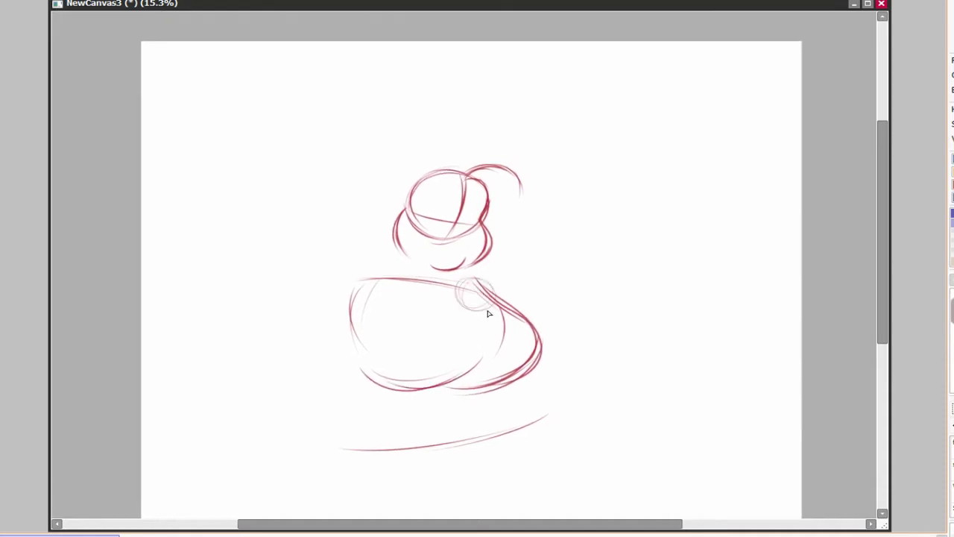
# Add short neck lines, a heart-shaped brooch at the centre of the chest and a firmer left bust contour.
pyautogui.scroll(2, 469, 294)
pyautogui.moveTo(378, 287); pyautogui.dragTo(392, 296)
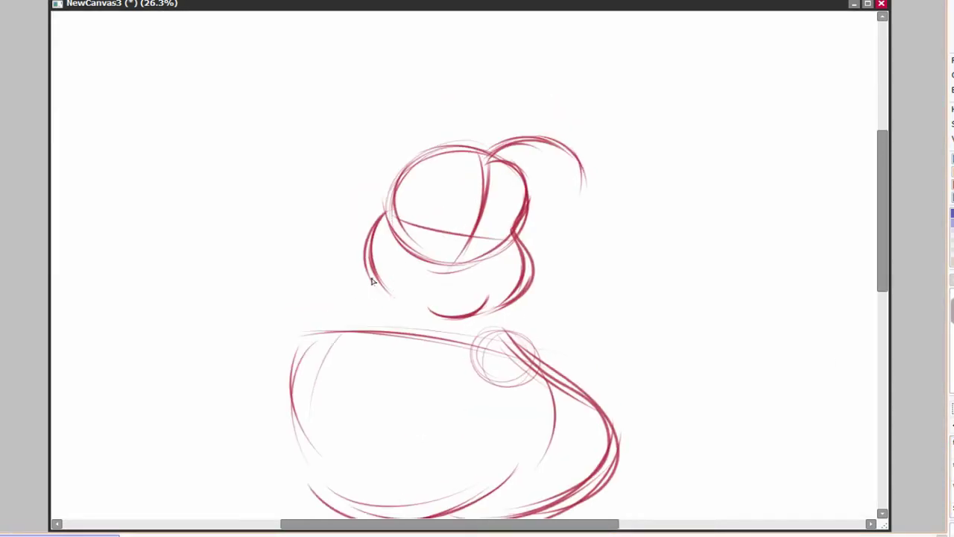
pyautogui.moveTo(513, 308)
pyautogui.mouseDown()
pyautogui.moveTo(522, 282)
pyautogui.moveTo(399, 285)
pyautogui.moveTo(515, 292)
pyautogui.moveTo(487, 305)
pyautogui.moveTo(461, 290)
pyautogui.moveTo(464, 323)
pyautogui.moveTo(465, 302)
pyautogui.moveTo(477, 323)
pyautogui.moveTo(475, 279)
pyautogui.moveTo(458, 297)
pyautogui.moveTo(464, 345)
pyautogui.moveTo(438, 339)
pyautogui.moveTo(461, 291)
pyautogui.moveTo(502, 321)
pyautogui.moveTo(447, 287)
pyautogui.mouseUp()
pyautogui.moveTo(577, 275)
pyautogui.mouseDown()
pyautogui.moveTo(635, 194)
pyautogui.moveTo(624, 231)
pyautogui.mouseUp()
pyautogui.moveTo(332, 314)
pyautogui.mouseDown()
pyautogui.moveTo(291, 390)
pyautogui.moveTo(507, 385)
pyautogui.mouseUp()
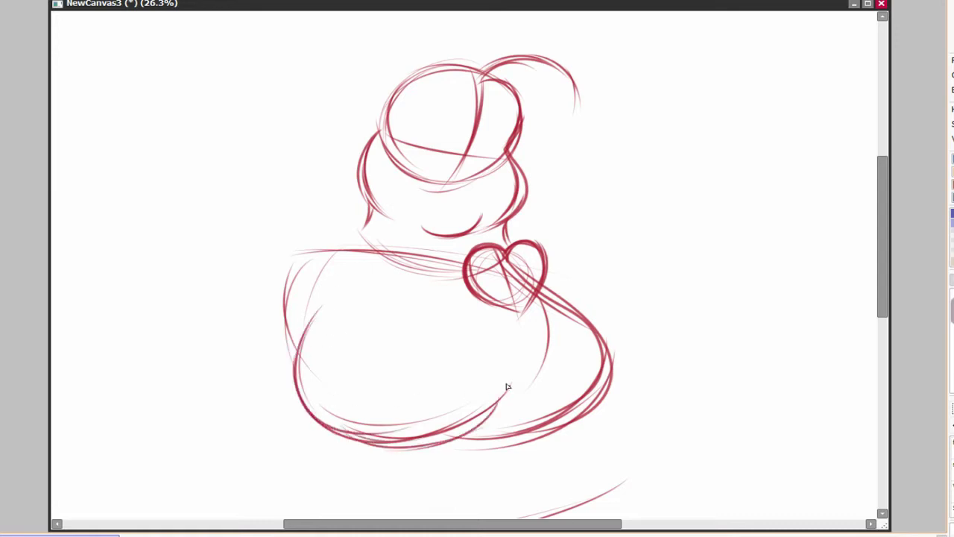
# Draw curved fabric folds sweeping from beneath the heart brooch across the left side of the bust.
pyautogui.moveTo(299, 377)
pyautogui.mouseDown()
pyautogui.moveTo(486, 277)
pyautogui.moveTo(287, 382)
pyautogui.mouseUp()
pyautogui.moveTo(385, 403); pyautogui.dragTo(352, 351)
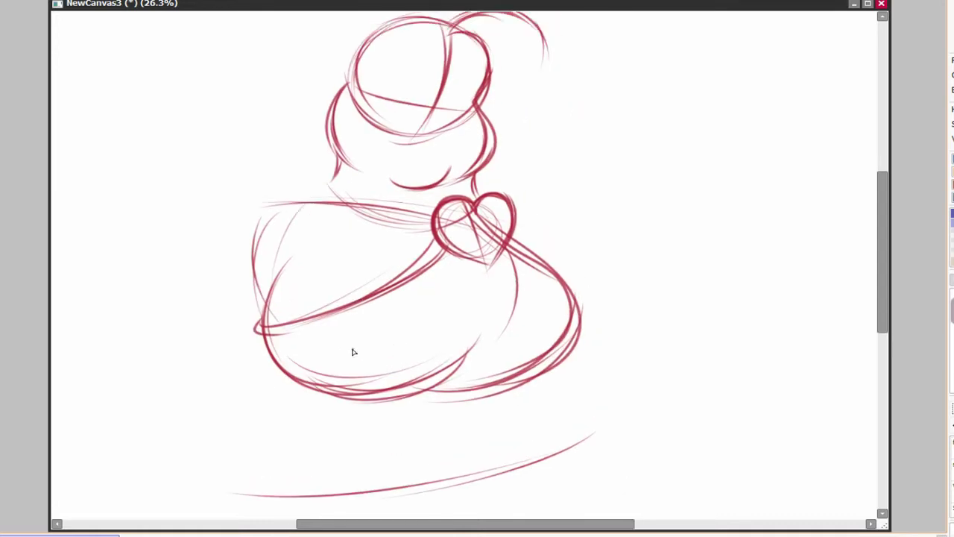
pyautogui.moveTo(457, 263); pyautogui.dragTo(291, 376)
pyautogui.moveTo(443, 298); pyautogui.dragTo(298, 376)
pyautogui.moveTo(446, 340); pyautogui.dragTo(428, 301)
pyautogui.moveTo(451, 226); pyautogui.dragTo(365, 362)
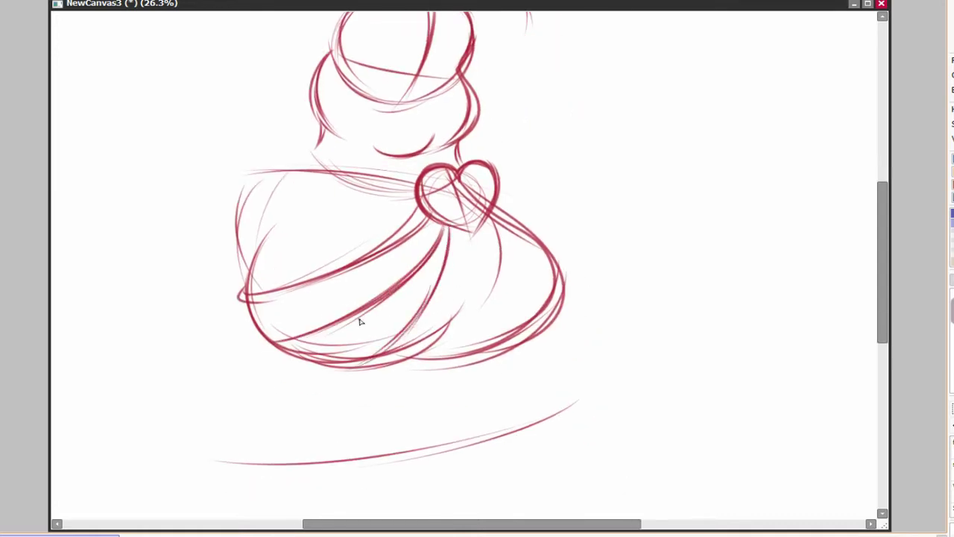
# Draw the fabric folds from the heart brooch over the right bust and reinforce the right chest contour.
pyautogui.moveTo(584, 237); pyautogui.dragTo(552, 254)
pyautogui.moveTo(418, 240); pyautogui.dragTo(411, 345)
pyautogui.moveTo(420, 254)
pyautogui.mouseDown()
pyautogui.moveTo(451, 351)
pyautogui.moveTo(513, 310)
pyautogui.mouseUp()
pyautogui.moveTo(452, 209); pyautogui.dragTo(522, 290)
pyautogui.moveTo(463, 298); pyautogui.dragTo(505, 298)
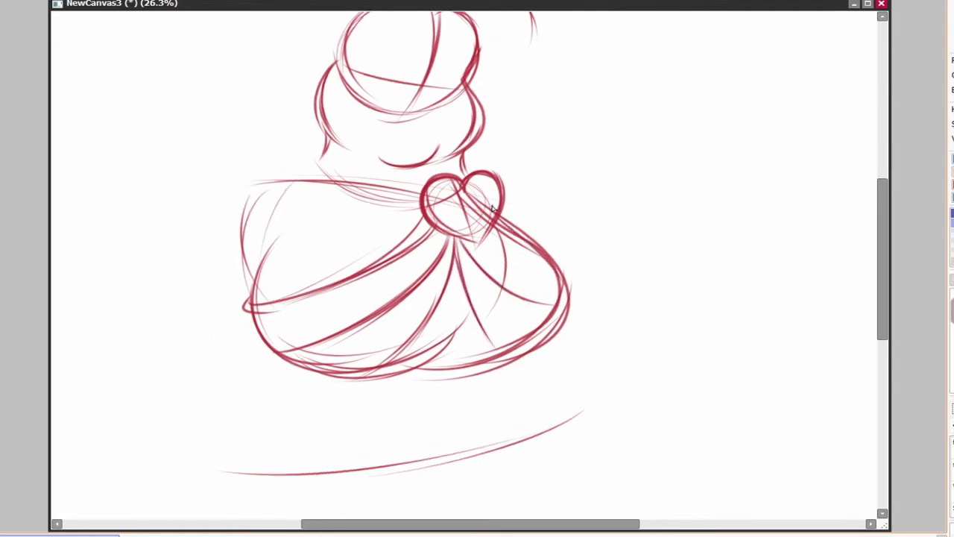
pyautogui.moveTo(500, 216); pyautogui.dragTo(581, 349)
pyautogui.moveTo(507, 212); pyautogui.dragTo(582, 309)
pyautogui.moveTo(447, 253); pyautogui.dragTo(500, 261)
# Sketch the waist and the wide curves of both upper hips flaring out beneath the bust.
pyautogui.moveTo(510, 455); pyautogui.dragTo(569, 228)
pyautogui.moveTo(403, 237)
pyautogui.mouseDown()
pyautogui.moveTo(449, 209)
pyautogui.moveTo(349, 294)
pyautogui.mouseUp()
pyautogui.moveTo(718, 228)
pyautogui.mouseDown()
pyautogui.moveTo(536, 288)
pyautogui.moveTo(634, 317)
pyautogui.mouseUp()
pyautogui.moveTo(272, 258); pyautogui.dragTo(183, 451)
pyautogui.moveTo(257, 297); pyautogui.dragTo(206, 267)
pyautogui.moveTo(511, 234); pyautogui.dragTo(619, 383)
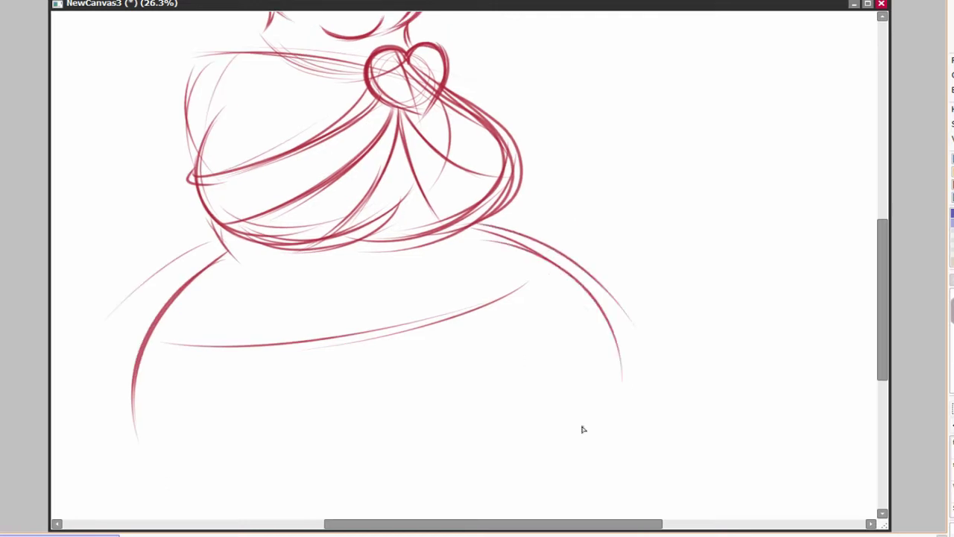
pyautogui.moveTo(544, 246); pyautogui.dragTo(606, 388)
# Add a second hip guideline with a small construction circle near each end to mark the hip joints.
pyautogui.moveTo(575, 245)
pyautogui.mouseDown()
pyautogui.moveTo(629, 202)
pyautogui.moveTo(650, 159)
pyautogui.mouseUp()
pyautogui.moveTo(283, 280); pyautogui.dragTo(310, 298)
pyautogui.moveTo(560, 216); pyautogui.dragTo(589, 242)
pyautogui.scroll(-2, 660, 289)
pyautogui.scroll(2, 660, 289)
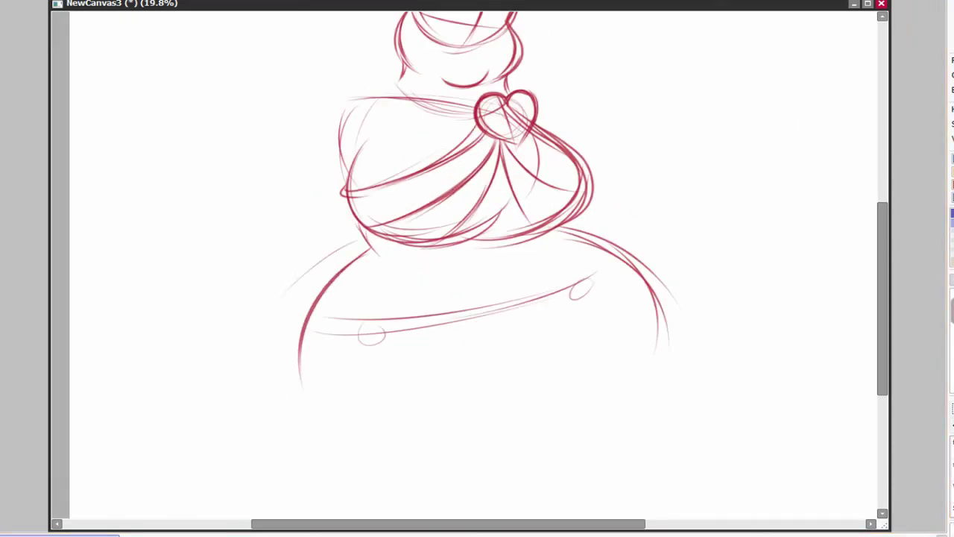
# Extend both hip contours down into the thighs and add a waist crease at the right hip.
pyautogui.moveTo(366, 252)
pyautogui.mouseDown()
pyautogui.moveTo(305, 447)
pyautogui.moveTo(328, 463)
pyautogui.mouseUp()
pyautogui.moveTo(559, 223)
pyautogui.mouseDown()
pyautogui.moveTo(623, 239)
pyautogui.moveTo(674, 384)
pyautogui.moveTo(641, 458)
pyautogui.mouseUp()
pyautogui.moveTo(560, 488)
pyautogui.mouseDown()
pyautogui.moveTo(307, 378)
pyautogui.moveTo(531, 291)
pyautogui.moveTo(569, 204)
pyautogui.moveTo(302, 317)
pyautogui.mouseUp()
pyautogui.moveTo(552, 203); pyautogui.dragTo(339, 320)
pyautogui.moveTo(565, 253)
pyautogui.mouseDown()
pyautogui.moveTo(574, 204)
pyautogui.moveTo(552, 291)
pyautogui.moveTo(533, 267)
pyautogui.mouseUp()
pyautogui.moveTo(477, 250); pyautogui.dragTo(485, 256)
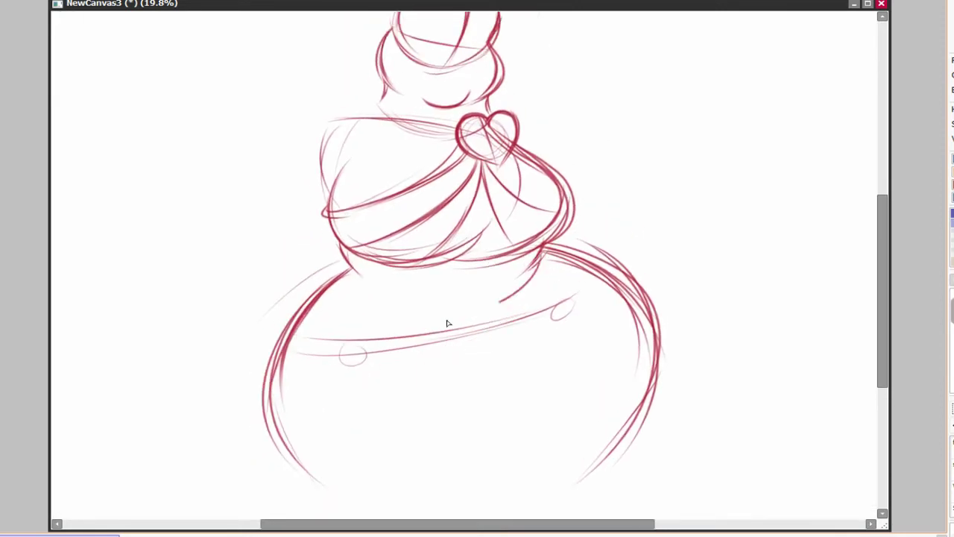
# Draw the curved waistline under the belly and a large skirt drape sweeping from the right hip to the left thigh.
pyautogui.moveTo(522, 283); pyautogui.dragTo(342, 342)
pyautogui.moveTo(313, 306)
pyautogui.mouseDown()
pyautogui.moveTo(561, 239)
pyautogui.moveTo(578, 155)
pyautogui.moveTo(302, 350)
pyautogui.mouseUp()
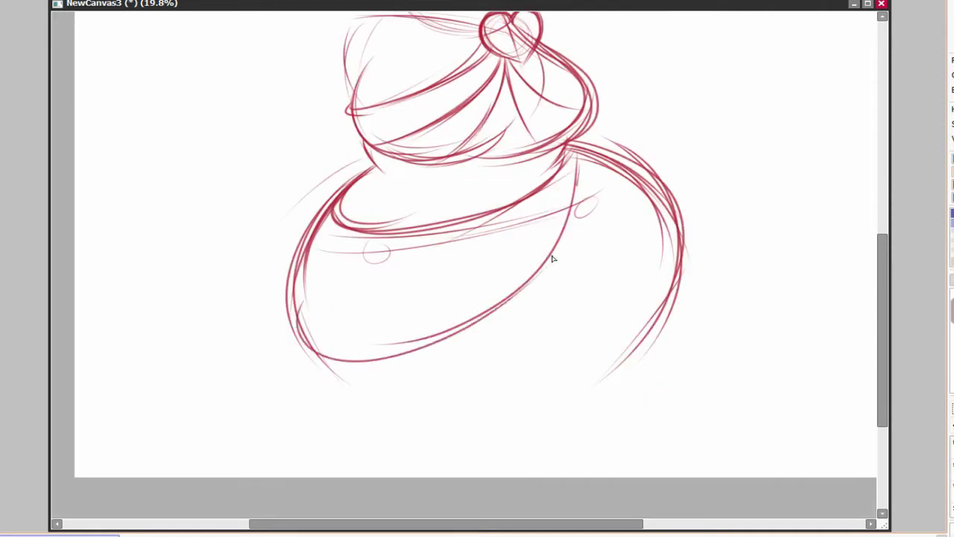
pyautogui.moveTo(551, 258); pyautogui.dragTo(536, 281)
pyautogui.moveTo(284, 336); pyautogui.dragTo(560, 231)
pyautogui.moveTo(566, 173)
pyautogui.mouseDown()
pyautogui.moveTo(510, 173)
pyautogui.moveTo(559, 197)
pyautogui.moveTo(554, 301)
pyautogui.mouseUp()
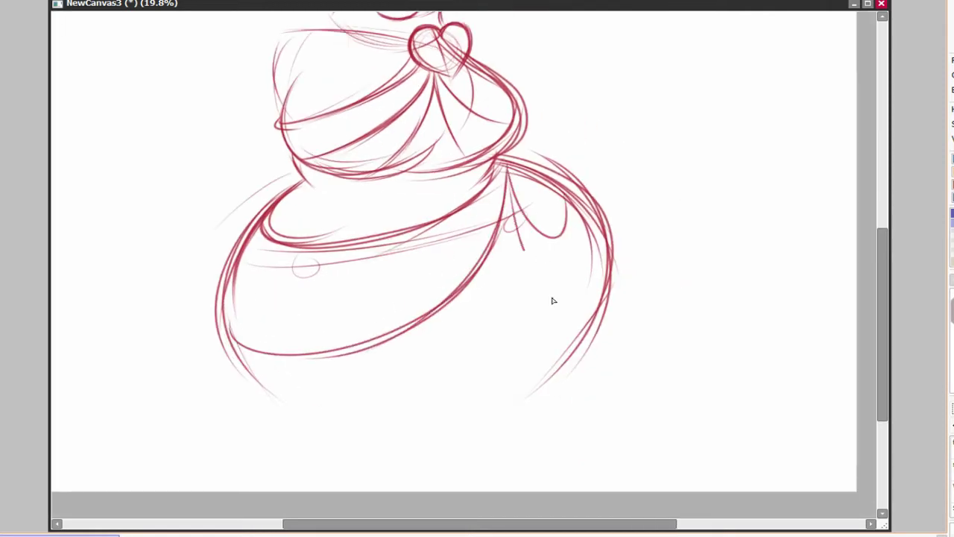
# Add looping folds on the right hip and long skirt folds curving down to the lower left, redoing one fold stroke.
pyautogui.moveTo(514, 190); pyautogui.dragTo(571, 224)
pyautogui.moveTo(514, 185); pyautogui.dragTo(397, 416)
pyautogui.moveTo(516, 277)
pyautogui.mouseDown()
pyautogui.moveTo(530, 77)
pyautogui.moveTo(525, 134)
pyautogui.mouseUp()
pyautogui.moveTo(520, 148); pyautogui.dragTo(434, 301)
pyautogui.hotkey('ctrl', 'z')
pyautogui.moveTo(525, 77); pyautogui.dragTo(391, 330)
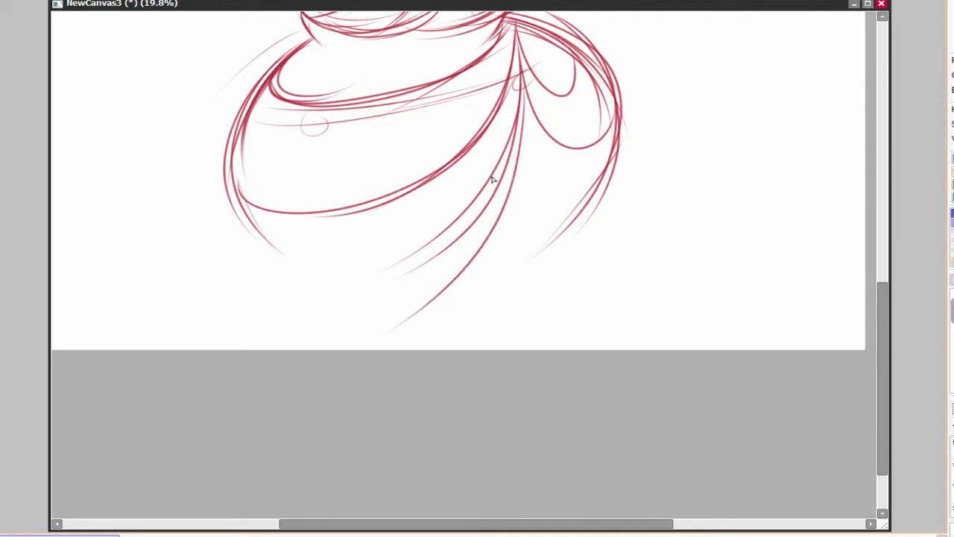
pyautogui.moveTo(513, 146); pyautogui.dragTo(324, 294)
# Close the lower left skirt edge with a small turned fold and draw the skirt folds falling below the right hip.
pyautogui.moveTo(237, 195)
pyautogui.mouseDown()
pyautogui.moveTo(315, 291)
pyautogui.moveTo(322, 349)
pyautogui.mouseUp()
pyautogui.scroll(2, 296, 360)
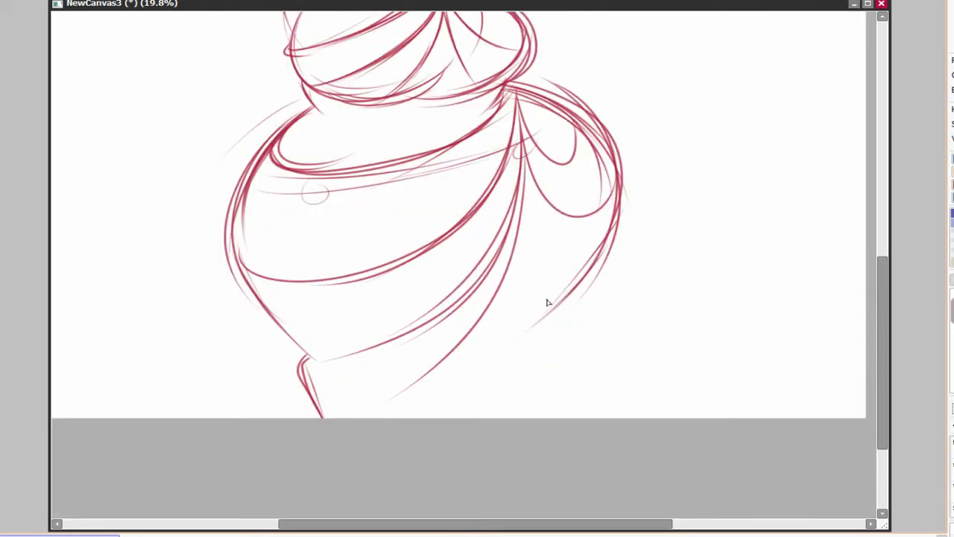
pyautogui.moveTo(547, 303); pyautogui.dragTo(498, 288)
pyautogui.moveTo(472, 218); pyautogui.dragTo(487, 321)
pyautogui.moveTo(471, 191); pyautogui.dragTo(510, 348)
pyautogui.moveTo(472, 250)
pyautogui.mouseDown()
pyautogui.moveTo(522, 364)
pyautogui.moveTo(510, 345)
pyautogui.mouseUp()
pyautogui.scroll(1, 519, 360)
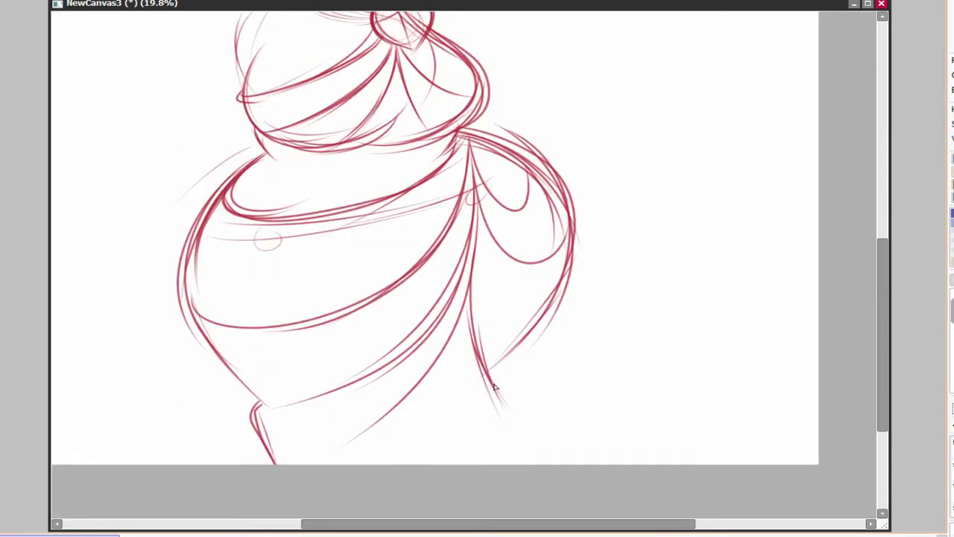
# Bring the right thigh contour in to the skirt's lower edge and add the hanging fold beside it.
pyautogui.moveTo(568, 264); pyautogui.dragTo(496, 409)
pyautogui.moveTo(466, 293); pyautogui.dragTo(461, 404)
pyautogui.moveTo(477, 270); pyautogui.dragTo(490, 370)
pyautogui.moveTo(472, 304); pyautogui.dragTo(477, 437)
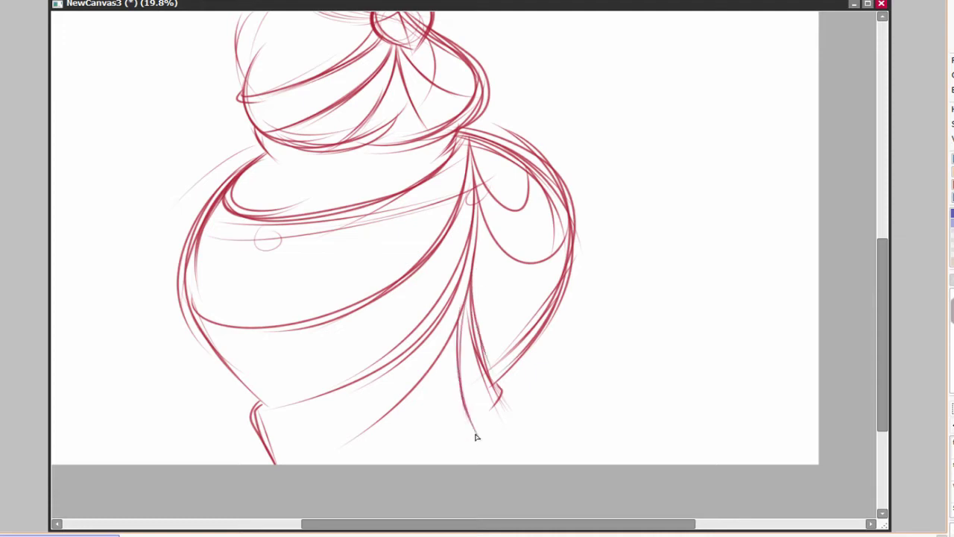
pyautogui.moveTo(499, 383); pyautogui.dragTo(480, 432)
pyautogui.moveTo(461, 308); pyautogui.dragTo(466, 410)
pyautogui.scroll(4, 506, 240)
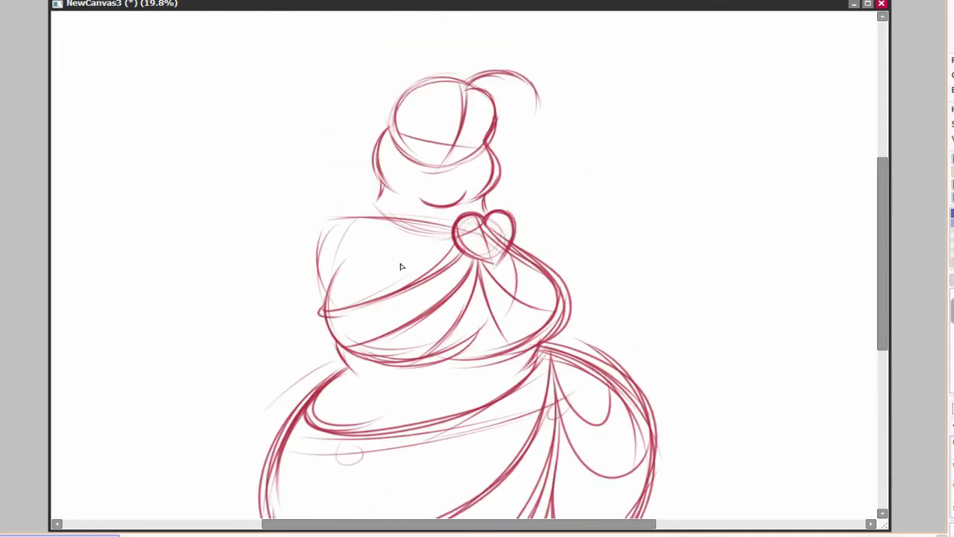
# Sketch the left shoulder and upper arm, and rough in the forearm and the hand's shape at the hip.
pyautogui.moveTo(389, 226)
pyautogui.mouseDown()
pyautogui.moveTo(294, 261)
pyautogui.moveTo(283, 291)
pyautogui.mouseUp()
pyautogui.moveTo(558, 276)
pyautogui.mouseDown()
pyautogui.moveTo(565, 188)
pyautogui.moveTo(561, 220)
pyautogui.mouseUp()
pyautogui.moveTo(309, 347); pyautogui.dragTo(281, 382)
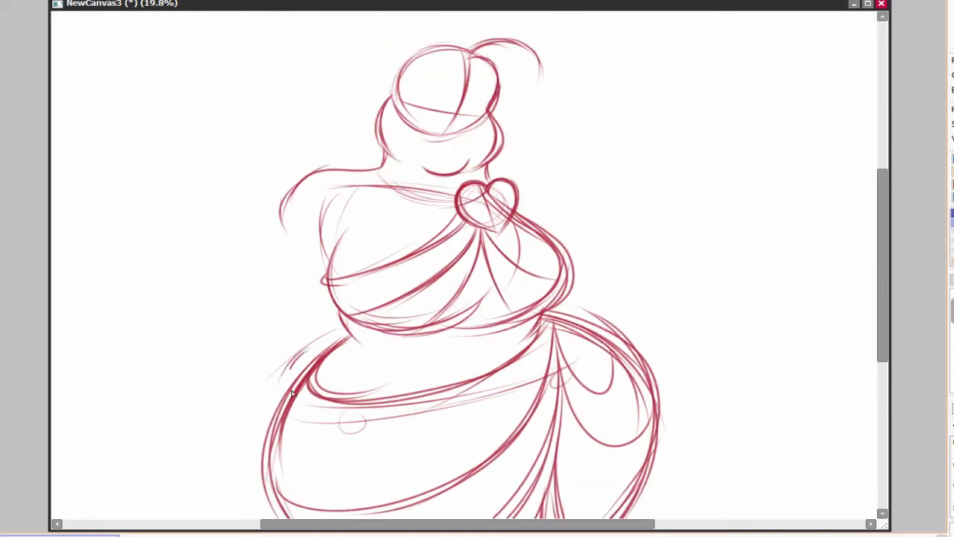
pyautogui.moveTo(328, 348); pyautogui.dragTo(385, 396)
pyautogui.moveTo(337, 240); pyautogui.dragTo(326, 354)
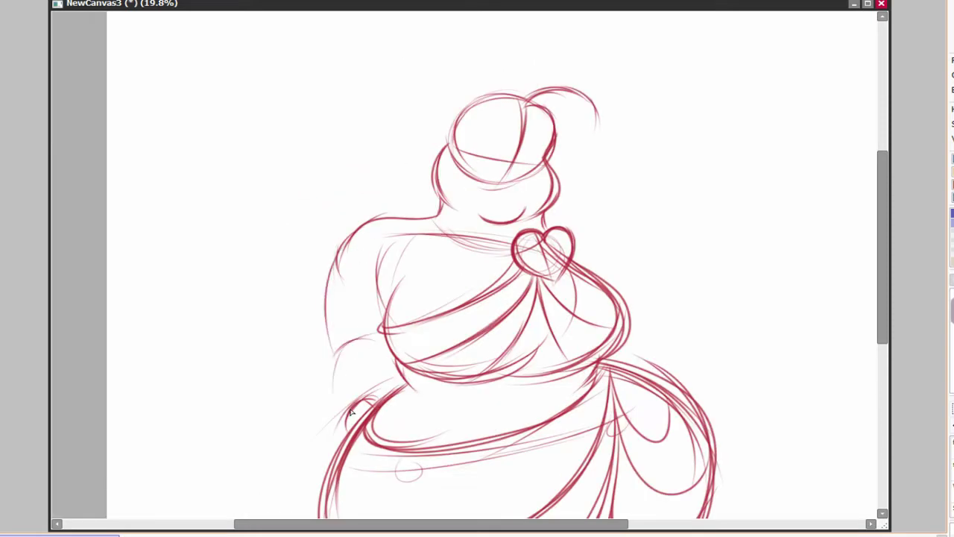
pyautogui.moveTo(352, 412); pyautogui.dragTo(334, 337)
pyautogui.scroll(-3, 530, 253)
# Strengthen the left arm's outer contour and forearm, and add a light guideline for the right shoulder.
pyautogui.moveTo(403, 133); pyautogui.dragTo(343, 257)
pyautogui.moveTo(369, 149); pyautogui.dragTo(340, 265)
pyautogui.scroll(1, 671, 308)
pyautogui.moveTo(371, 316); pyautogui.dragTo(272, 389)
pyautogui.moveTo(351, 188); pyautogui.dragTo(246, 280)
pyautogui.moveTo(314, 261); pyautogui.dragTo(265, 223)
pyautogui.moveTo(462, 159); pyautogui.dragTo(413, 179)
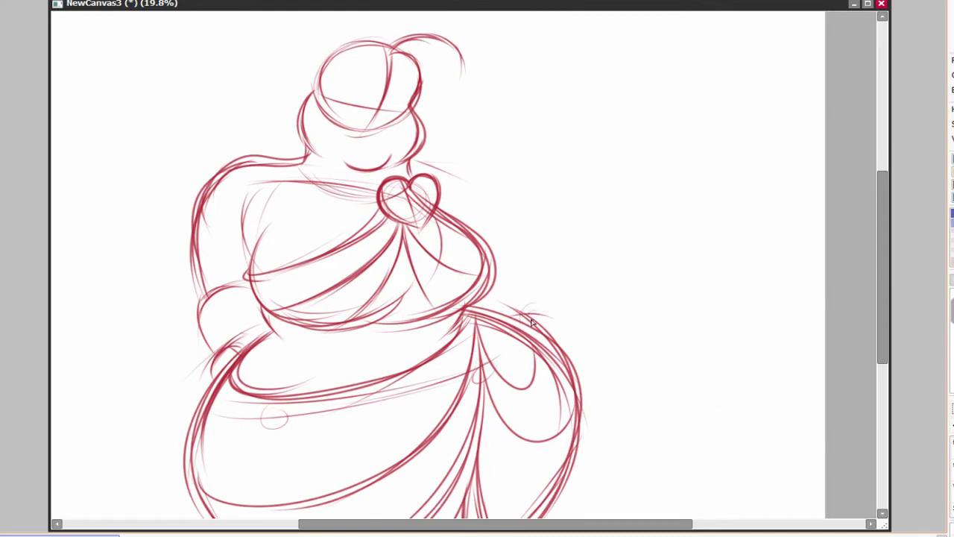
# Sketch both hands resting on the hips, with the knuckles and individual fingers.
pyautogui.moveTo(532, 322); pyautogui.dragTo(556, 333)
pyautogui.scroll(-2, 234, 304)
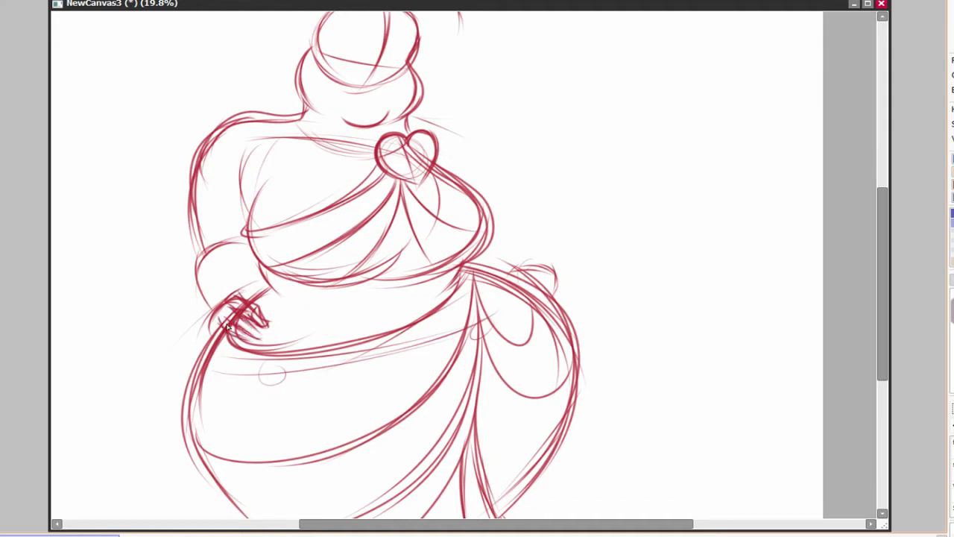
pyautogui.scroll(1, 267, 363)
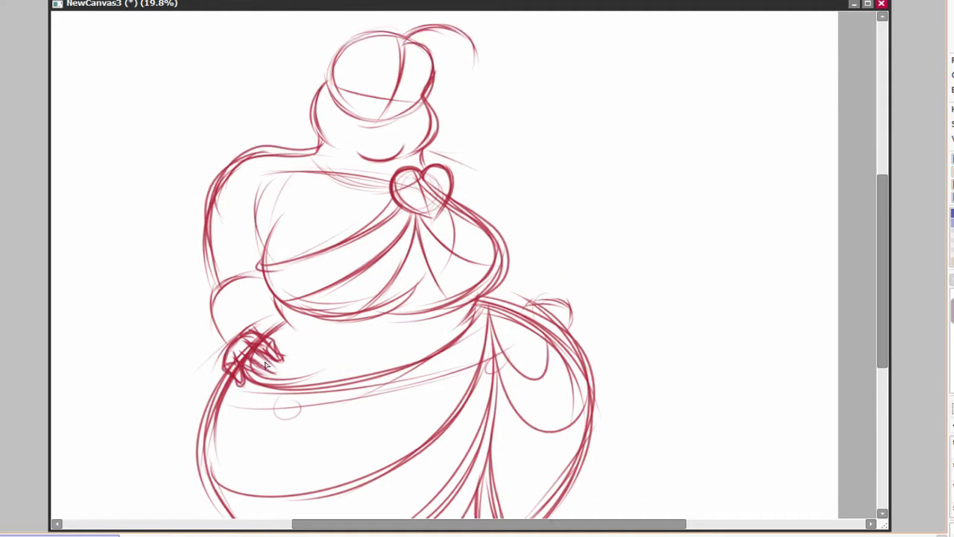
pyautogui.scroll(1, 447, 293)
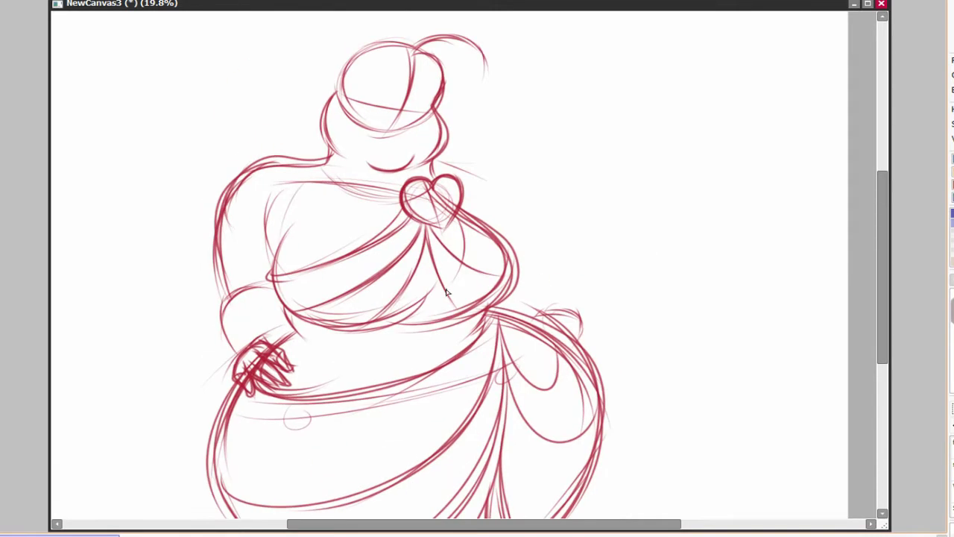
pyautogui.moveTo(411, 325); pyautogui.dragTo(173, 403)
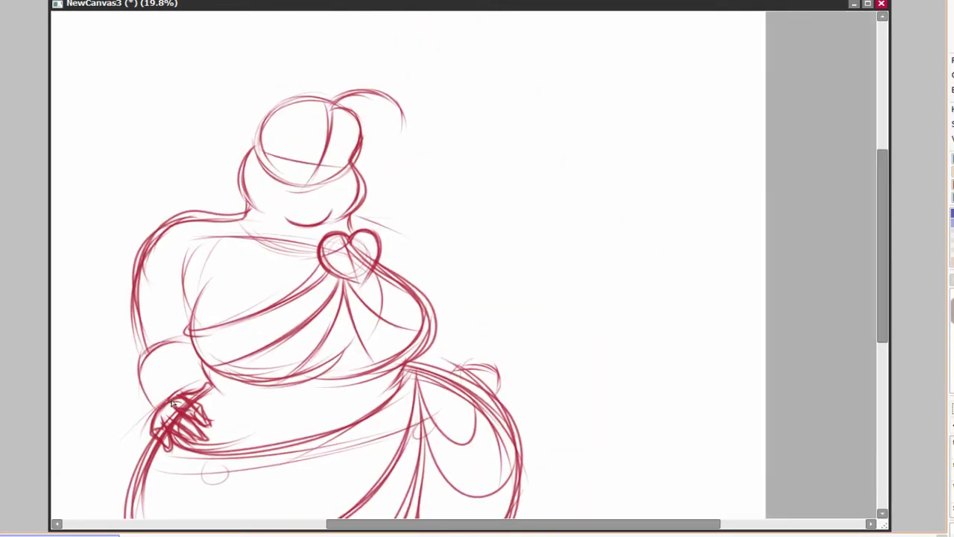
pyautogui.moveTo(232, 427); pyautogui.dragTo(168, 363)
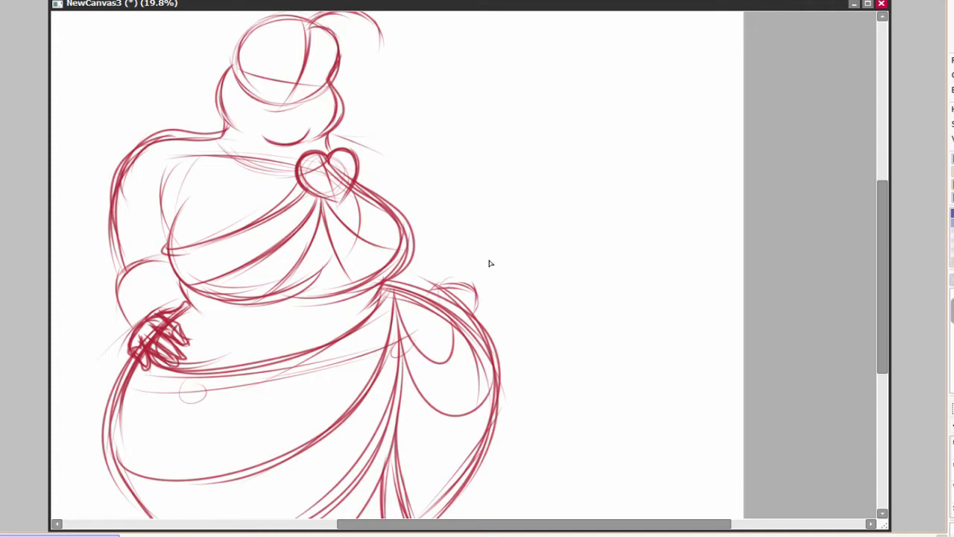
pyautogui.moveTo(491, 263); pyautogui.dragTo(489, 295)
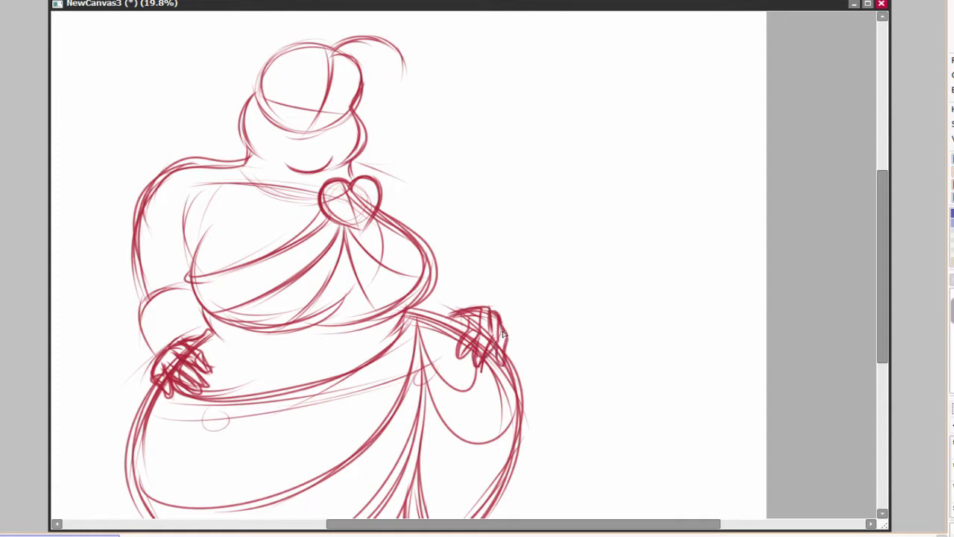
pyautogui.moveTo(510, 314); pyautogui.dragTo(507, 358)
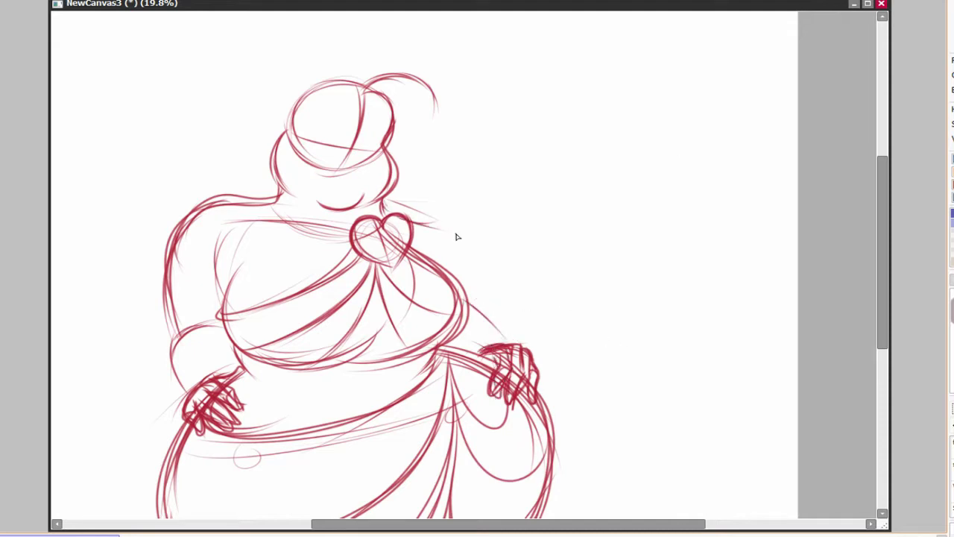
# Rough in the right arm with a shoulder curve, an elbow guideline and circle, and the outer forearm line.
pyautogui.moveTo(390, 214); pyautogui.dragTo(471, 240)
pyautogui.moveTo(406, 322); pyautogui.dragTo(589, 265)
pyautogui.moveTo(548, 264); pyautogui.dragTo(552, 264)
pyautogui.moveTo(377, 202); pyautogui.dragTo(538, 255)
pyautogui.moveTo(533, 347); pyautogui.dragTo(553, 290)
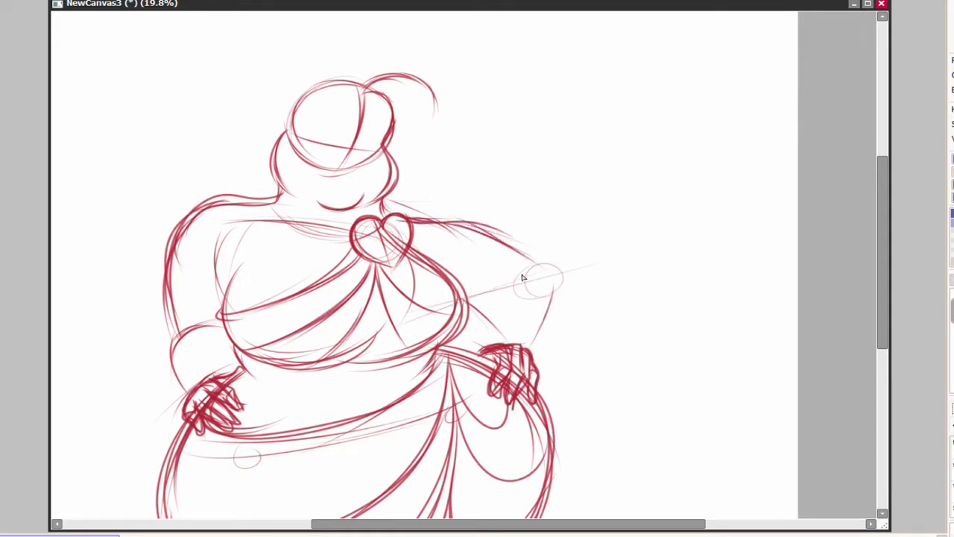
# Draw the right arm's inner forearm and elbow crease, and reinforce the contour from shoulder to wrist.
pyautogui.moveTo(477, 357); pyautogui.dragTo(468, 277)
pyautogui.moveTo(471, 221); pyautogui.dragTo(550, 266)
pyautogui.moveTo(534, 346); pyautogui.dragTo(528, 254)
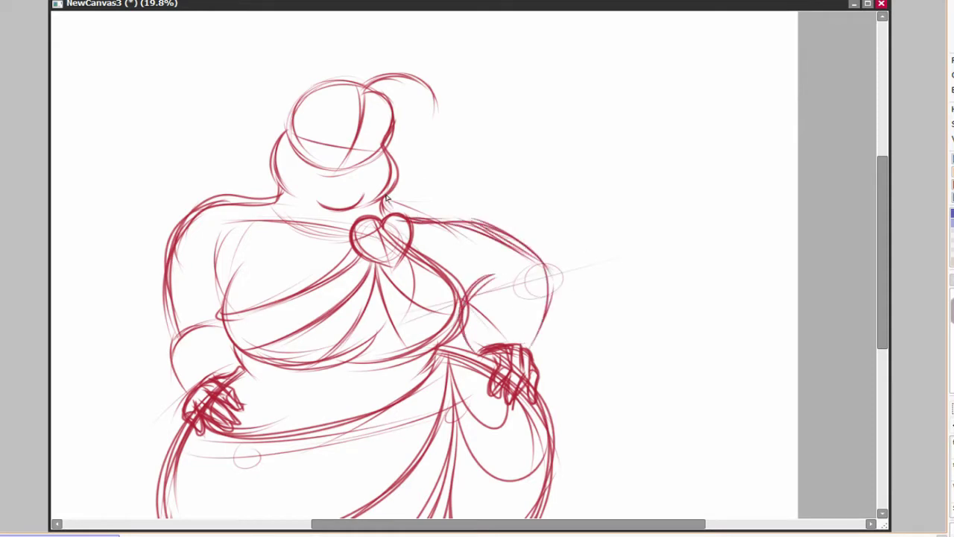
pyautogui.moveTo(440, 209); pyautogui.dragTo(547, 268)
pyautogui.moveTo(557, 303)
pyautogui.mouseDown()
pyautogui.moveTo(533, 196)
pyautogui.moveTo(558, 321)
pyautogui.moveTo(416, 267)
pyautogui.mouseUp()
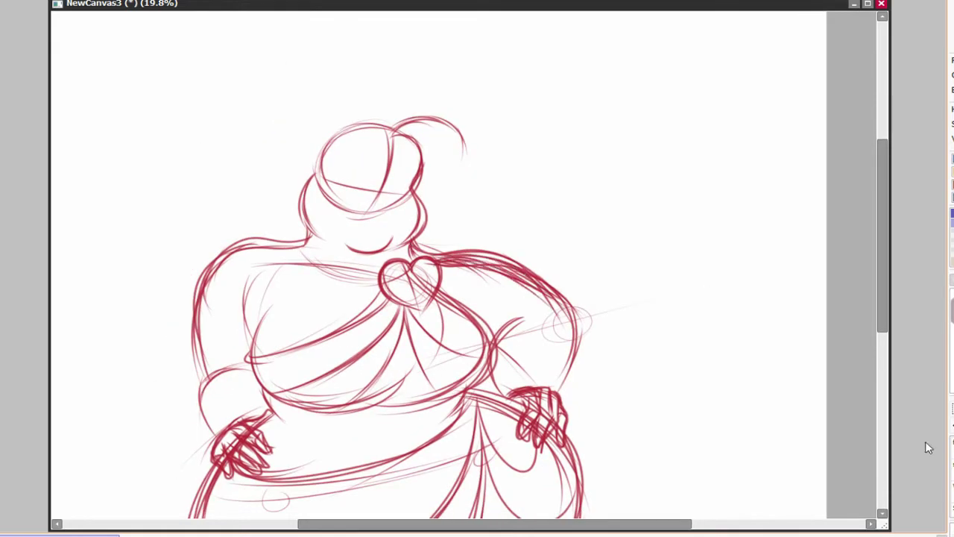
# Undo the last strokes on the right arm and redraw its upper shoulder contour.
pyautogui.hotkey('ctrl', 'z')
pyautogui.hotkey('ctrl', 'z')
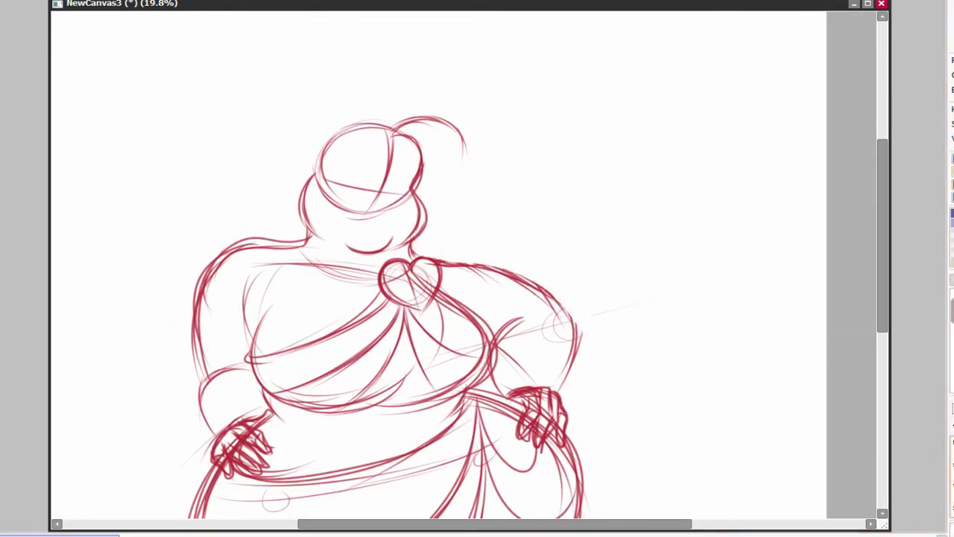
pyautogui.moveTo(448, 263)
pyautogui.mouseDown()
pyautogui.moveTo(497, 261)
pyautogui.moveTo(517, 274)
pyautogui.mouseUp()
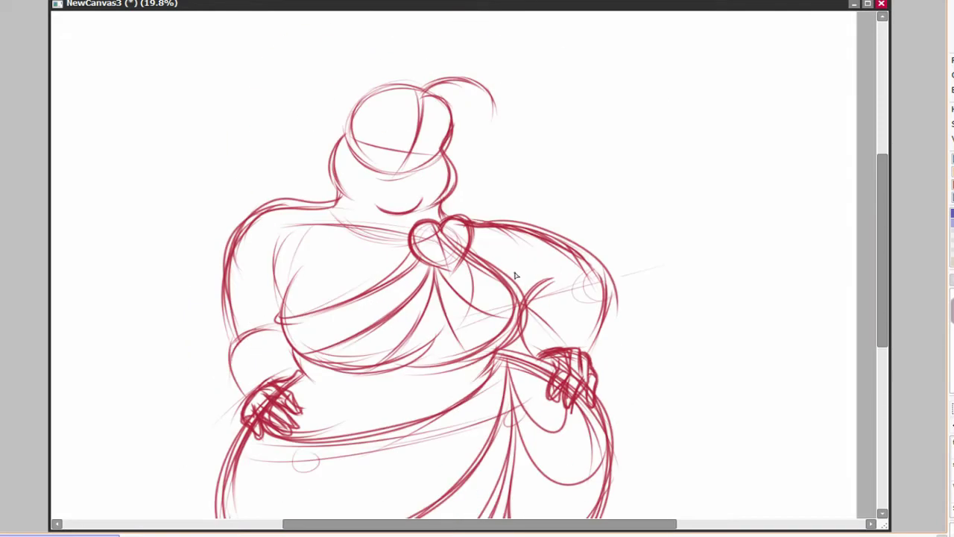
# Reinforce the left shoulder and upper arm contour, the neck line and the beginning of the right shoulder curve.
pyautogui.moveTo(223, 398)
pyautogui.mouseDown()
pyautogui.moveTo(586, 398)
pyautogui.moveTo(625, 256)
pyautogui.moveTo(919, 437)
pyautogui.mouseUp()
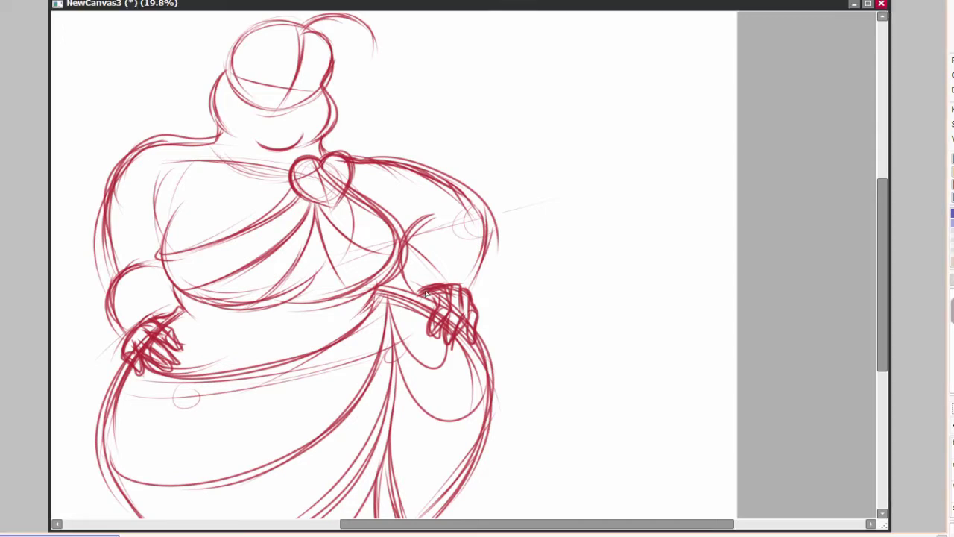
pyautogui.moveTo(210, 133)
pyautogui.mouseDown()
pyautogui.moveTo(267, 164)
pyautogui.moveTo(252, 224)
pyautogui.moveTo(280, 305)
pyautogui.moveTo(179, 366)
pyautogui.mouseUp()
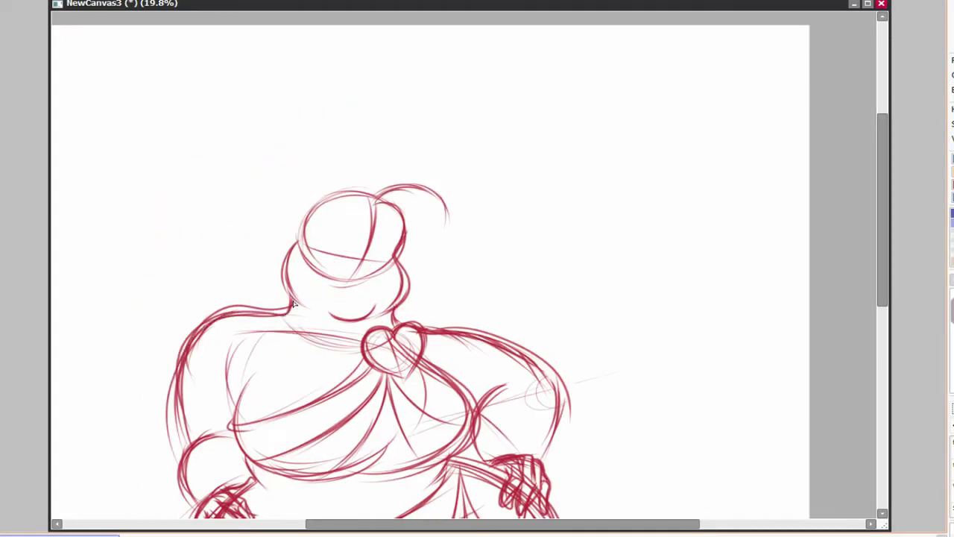
pyautogui.moveTo(295, 304); pyautogui.dragTo(165, 394)
pyautogui.moveTo(186, 332); pyautogui.dragTo(179, 448)
pyautogui.moveTo(391, 309); pyautogui.dragTo(372, 273)
pyautogui.moveTo(412, 298); pyautogui.dragTo(521, 328)
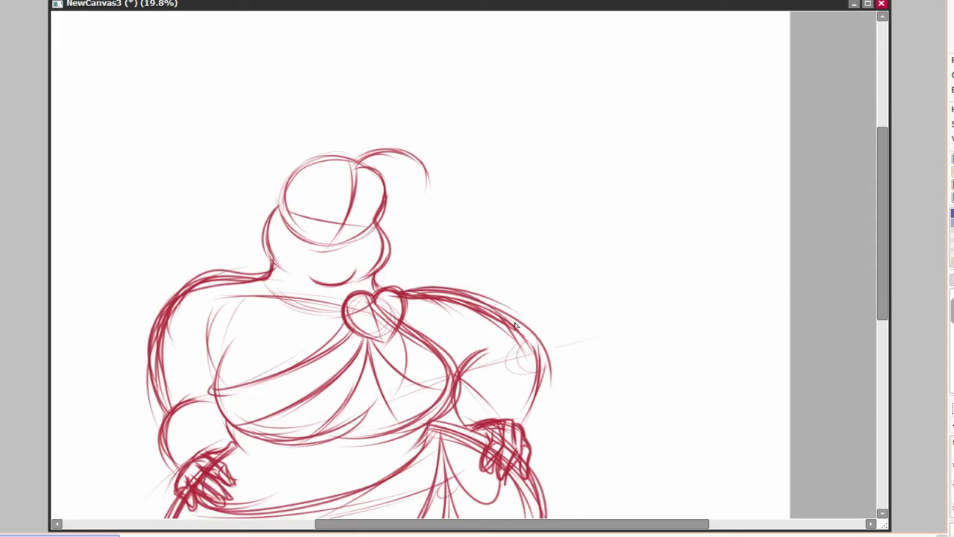
# Reinforce the right arm's contours from shoulder to wrist, and erase the stray guide lines around the shoulder and elbow.
pyautogui.moveTo(475, 258)
pyautogui.mouseDown()
pyautogui.moveTo(517, 147)
pyautogui.moveTo(508, 161)
pyautogui.mouseUp()
pyautogui.moveTo(517, 263); pyautogui.dragTo(503, 337)
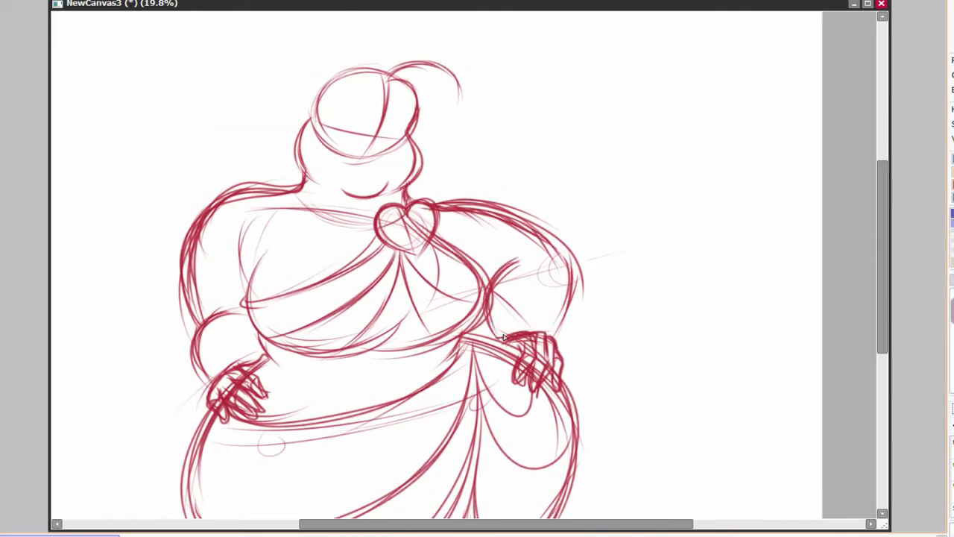
pyautogui.moveTo(538, 263); pyautogui.dragTo(480, 311)
pyautogui.moveTo(556, 249); pyautogui.dragTo(573, 312)
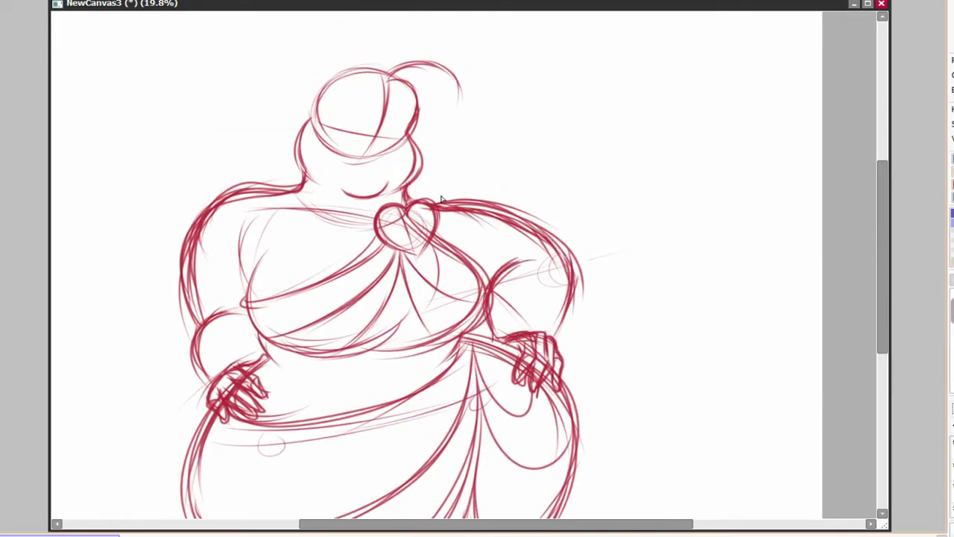
pyautogui.moveTo(442, 200); pyautogui.dragTo(567, 250)
pyautogui.moveTo(522, 224); pyautogui.dragTo(567, 302)
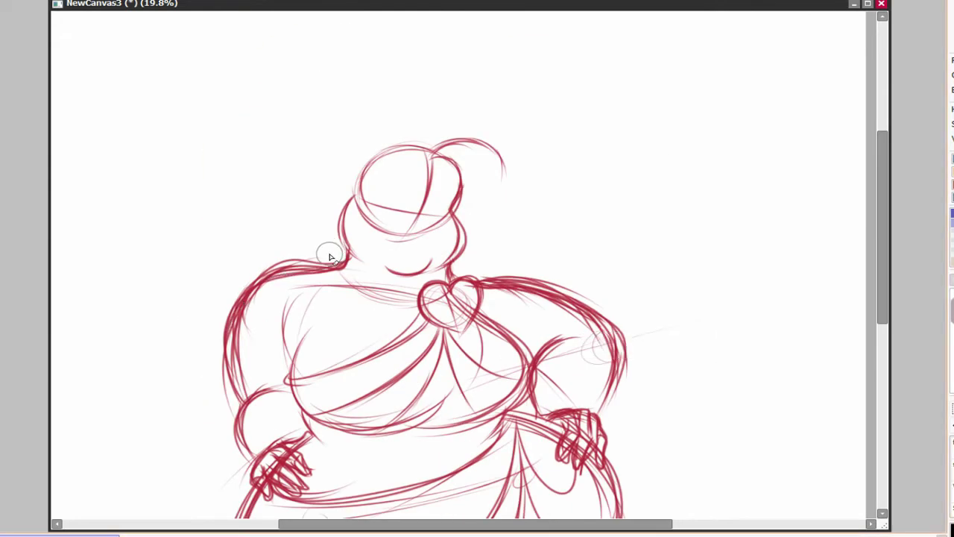
pyautogui.moveTo(684, 400)
pyautogui.mouseDown()
pyautogui.moveTo(707, 187)
pyautogui.moveTo(617, 417)
pyautogui.moveTo(607, 399)
pyautogui.mouseUp()
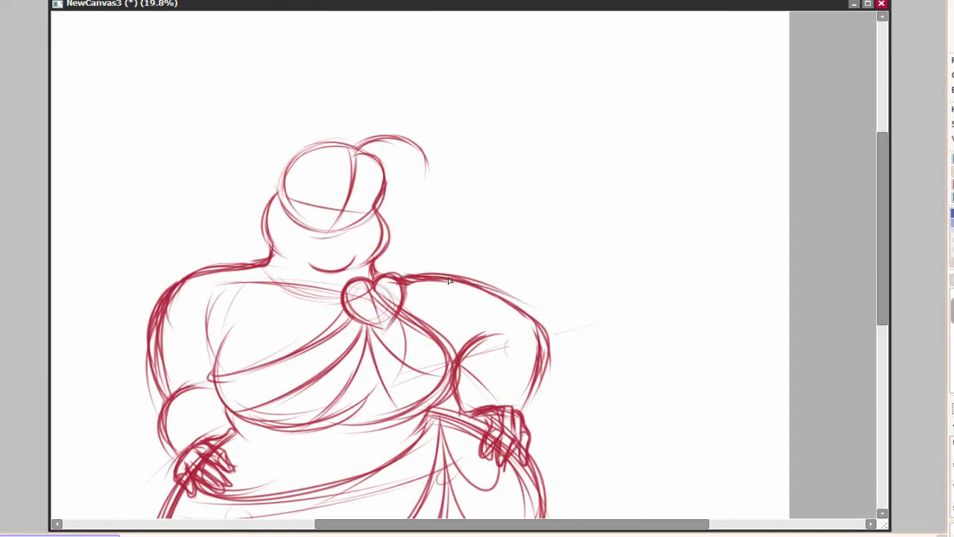
# Sketch the right hair lock curving down from the parting to a flipped tip, and start the hairline over the forehead.
pyautogui.moveTo(394, 159)
pyautogui.mouseDown()
pyautogui.moveTo(387, 249)
pyautogui.moveTo(416, 273)
pyautogui.moveTo(405, 343)
pyautogui.mouseUp()
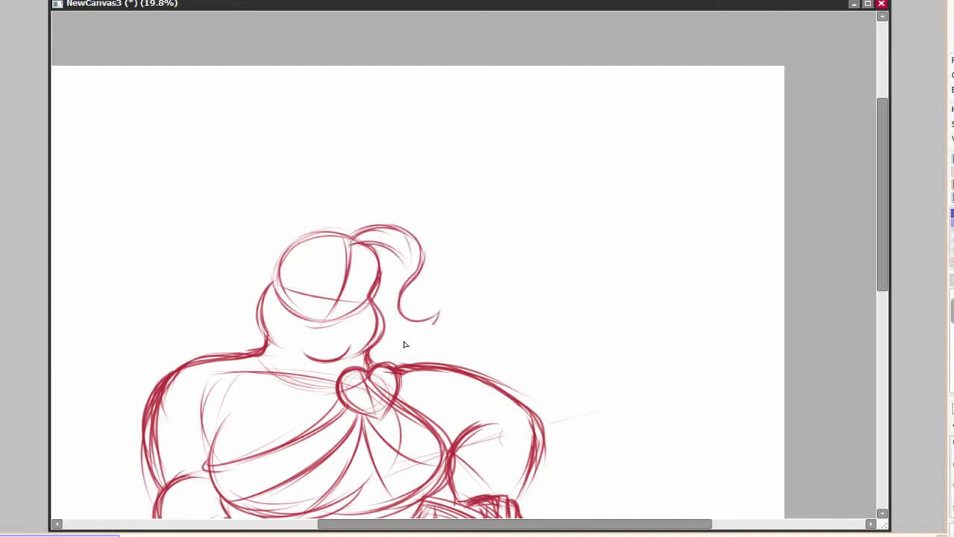
pyautogui.moveTo(392, 247)
pyautogui.mouseDown()
pyautogui.moveTo(377, 269)
pyautogui.moveTo(418, 317)
pyautogui.mouseUp()
pyautogui.moveTo(357, 216)
pyautogui.mouseDown()
pyautogui.moveTo(368, 283)
pyautogui.moveTo(389, 224)
pyautogui.mouseUp()
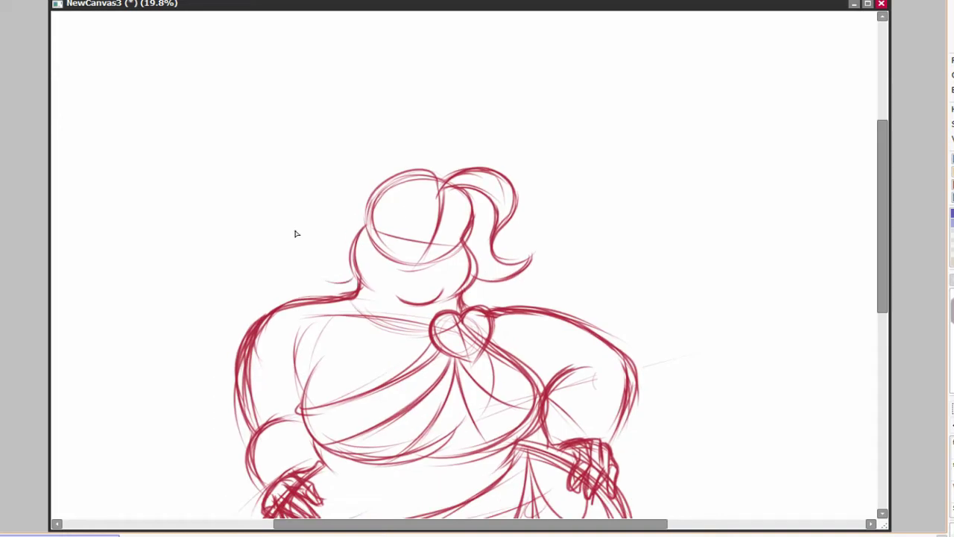
# Sketch a spiral curl beside the left cheek and a high swept fringe connecting it to the parting.
pyautogui.moveTo(303, 260)
pyautogui.mouseDown()
pyautogui.moveTo(331, 254)
pyautogui.moveTo(321, 265)
pyautogui.moveTo(339, 270)
pyautogui.mouseUp()
pyautogui.moveTo(390, 219); pyautogui.dragTo(377, 264)
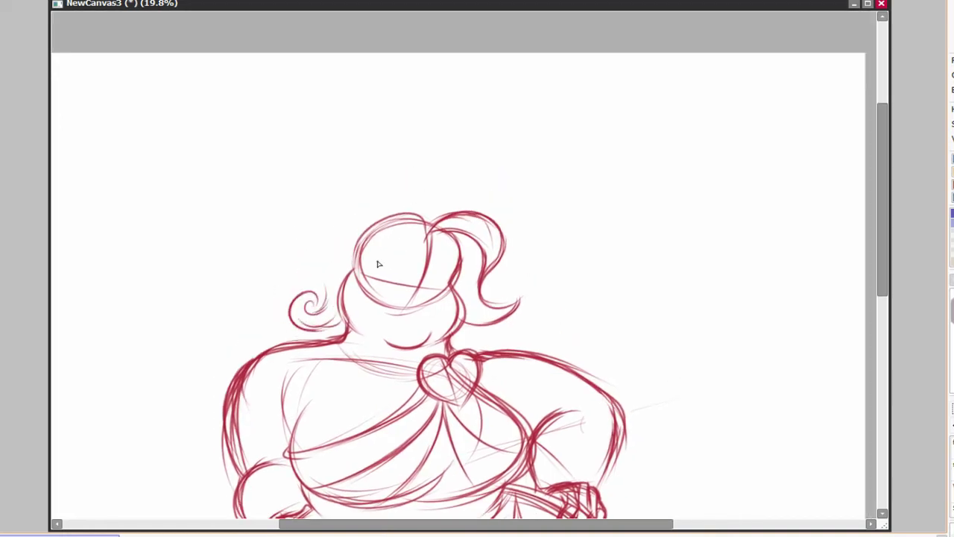
pyautogui.moveTo(322, 313); pyautogui.dragTo(372, 198)
pyautogui.moveTo(430, 222)
pyautogui.mouseDown()
pyautogui.moveTo(329, 300)
pyautogui.moveTo(432, 199)
pyautogui.moveTo(305, 301)
pyautogui.moveTo(432, 196)
pyautogui.mouseUp()
pyautogui.moveTo(345, 290); pyautogui.dragTo(336, 281)
pyautogui.scroll(-1, 384, 213)
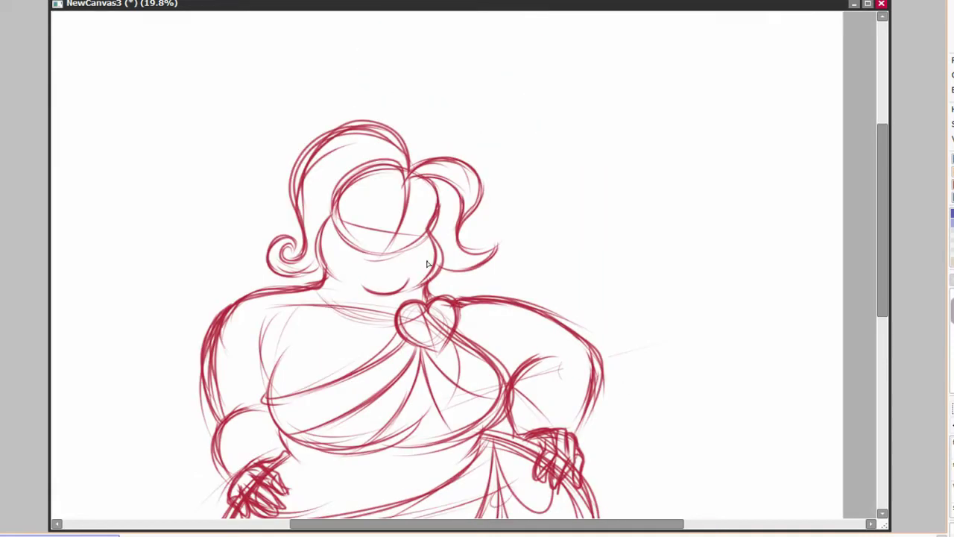
# Draw two large rounded hair volumes behind the fringe, one on each side of the parting.
pyautogui.scroll(2, 463, 258)
pyautogui.moveTo(419, 261)
pyautogui.mouseDown()
pyautogui.moveTo(432, 264)
pyautogui.moveTo(247, 283)
pyautogui.mouseUp()
pyautogui.moveTo(254, 317)
pyautogui.mouseDown()
pyautogui.moveTo(394, 221)
pyautogui.moveTo(397, 164)
pyautogui.mouseUp()
pyautogui.moveTo(435, 157)
pyautogui.mouseDown()
pyautogui.moveTo(512, 220)
pyautogui.moveTo(429, 278)
pyautogui.moveTo(515, 145)
pyautogui.mouseUp()
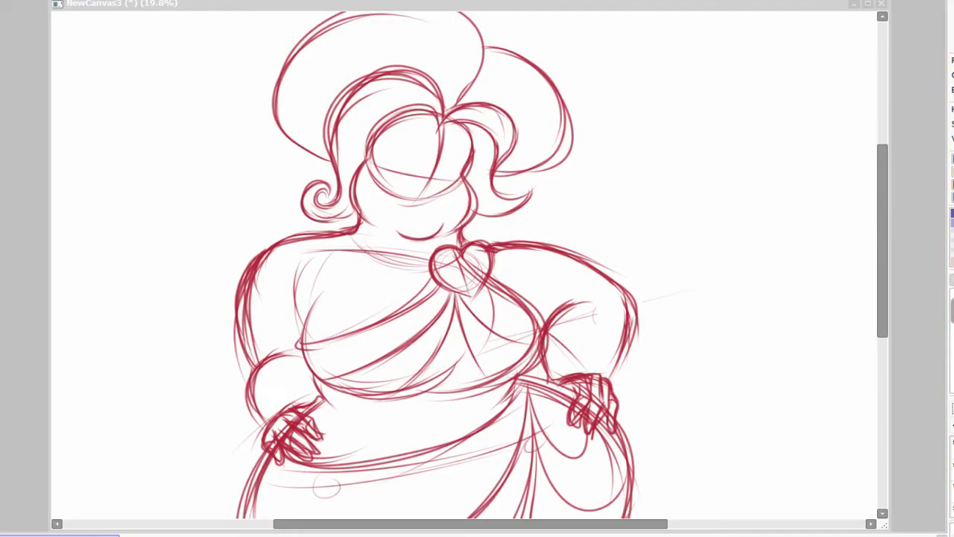
# Draw long hair sweeping down behind the left arm to the hip, with trailing strands below the right hip.
pyautogui.moveTo(309, 153); pyautogui.dragTo(201, 455)
pyautogui.moveTo(291, 140)
pyautogui.mouseDown()
pyautogui.moveTo(159, 292)
pyautogui.moveTo(212, 459)
pyautogui.mouseUp()
pyautogui.moveTo(418, 224); pyautogui.dragTo(380, 216)
pyautogui.moveTo(267, 126); pyautogui.dragTo(197, 455)
pyautogui.moveTo(448, 239); pyautogui.dragTo(388, 200)
pyautogui.scroll(-5, 560, 309)
pyautogui.moveTo(557, 278); pyautogui.dragTo(540, 440)
pyautogui.scroll(-2, 429, 354)
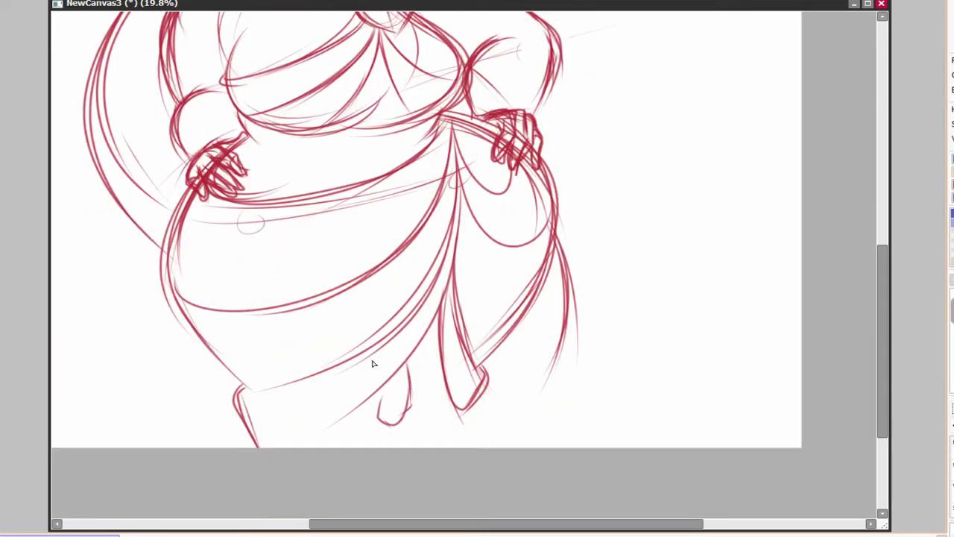
# Rough in the leg and fold lines below the skirt's slit, and undo the last strokes.
pyautogui.moveTo(388, 397)
pyautogui.mouseDown()
pyautogui.moveTo(410, 373)
pyautogui.moveTo(407, 272)
pyautogui.mouseUp()
pyautogui.scroll(-2, 412, 370)
pyautogui.moveTo(302, 368)
pyautogui.mouseDown()
pyautogui.moveTo(403, 279)
pyautogui.moveTo(386, 318)
pyautogui.mouseUp()
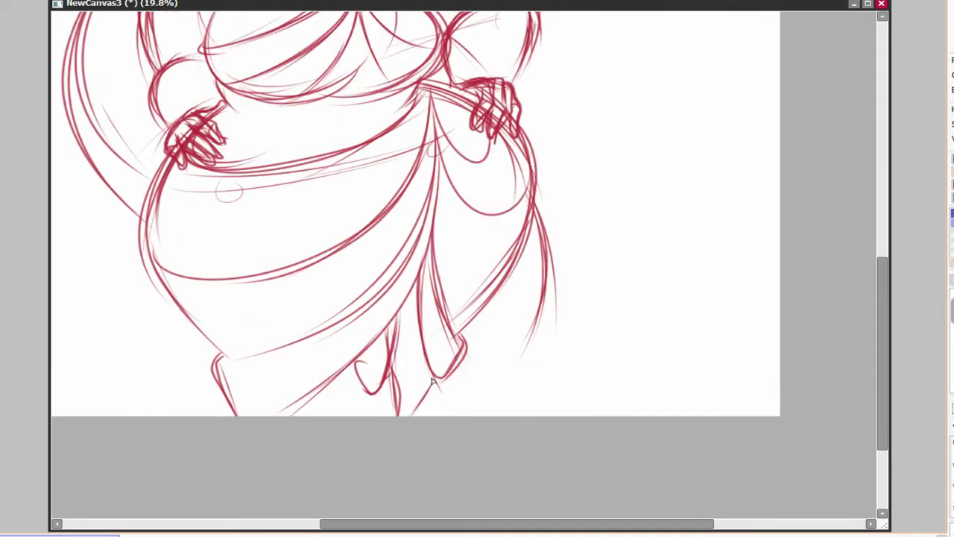
pyautogui.moveTo(417, 266)
pyautogui.mouseDown()
pyautogui.moveTo(458, 258)
pyautogui.moveTo(404, 339)
pyautogui.mouseUp()
pyautogui.hotkey('ctrl', 'z')
pyautogui.hotkey('ctrl', 'z')
pyautogui.hotkey('ctrl', 'z')
pyautogui.scroll(-1, 437, 320)
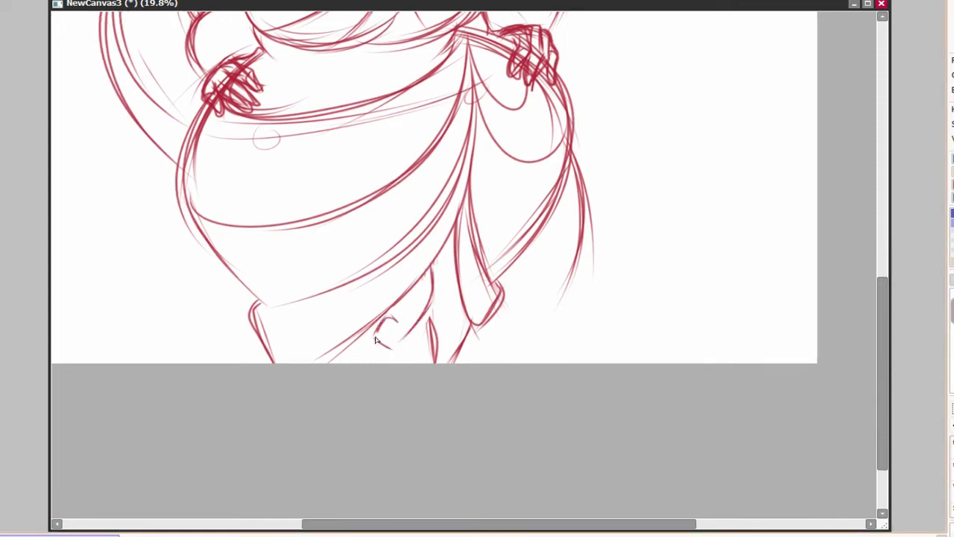
# Try another version of the knee and inner leg lines below the skirt's slit.
pyautogui.moveTo(433, 267); pyautogui.dragTo(404, 343)
pyautogui.moveTo(440, 311); pyautogui.dragTo(425, 353)
pyautogui.scroll(5, 517, 487)
pyautogui.scroll(-4, 379, 400)
pyautogui.moveTo(437, 290); pyautogui.dragTo(414, 372)
pyautogui.moveTo(431, 327); pyautogui.dragTo(394, 391)
pyautogui.scroll(7, 524, 373)
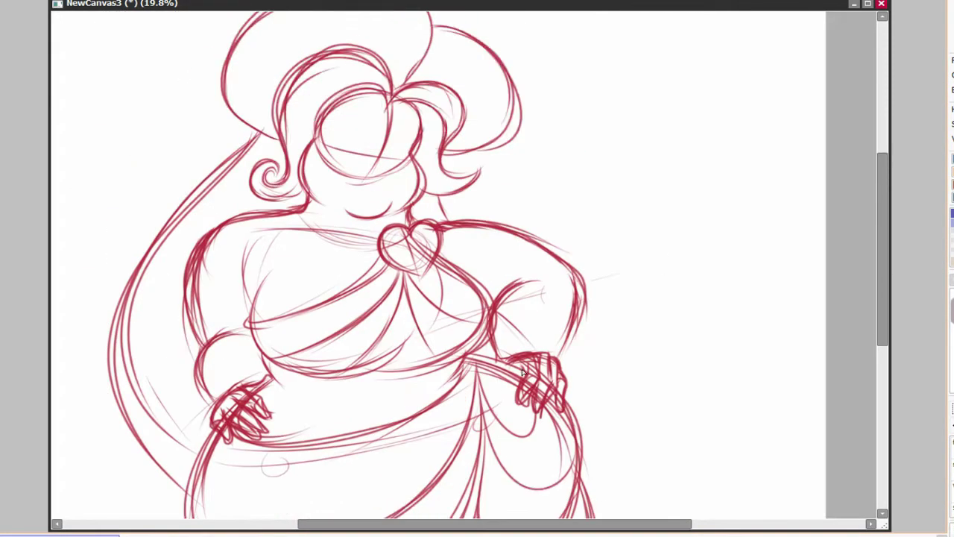
pyautogui.scroll(-6, 524, 373)
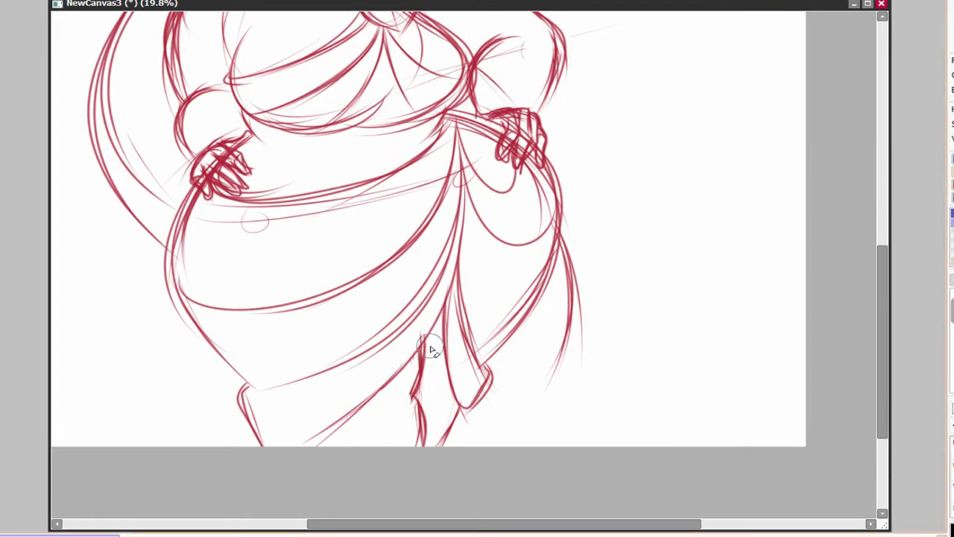
pyautogui.hotkey('ctrl', 'z')
# Redraw the inner leg contour below the slit, and rework the small curved stroke near the skirt's lower edge.
pyautogui.scroll(1, 427, 331)
pyautogui.moveTo(423, 373); pyautogui.dragTo(404, 467)
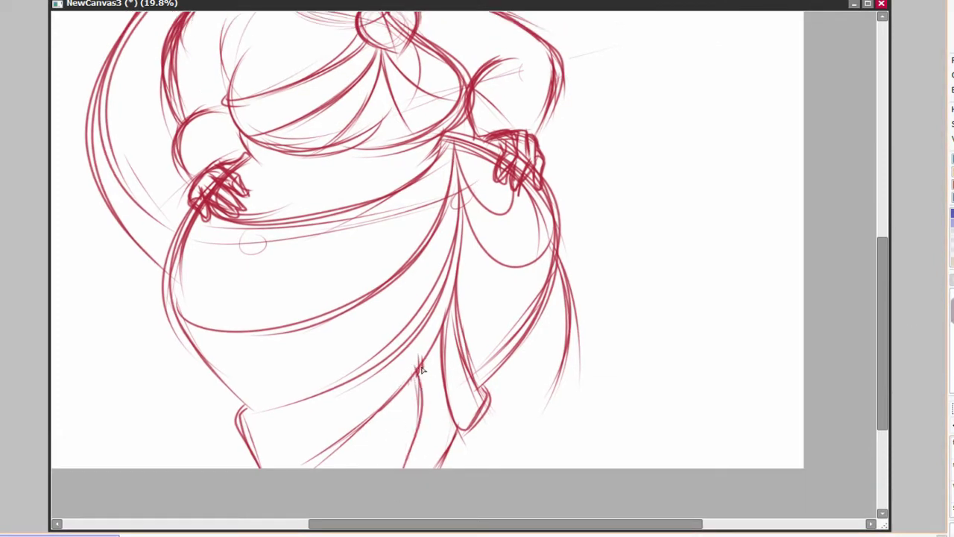
pyautogui.scroll(-1, 421, 369)
pyautogui.hscroll(-3, 422, 369)
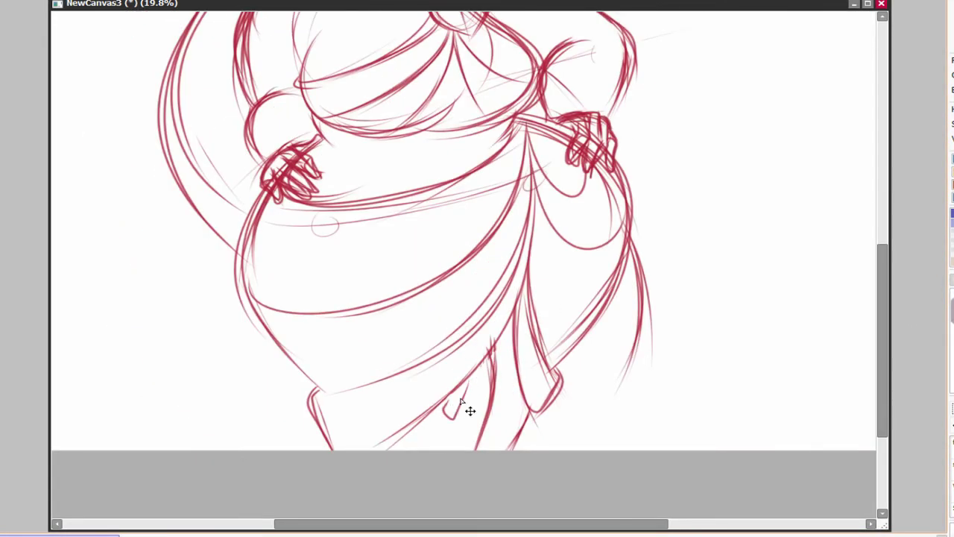
pyautogui.hotkey('ctrl', 'z')
pyautogui.moveTo(580, 397); pyautogui.dragTo(589, 326)
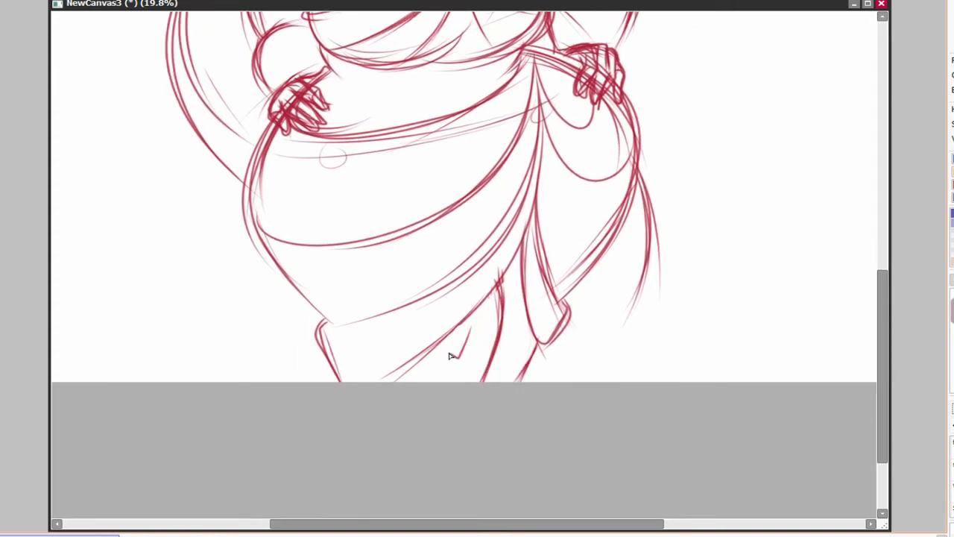
pyautogui.hotkey('ctrl', 'z')
pyautogui.moveTo(476, 323); pyautogui.dragTo(443, 348)
# Reinforce the bust contours, the neckline and the drape running from the heart brooch to the right side.
pyautogui.scroll(5, 471, 332)
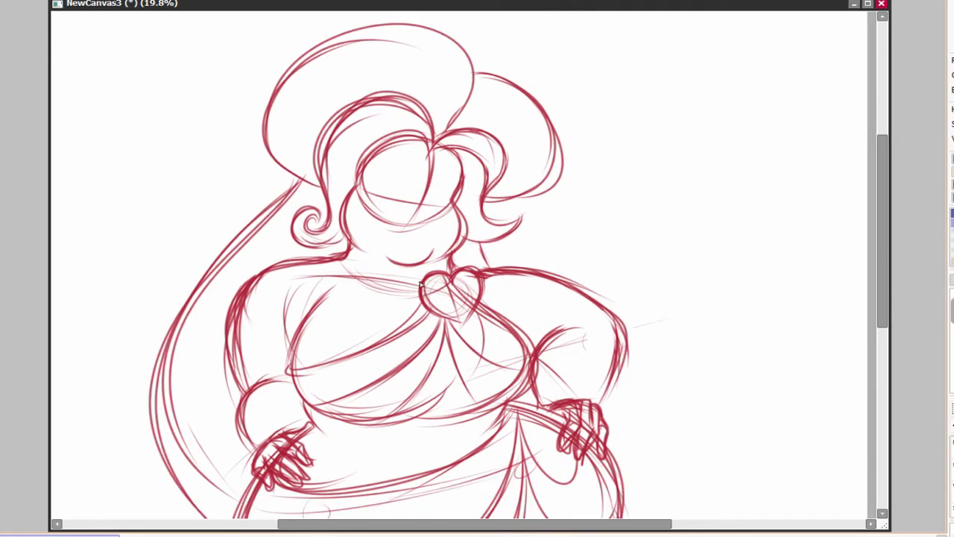
pyautogui.moveTo(545, 331); pyautogui.dragTo(542, 276)
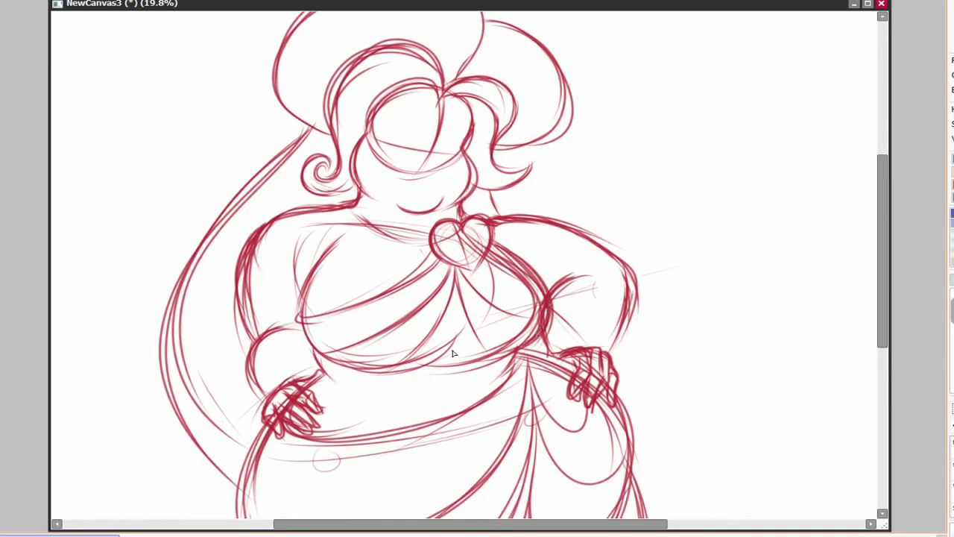
pyautogui.moveTo(616, 416); pyautogui.dragTo(601, 356)
pyautogui.scroll(-3, 582, 437)
pyautogui.scroll(6, 582, 437)
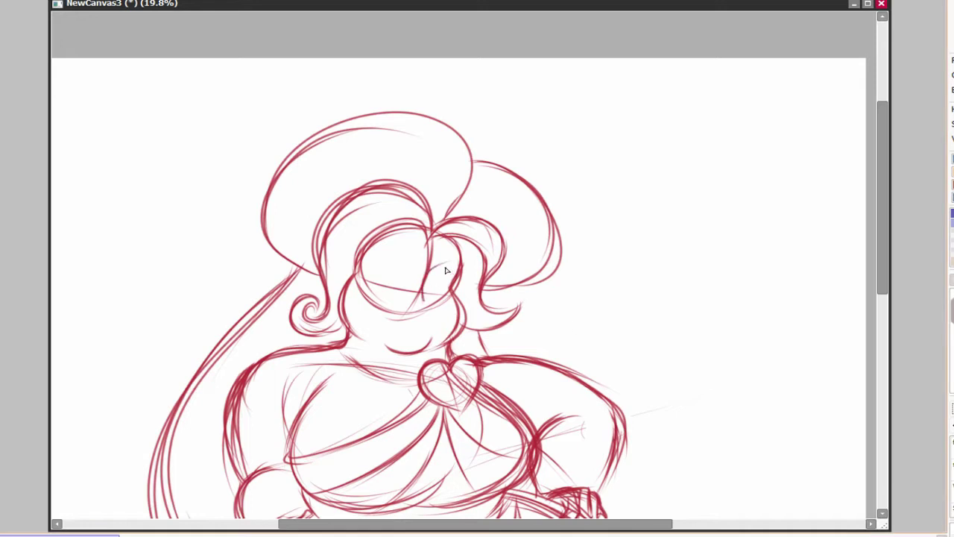
# Draw the nose and right eyebrow, the upper lid lines of both eyes, and the right eye's outline and lash.
pyautogui.moveTo(465, 264); pyautogui.dragTo(449, 276)
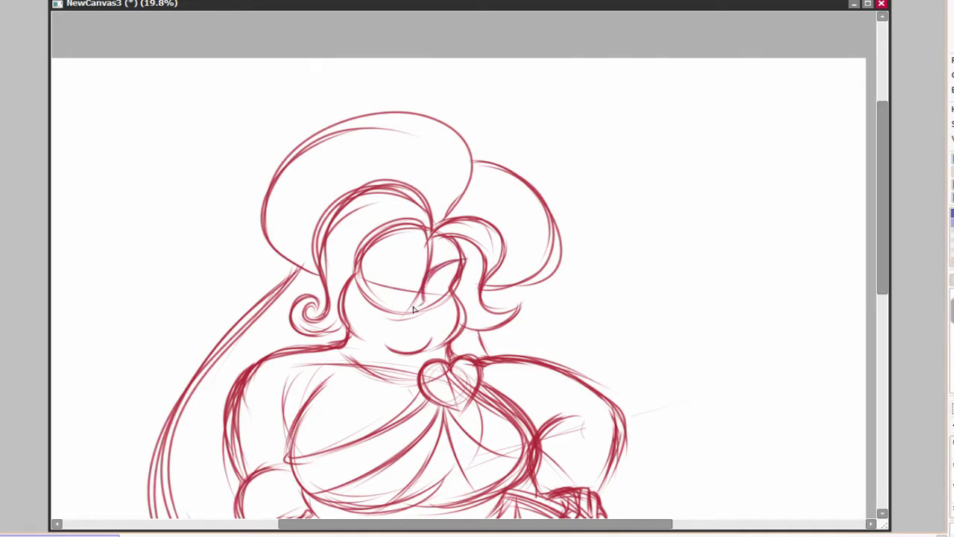
pyautogui.scroll(4, 441, 311)
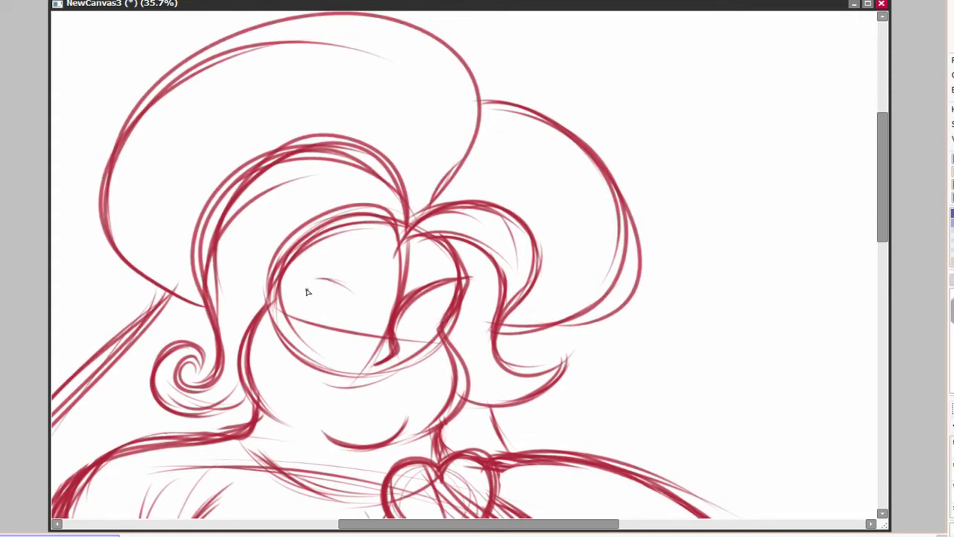
pyautogui.moveTo(295, 272)
pyautogui.mouseDown()
pyautogui.moveTo(350, 309)
pyautogui.moveTo(349, 299)
pyautogui.mouseUp()
pyautogui.moveTo(451, 309); pyautogui.dragTo(408, 323)
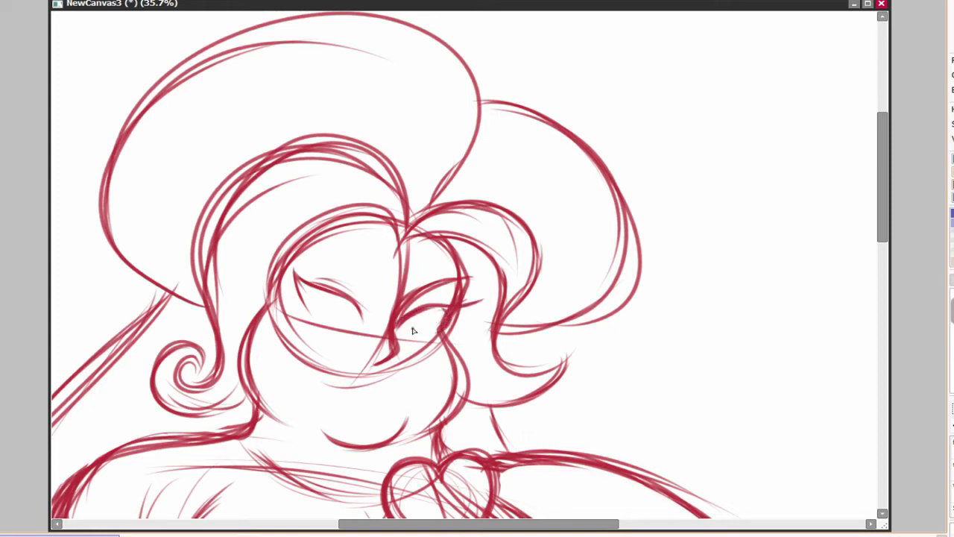
pyautogui.moveTo(447, 325); pyautogui.dragTo(482, 302)
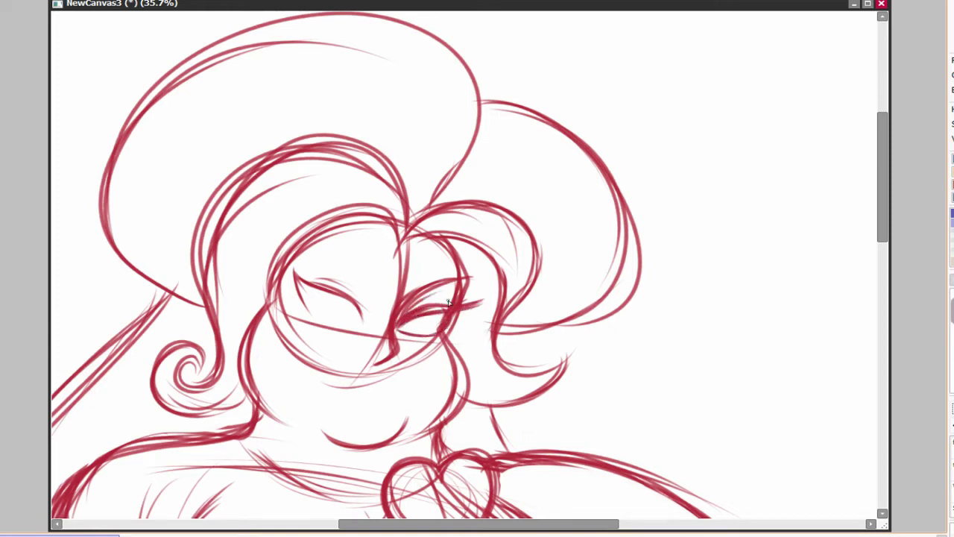
# Complete the left eye's outline with an upper lid crease, an inner corner and a lower lid line.
pyautogui.moveTo(312, 275)
pyautogui.mouseDown()
pyautogui.moveTo(363, 298)
pyautogui.moveTo(364, 308)
pyautogui.moveTo(381, 269)
pyautogui.mouseUp()
pyautogui.scroll(-1, 527, 315)
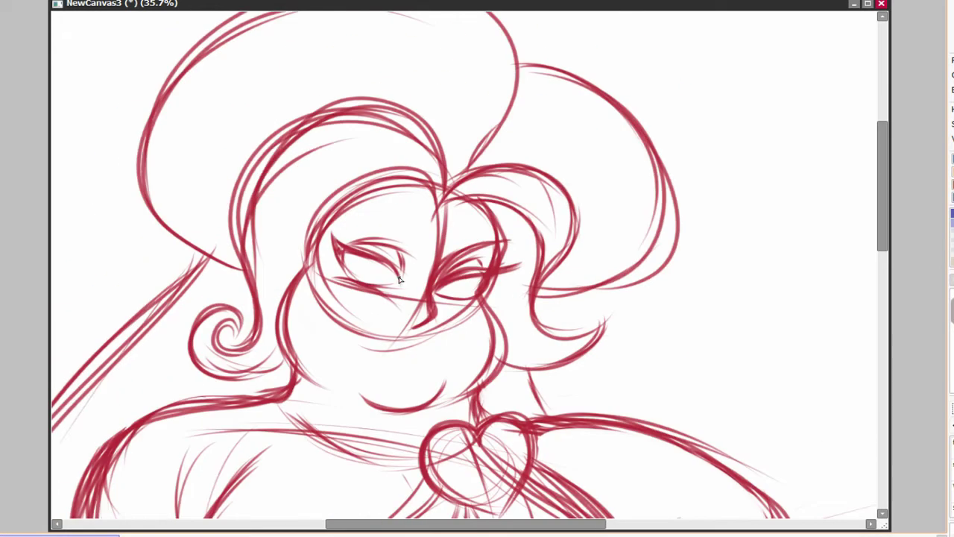
pyautogui.moveTo(384, 278); pyautogui.dragTo(399, 243)
pyautogui.moveTo(387, 292); pyautogui.dragTo(402, 277)
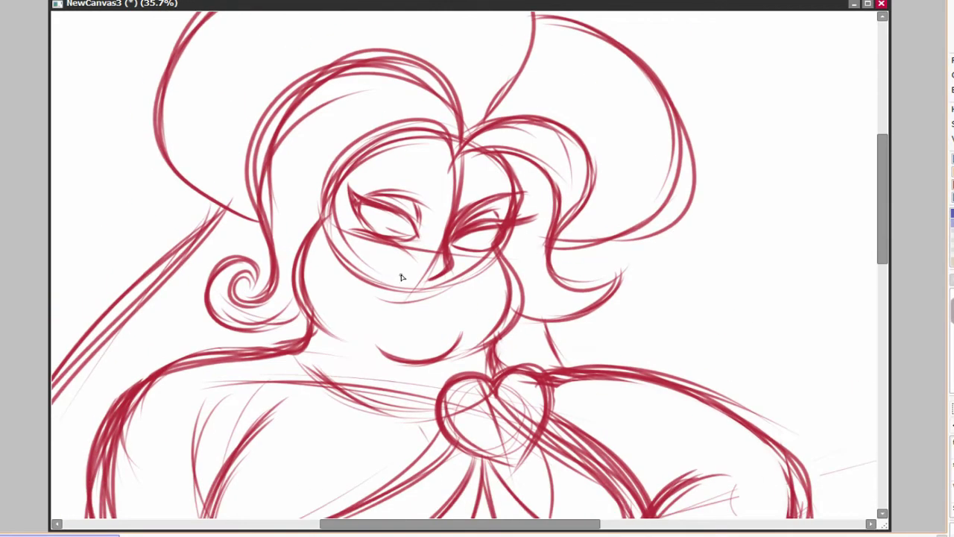
# Sketch an open smiling mouth with full upper and lower lips below the nose.
pyautogui.scroll(-1, 446, 282)
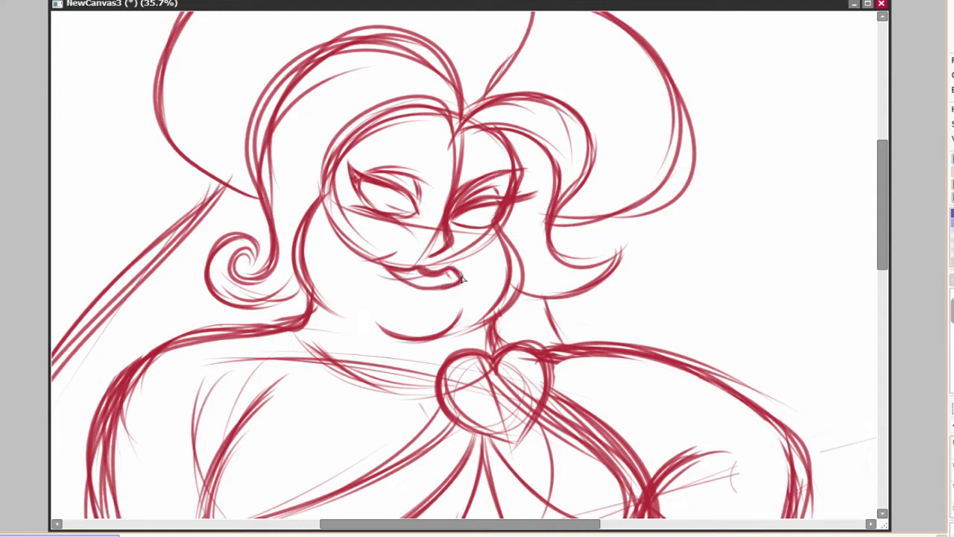
pyautogui.moveTo(462, 279); pyautogui.dragTo(440, 256)
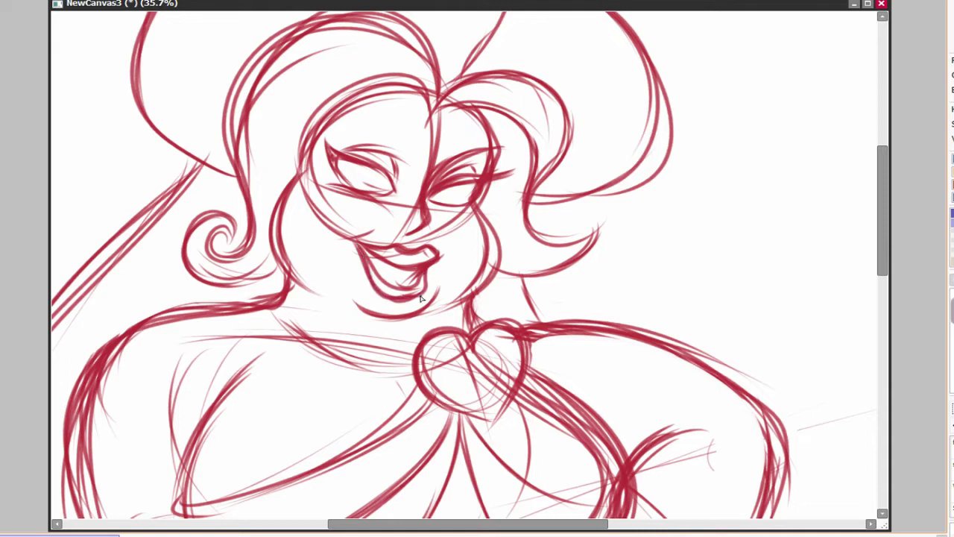
pyautogui.moveTo(449, 260)
pyautogui.mouseDown()
pyautogui.moveTo(472, 152)
pyautogui.moveTo(427, 287)
pyautogui.mouseUp()
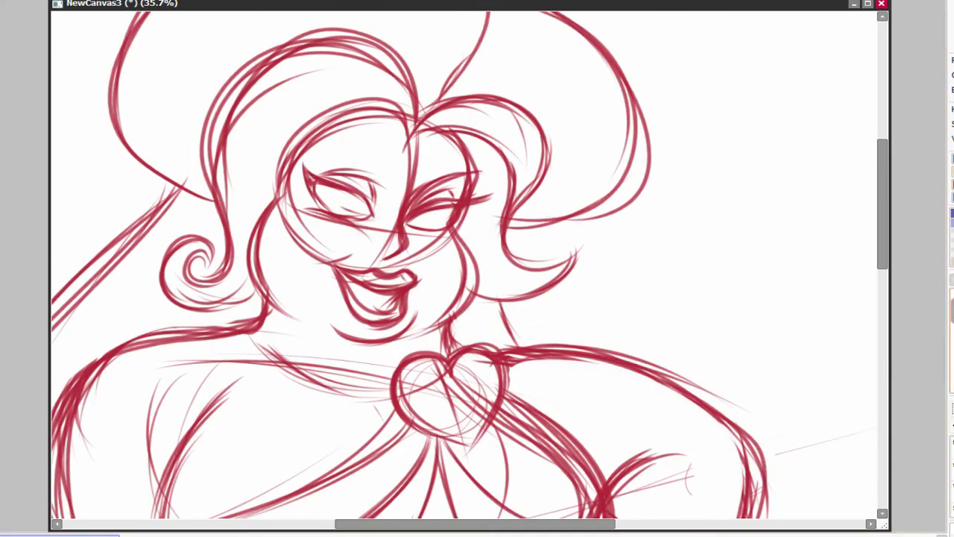
# Select the mouth and transform it to a slightly smaller size.
pyautogui.moveTo(307, 252); pyautogui.dragTo(373, 335)
pyautogui.hotkey('ctrl', 't')
pyautogui.moveTo(411, 262); pyautogui.dragTo(422, 258)
pyautogui.press('Return')
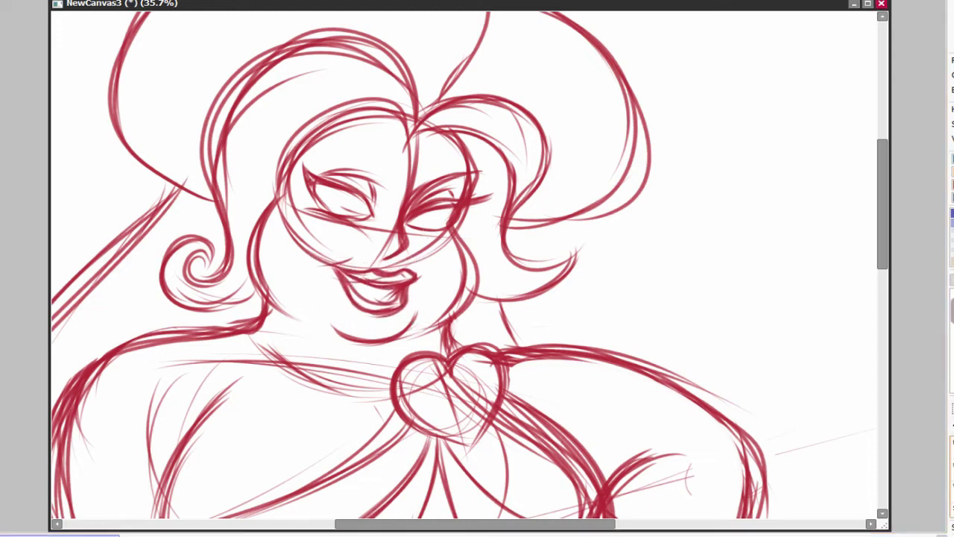
# Draw round irises with pupils in both eyes.
pyautogui.scroll(2, 837, 356)
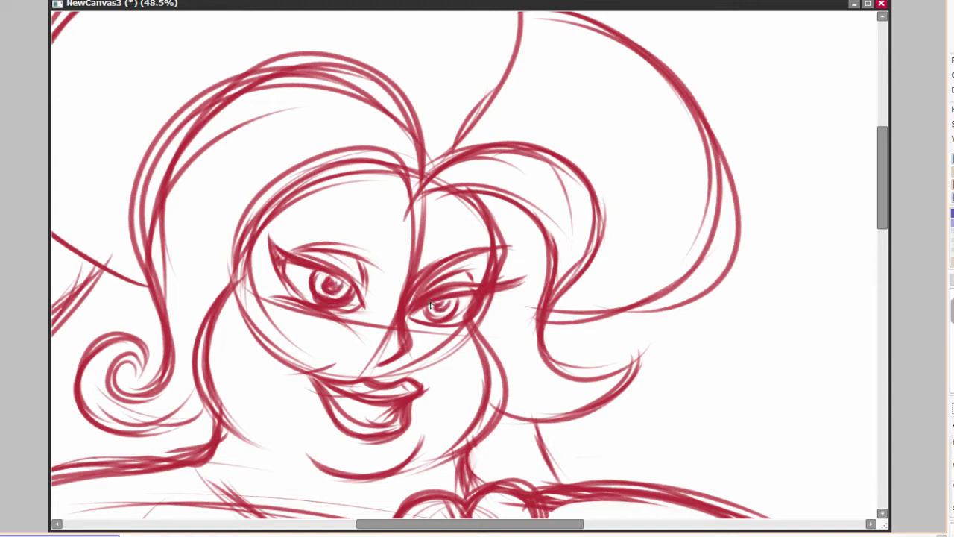
pyautogui.moveTo(431, 304); pyautogui.dragTo(431, 267)
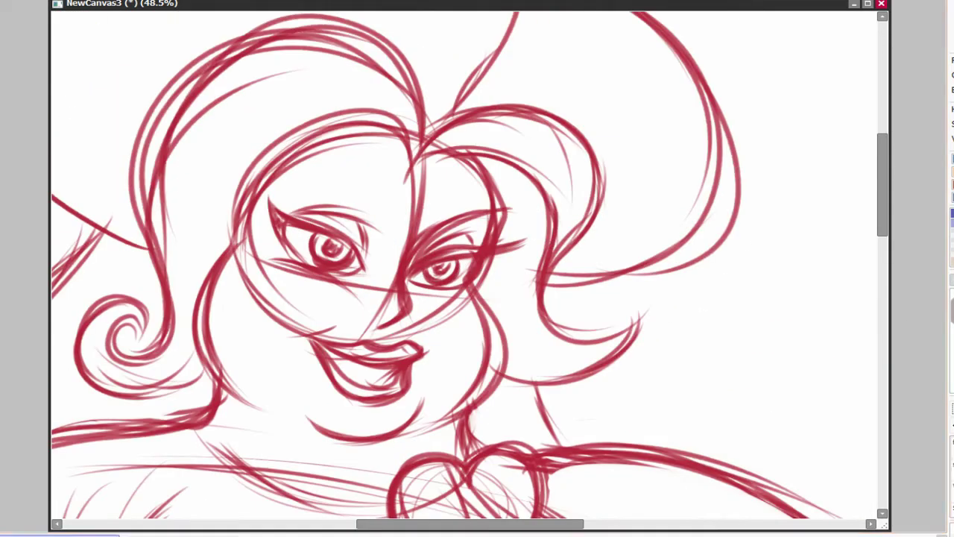
# Shift both irises slightly to the left within the eyes and draw an arched eyebrow above the left eye.
pyautogui.moveTo(307, 229)
pyautogui.mouseDown()
pyautogui.moveTo(362, 208)
pyautogui.moveTo(328, 250)
pyautogui.moveTo(321, 242)
pyautogui.mouseUp()
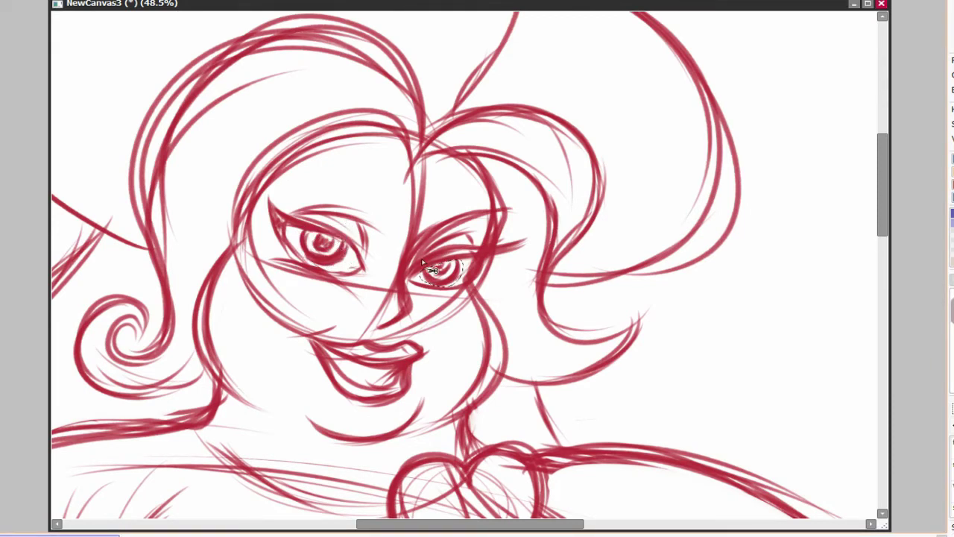
pyautogui.moveTo(423, 262); pyautogui.dragTo(436, 271)
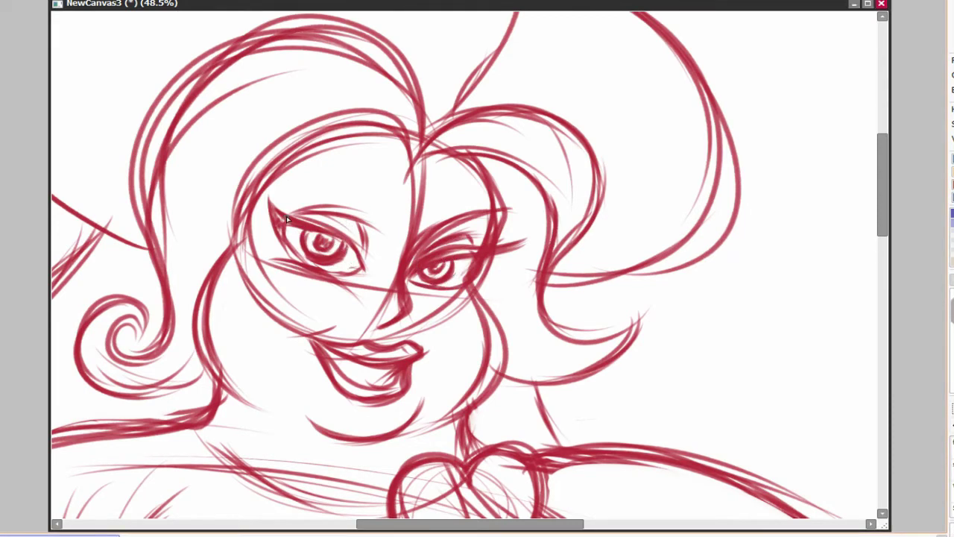
pyautogui.scroll(1, 454, 219)
pyautogui.scroll(-3, 557, 356)
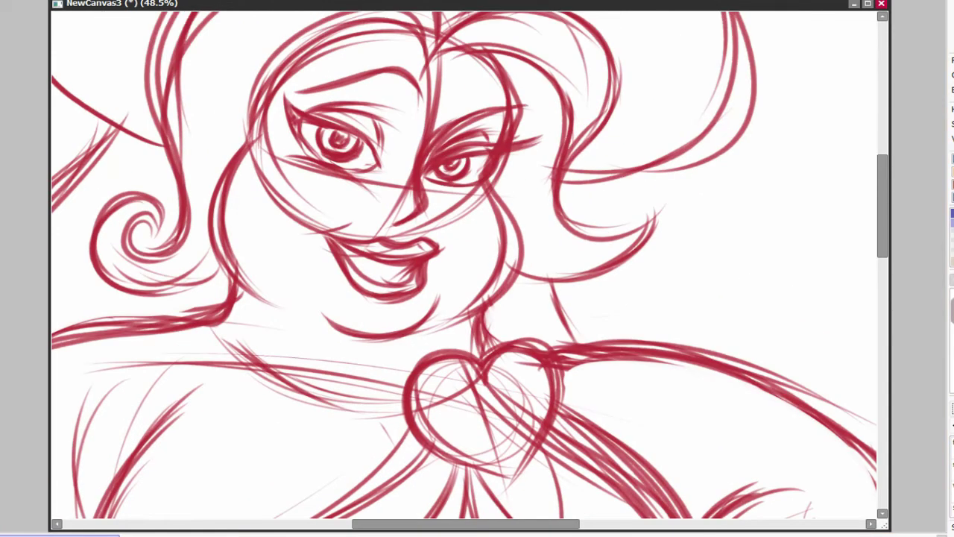
# Select the right arm, hand, hip and skirt side, and stretch and skew them outward to widen the figure.
pyautogui.scroll(-5, 631, 224)
pyautogui.scroll(2, 642, 298)
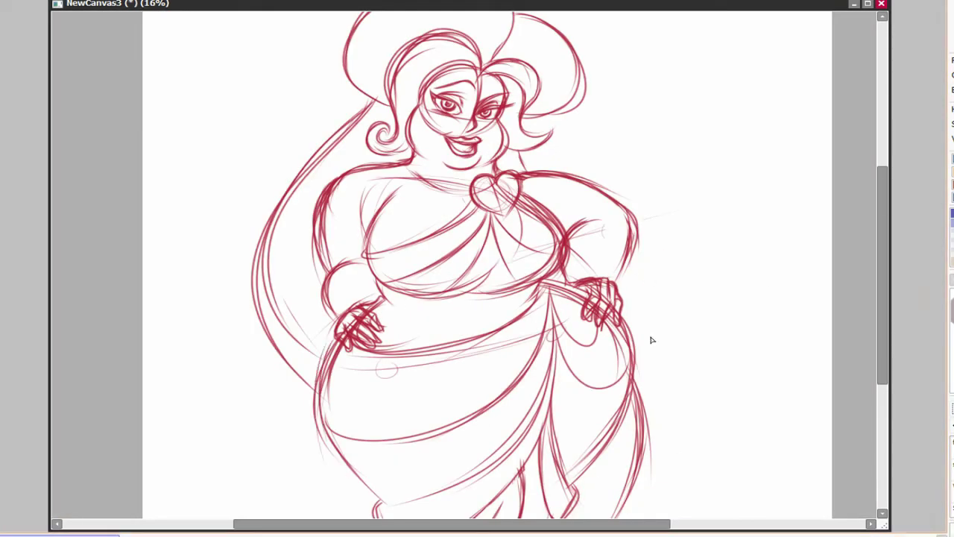
pyautogui.moveTo(651, 340); pyautogui.dragTo(620, 362)
pyautogui.moveTo(548, 319)
pyautogui.mouseDown()
pyautogui.moveTo(642, 216)
pyautogui.moveTo(664, 217)
pyautogui.moveTo(543, 507)
pyautogui.moveTo(574, 187)
pyautogui.mouseUp()
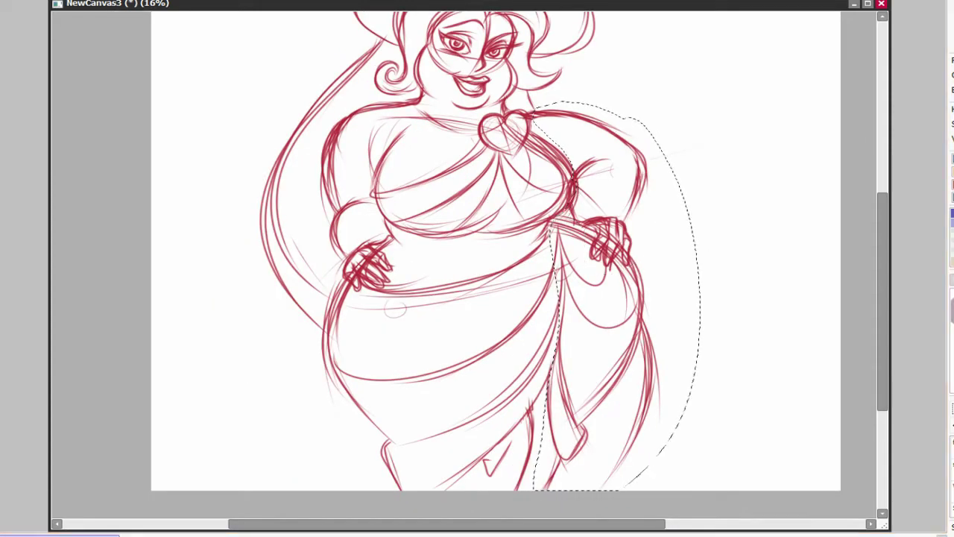
pyautogui.hotkey('ctrl', 't')
pyautogui.moveTo(688, 308); pyautogui.dragTo(642, 290)
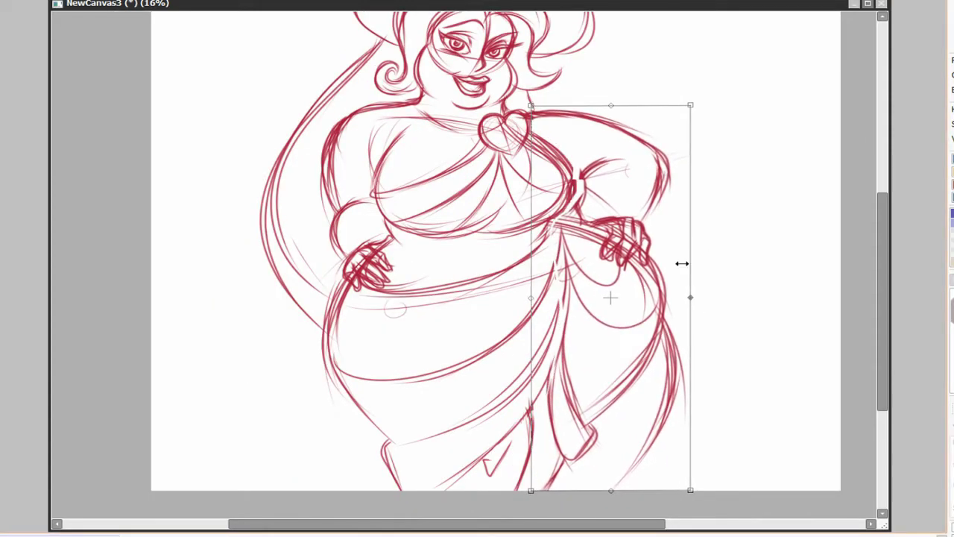
pyautogui.moveTo(639, 510); pyautogui.dragTo(528, 490)
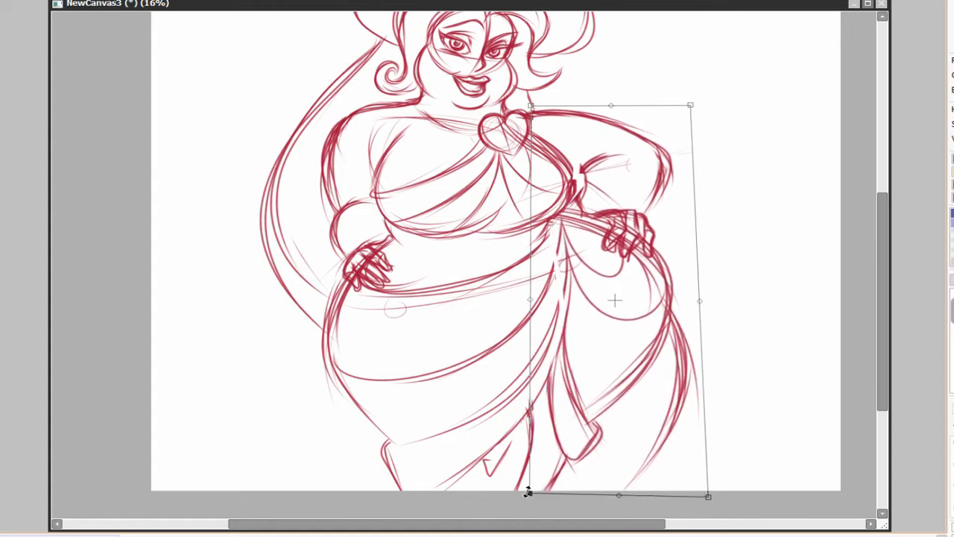
pyautogui.press('Return')
# Redraw the broken lines between the torso and right arm, and fade the sketch to a lighter tone.
pyautogui.scroll(3, 558, 363)
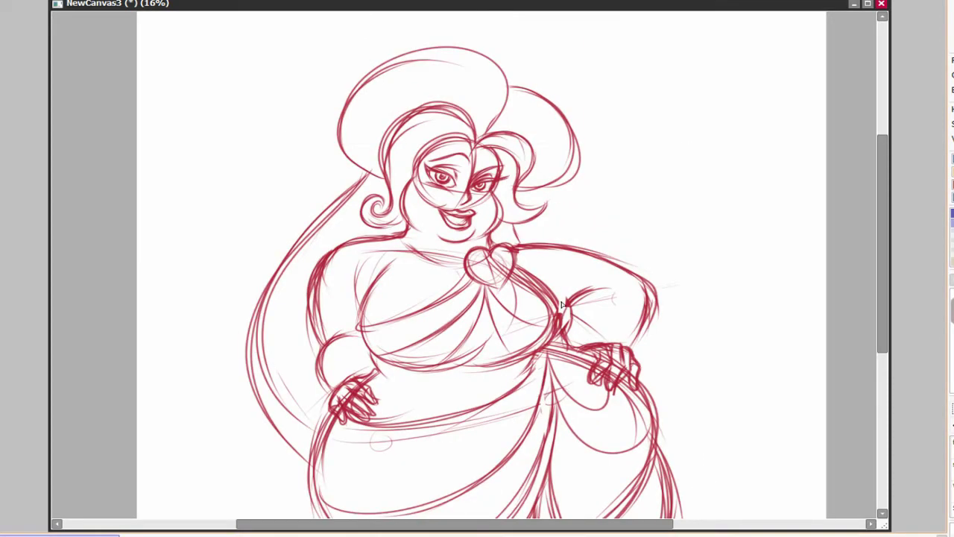
pyautogui.moveTo(535, 332); pyautogui.dragTo(627, 261)
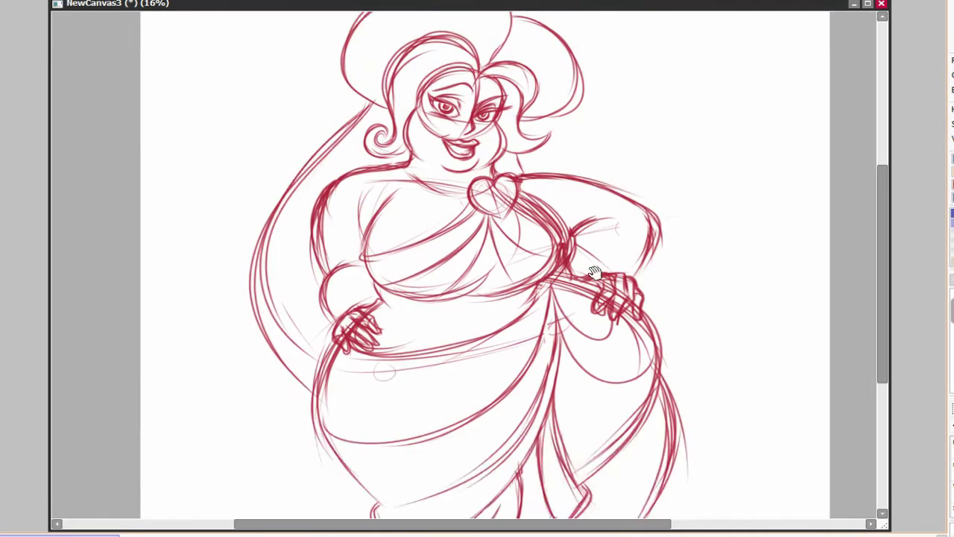
pyautogui.scroll(-2, 686, 367)
pyautogui.scroll(3, 686, 367)
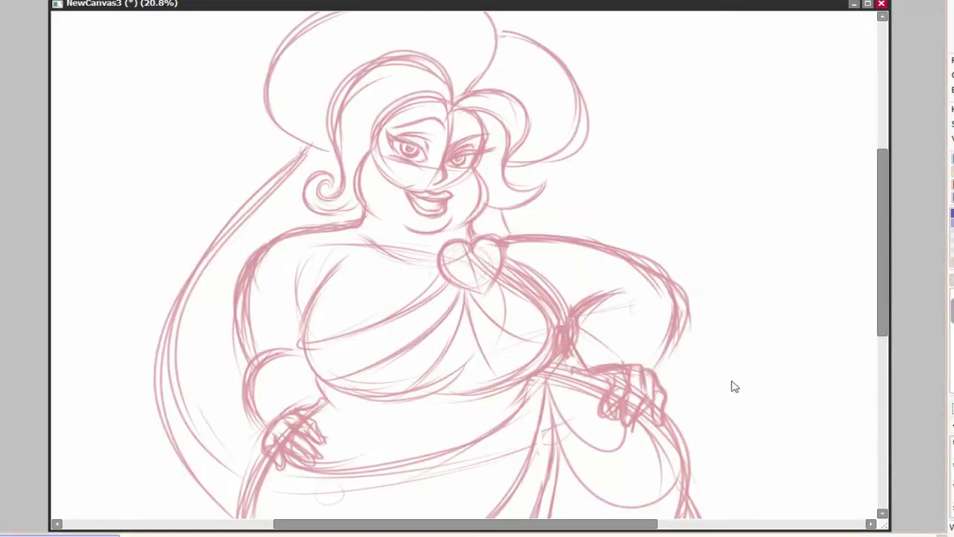
# Redraw the right hand's back and fingers in darker red over the faded sketch.
pyautogui.scroll(2, 731, 385)
pyautogui.moveTo(622, 323); pyautogui.dragTo(565, 338)
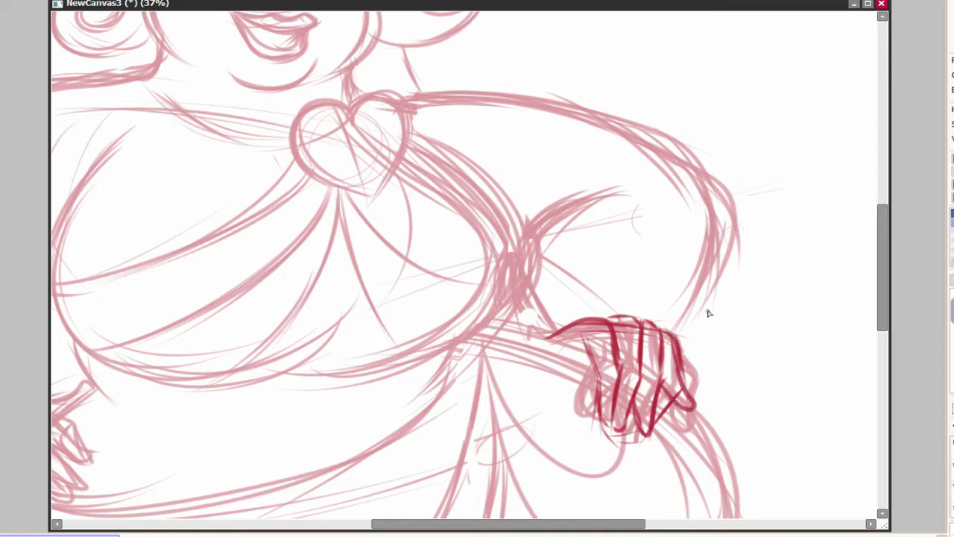
pyautogui.hotkey('ctrl', 'z')
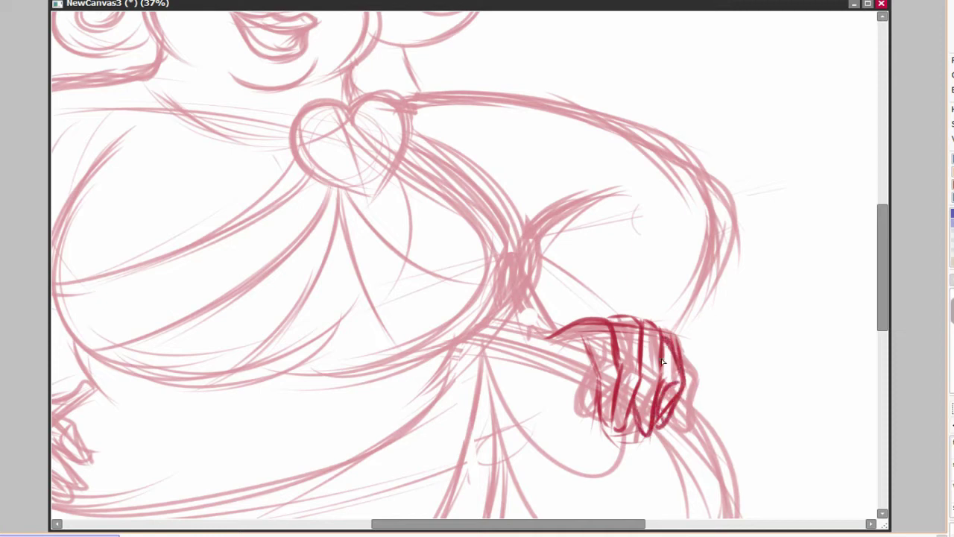
pyautogui.hotkey('ctrl', 'z')
pyautogui.hotkey('ctrl', 'z')
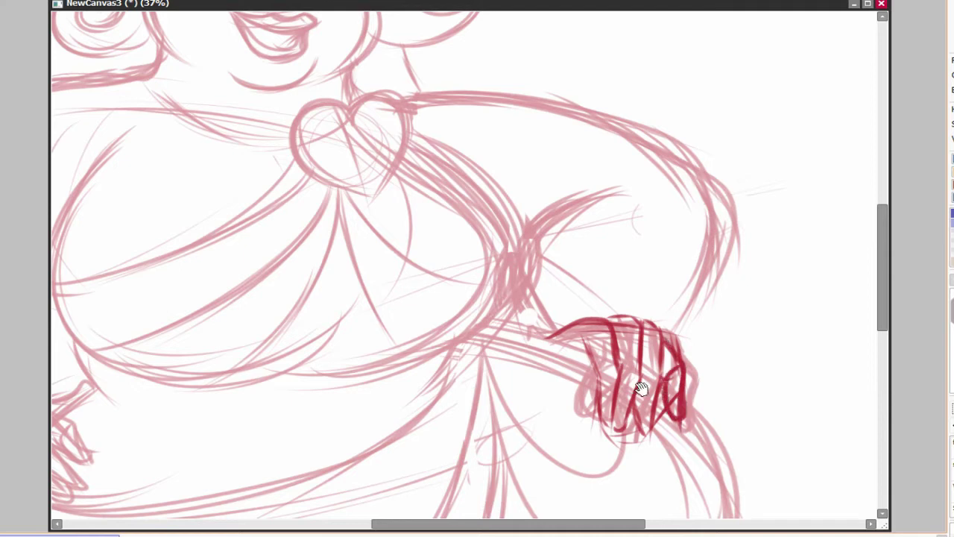
# Select the redrawn right hand, rotate it slightly clockwise and make it a little smaller.
pyautogui.moveTo(641, 388)
pyautogui.mouseDown()
pyautogui.moveTo(671, 348)
pyautogui.moveTo(693, 358)
pyautogui.moveTo(678, 384)
pyautogui.mouseUp()
pyautogui.moveTo(630, 292); pyautogui.dragTo(634, 294)
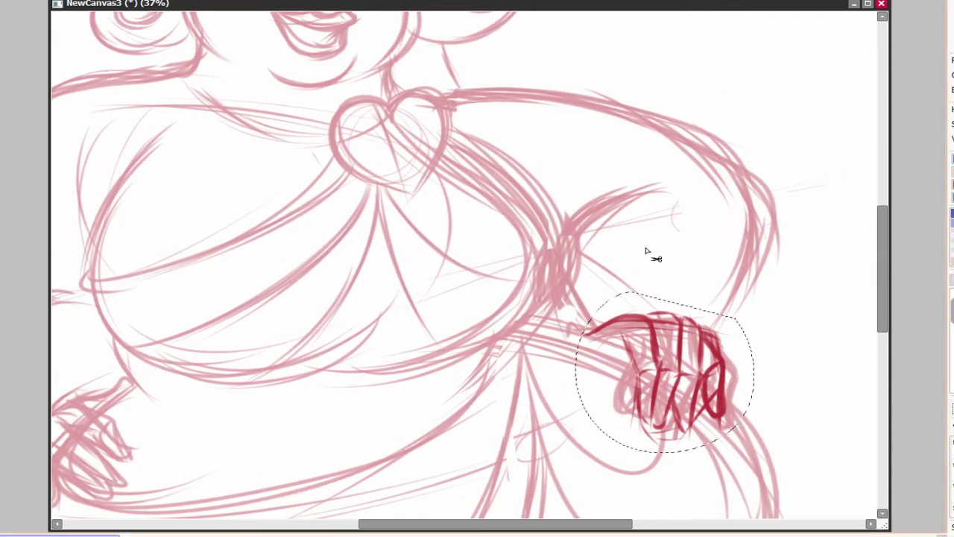
pyautogui.hotkey('ctrl', 't')
pyautogui.moveTo(730, 296)
pyautogui.mouseDown()
pyautogui.moveTo(736, 324)
pyautogui.moveTo(671, 455)
pyautogui.moveTo(718, 293)
pyautogui.mouseUp()
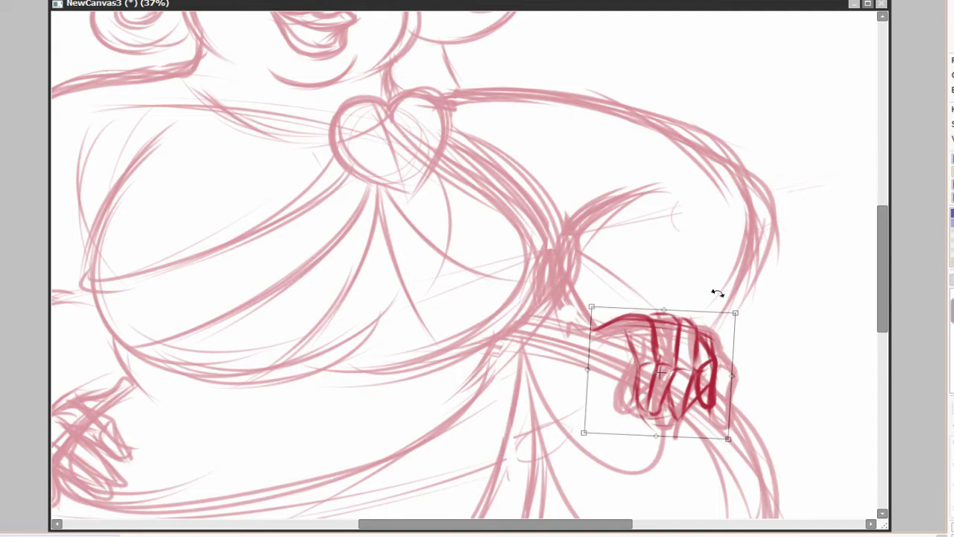
pyautogui.press('Return')
# Transform the middle fingers of the redrawn right hand and adjust the hand's fit on the hip.
pyautogui.hotkey('ctrl', 'd')
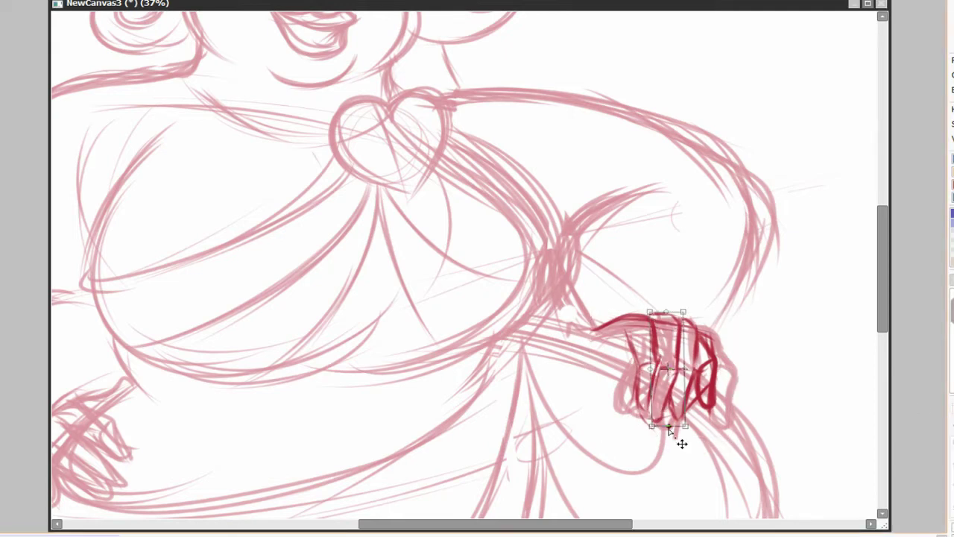
pyautogui.scroll(-2, 261, 300)
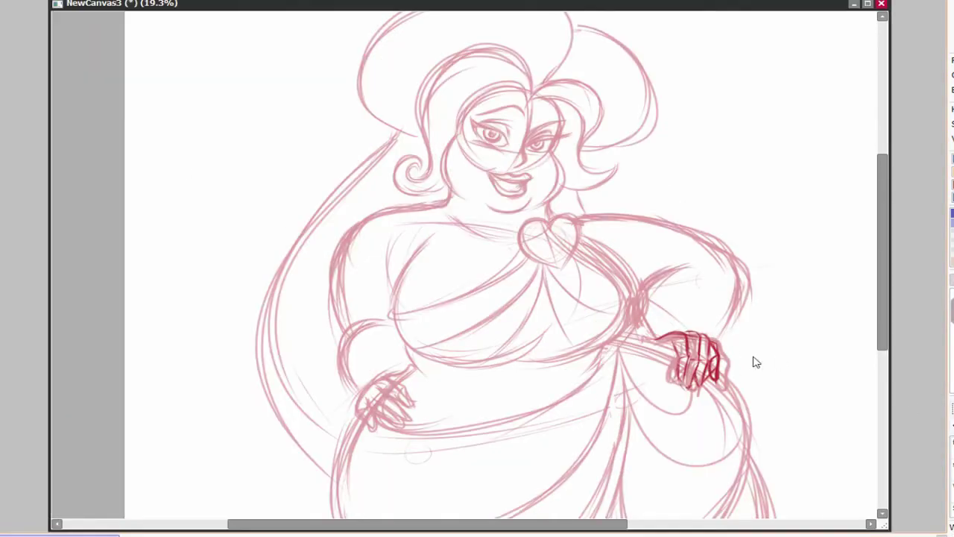
pyautogui.scroll(-2, 754, 362)
pyautogui.scroll(3, 660, 411)
pyautogui.hotkey('ctrl', 't')
pyautogui.moveTo(742, 286); pyautogui.dragTo(724, 288)
pyautogui.press('Return')
# Redraw the left hand in darker red with knuckle circles, separate fingers and a wrist line up to the waist.
pyautogui.scroll(3, 749, 337)
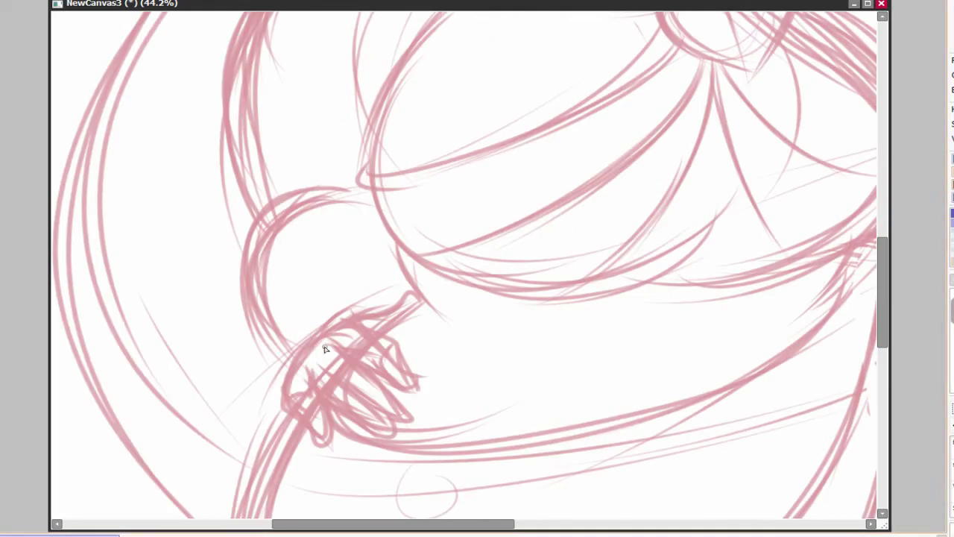
pyautogui.moveTo(350, 331)
pyautogui.mouseDown()
pyautogui.moveTo(294, 422)
pyautogui.moveTo(275, 420)
pyautogui.moveTo(359, 329)
pyautogui.mouseUp()
pyautogui.hotkey('ctrl', 'z')
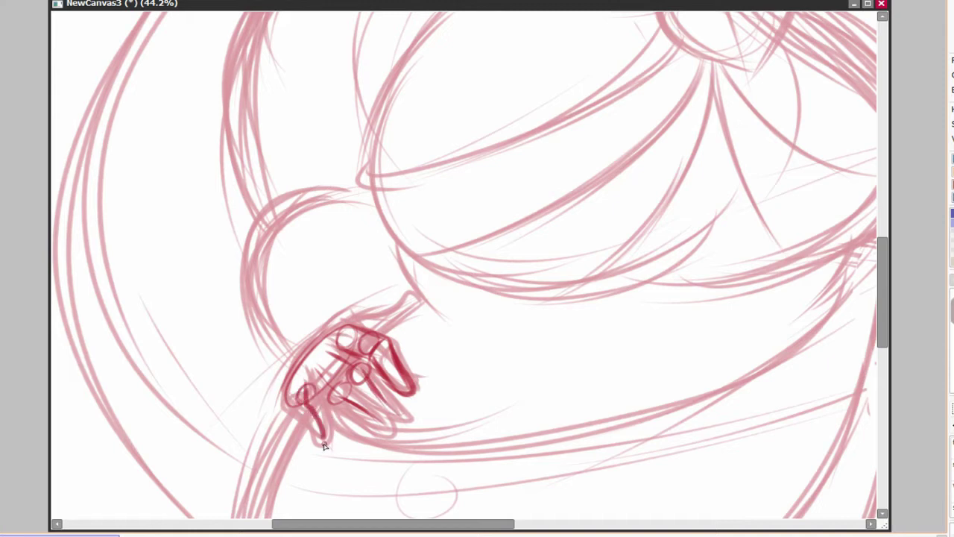
pyautogui.hscroll(-1, 339, 350)
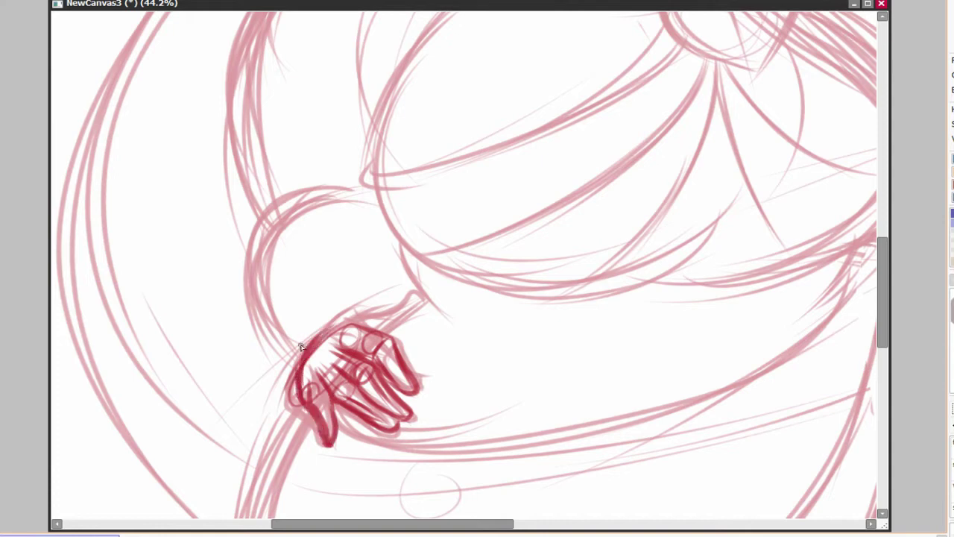
pyautogui.scroll(3, 527, 334)
pyautogui.hscroll(4, 693, 346)
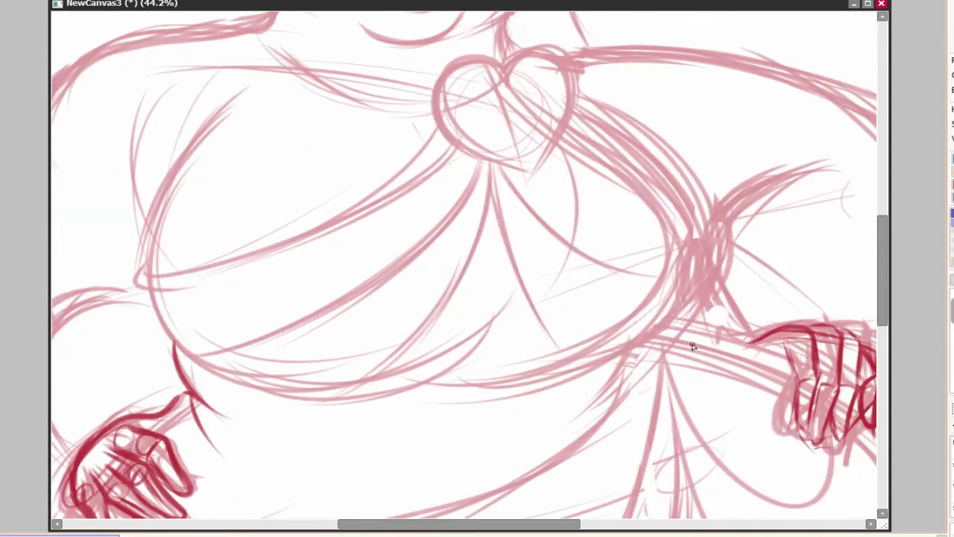
# Erase the old sketch lines beneath both redrawn hands and lighten the new hand lines to match the sketch.
pyautogui.hotkey('ctrl', '-')
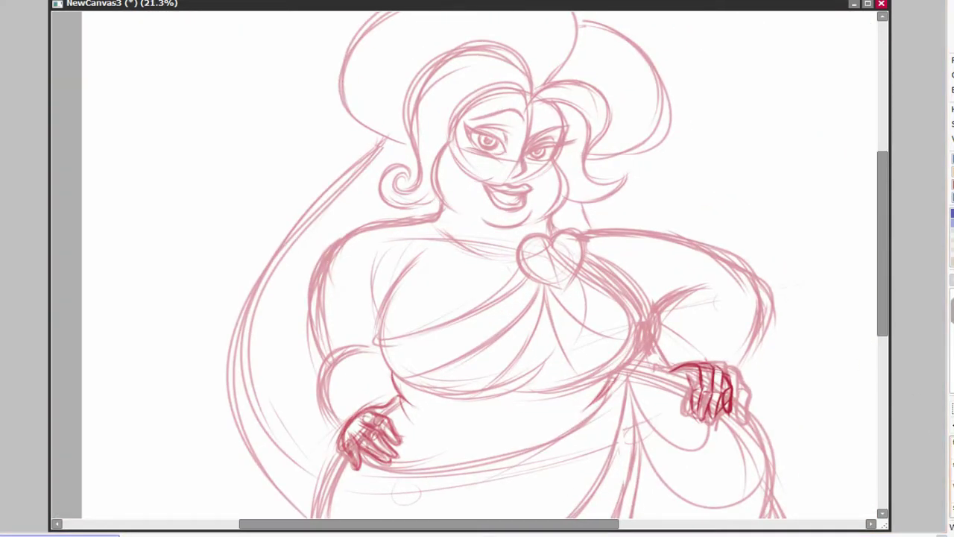
pyautogui.scroll(-1, 750, 393)
pyautogui.hscroll(-1, 750, 394)
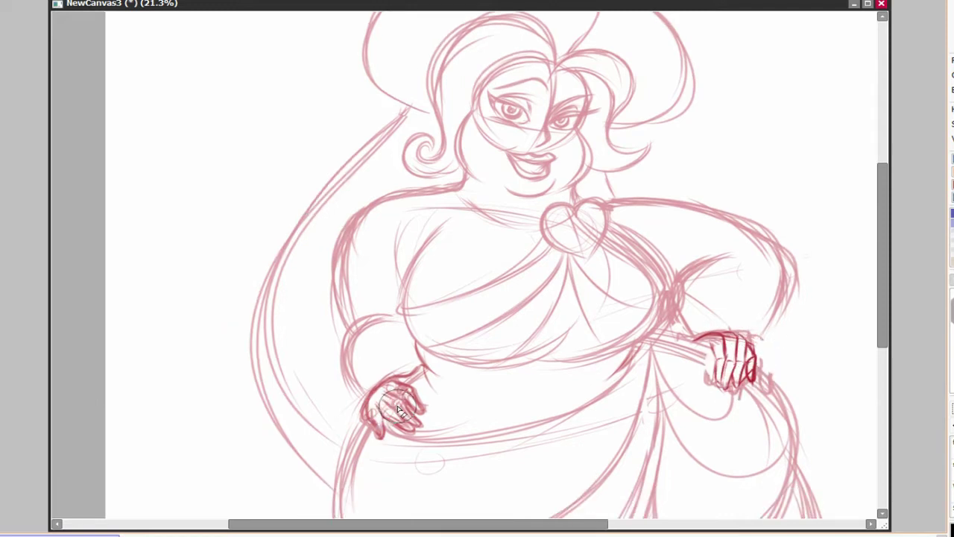
pyautogui.hotkey('ctrl', 'z')
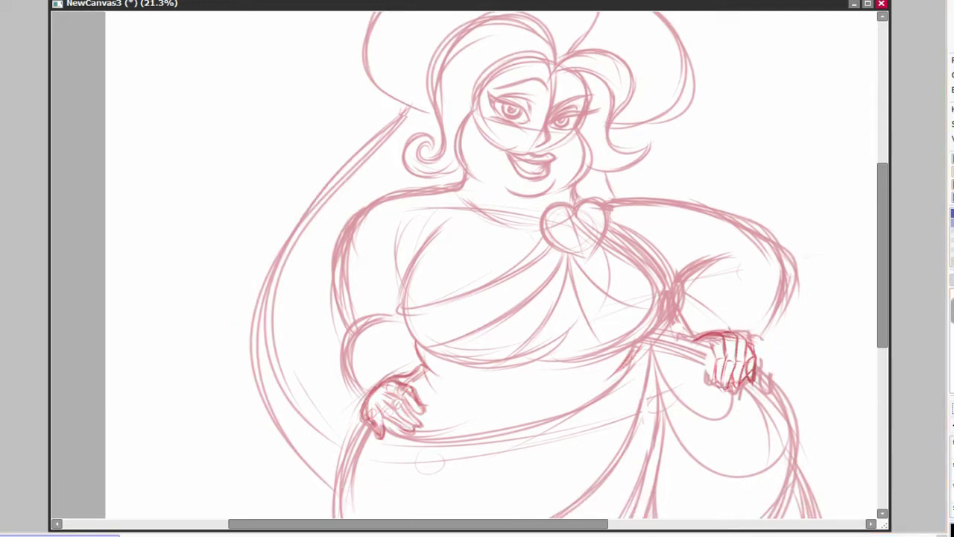
# Set up a larger black brush for inking the face.
pyautogui.scroll(5, 667, 273)
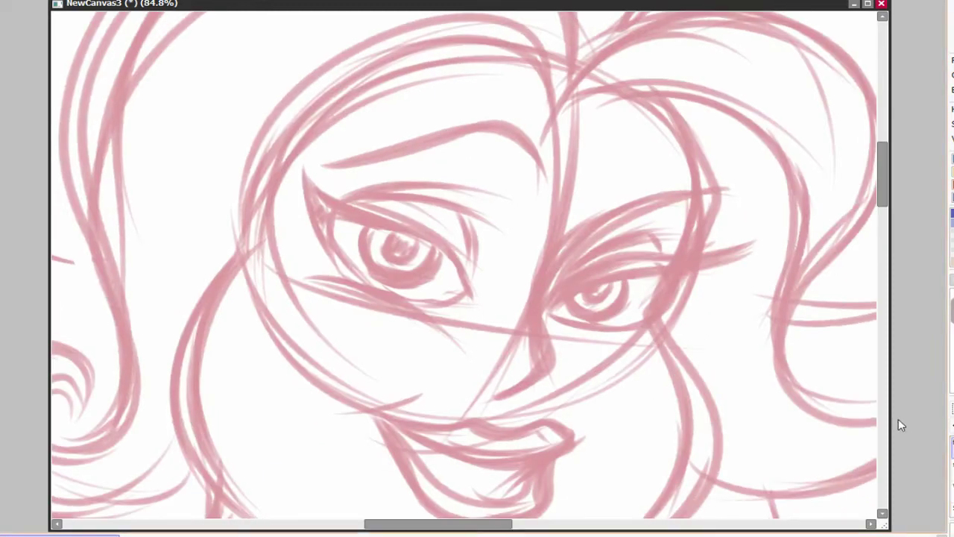
pyautogui.press(']')
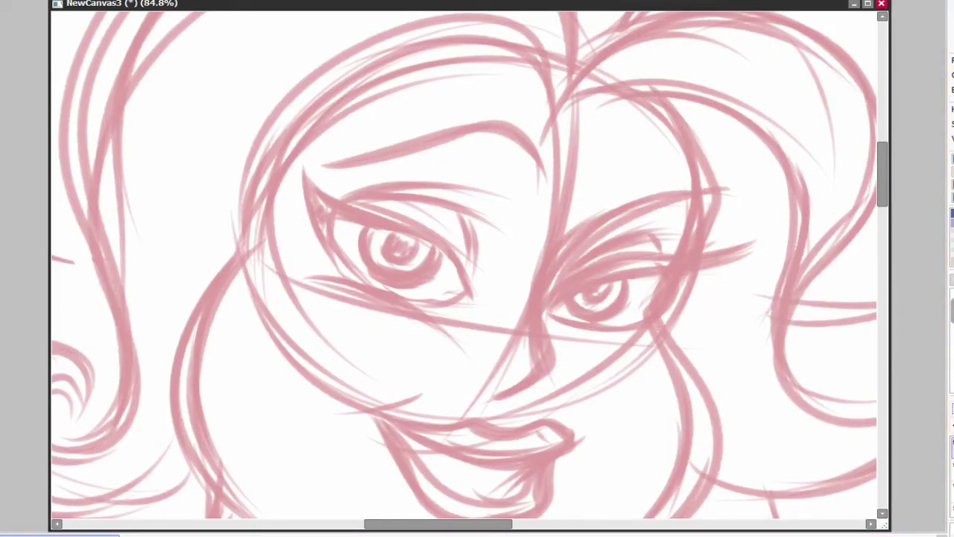
pyautogui.moveTo(447, 448); pyautogui.dragTo(388, 295)
pyautogui.press(']')
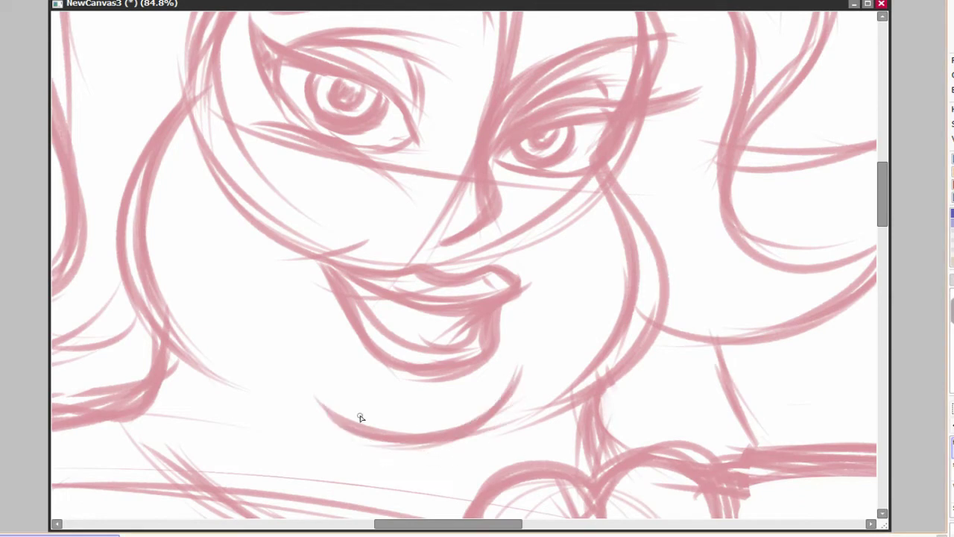
pyautogui.moveTo(320, 401); pyautogui.dragTo(517, 375)
pyautogui.scroll(3, 448, 298)
pyautogui.moveTo(606, 111)
pyautogui.mouseDown()
pyautogui.moveTo(611, 317)
pyautogui.moveTo(276, 448)
pyautogui.mouseUp()
pyautogui.scroll(-2, 677, 288)
pyautogui.moveTo(501, 28); pyautogui.dragTo(563, 188)
pyautogui.moveTo(535, 237); pyautogui.dragTo(589, 388)
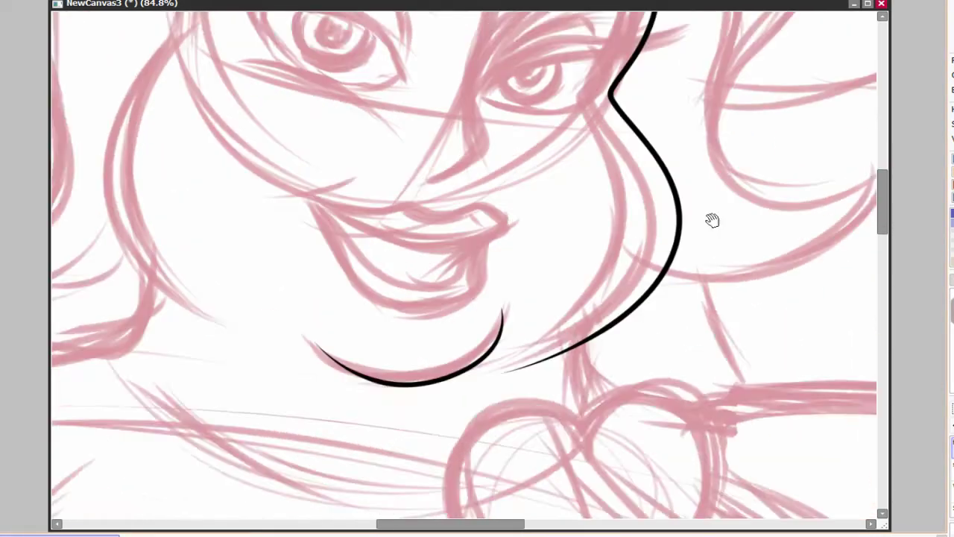
pyautogui.hotkey('ctrl', 'z')
pyautogui.moveTo(557, 34)
pyautogui.mouseDown()
pyautogui.moveTo(607, 340)
pyautogui.moveTo(522, 492)
pyautogui.mouseUp()
pyautogui.hotkey('ctrl', 'z')
# Ink the right eye's upper lid in black as a tapering curve that extends into an outer wing.
pyautogui.scroll(2, 565, 209)
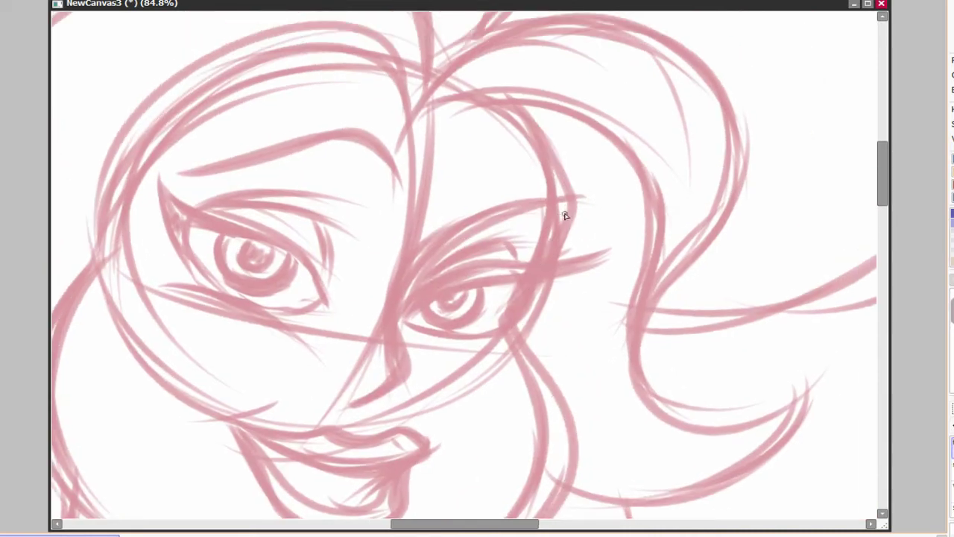
pyautogui.scroll(1, 544, 249)
pyautogui.moveTo(386, 342)
pyautogui.mouseDown()
pyautogui.moveTo(410, 313)
pyautogui.moveTo(604, 270)
pyautogui.mouseUp()
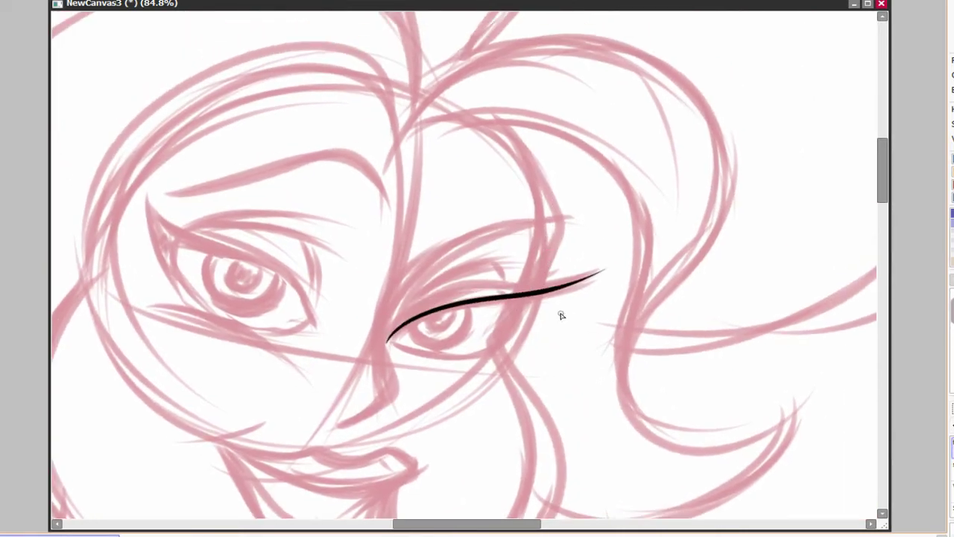
pyautogui.hotkey('ctrl', 'z')
pyautogui.moveTo(388, 343)
pyautogui.mouseDown()
pyautogui.moveTo(473, 358)
pyautogui.moveTo(519, 296)
pyautogui.mouseUp()
pyautogui.scroll(1, 529, 324)
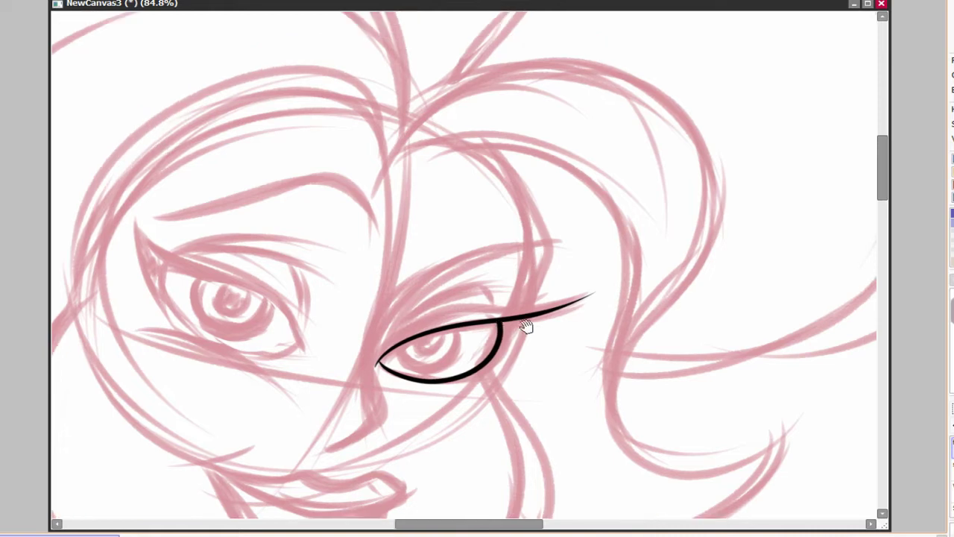
pyautogui.scroll(3, 575, 316)
pyautogui.hotkey('ctrl', 'z')
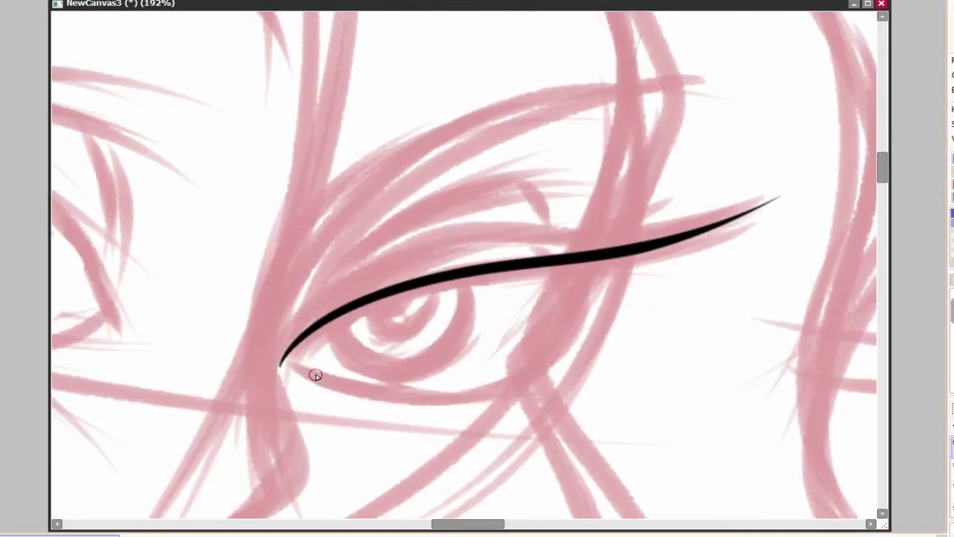
# Ink the right eye's lower lid curving up to the outer corner, and thicken the upper lash line and wing.
pyautogui.moveTo(284, 364)
pyautogui.mouseDown()
pyautogui.moveTo(384, 389)
pyautogui.moveTo(568, 270)
pyautogui.moveTo(535, 389)
pyautogui.moveTo(578, 257)
pyautogui.moveTo(472, 259)
pyautogui.moveTo(703, 219)
pyautogui.mouseUp()
pyautogui.hotkey('ctrl', 'z')
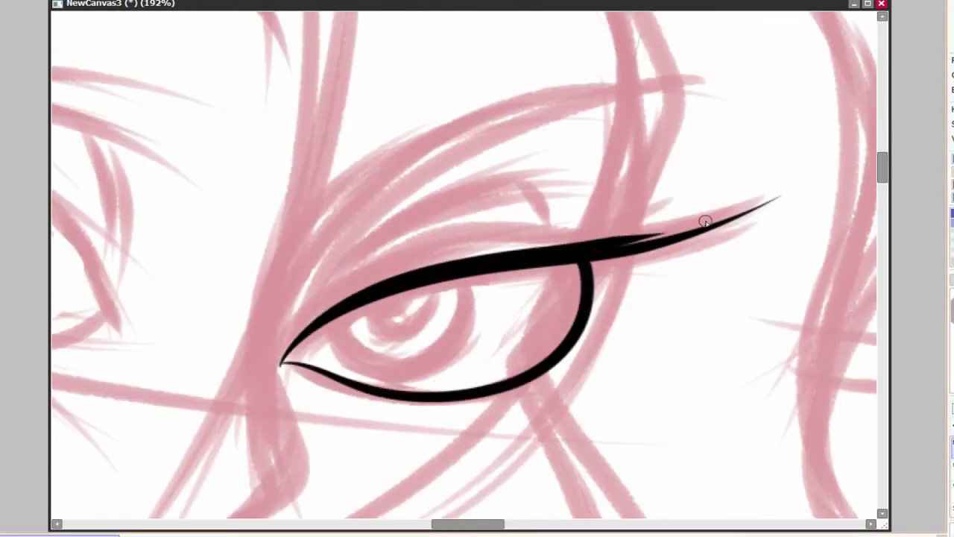
pyautogui.hotkey('ctrl', 'z')
pyautogui.moveTo(782, 191)
pyautogui.mouseDown()
pyautogui.moveTo(504, 254)
pyautogui.moveTo(283, 364)
pyautogui.mouseUp()
# Ink a thin eyelid crease above the right eye's lash line, with a short stroke down to the outer corner.
pyautogui.moveTo(703, 270)
pyautogui.mouseDown()
pyautogui.moveTo(544, 316)
pyautogui.moveTo(551, 335)
pyautogui.mouseUp()
pyautogui.moveTo(262, 415)
pyautogui.mouseDown()
pyautogui.moveTo(513, 273)
pyautogui.moveTo(552, 326)
pyautogui.mouseUp()
pyautogui.scroll(-3, 741, 316)
pyautogui.scroll(2, 741, 315)
pyautogui.scroll(2, 835, 373)
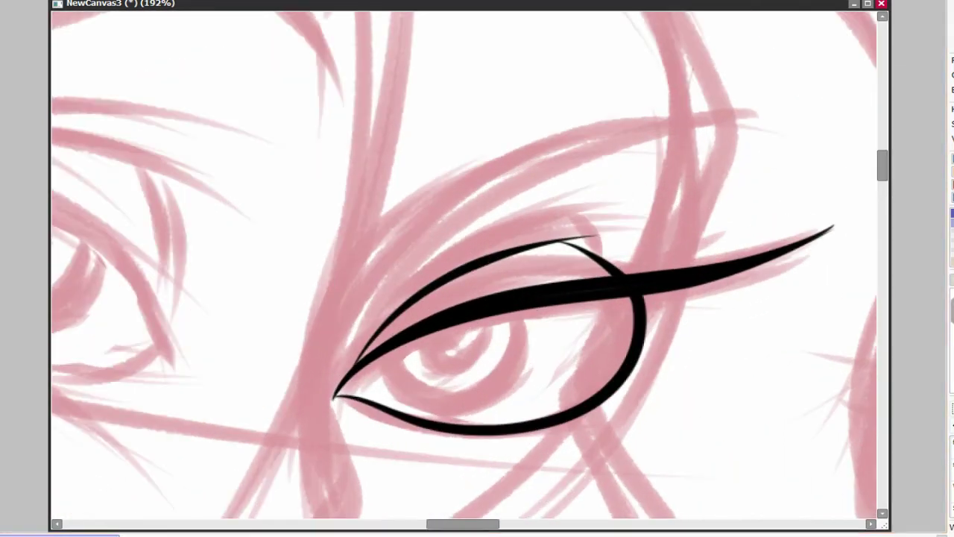
# Trim the outer tip of the right eye's lash wing to a shorter, sharper point.
pyautogui.moveTo(635, 261); pyautogui.dragTo(698, 285)
pyautogui.hotkey('ctrl', 'z')
pyautogui.moveTo(831, 228); pyautogui.dragTo(657, 301)
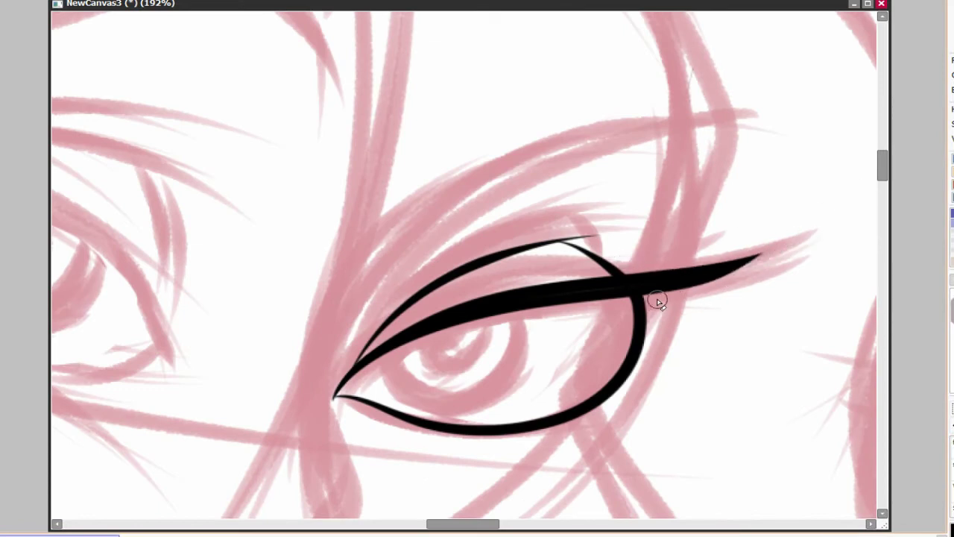
# Ink the lower edge of the right eye's lash wing, running from the wing tip back to the outer lid.
pyautogui.hotkey('ctrl', 'z')
pyautogui.moveTo(743, 260); pyautogui.dragTo(641, 336)
pyautogui.hotkey('ctrl', 'z')
pyautogui.moveTo(742, 260); pyautogui.dragTo(639, 339)
pyautogui.moveTo(707, 277); pyautogui.dragTo(660, 310)
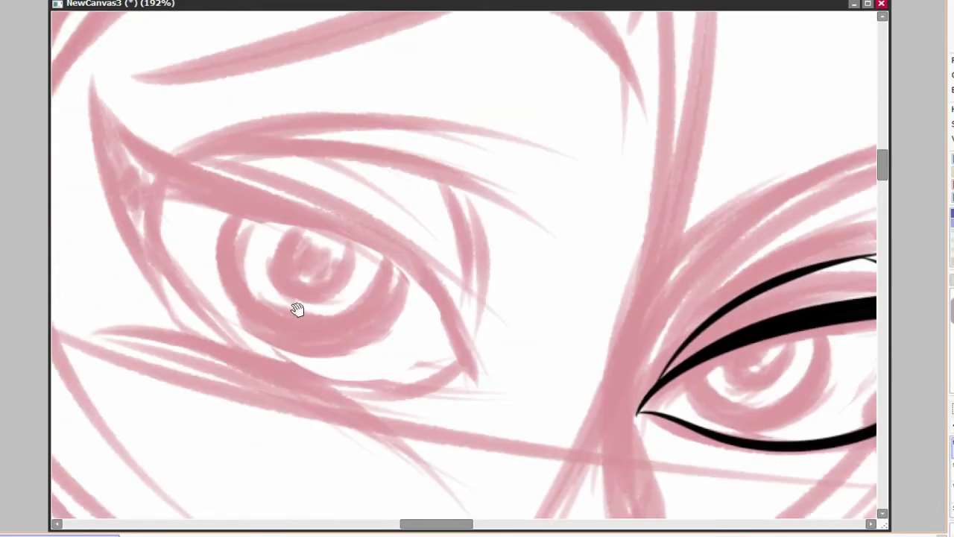
# Ink the left eye's upper lid, its curved outer side and the long tapering lower-lid line in black.
pyautogui.moveTo(81, 134)
pyautogui.mouseDown()
pyautogui.moveTo(507, 400)
pyautogui.moveTo(498, 466)
pyautogui.mouseUp()
pyautogui.moveTo(182, 215); pyautogui.dragTo(258, 413)
pyautogui.scroll(-1, 102, 243)
pyautogui.moveTo(102, 243)
pyautogui.mouseDown()
pyautogui.moveTo(370, 316)
pyautogui.moveTo(458, 373)
pyautogui.mouseUp()
pyautogui.scroll(1, 250, 203)
pyautogui.moveTo(282, 375); pyautogui.dragTo(232, 193)
pyautogui.moveTo(233, 193); pyautogui.dragTo(219, 283)
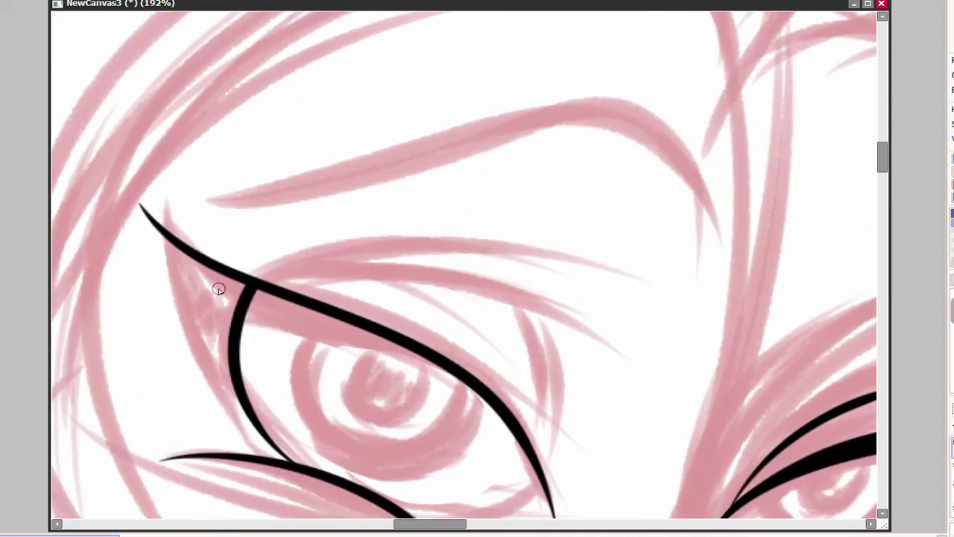
# Ink the lower edge of the left eye's lash wing from its tip to the eye's outer curve.
pyautogui.moveTo(141, 208); pyautogui.dragTo(245, 395)
pyautogui.hotkey('ctrl', 'z')
pyautogui.moveTo(141, 206)
pyautogui.mouseDown()
pyautogui.moveTo(199, 343)
pyautogui.moveTo(239, 377)
pyautogui.mouseUp()
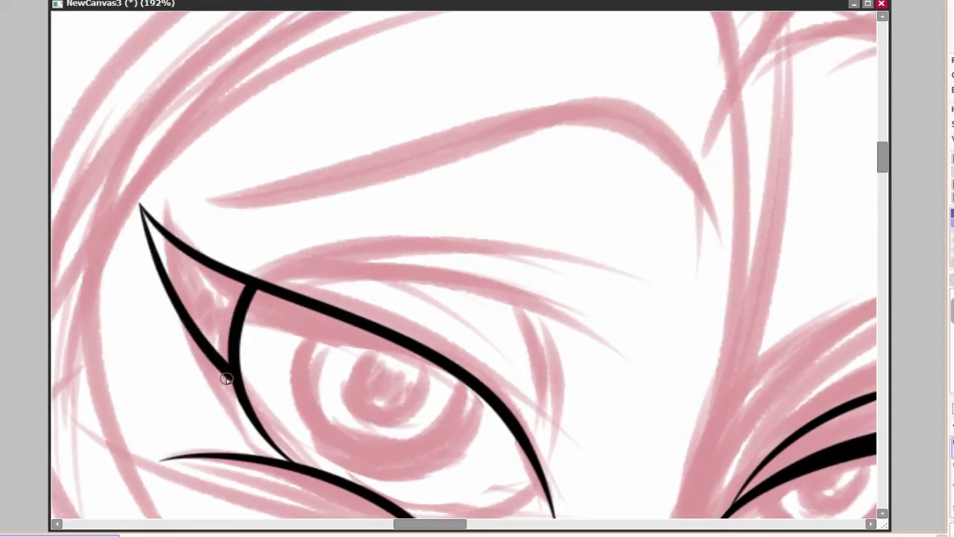
# Ink the left eye's short lower-lid line from the under-eye curve to the inner corner.
pyautogui.scroll(-3, 177, 294)
pyautogui.moveTo(492, 349)
pyautogui.mouseDown()
pyautogui.moveTo(395, 303)
pyautogui.moveTo(437, 318)
pyautogui.moveTo(296, 312)
pyautogui.mouseUp()
pyautogui.hotkey('ctrl', 'z')
pyautogui.moveTo(707, 406); pyautogui.dragTo(688, 432)
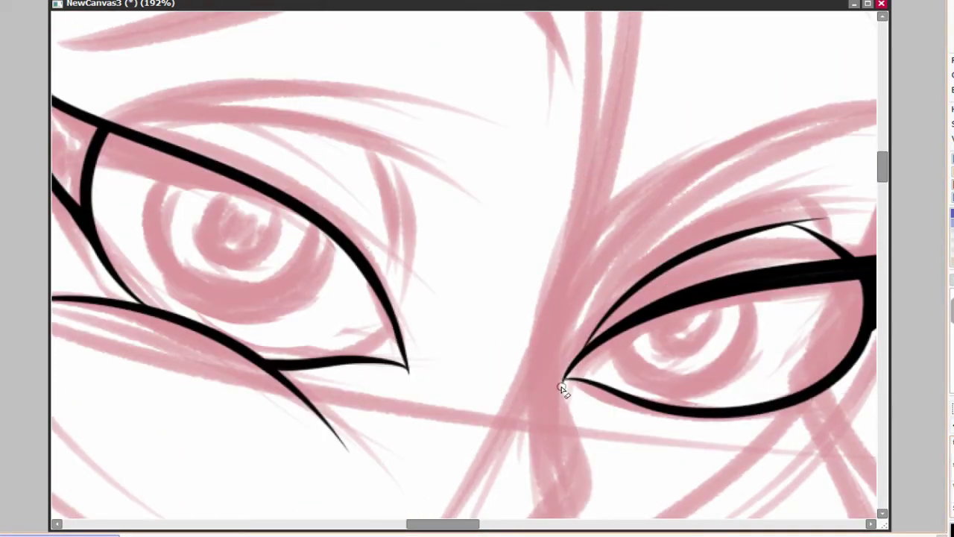
# Fill the lash wings of both eyes with solid black.
pyautogui.moveTo(562, 386); pyautogui.dragTo(692, 489)
pyautogui.click(216, 302)
pyautogui.click(213, 277)
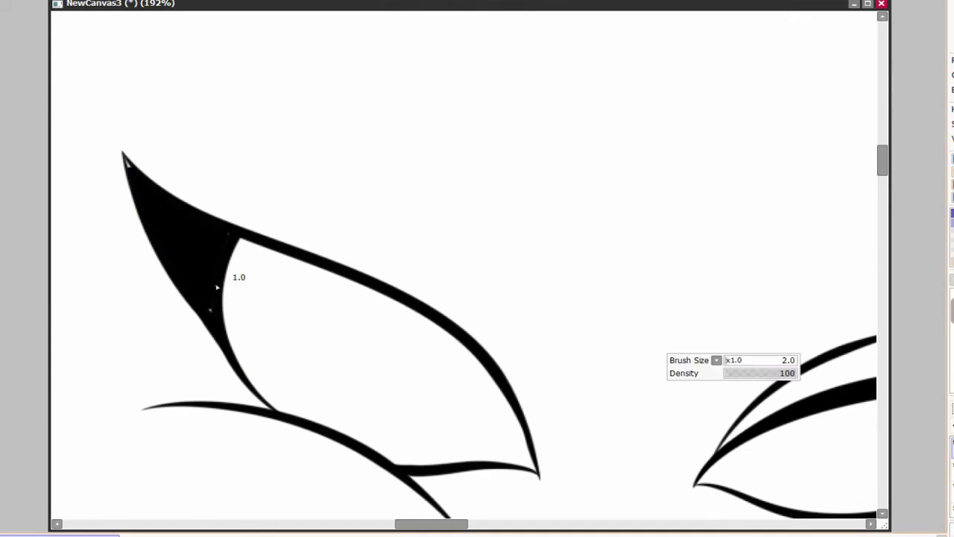
pyautogui.scroll(-3, 646, 335)
pyautogui.scroll(-1, 726, 377)
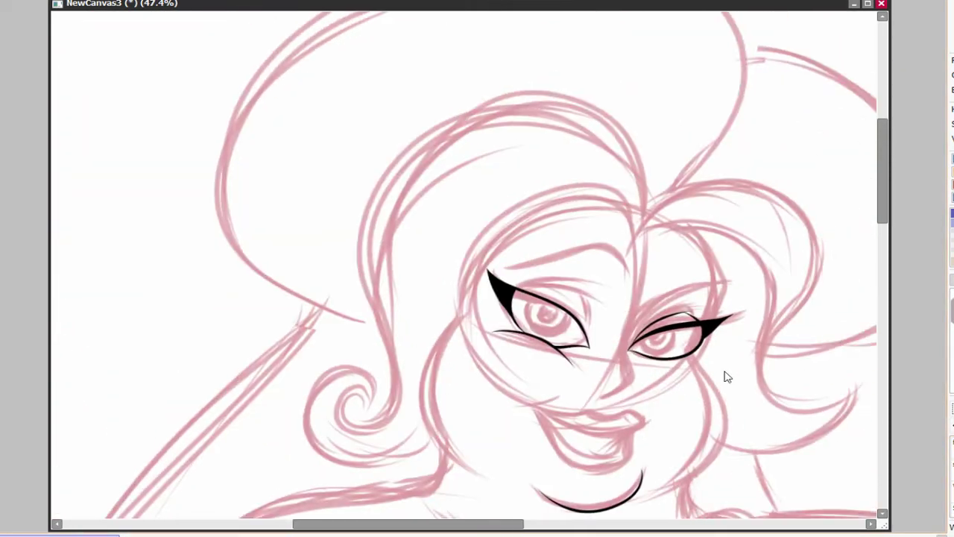
# Refine the outer edge of the left eye's filled lash wing where it meets the eye's outer curve.
pyautogui.scroll(5, 534, 311)
pyautogui.moveTo(361, 147)
pyautogui.mouseDown()
pyautogui.moveTo(477, 417)
pyautogui.moveTo(379, 264)
pyautogui.mouseUp()
pyautogui.hotkey('ctrl', 'z')
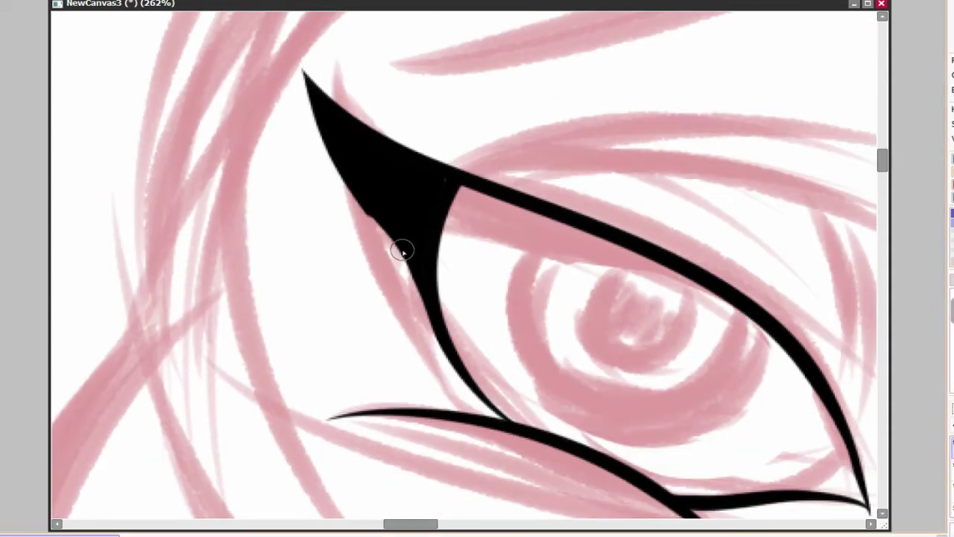
pyautogui.moveTo(858, 368)
pyautogui.mouseDown()
pyautogui.moveTo(740, 379)
pyautogui.moveTo(627, 315)
pyautogui.mouseUp()
pyautogui.moveTo(511, 245); pyautogui.dragTo(449, 238)
# Ink the left eye's eyelid crease above the lash line, with a short curved stroke down to the inner corner.
pyautogui.moveTo(202, 135)
pyautogui.mouseDown()
pyautogui.moveTo(582, 219)
pyautogui.moveTo(682, 213)
pyautogui.mouseUp()
pyautogui.hotkey('ctrl', 'z')
pyautogui.moveTo(707, 321); pyautogui.dragTo(622, 225)
pyautogui.moveTo(500, 74); pyautogui.dragTo(535, 293)
pyautogui.hotkey('ctrl', 'z')
pyautogui.hotkey('ctrl', 'z')
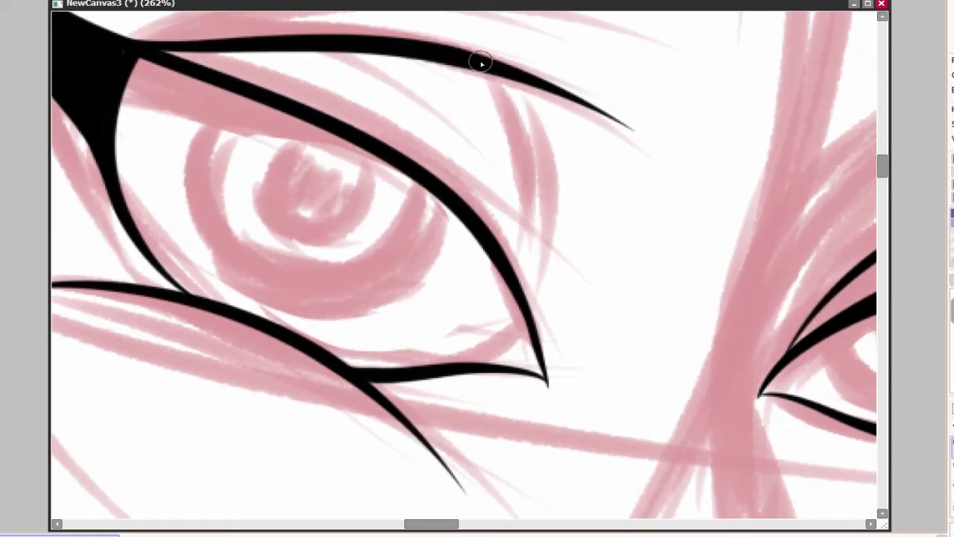
pyautogui.moveTo(495, 76); pyautogui.dragTo(533, 321)
# Ink the left eyebrow as a tapering arch that peaks near its inner end and curves down.
pyautogui.scroll(2, 845, 375)
pyautogui.scroll(-3, 720, 278)
pyautogui.scroll(2, 721, 278)
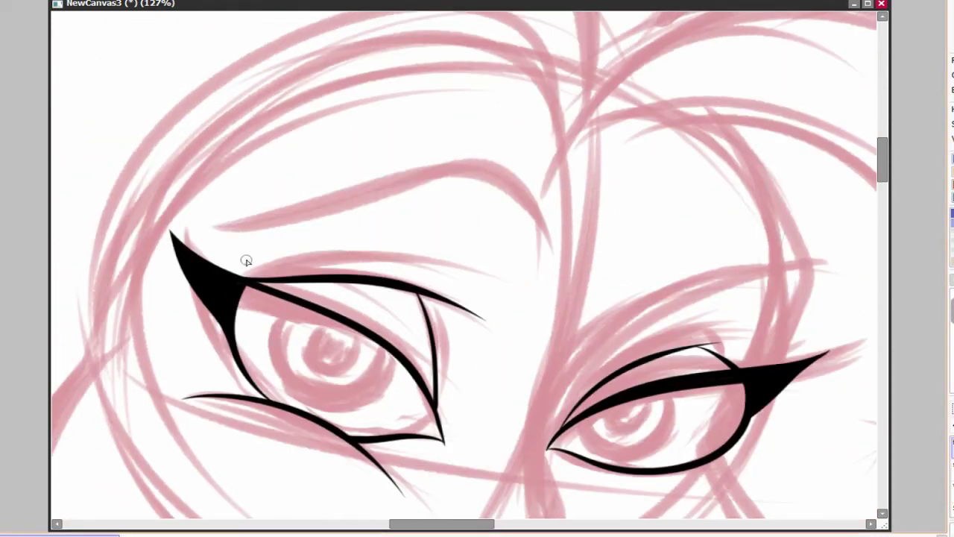
pyautogui.moveTo(202, 226)
pyautogui.mouseDown()
pyautogui.moveTo(507, 168)
pyautogui.moveTo(465, 154)
pyautogui.mouseUp()
pyautogui.hotkey('ctrl', 'z')
pyautogui.moveTo(654, 409); pyautogui.dragTo(611, 230)
pyautogui.scroll(3, 611, 229)
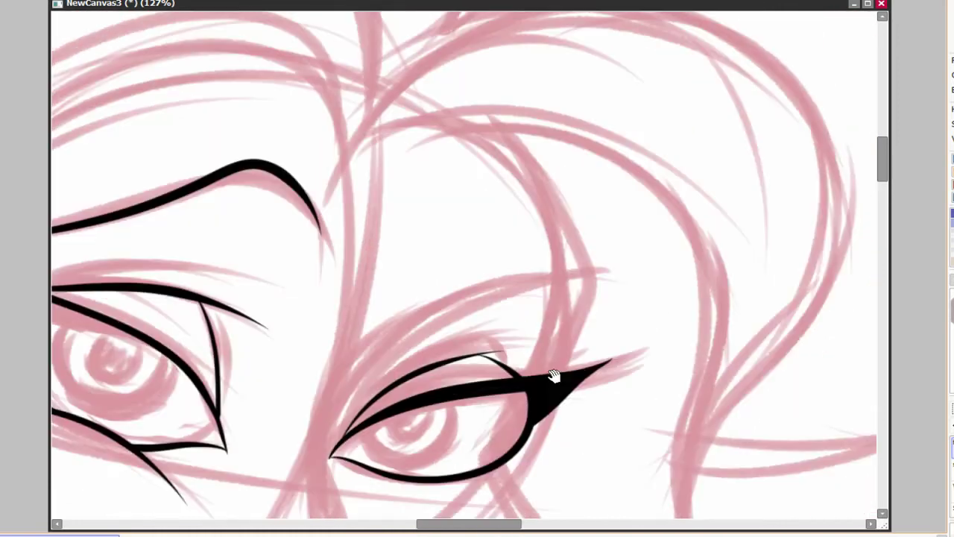
# Ink the right hair lock's outer and inner curves from the centre parting down to the flipped tip.
pyautogui.scroll(-2, 718, 290)
pyautogui.moveTo(437, 185); pyautogui.dragTo(654, 239)
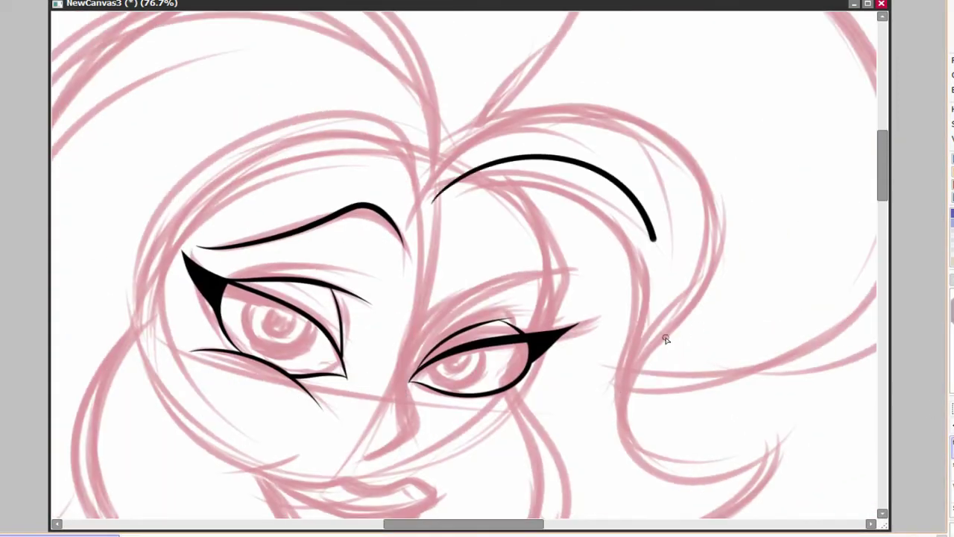
pyautogui.hotkey('ctrl', 'z')
pyautogui.scroll(-1, 767, 387)
pyautogui.moveTo(768, 402); pyautogui.dragTo(619, 88)
pyautogui.hotkey('ctrl', 'z')
pyautogui.moveTo(419, 173)
pyautogui.mouseDown()
pyautogui.moveTo(563, 74)
pyautogui.moveTo(750, 379)
pyautogui.moveTo(697, 410)
pyautogui.mouseUp()
pyautogui.moveTo(373, 195)
pyautogui.mouseDown()
pyautogui.moveTo(589, 364)
pyautogui.moveTo(577, 413)
pyautogui.moveTo(566, 383)
pyautogui.mouseUp()
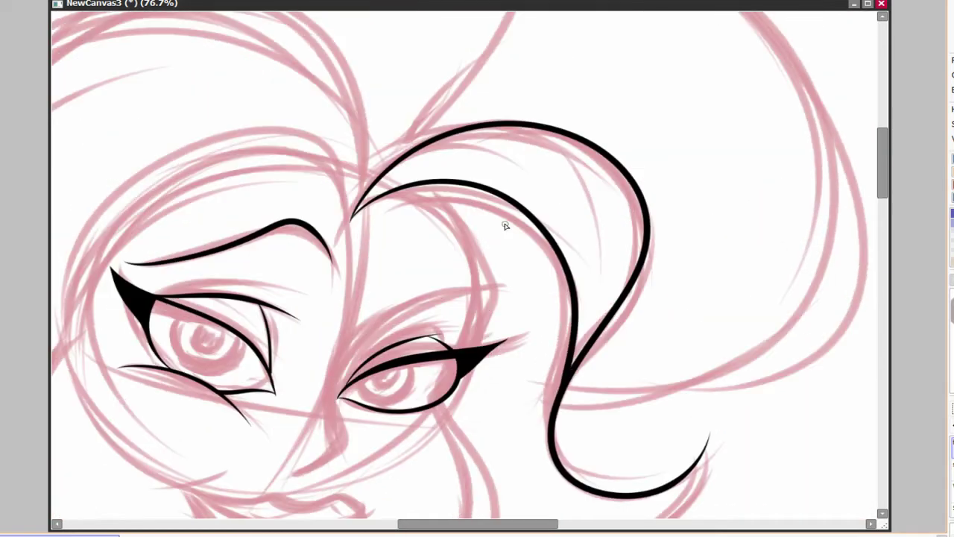
# Ink the right forehead contour curving from beneath the hair lock down to the right eye's lash wing.
pyautogui.hotkey('ctrl', 'z')
pyautogui.moveTo(406, 186); pyautogui.dragTo(470, 350)
pyautogui.hotkey('ctrl', 'z')
pyautogui.moveTo(451, 179); pyautogui.dragTo(462, 350)
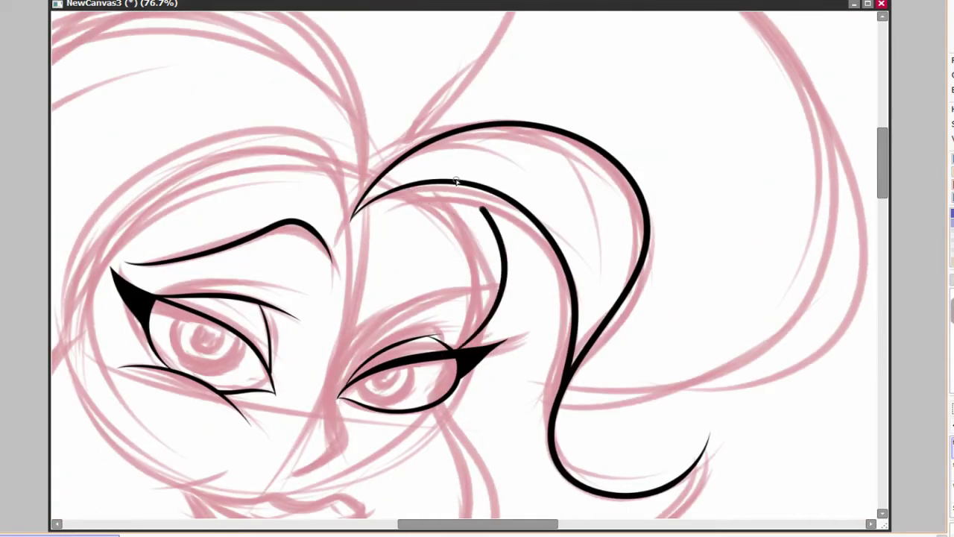
pyautogui.moveTo(545, 382)
pyautogui.mouseDown()
pyautogui.moveTo(623, 181)
pyautogui.moveTo(628, 290)
pyautogui.moveTo(696, 160)
pyautogui.mouseUp()
pyautogui.moveTo(574, 143); pyautogui.dragTo(630, 261)
pyautogui.hotkey('ctrl', 'z')
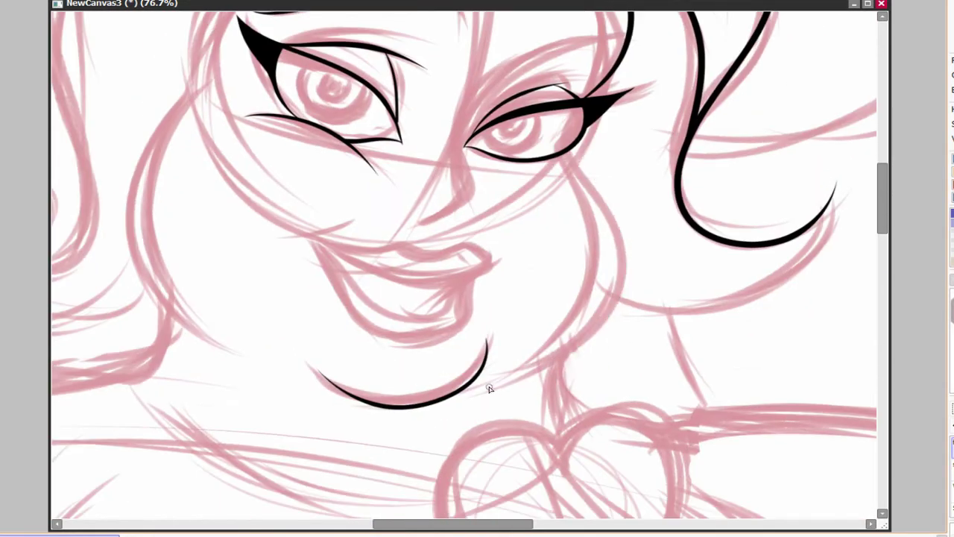
# Ink the full, rounded outlines of both cheeks, tapering inward on either side of the chin.
pyautogui.moveTo(490, 388); pyautogui.dragTo(572, 149)
pyautogui.moveTo(224, 80)
pyautogui.mouseDown()
pyautogui.moveTo(276, 128)
pyautogui.moveTo(316, 407)
pyautogui.mouseUp()
pyautogui.moveTo(507, 391); pyautogui.dragTo(550, 363)
pyautogui.hotkey('ctrl', 'z')
pyautogui.hotkey('ctrl', 'y')
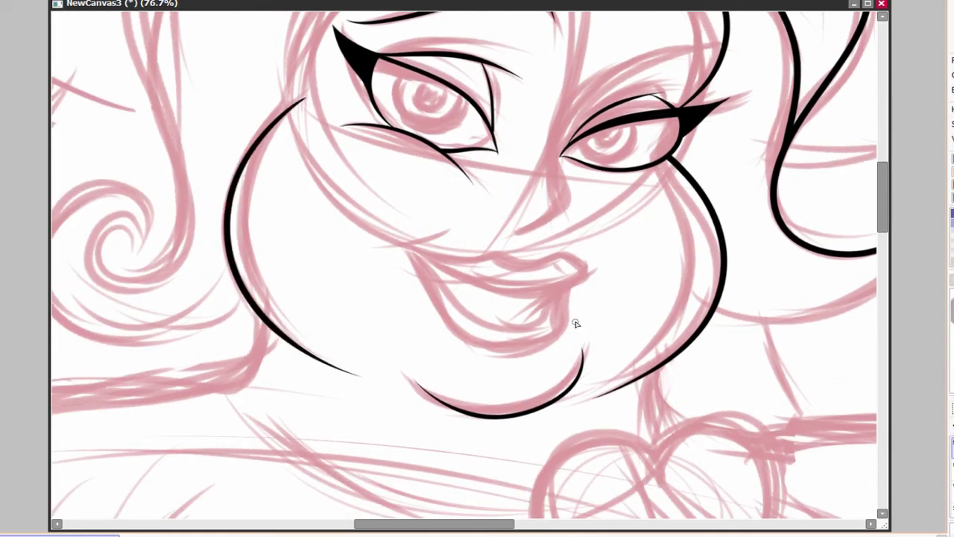
pyautogui.moveTo(305, 182)
pyautogui.mouseDown()
pyautogui.moveTo(312, 309)
pyautogui.moveTo(359, 178)
pyautogui.mouseUp()
pyautogui.moveTo(343, 97)
pyautogui.mouseDown()
pyautogui.moveTo(431, 378)
pyautogui.moveTo(355, 452)
pyautogui.mouseUp()
pyautogui.scroll(-4, 686, 356)
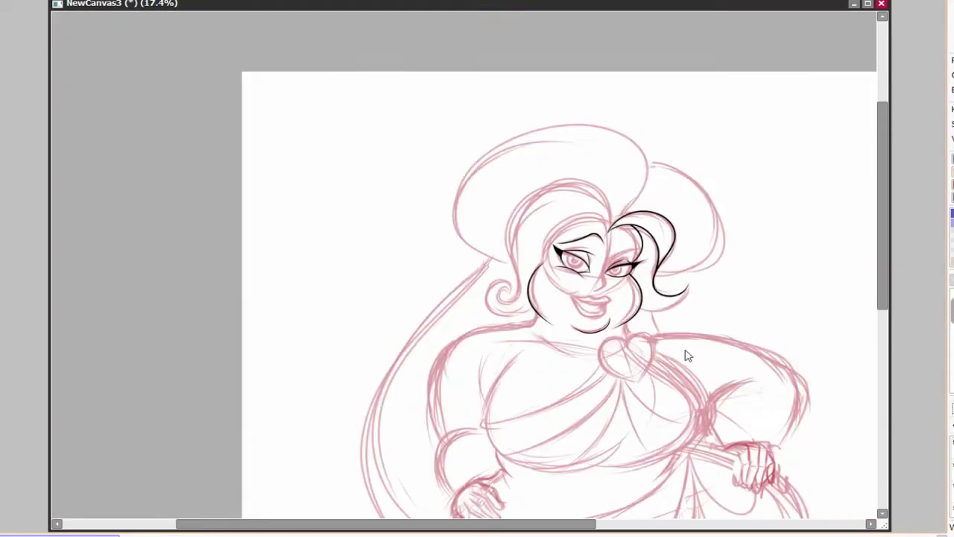
# Ink the hairline arching from the centre parting around the left brow to the cheek, and trim its overlapping end.
pyautogui.scroll(2, 686, 356)
pyautogui.scroll(4, 519, 62)
pyautogui.moveTo(587, 261)
pyautogui.mouseDown()
pyautogui.moveTo(571, 226)
pyautogui.moveTo(350, 238)
pyautogui.mouseUp()
pyautogui.hotkey('ctrl', 'z')
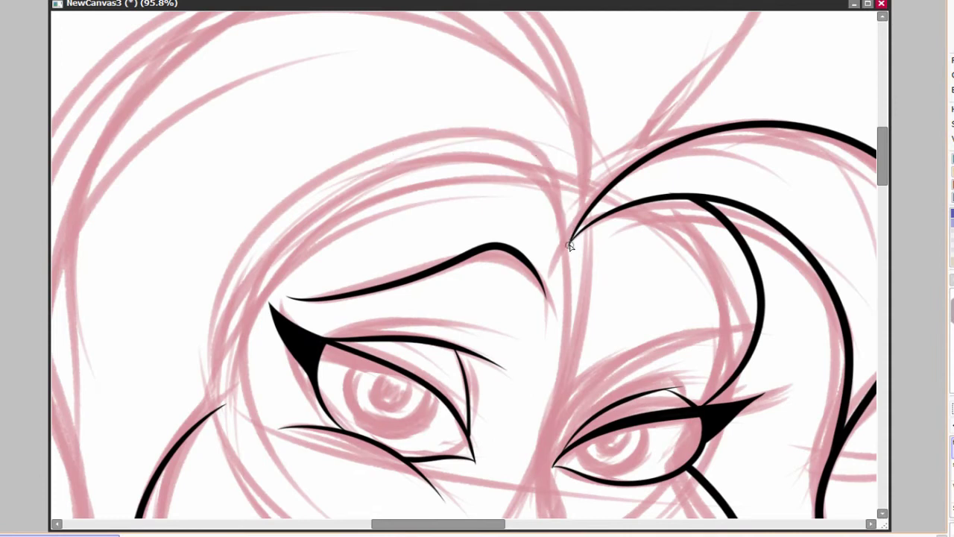
pyautogui.moveTo(570, 238)
pyautogui.mouseDown()
pyautogui.moveTo(211, 413)
pyautogui.moveTo(512, 122)
pyautogui.moveTo(231, 476)
pyautogui.mouseUp()
pyautogui.hotkey('ctrl', 'z')
pyautogui.moveTo(231, 476); pyautogui.dragTo(250, 349)
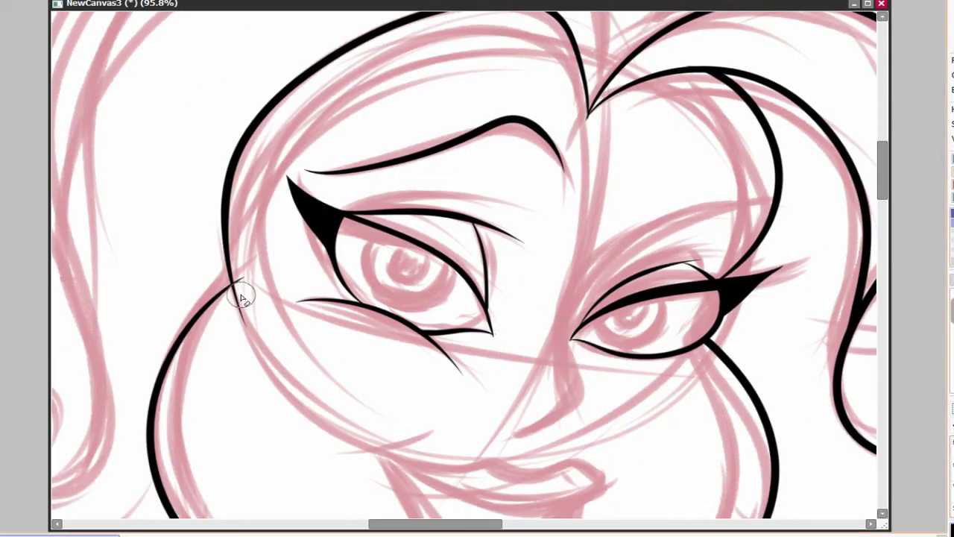
pyautogui.moveTo(614, 229); pyautogui.dragTo(472, 417)
# Ink the left hair outline from the parting down the side of the face into the spiral curl beside the cheek.
pyautogui.scroll(-3, 456, 313)
pyautogui.scroll(1, 372, 396)
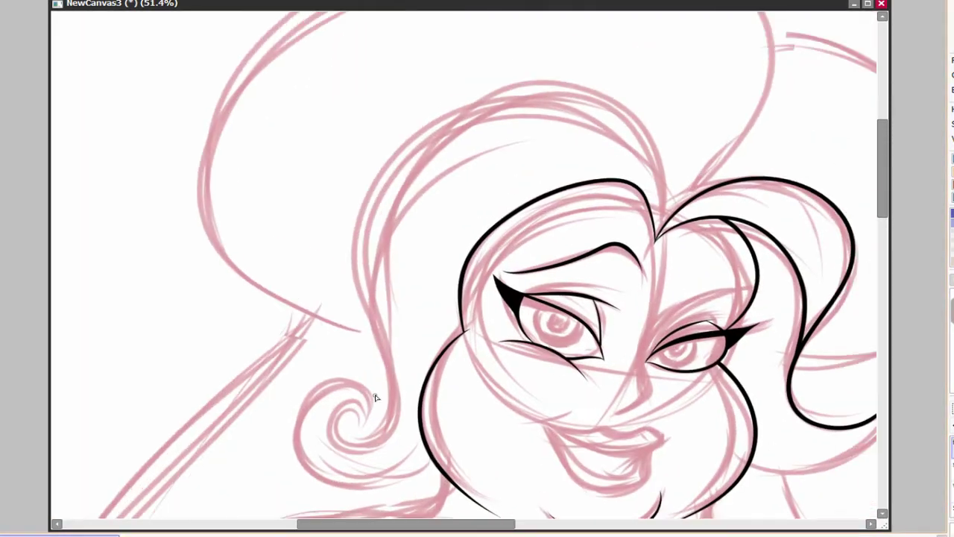
pyautogui.moveTo(363, 429)
pyautogui.mouseDown()
pyautogui.moveTo(314, 476)
pyautogui.moveTo(452, 439)
pyautogui.moveTo(428, 461)
pyautogui.mouseUp()
pyautogui.moveTo(340, 451)
pyautogui.mouseDown()
pyautogui.moveTo(363, 465)
pyautogui.moveTo(646, 191)
pyautogui.moveTo(635, 257)
pyautogui.moveTo(328, 222)
pyautogui.moveTo(325, 417)
pyautogui.moveTo(313, 455)
pyautogui.mouseUp()
pyautogui.hotkey('ctrl', 'z')
pyautogui.moveTo(386, 362); pyautogui.dragTo(350, 250)
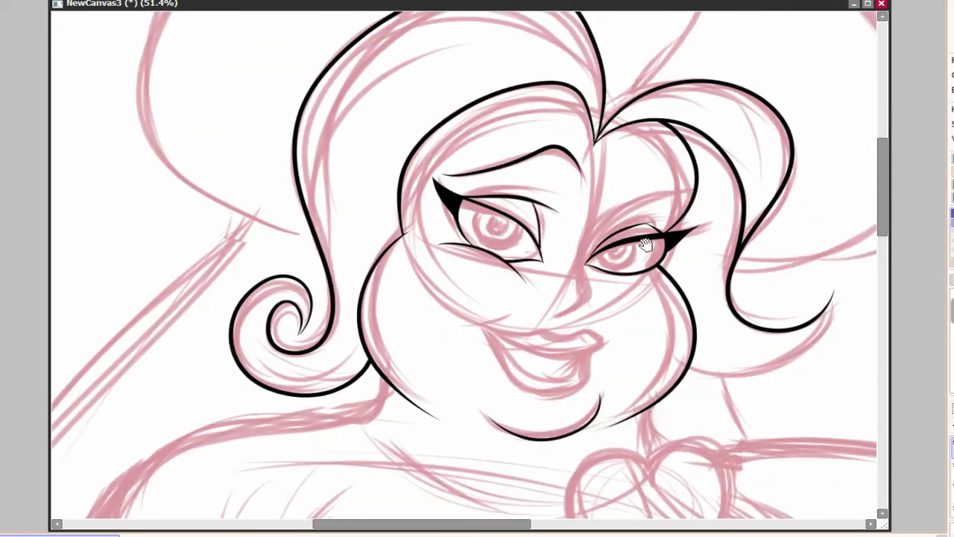
# Ink one sweeping line from the right brow down the nose bridge, around the nose tip to a tapered underside.
pyautogui.press('h')
pyautogui.scroll(3, 664, 307)
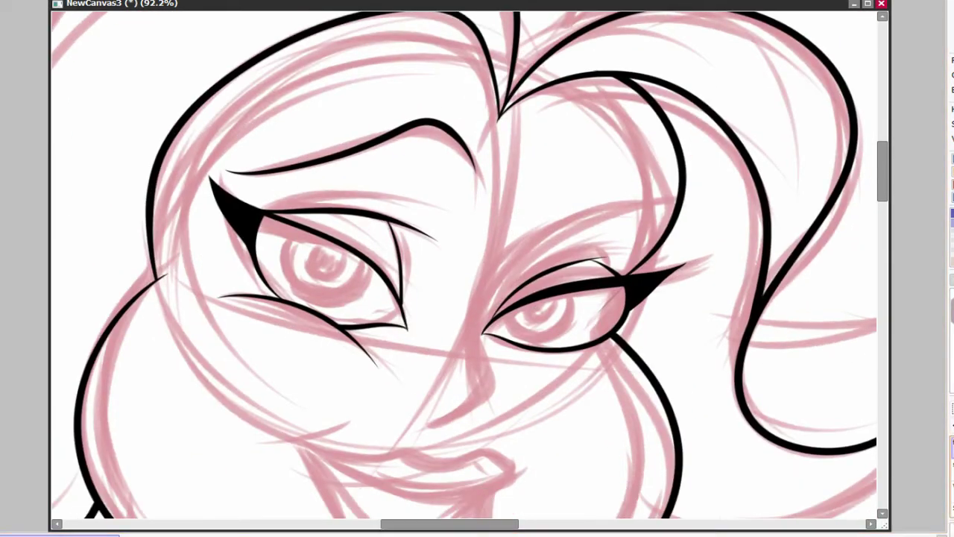
pyautogui.moveTo(669, 228); pyautogui.dragTo(465, 300)
pyautogui.hotkey('ctrl', 'z')
pyautogui.moveTo(633, 191); pyautogui.dragTo(492, 350)
pyautogui.hotkey('ctrl', 'z')
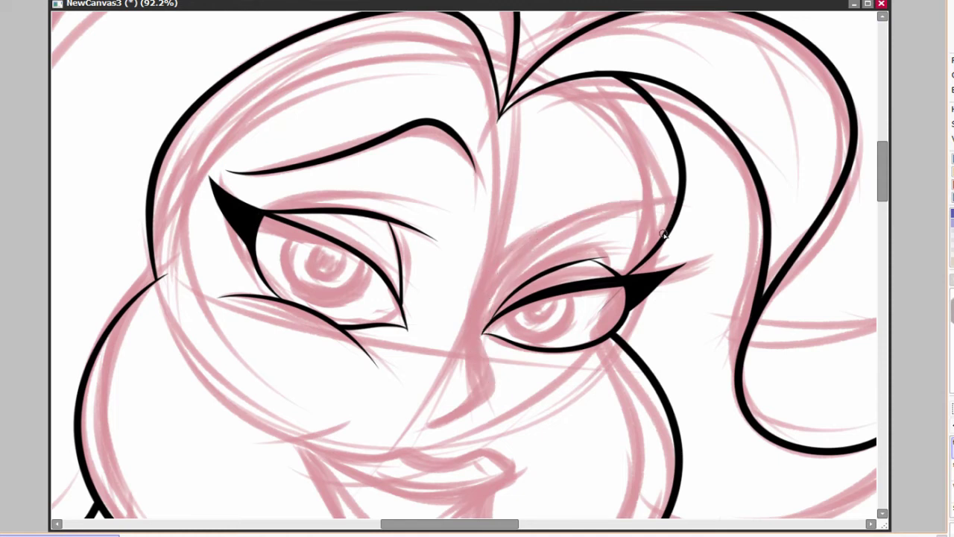
pyautogui.moveTo(671, 215)
pyautogui.mouseDown()
pyautogui.moveTo(481, 408)
pyautogui.moveTo(418, 425)
pyautogui.mouseUp()
pyautogui.moveTo(691, 302); pyautogui.dragTo(649, 330)
pyautogui.hotkey('ctrl', 'z')
pyautogui.moveTo(376, 459)
pyautogui.mouseDown()
pyautogui.moveTo(442, 361)
pyautogui.moveTo(634, 216)
pyautogui.moveTo(465, 276)
pyautogui.moveTo(384, 453)
pyautogui.mouseUp()
pyautogui.hotkey('ctrl', 'z')
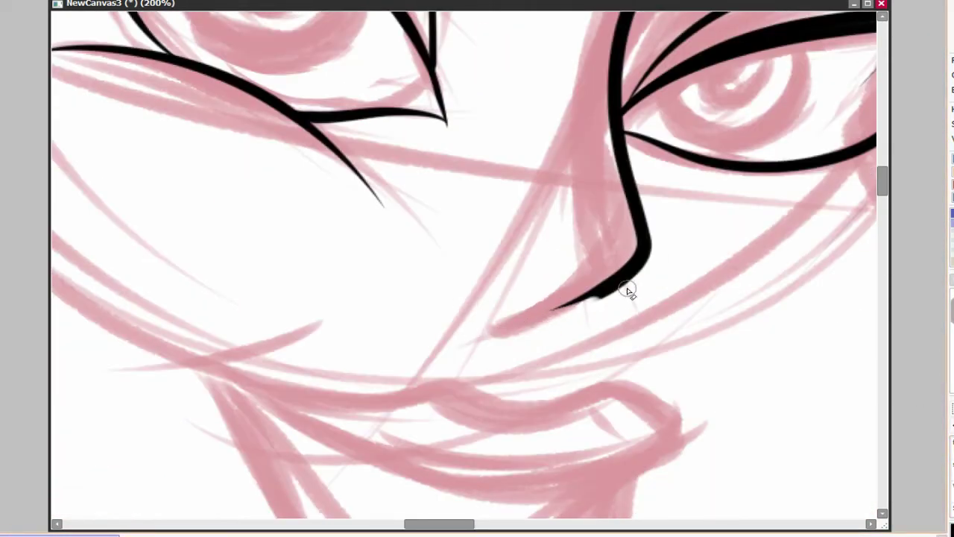
# Ink the nostril as a small, solid black slanted oval beside the nose tip.
pyautogui.moveTo(510, 276); pyautogui.dragTo(498, 270)
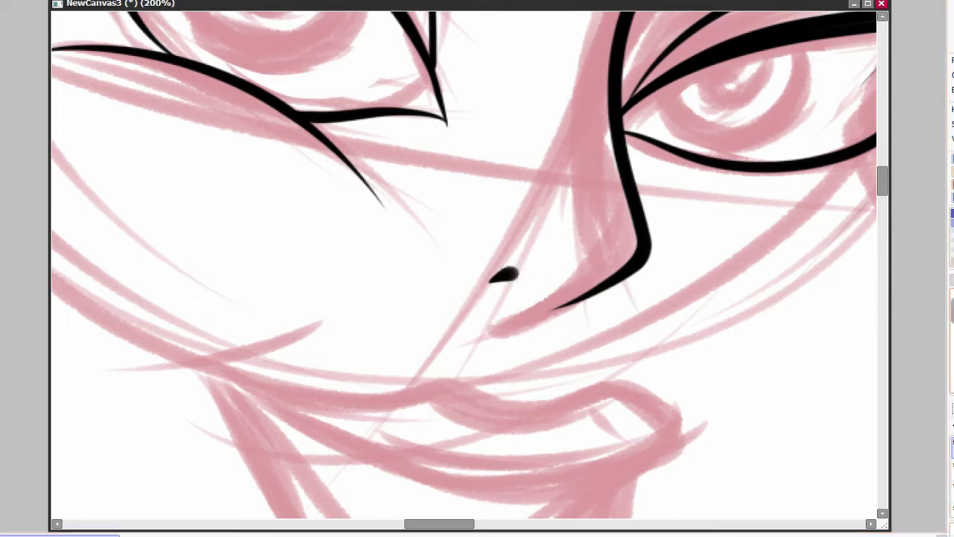
pyautogui.scroll(-5, 505, 273)
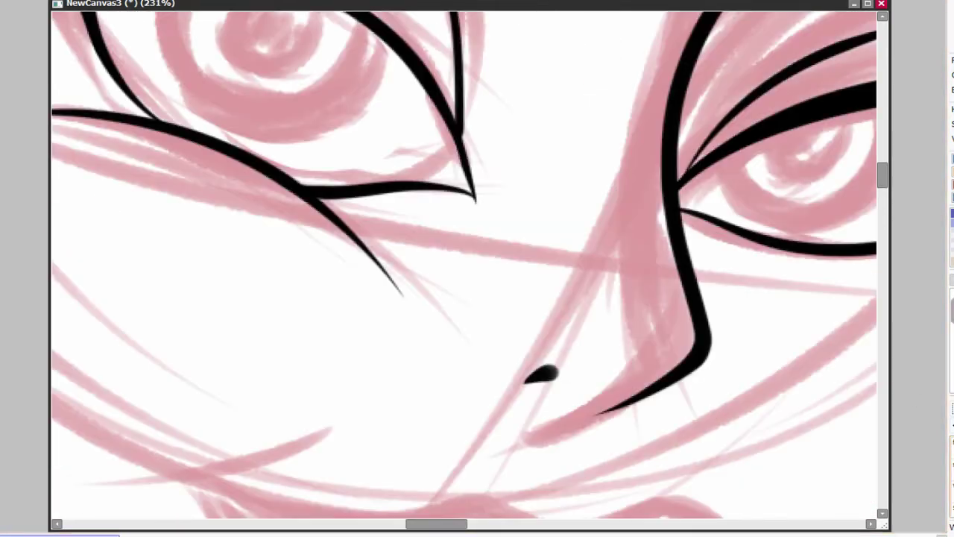
pyautogui.hotkey('ctrl', 'z')
pyautogui.hotkey('ctrl', 'z')
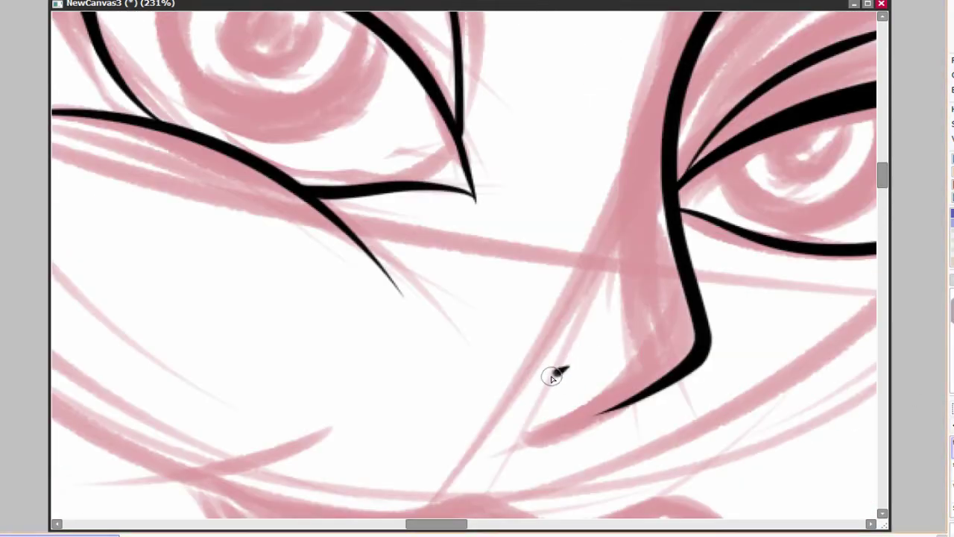
pyautogui.moveTo(565, 370); pyautogui.dragTo(550, 379)
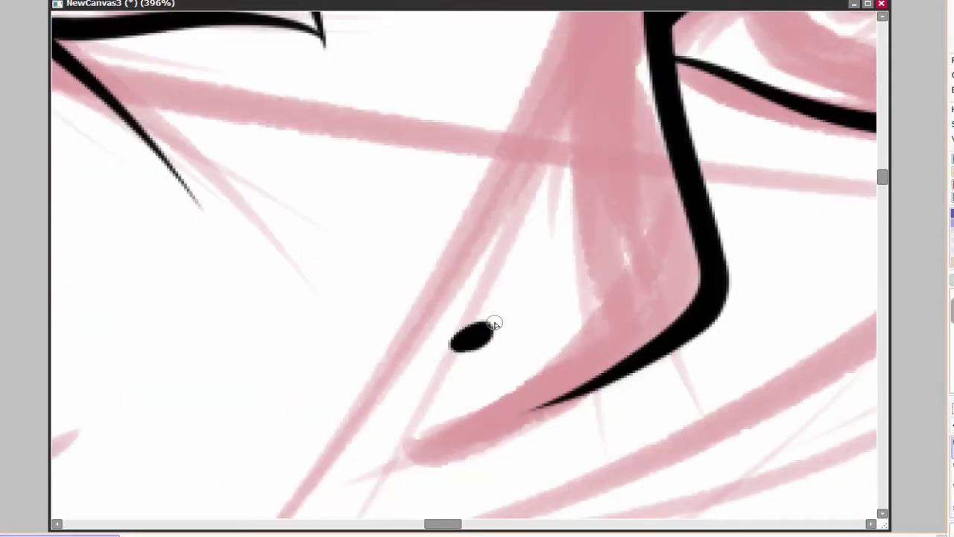
# Ink a tapering S-shaped cheek crease across the left mouth corner.
pyautogui.scroll(-5, 494, 324)
pyautogui.scroll(2, 735, 256)
pyautogui.moveTo(134, 243); pyautogui.dragTo(352, 193)
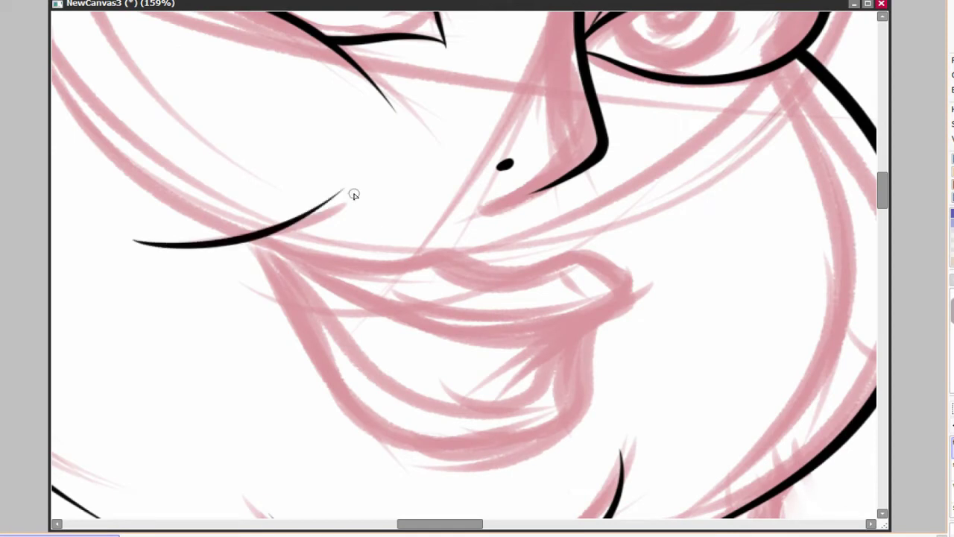
pyautogui.hotkey('ctrl', 'z')
pyautogui.hotkey('ctrl', 'y')
pyautogui.hotkey('ctrl', 'z')
pyautogui.hotkey('ctrl', 'y')
pyautogui.hotkey('ctrl', 'z')
pyautogui.hotkey('ctrl', 'y')
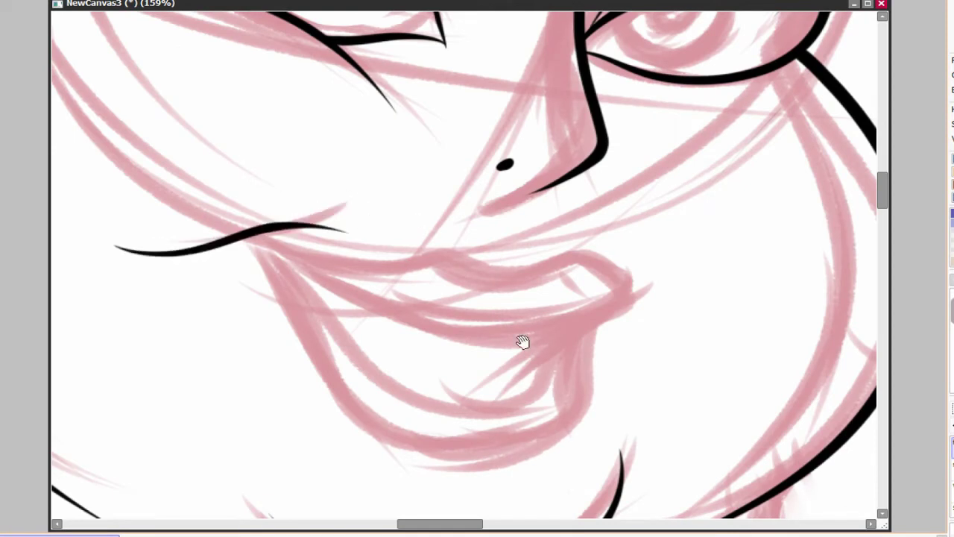
# Ink the upper lip as a closed outline with a dipped top edge, starting from the left mouth corner.
pyautogui.moveTo(522, 342); pyautogui.dragTo(462, 336)
pyautogui.moveTo(612, 283)
pyautogui.mouseDown()
pyautogui.moveTo(178, 231)
pyautogui.moveTo(339, 258)
pyautogui.moveTo(549, 288)
pyautogui.moveTo(171, 217)
pyautogui.mouseUp()
pyautogui.hotkey('ctrl', 'z')
pyautogui.hotkey('ctrl', 'z')
pyautogui.press('pageup')
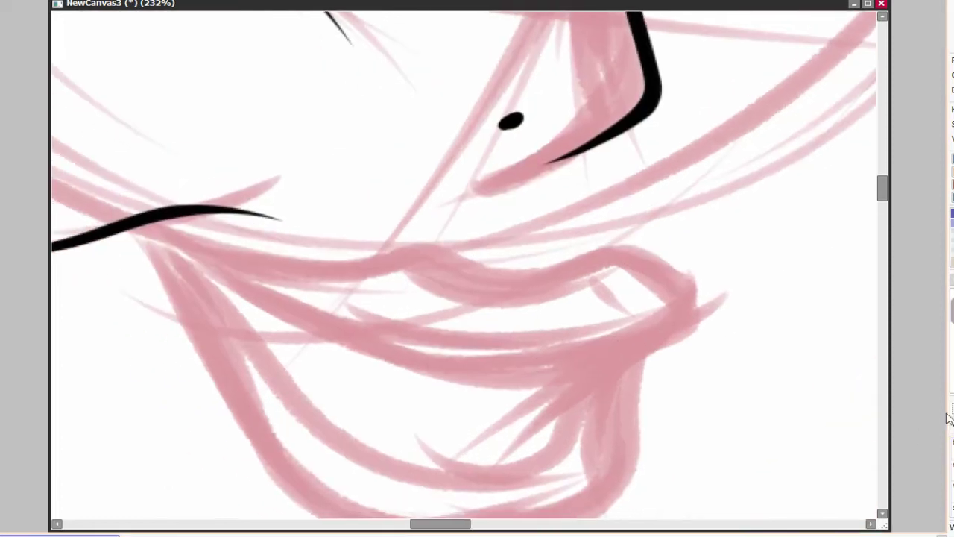
pyautogui.moveTo(237, 257)
pyautogui.mouseDown()
pyautogui.moveTo(628, 251)
pyautogui.moveTo(649, 308)
pyautogui.mouseUp()
pyautogui.hotkey('ctrl', 'z')
pyautogui.moveTo(165, 239)
pyautogui.mouseDown()
pyautogui.moveTo(715, 317)
pyautogui.moveTo(143, 226)
pyautogui.mouseUp()
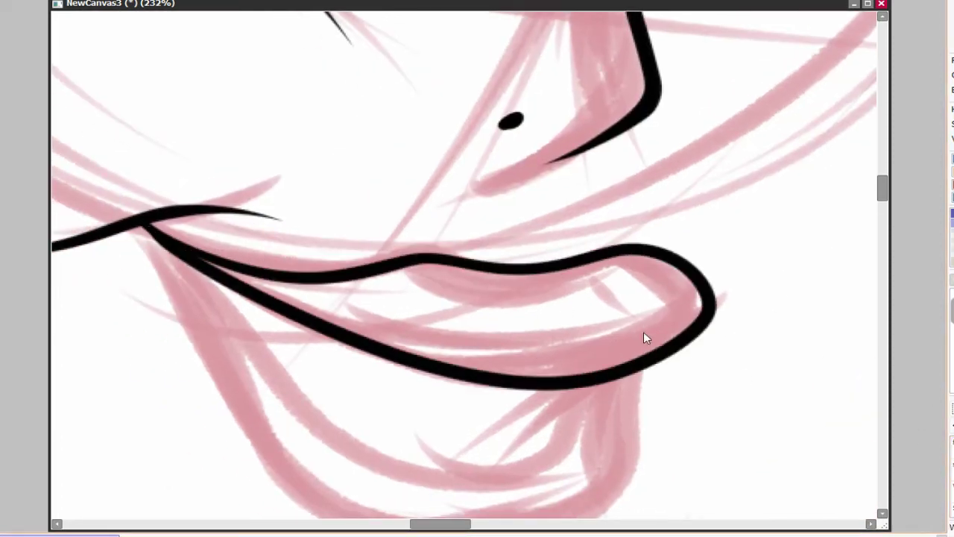
pyautogui.hotkey('ctrl', 'z')
pyautogui.moveTo(170, 206)
pyautogui.mouseDown()
pyautogui.moveTo(699, 278)
pyautogui.moveTo(345, 247)
pyautogui.moveTo(172, 197)
pyautogui.mouseUp()
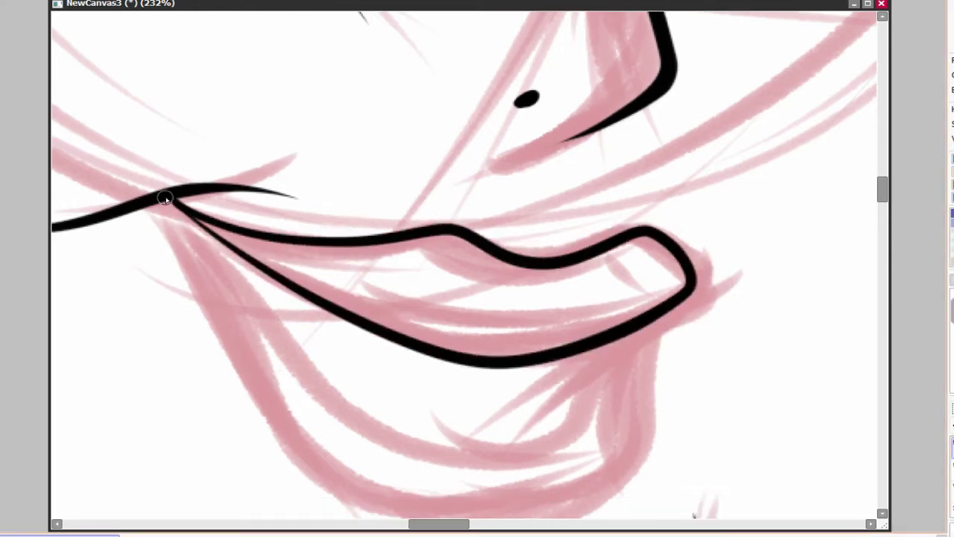
# Ink the lower lip's inner and outer curves from the left mouth corner to the upper lip's right end.
pyautogui.scroll(-3, 671, 199)
pyautogui.moveTo(660, 213); pyautogui.dragTo(330, 273)
pyautogui.hotkey('ctrl', 'z')
pyautogui.moveTo(174, 85)
pyautogui.mouseDown()
pyautogui.moveTo(697, 176)
pyautogui.moveTo(602, 293)
pyautogui.moveTo(260, 207)
pyautogui.moveTo(173, 83)
pyautogui.mouseUp()
pyautogui.hotkey('ctrl', 'z')
pyautogui.scroll(-2, 662, 134)
pyautogui.moveTo(664, 138)
pyautogui.mouseDown()
pyautogui.moveTo(361, 325)
pyautogui.moveTo(192, 28)
pyautogui.mouseUp()
pyautogui.scroll(1, 674, 285)
pyautogui.hotkey('ctrl', 'z')
pyautogui.moveTo(655, 188); pyautogui.dragTo(437, 398)
pyautogui.hotkey('ctrl', 'z')
pyautogui.moveTo(170, 65)
pyautogui.mouseDown()
pyautogui.moveTo(359, 378)
pyautogui.moveTo(644, 196)
pyautogui.mouseUp()
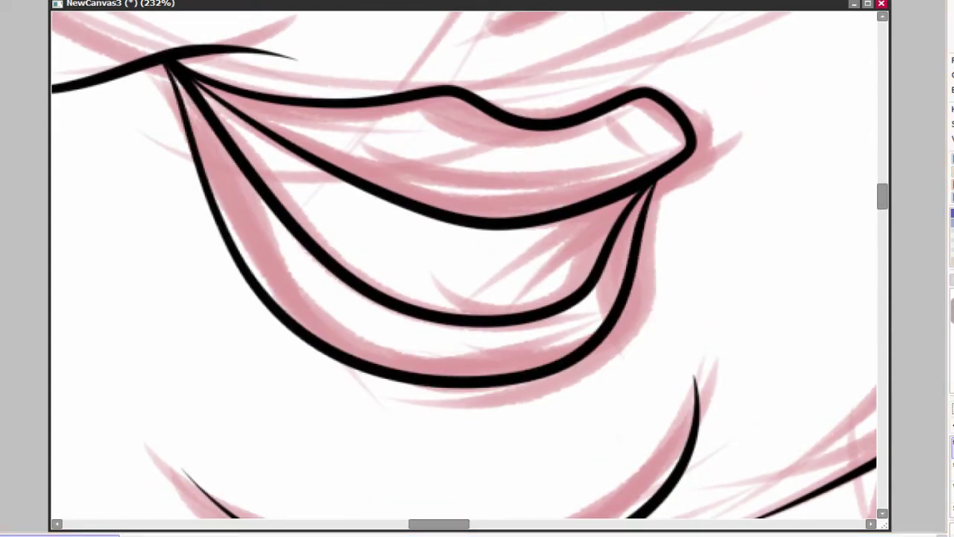
pyautogui.scroll(-1, 230, 209)
pyautogui.hotkey('ctrl', 'z')
pyautogui.moveTo(231, 209)
pyautogui.mouseDown()
pyautogui.moveTo(574, 373)
pyautogui.moveTo(714, 132)
pyautogui.mouseUp()
# Hide the red sketch, check the inked face and erase the stray marks around the right eye.
pyautogui.scroll(-3, 696, 336)
pyautogui.scroll(1, 641, 288)
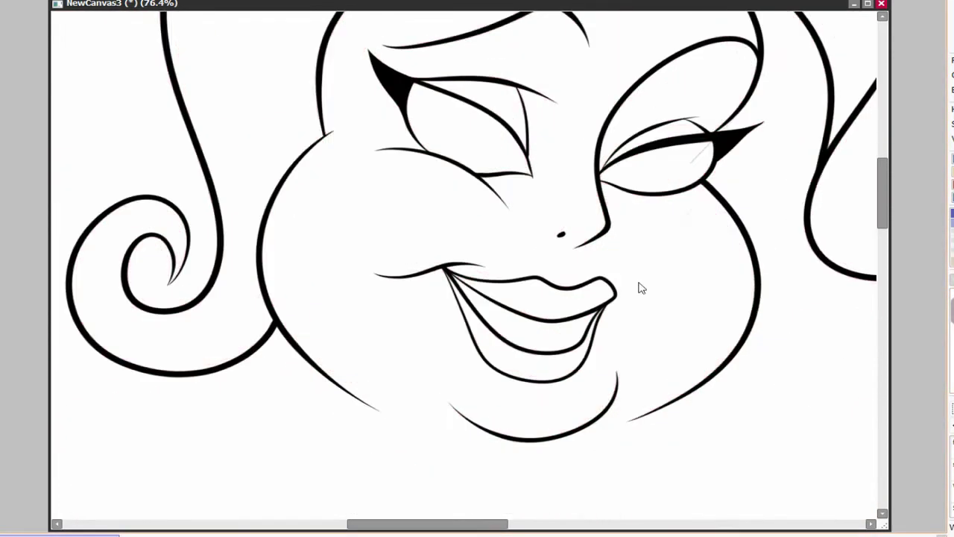
pyautogui.scroll(1, 641, 287)
pyautogui.scroll(-3, 597, 351)
pyautogui.scroll(4, 699, 318)
pyautogui.scroll(1, 683, 258)
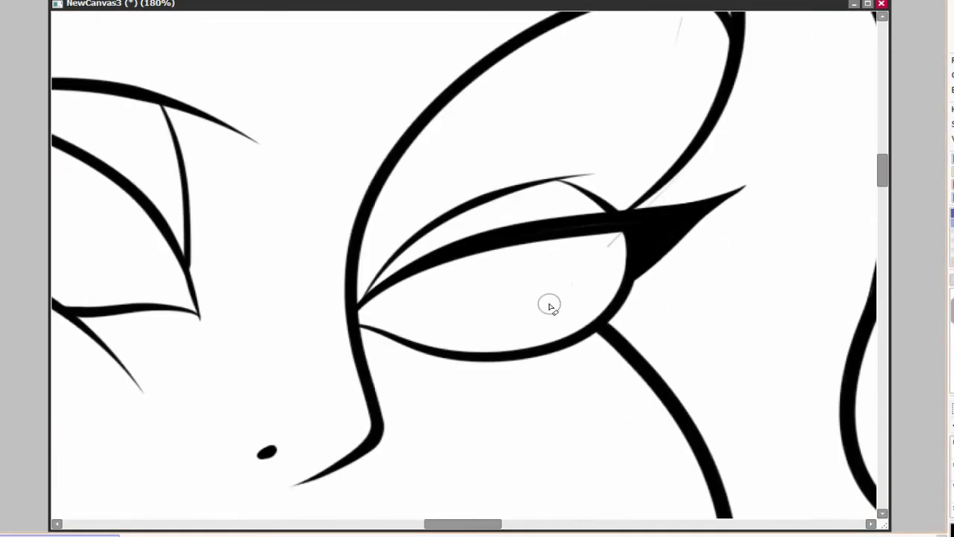
pyautogui.scroll(3, 602, 263)
pyautogui.hscroll(2, 565, 211)
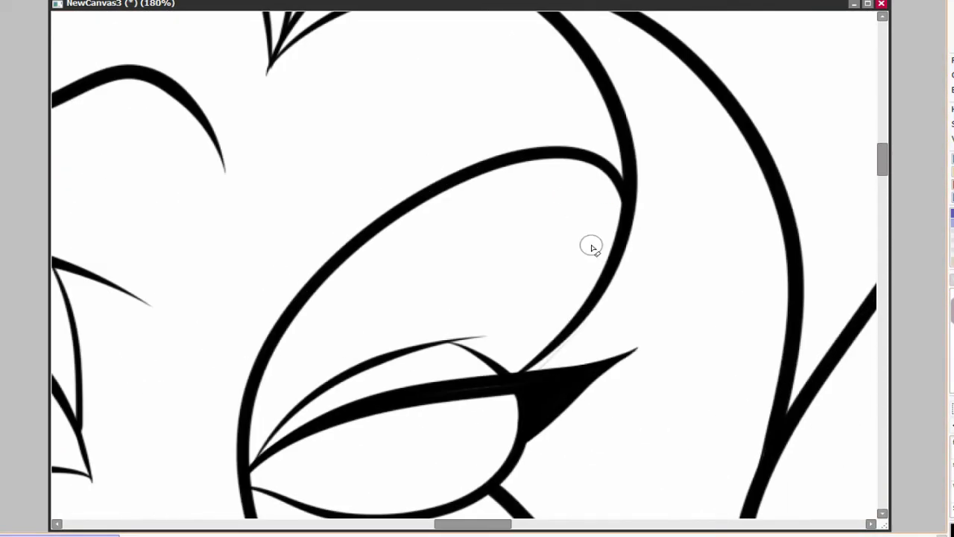
pyautogui.scroll(-3, 639, 358)
pyautogui.scroll(2, 503, 298)
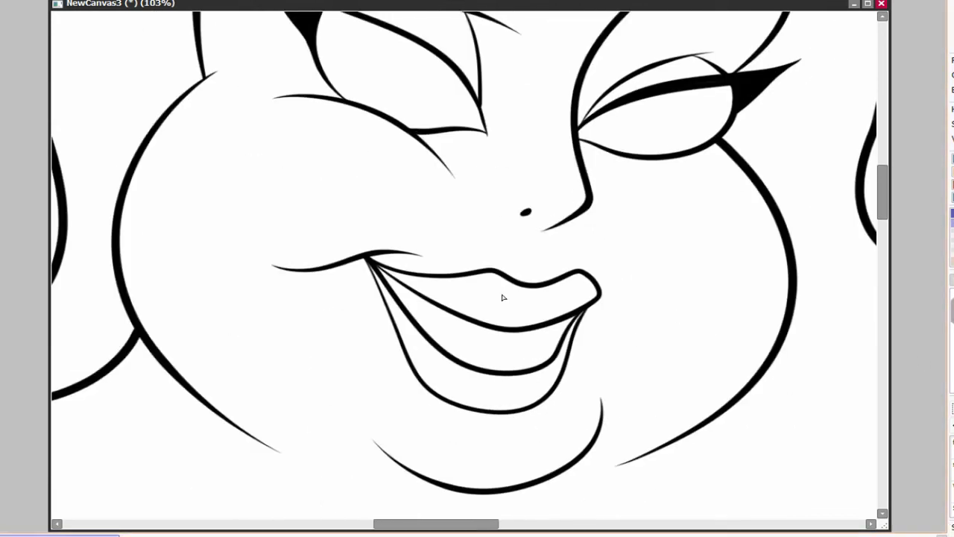
# Select the mouth lines and distort them with a free transform, raising the lower right corner.
pyautogui.moveTo(575, 240); pyautogui.dragTo(555, 237)
pyautogui.hotkey('ctrl', 't')
pyautogui.moveTo(608, 412); pyautogui.dragTo(614, 394)
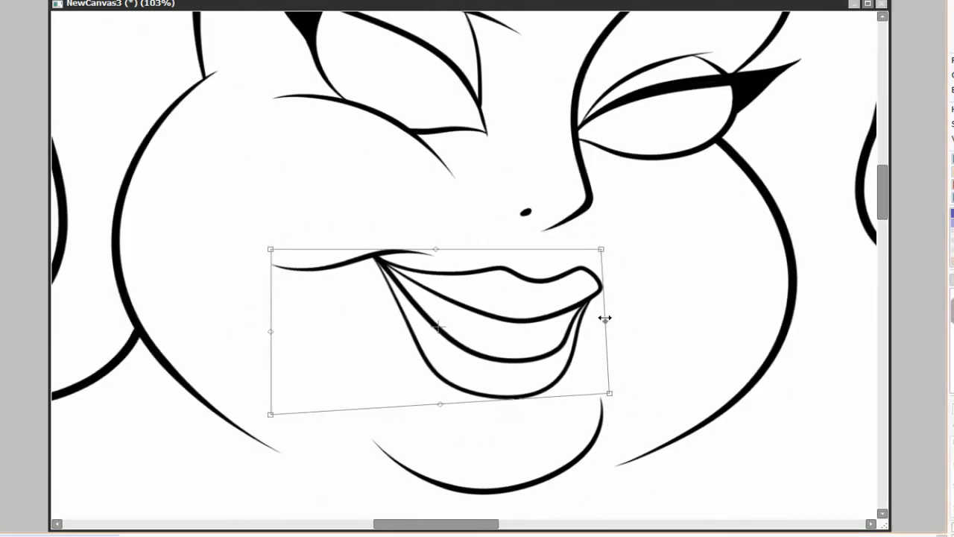
pyautogui.press('Return')
# Ink the heart brooch below the chin as two curved halves meeting at the top notch and crossing at the tip.
pyautogui.scroll(-4, 563, 315)
pyautogui.scroll(4, 739, 251)
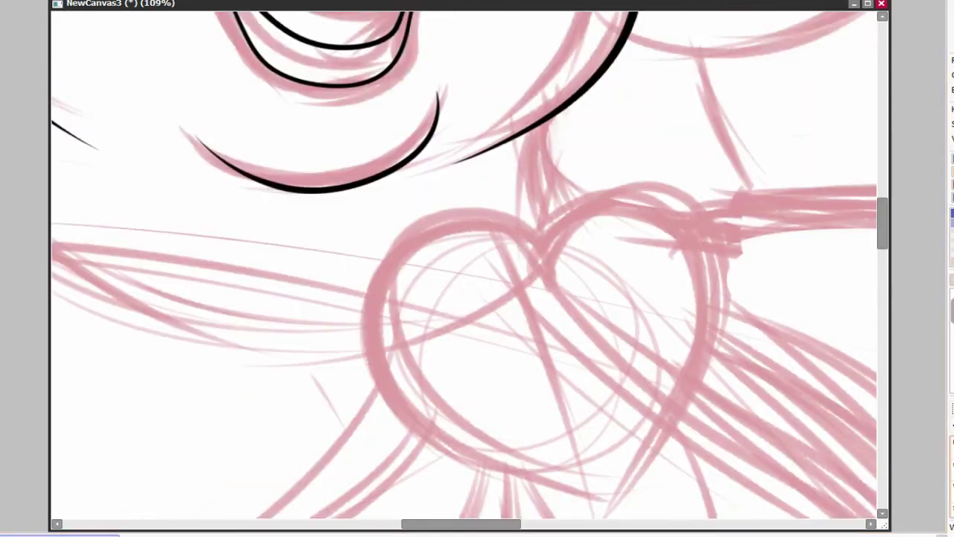
pyautogui.moveTo(547, 186)
pyautogui.mouseDown()
pyautogui.moveTo(649, 419)
pyautogui.moveTo(364, 335)
pyautogui.moveTo(639, 456)
pyautogui.mouseUp()
pyautogui.hotkey('ctrl', 'z')
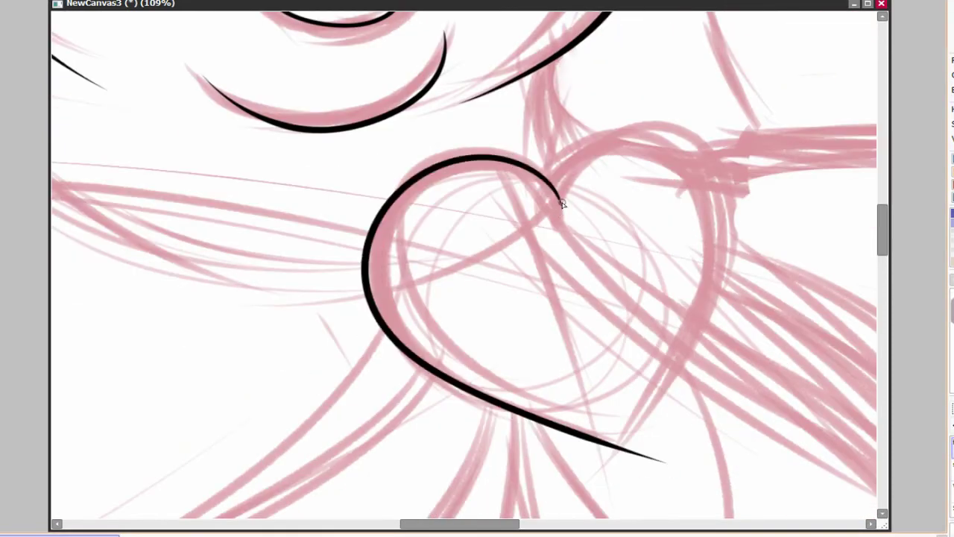
pyautogui.moveTo(563, 203); pyautogui.dragTo(585, 476)
pyautogui.hotkey('ctrl', 'z')
pyautogui.moveTo(563, 203); pyautogui.dragTo(586, 475)
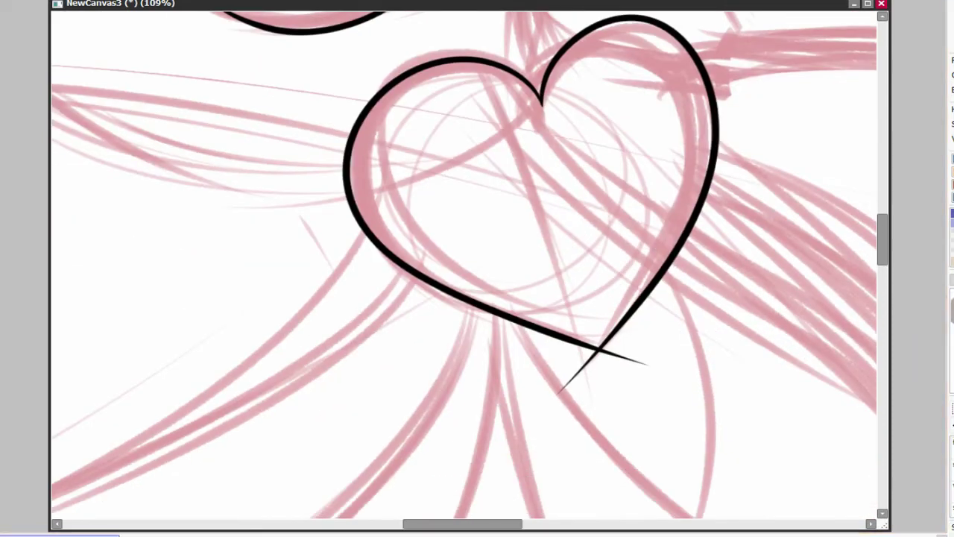
# Erase the overshooting line ends at the heart's lower tip to leave a clean point.
pyautogui.scroll(4, 641, 316)
pyautogui.moveTo(639, 317)
pyautogui.mouseDown()
pyautogui.moveTo(631, 238)
pyautogui.moveTo(582, 273)
pyautogui.mouseUp()
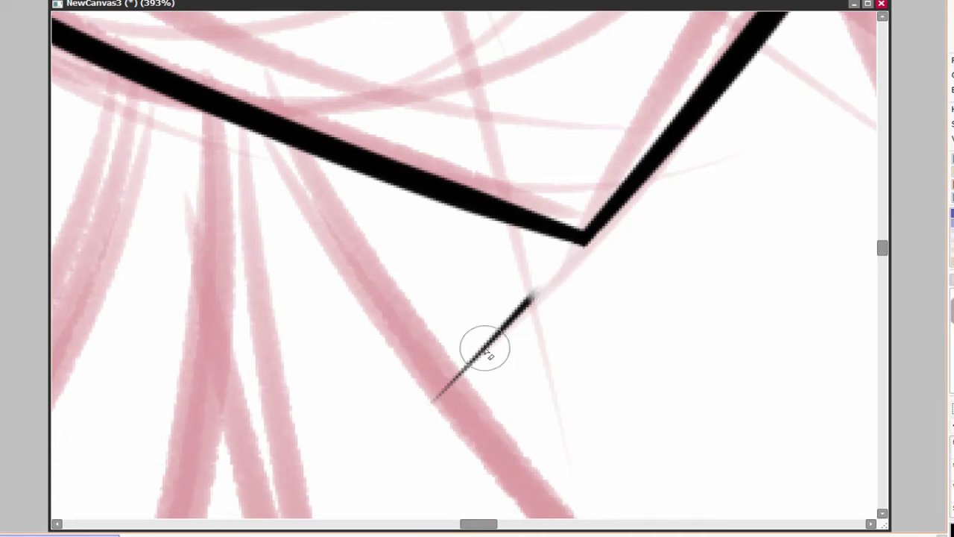
pyautogui.moveTo(486, 349); pyautogui.dragTo(441, 393)
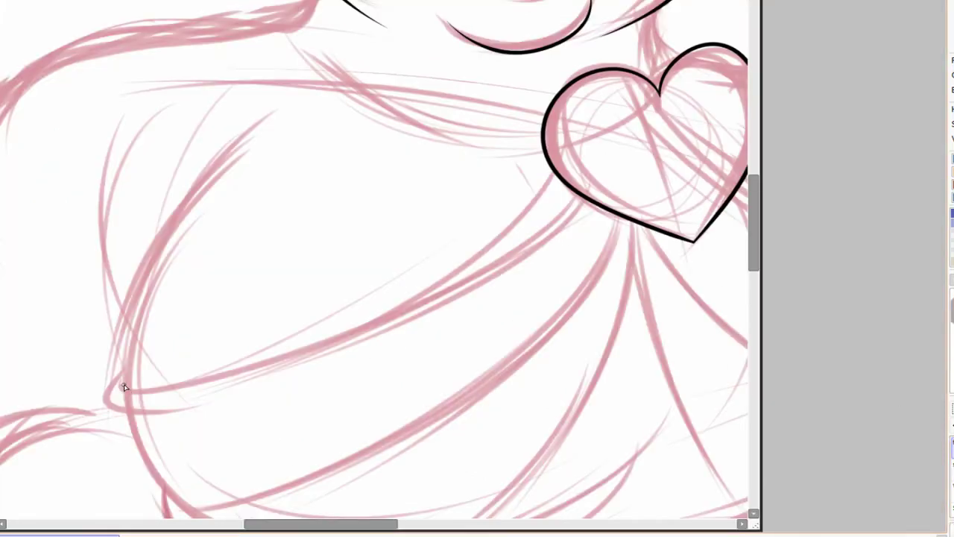
# Ink the bodice edge sweeping from the heart to the left armpit, with a tapering outer fold around its end.
pyautogui.moveTo(124, 387)
pyautogui.mouseDown()
pyautogui.moveTo(539, 230)
pyautogui.moveTo(583, 198)
pyautogui.mouseUp()
pyautogui.moveTo(116, 384)
pyautogui.mouseDown()
pyautogui.moveTo(135, 346)
pyautogui.moveTo(236, 366)
pyautogui.mouseUp()
pyautogui.moveTo(145, 357); pyautogui.dragTo(96, 462)
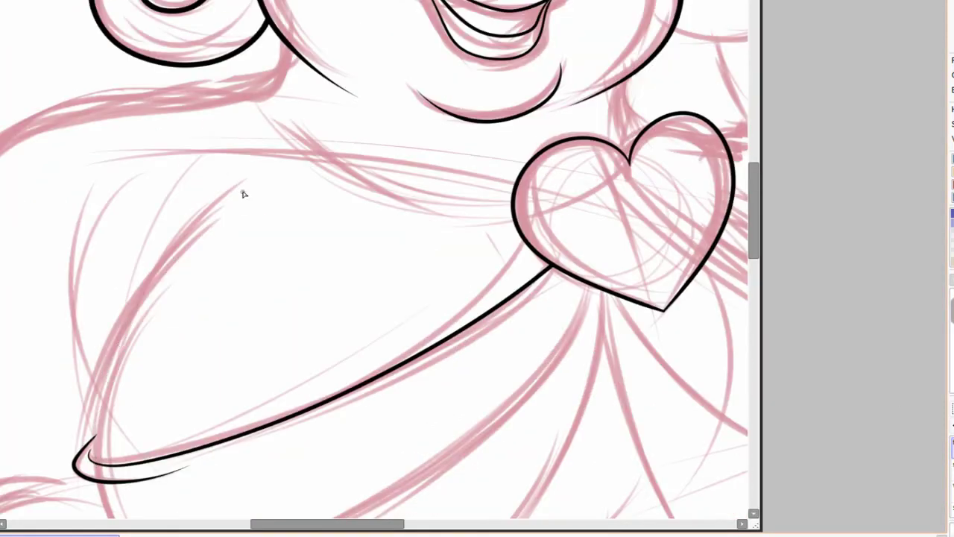
pyautogui.press(']')
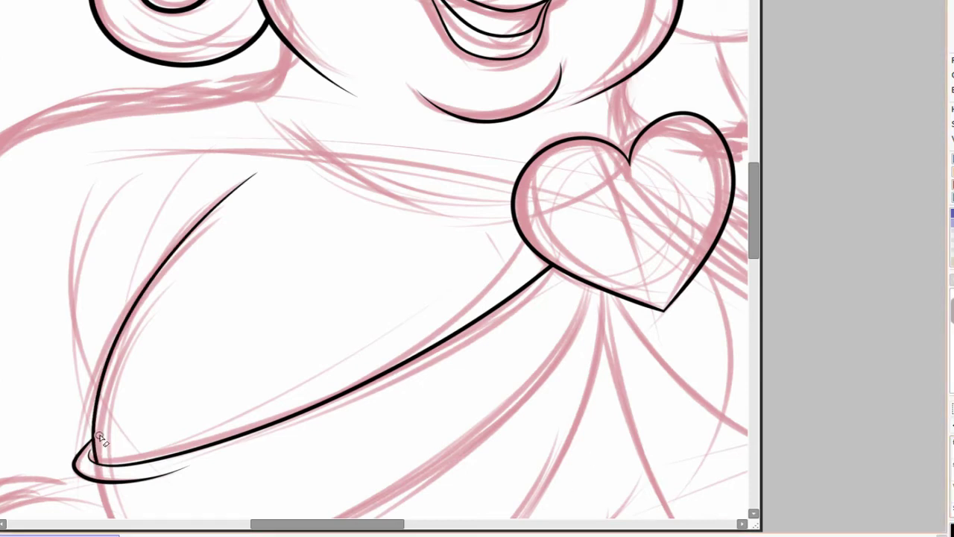
pyautogui.hotkey('ctrl', '+')
pyautogui.hotkey('ctrl', '+')
pyautogui.hotkey('ctrl', '+')
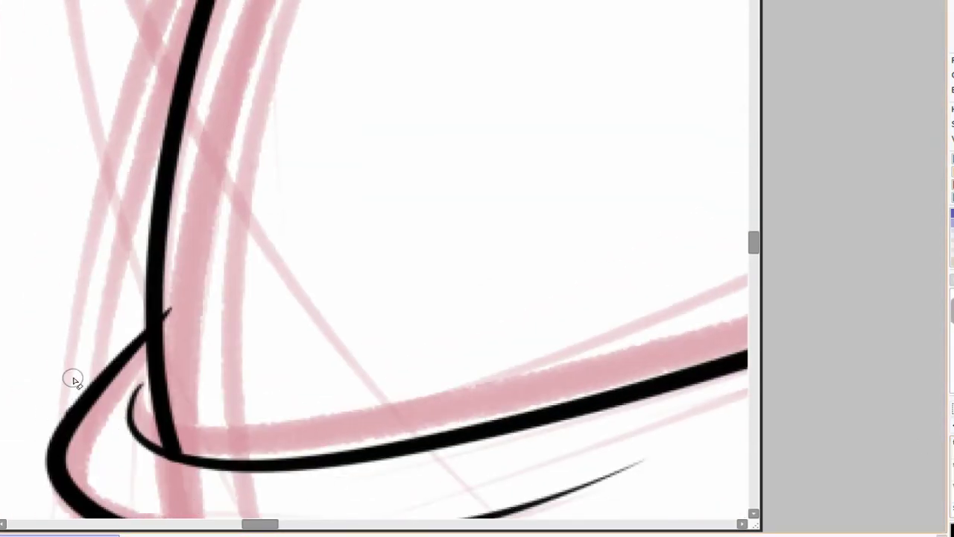
pyautogui.press(']')
pyautogui.hotkey('ctrl', '-')
pyautogui.hotkey('ctrl', '-')
pyautogui.hotkey('ctrl', '-')
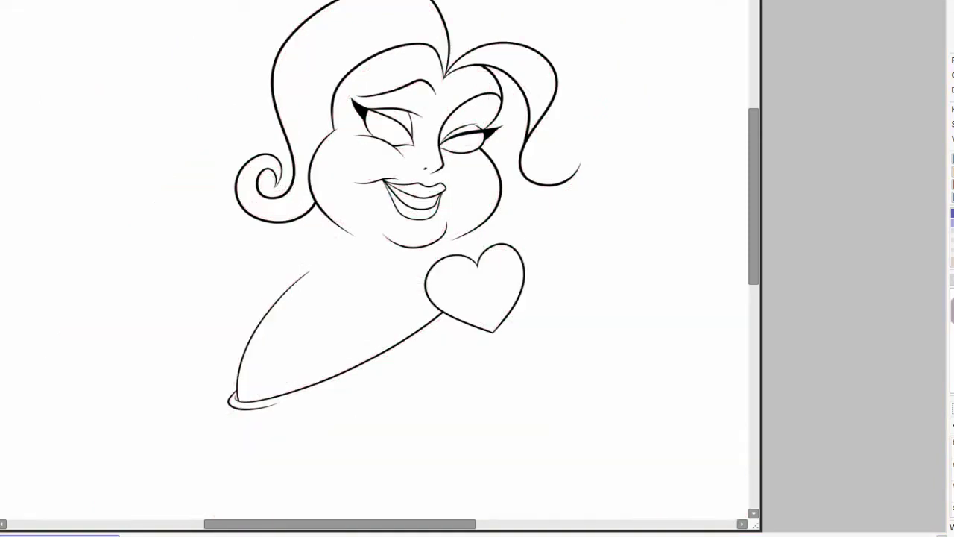
pyautogui.hotkey('ctrl', '+')
pyautogui.hotkey('ctrl', '+')
pyautogui.hotkey('ctrl', '+')
pyautogui.hotkey('ctrl', 'z')
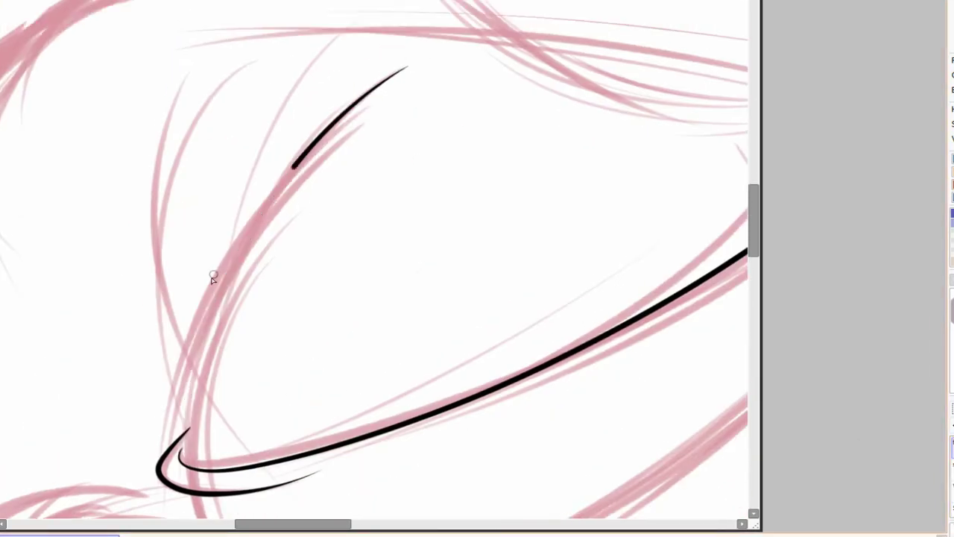
pyautogui.hotkey('ctrl', 'z')
# Ink the left bust's upper contour curving down to the bodice edge, clean the junction and add a short armpit crease.
pyautogui.moveTo(220, 265); pyautogui.dragTo(186, 447)
pyautogui.hotkey('ctrl', 'z')
pyautogui.moveTo(421, 41); pyautogui.dragTo(183, 417)
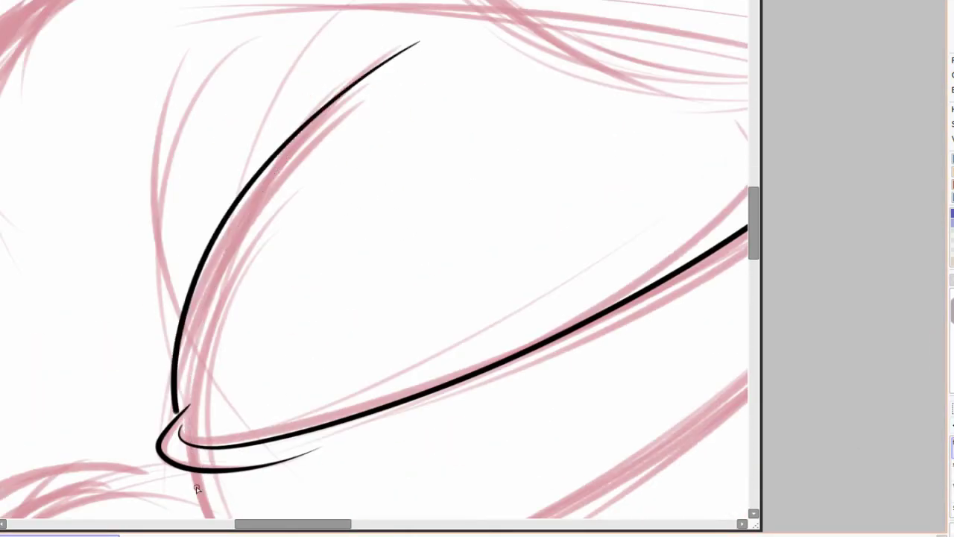
pyautogui.hotkey('ctrl', 'z')
pyautogui.moveTo(422, 41); pyautogui.dragTo(186, 436)
pyautogui.scroll(-3, 522, 299)
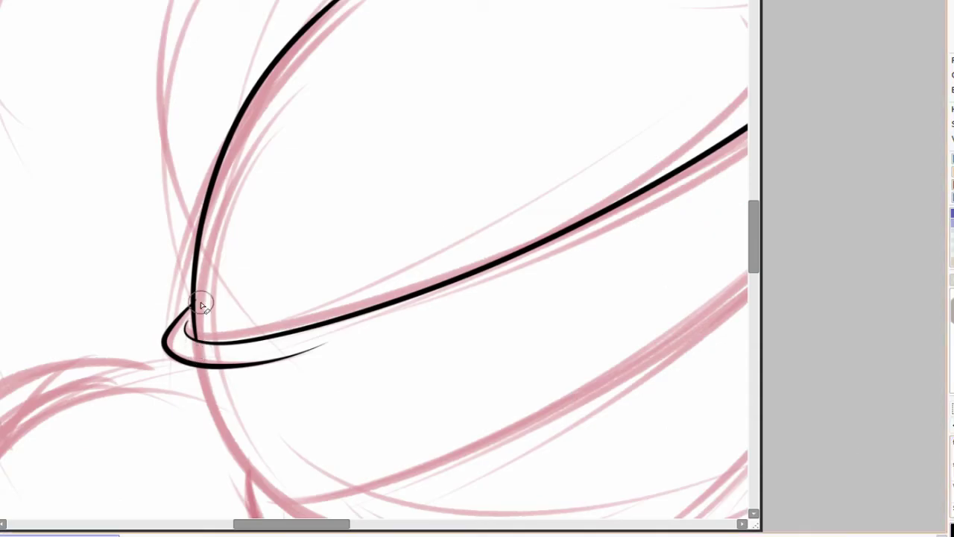
pyautogui.scroll(3, 476, 305)
# Ink the short tapering torso contour between the left bust's underside and the hand on the hip.
pyautogui.scroll(-5, 605, 34)
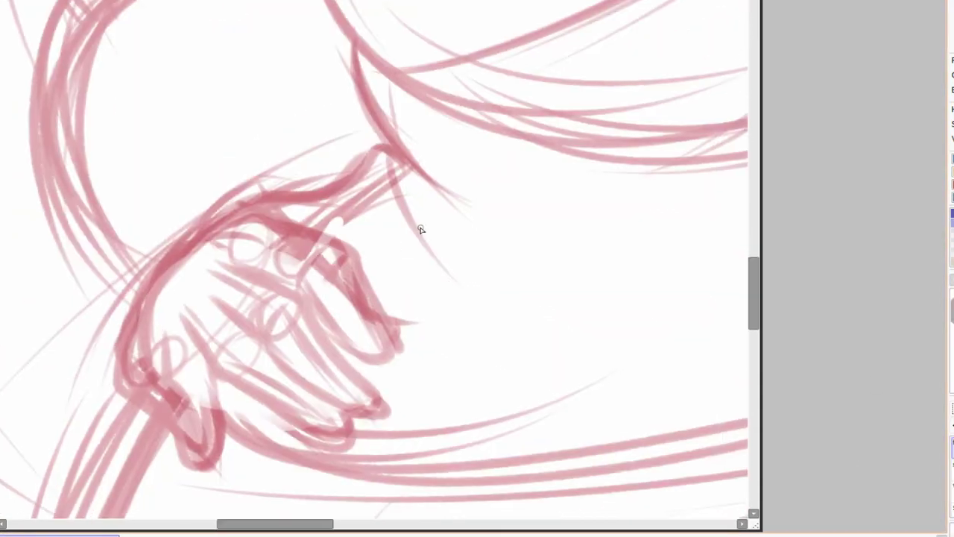
pyautogui.hotkey('ctrl', 'z')
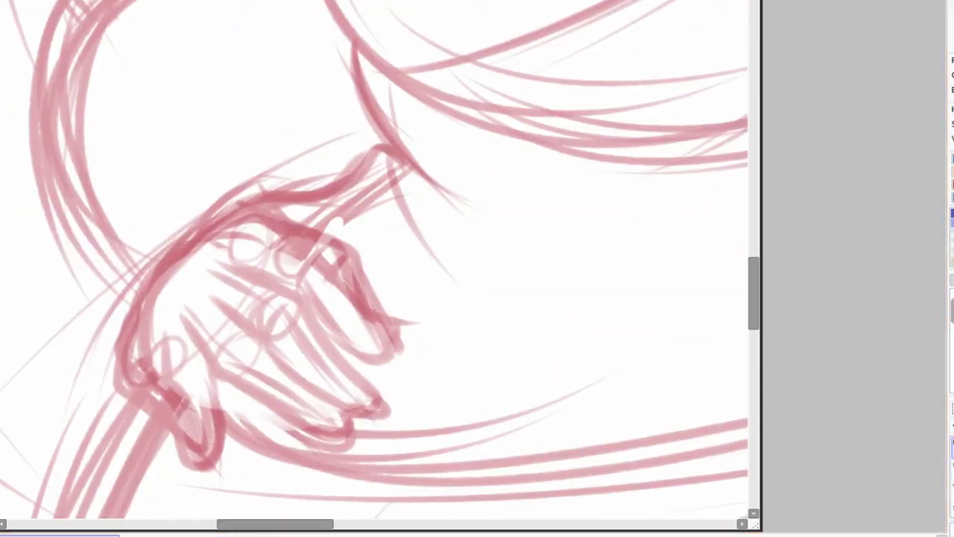
pyautogui.scroll(3, 262, 154)
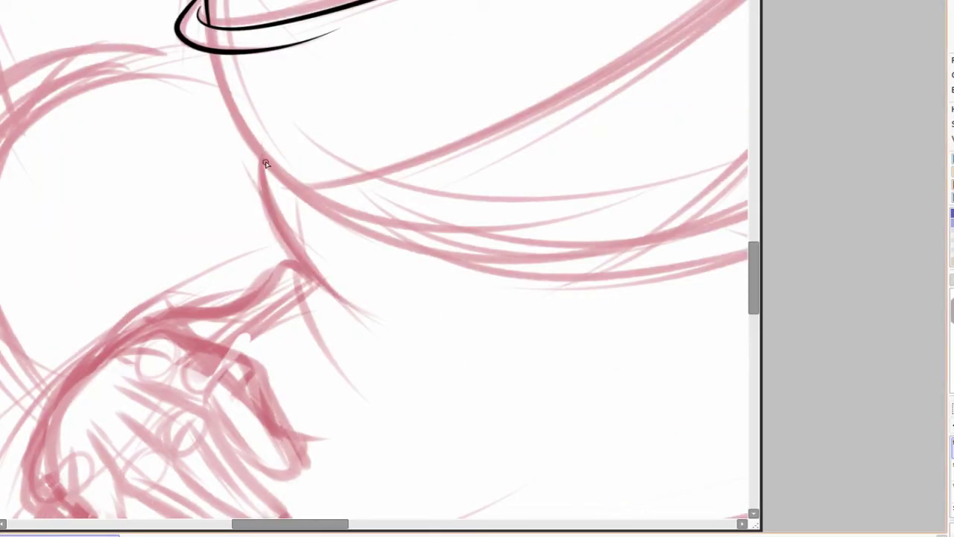
pyautogui.moveTo(347, 309); pyautogui.dragTo(364, 322)
pyautogui.hscroll(2, 415, 348)
pyautogui.scroll(-2, 607, 313)
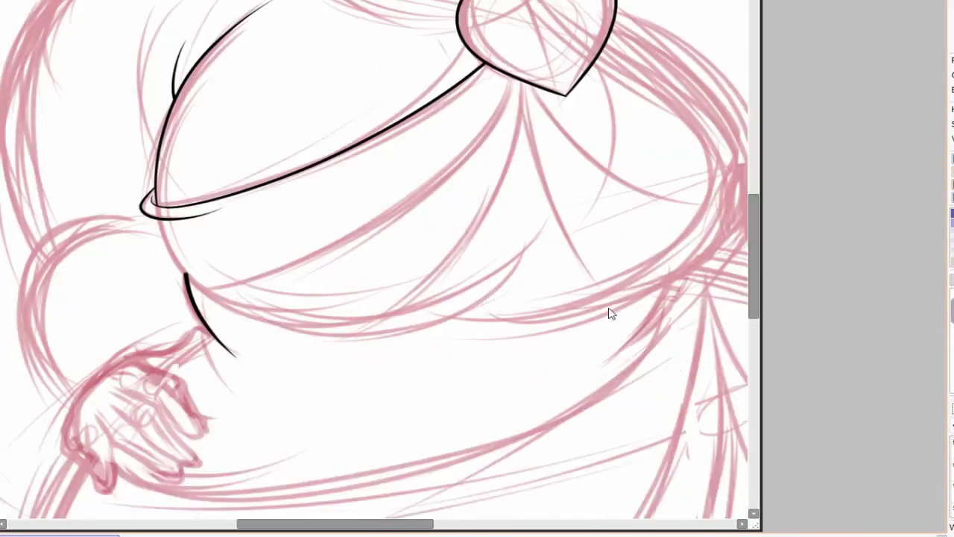
# Ink the left bust's long underside curve from the bodice edge around to an upward taper near the centre.
pyautogui.scroll(1, 607, 313)
pyautogui.moveTo(162, 266)
pyautogui.mouseDown()
pyautogui.moveTo(240, 388)
pyautogui.moveTo(564, 297)
pyautogui.mouseUp()
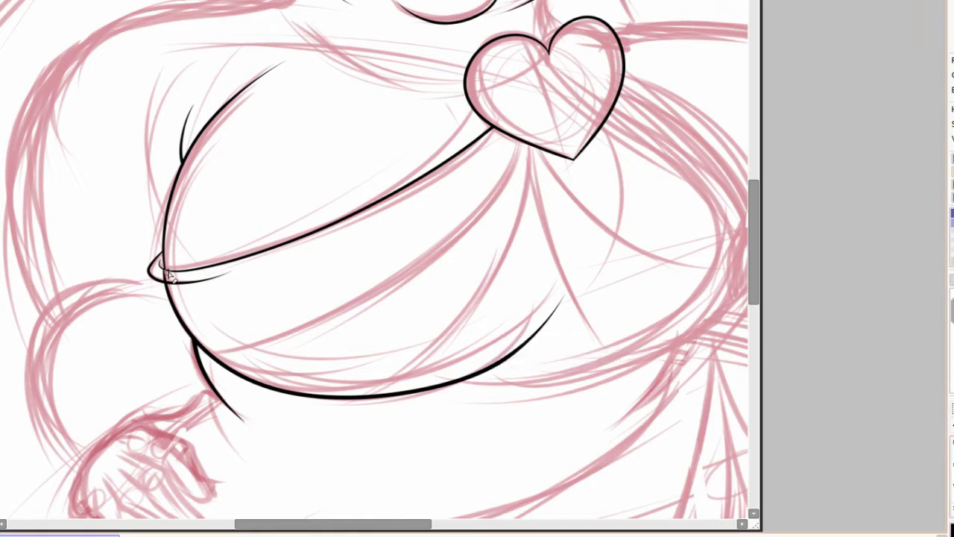
pyautogui.moveTo(606, 258)
pyautogui.mouseDown()
pyautogui.moveTo(644, 341)
pyautogui.moveTo(610, 229)
pyautogui.mouseUp()
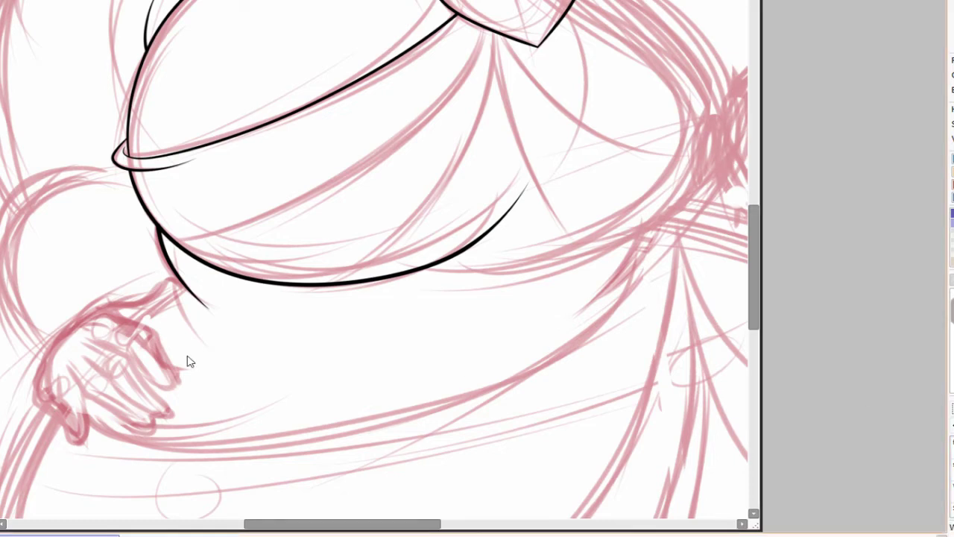
# Ink the uppermost finger of the left hip hand with tapering edges meeting at a rounded tip.
pyautogui.scroll(3, 187, 362)
pyautogui.moveTo(146, 213)
pyautogui.mouseDown()
pyautogui.moveTo(271, 294)
pyautogui.moveTo(126, 265)
pyautogui.mouseUp()
pyautogui.scroll(-2, 112, 188)
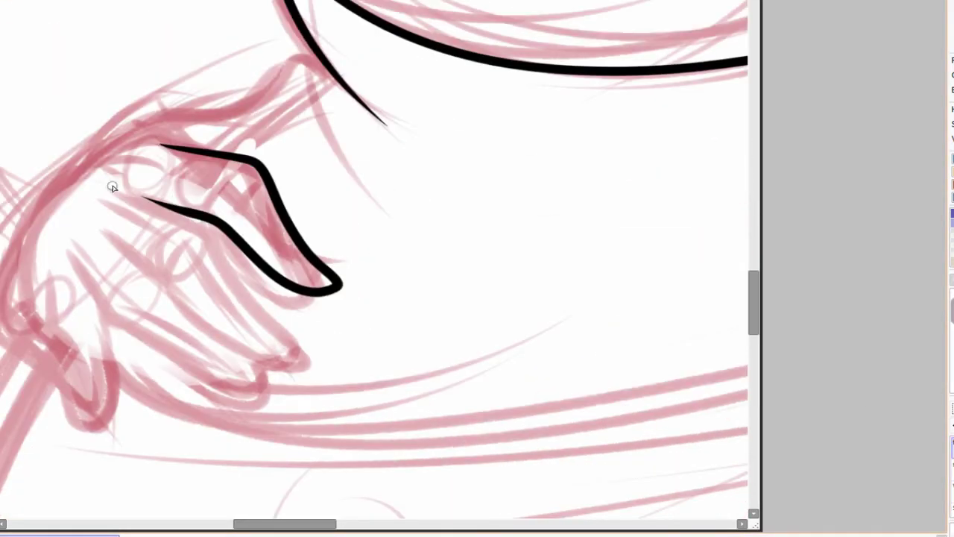
# Ink the second finger of the left hip hand beneath the uppermost one.
pyautogui.moveTo(196, 221)
pyautogui.mouseDown()
pyautogui.moveTo(235, 355)
pyautogui.moveTo(95, 228)
pyautogui.mouseUp()
pyautogui.scroll(-2, 315, 248)
pyautogui.moveTo(54, 186)
pyautogui.mouseDown()
pyautogui.moveTo(231, 341)
pyautogui.moveTo(253, 309)
pyautogui.mouseUp()
pyautogui.moveTo(354, 279); pyautogui.dragTo(377, 311)
pyautogui.hotkey('ctrl', 'z')
# Ink the third finger of the left hip hand, redoing its lower edge until it follows the sketch.
pyautogui.moveTo(81, 209); pyautogui.dragTo(213, 337)
pyautogui.hotkey('ctrl', 'z')
pyautogui.moveTo(80, 210)
pyautogui.mouseDown()
pyautogui.moveTo(213, 343)
pyautogui.moveTo(212, 387)
pyautogui.mouseUp()
pyautogui.hscroll(-3, 131, 196)
pyautogui.hotkey('ctrl', 'z')
pyautogui.hotkey('ctrl', 'z')
pyautogui.moveTo(122, 198)
pyautogui.mouseDown()
pyautogui.moveTo(150, 306)
pyautogui.moveTo(213, 384)
pyautogui.mouseUp()
pyautogui.scroll(-3, 574, 175)
# Ink the lowest finger of the left hip hand from the outer edge of the hand around its rounded tip.
pyautogui.scroll(4, 574, 175)
pyautogui.hotkey('ctrl', 'z')
pyautogui.moveTo(118, 250)
pyautogui.mouseDown()
pyautogui.moveTo(142, 336)
pyautogui.moveTo(203, 438)
pyautogui.moveTo(161, 332)
pyautogui.mouseUp()
pyautogui.hotkey('ctrl', 'z')
pyautogui.hotkey('ctrl', 'z')
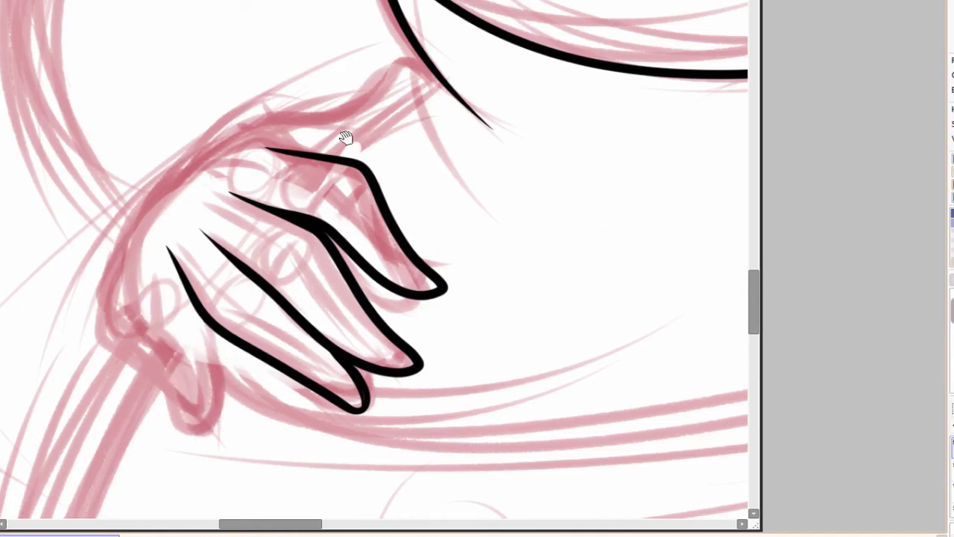
pyautogui.scroll(1, 131, 340)
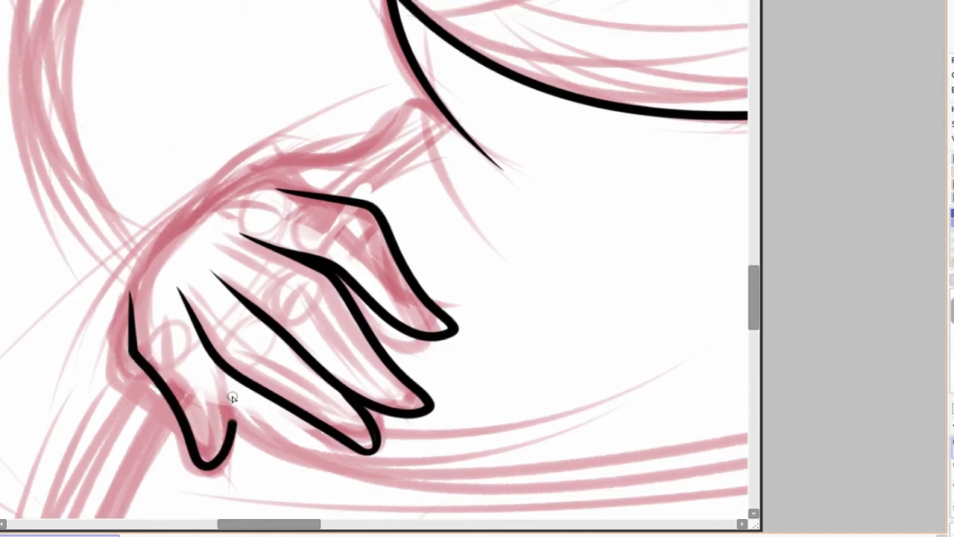
pyautogui.scroll(1, 149, 367)
# Ink the back of the left hip hand as a long curve up to the torso, with a short line beneath it.
pyautogui.moveTo(364, 195); pyautogui.dragTo(425, 142)
pyautogui.scroll(1, 337, 265)
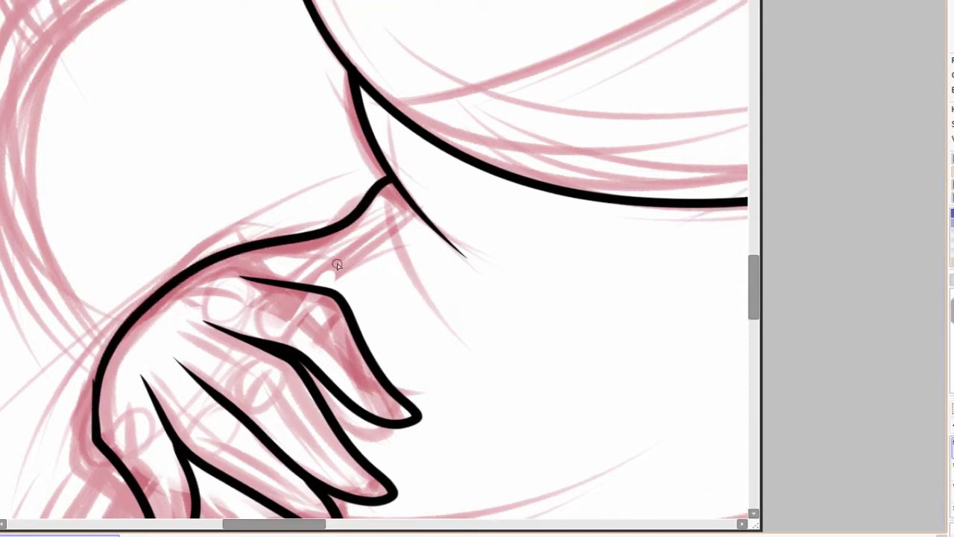
pyautogui.scroll(-4, 386, 222)
pyautogui.scroll(3, 443, 426)
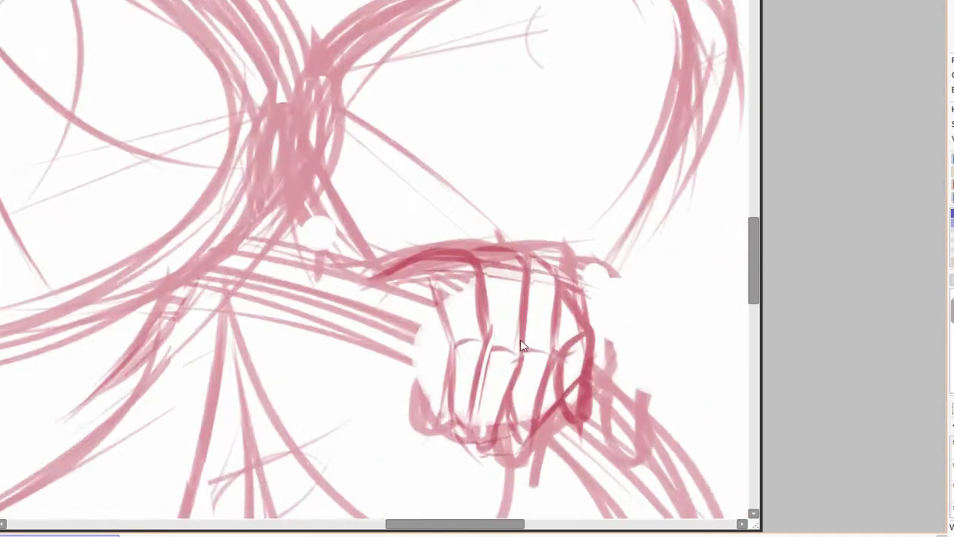
pyautogui.scroll(-1, 408, 291)
pyautogui.scroll(2, 408, 291)
pyautogui.moveTo(398, 111); pyautogui.dragTo(282, 420)
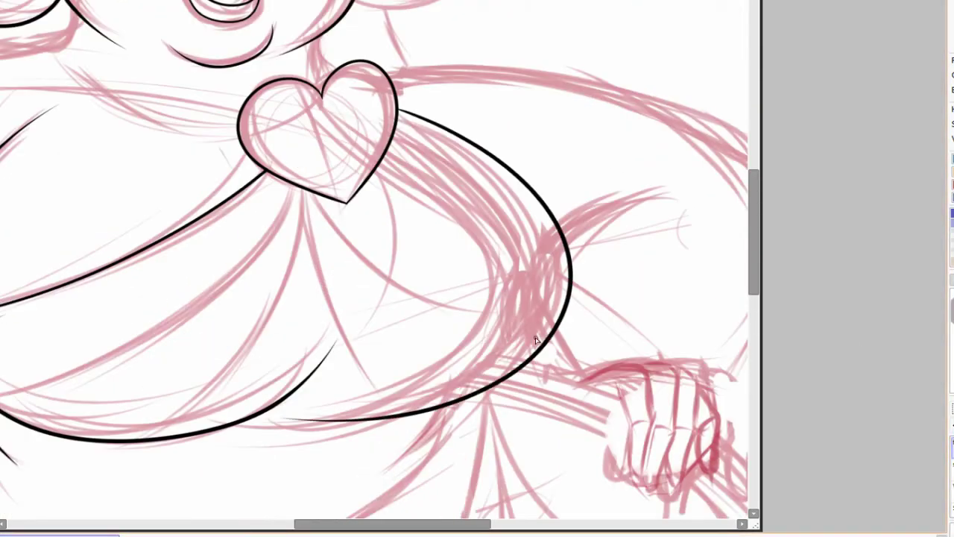
pyautogui.moveTo(540, 331); pyautogui.dragTo(583, 335)
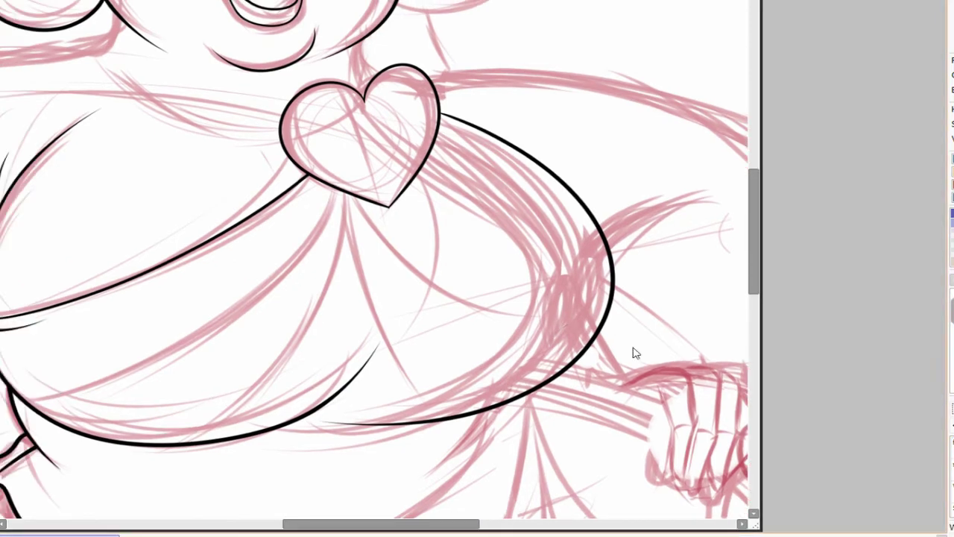
pyautogui.scroll(-3, 634, 352)
pyautogui.scroll(2, 635, 353)
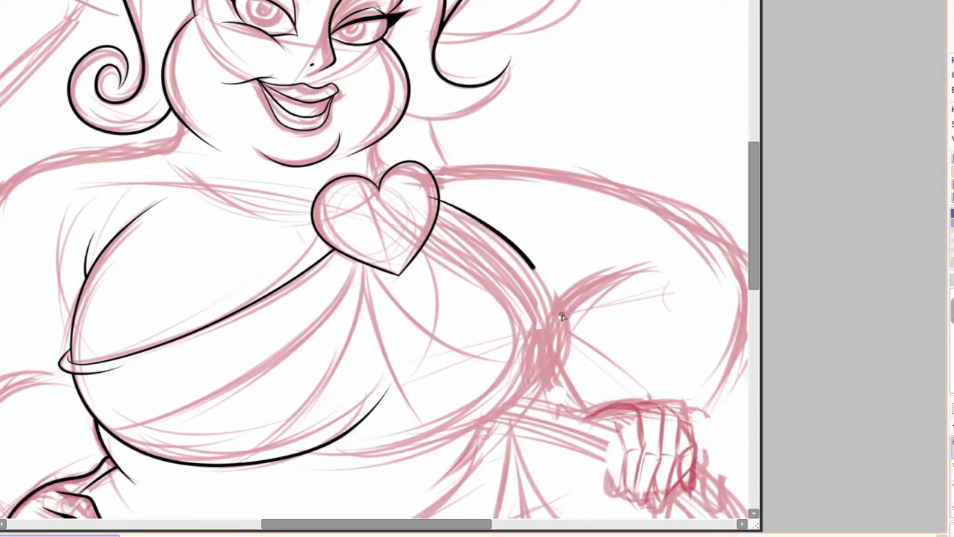
pyautogui.moveTo(563, 317); pyautogui.dragTo(352, 446)
pyautogui.hotkey('ctrl', 'z')
# Ink the right bust's bold outer contour from the heart's right edge around to the underside.
pyautogui.moveTo(425, 193); pyautogui.dragTo(347, 450)
pyautogui.moveTo(564, 405); pyautogui.dragTo(537, 383)
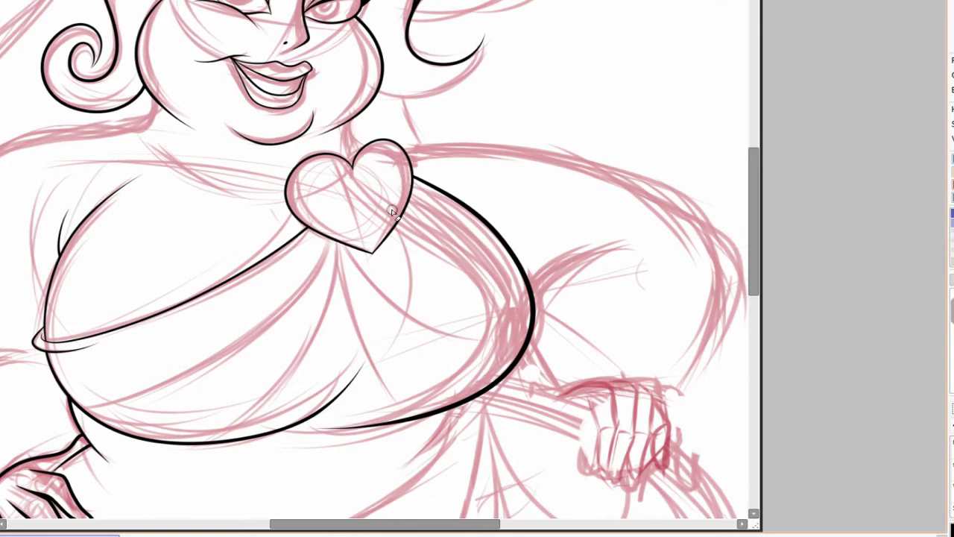
pyautogui.moveTo(393, 212); pyautogui.dragTo(498, 259)
# Ink the tapering neckline curve from below the left jaw to the heart's left edge.
pyautogui.moveTo(261, 200); pyautogui.dragTo(310, 219)
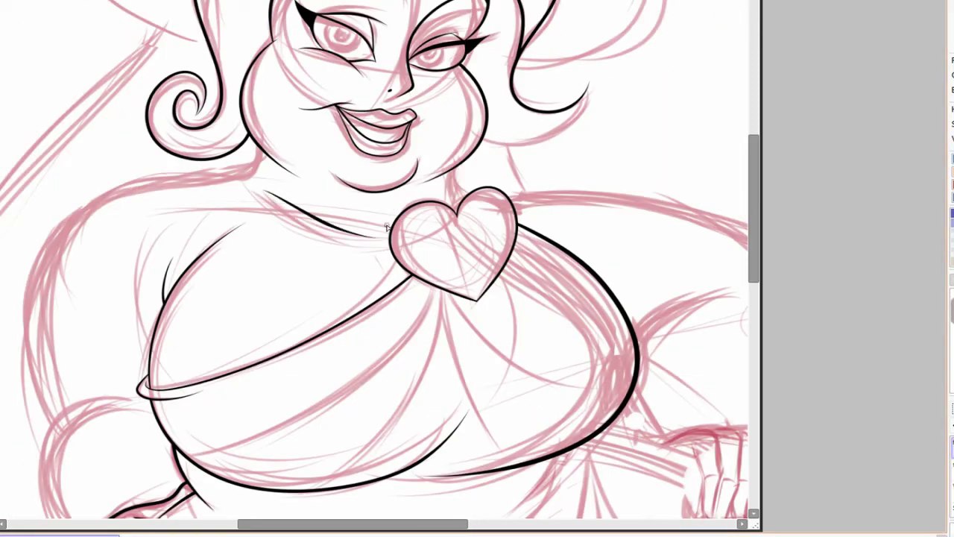
pyautogui.scroll(2, 560, 326)
pyautogui.scroll(-6, 631, 298)
pyautogui.scroll(3, 631, 299)
pyautogui.scroll(3, 435, 244)
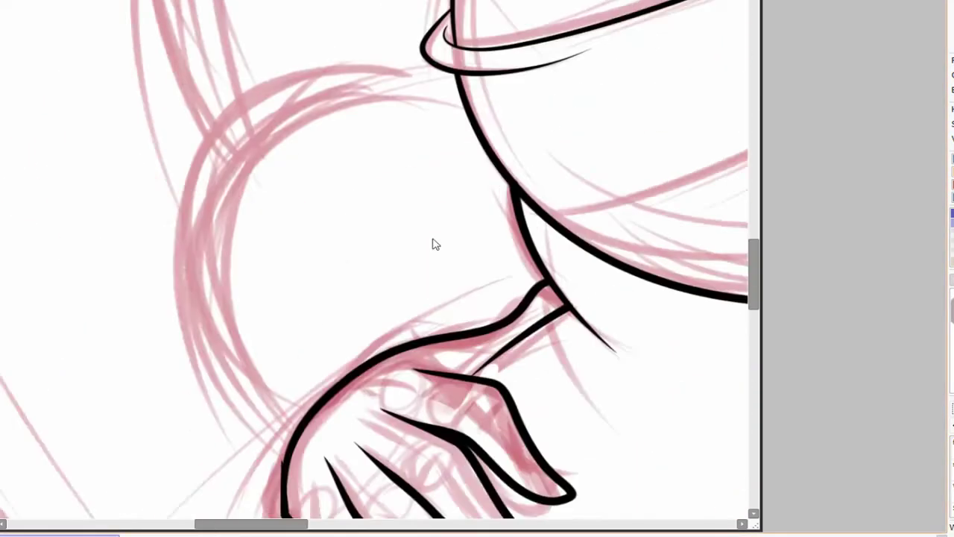
pyautogui.scroll(-3, 435, 244)
pyautogui.moveTo(416, 185); pyautogui.dragTo(332, 373)
pyautogui.hotkey('ctrl', 'z')
pyautogui.scroll(3, 405, 394)
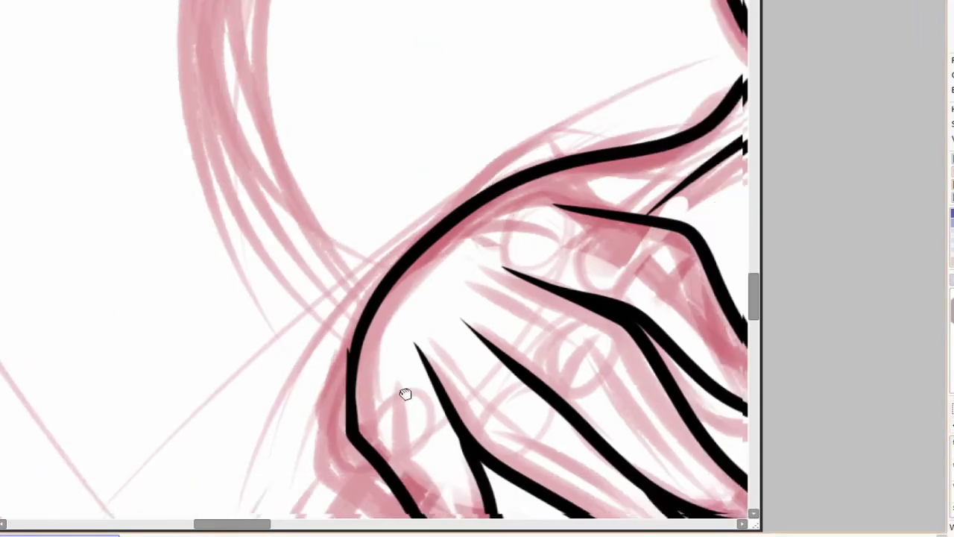
pyautogui.moveTo(405, 394); pyautogui.dragTo(372, 367)
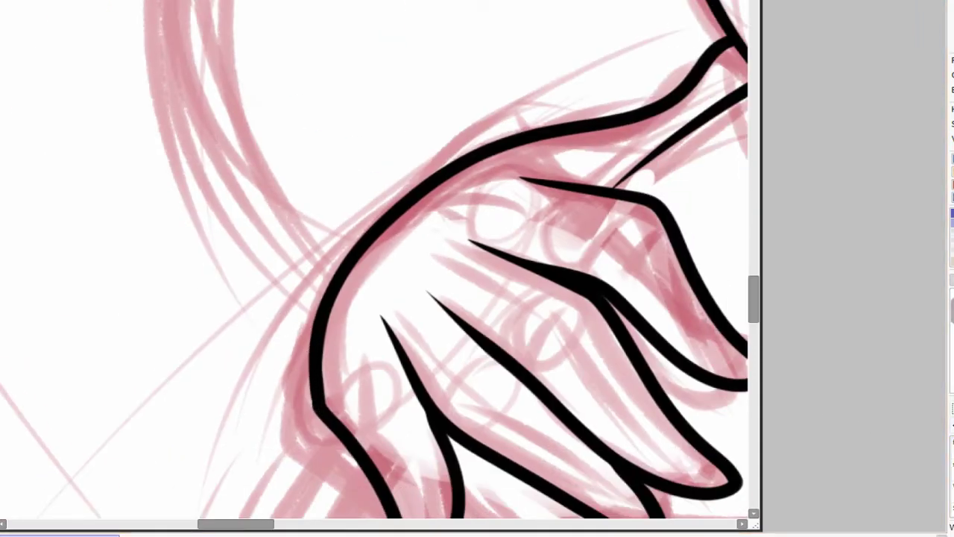
pyautogui.scroll(-3, 311, 393)
pyautogui.moveTo(523, 116)
pyautogui.mouseDown()
pyautogui.moveTo(321, 231)
pyautogui.moveTo(414, 395)
pyautogui.mouseUp()
pyautogui.hotkey('ctrl', 'z')
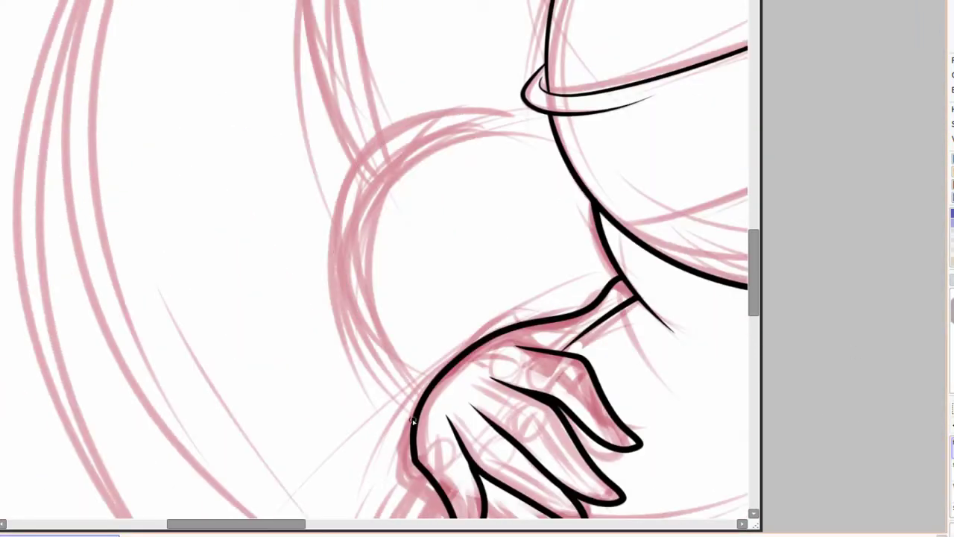
pyautogui.hotkey('ctrl', 'z')
pyautogui.moveTo(520, 122)
pyautogui.mouseDown()
pyautogui.moveTo(406, 366)
pyautogui.moveTo(408, 406)
pyautogui.mouseUp()
pyautogui.hotkey('ctrl', 'z')
pyautogui.moveTo(403, 146); pyautogui.dragTo(409, 399)
pyautogui.hotkey('ctrl', 'z')
# Ink the left forearm's rounded outer contour from the elbow crease near the bust down to the hip hand.
pyautogui.moveTo(514, 122)
pyautogui.mouseDown()
pyautogui.moveTo(409, 403)
pyautogui.moveTo(363, 162)
pyautogui.moveTo(507, 119)
pyautogui.mouseUp()
pyautogui.hotkey('ctrl', 'z')
pyautogui.moveTo(465, 233); pyautogui.dragTo(465, 434)
pyautogui.scroll(2, 586, 330)
pyautogui.scroll(-2, 586, 330)
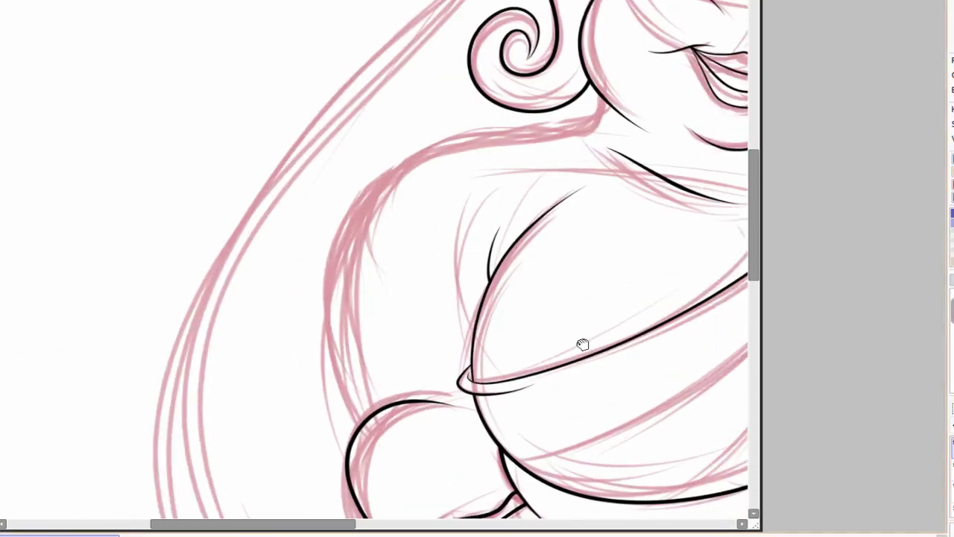
pyautogui.moveTo(584, 93)
pyautogui.mouseDown()
pyautogui.moveTo(571, 135)
pyautogui.moveTo(335, 439)
pyautogui.moveTo(339, 207)
pyautogui.mouseUp()
pyautogui.hotkey('ctrl', 'z')
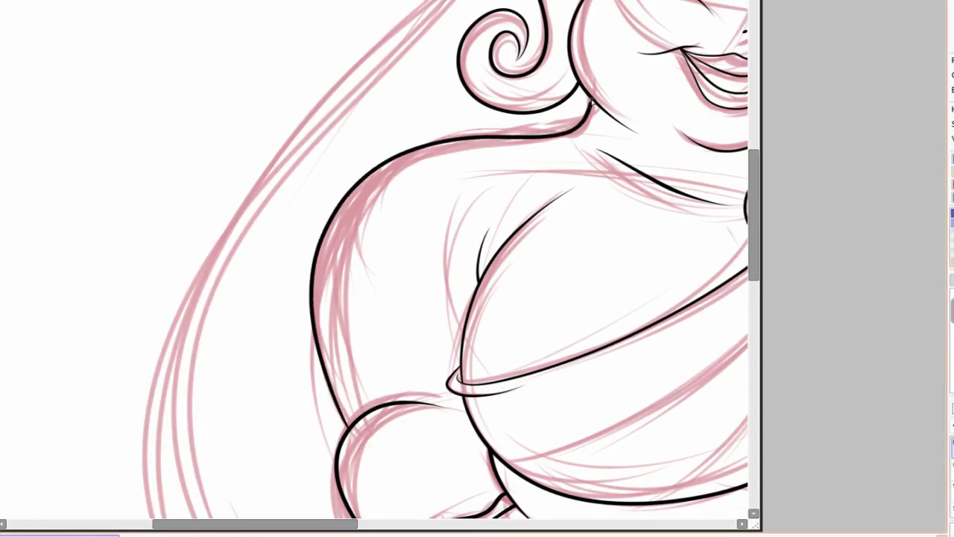
pyautogui.scroll(-2, 480, 337)
pyautogui.hotkey('ctrl', 'z')
pyautogui.scroll(2, 480, 337)
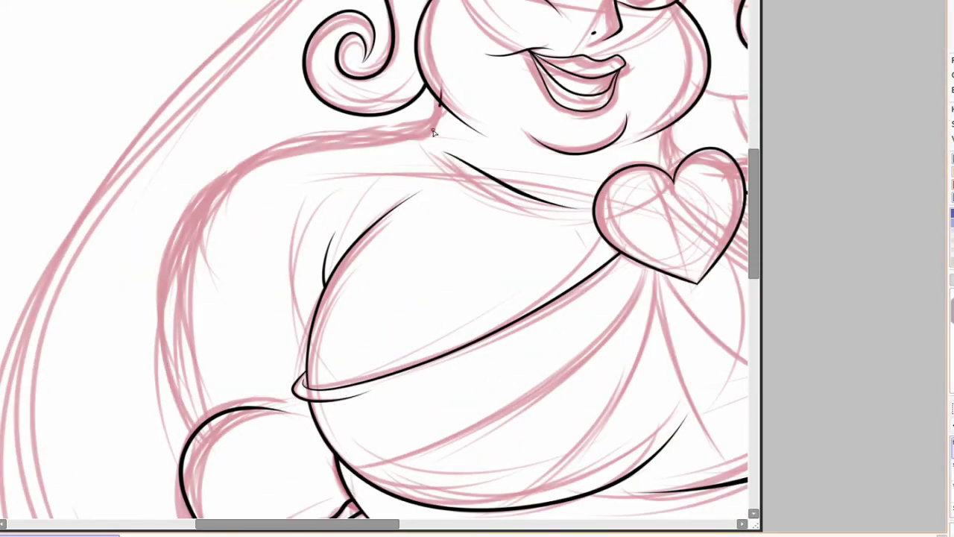
pyautogui.moveTo(434, 132); pyautogui.dragTo(200, 466)
pyautogui.hotkey('ctrl', 'z')
pyautogui.moveTo(440, 160)
pyautogui.mouseDown()
pyautogui.moveTo(187, 191)
pyautogui.moveTo(212, 470)
pyautogui.mouseUp()
pyautogui.hotkey('ctrl', 'z')
pyautogui.scroll(1, 440, 120)
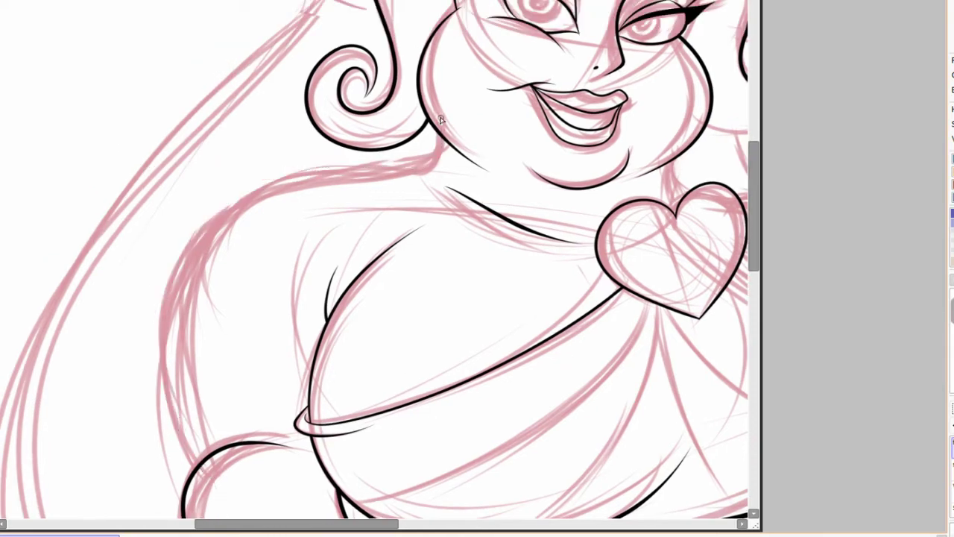
# Ink the left shoulder and upper arm as a bold contour from the neck around to the top of the forearm.
pyautogui.moveTo(434, 163); pyautogui.dragTo(186, 463)
pyautogui.scroll(-3, 398, 380)
pyautogui.moveTo(315, 70); pyautogui.dragTo(209, 425)
pyautogui.scroll(-3, 607, 207)
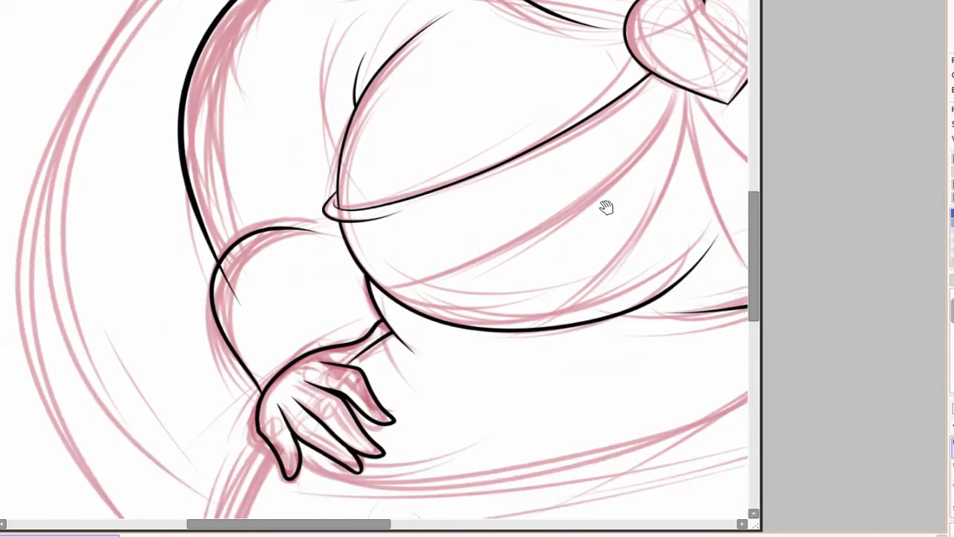
# Ink four curved drapery folds fanning from beneath the heart across the bust and erase their overshooting ends.
pyautogui.scroll(2, 607, 206)
pyautogui.moveTo(417, 366)
pyautogui.mouseDown()
pyautogui.moveTo(157, 398)
pyautogui.moveTo(264, 467)
pyautogui.mouseUp()
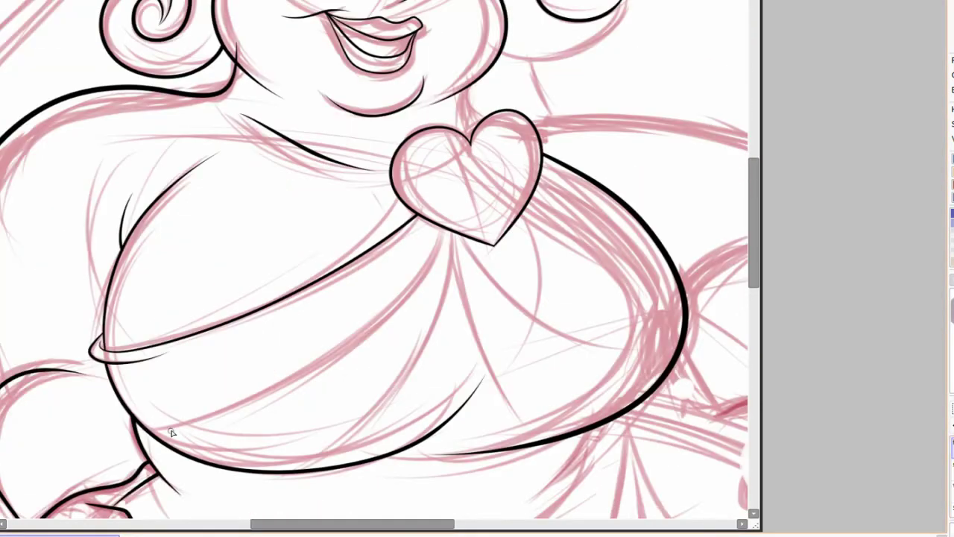
pyautogui.moveTo(105, 427)
pyautogui.mouseDown()
pyautogui.moveTo(458, 225)
pyautogui.moveTo(345, 195)
pyautogui.mouseUp()
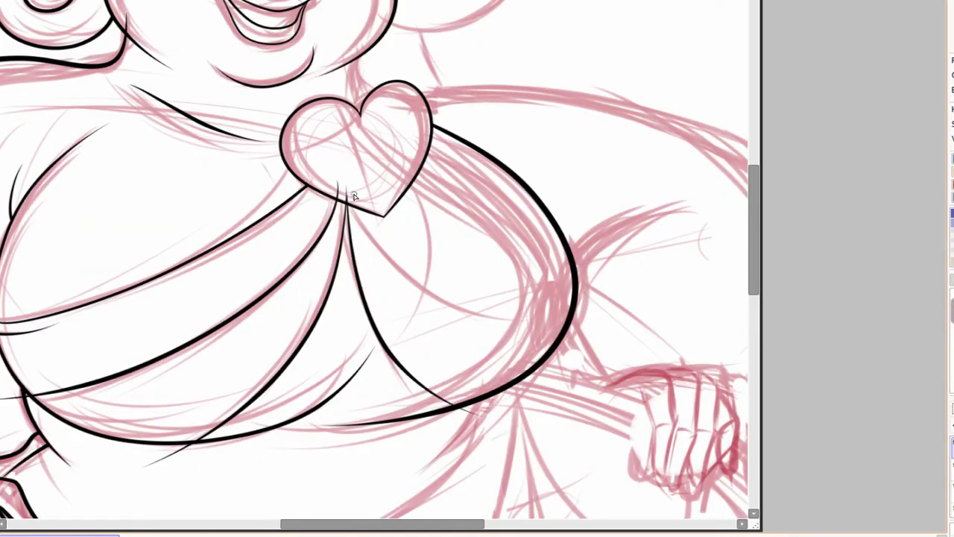
pyautogui.hotkey('ctrl', 'z')
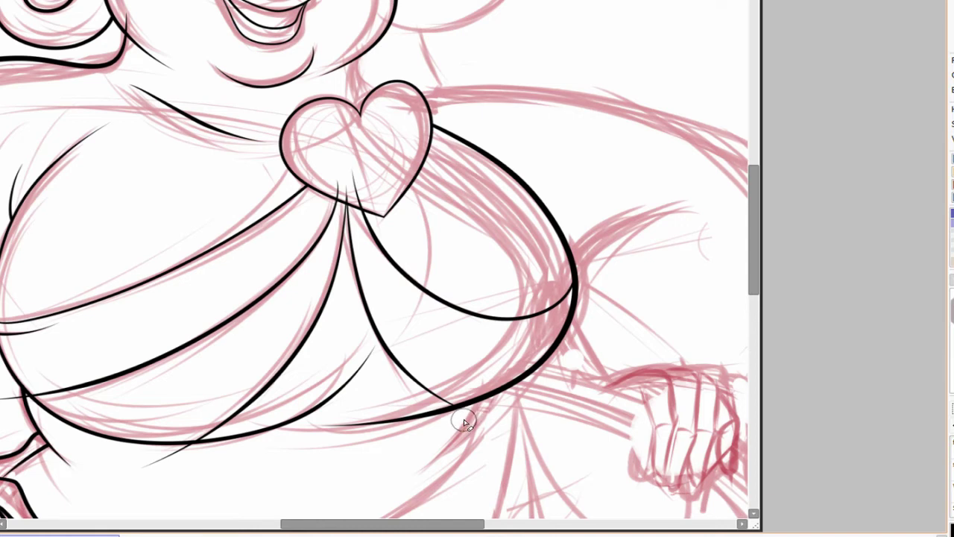
pyautogui.moveTo(464, 423); pyautogui.dragTo(500, 361)
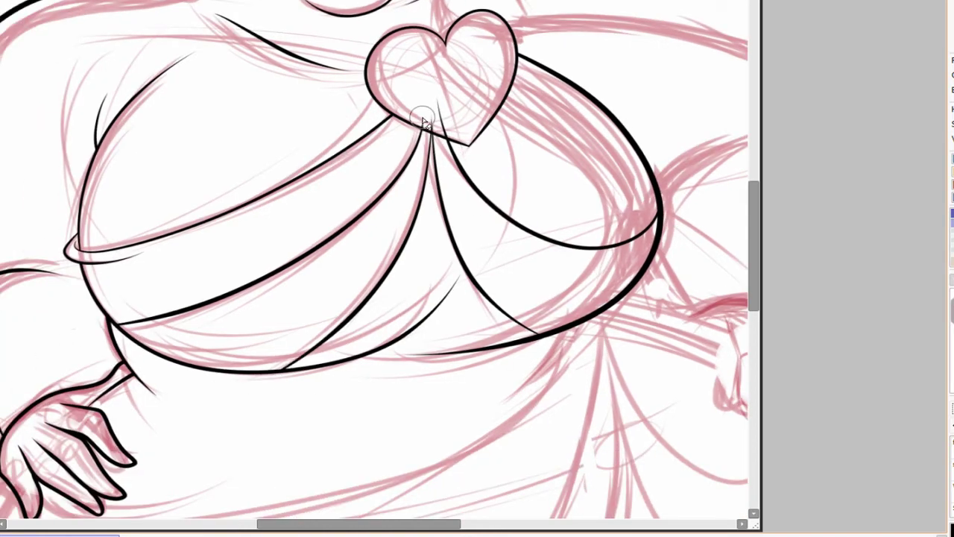
pyautogui.scroll(-3, 590, 344)
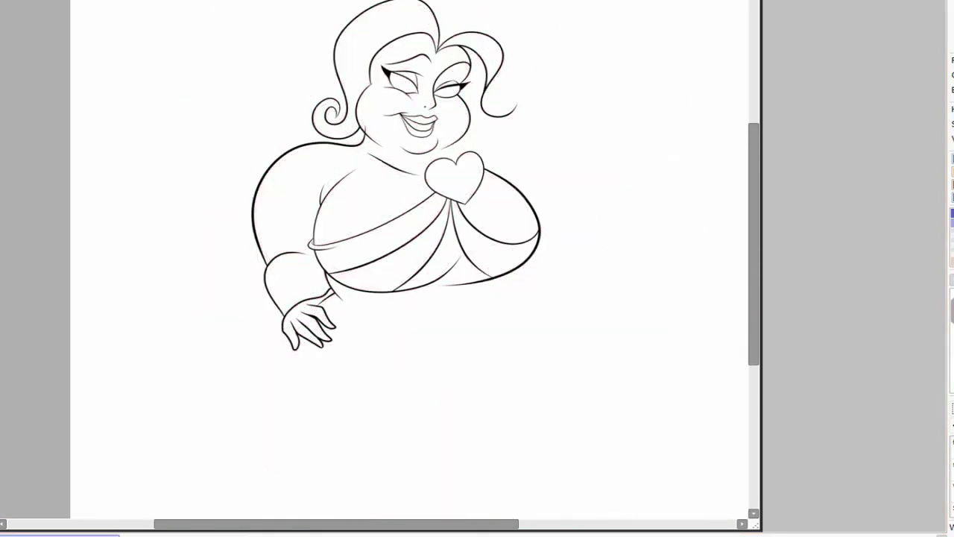
pyautogui.scroll(4, 590, 345)
pyautogui.moveTo(424, 268); pyautogui.dragTo(492, 246)
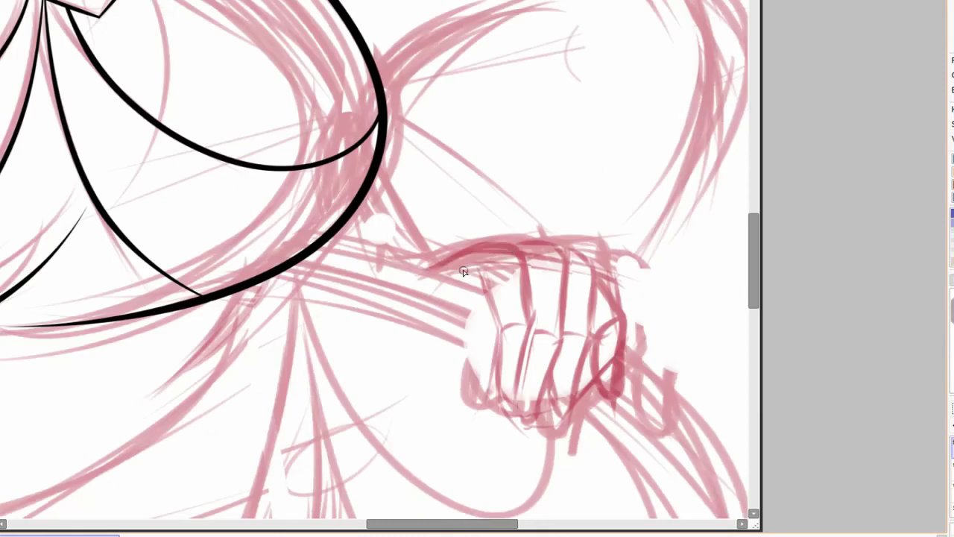
pyautogui.hotkey('ctrl', 'z')
pyautogui.moveTo(432, 267); pyautogui.dragTo(530, 304)
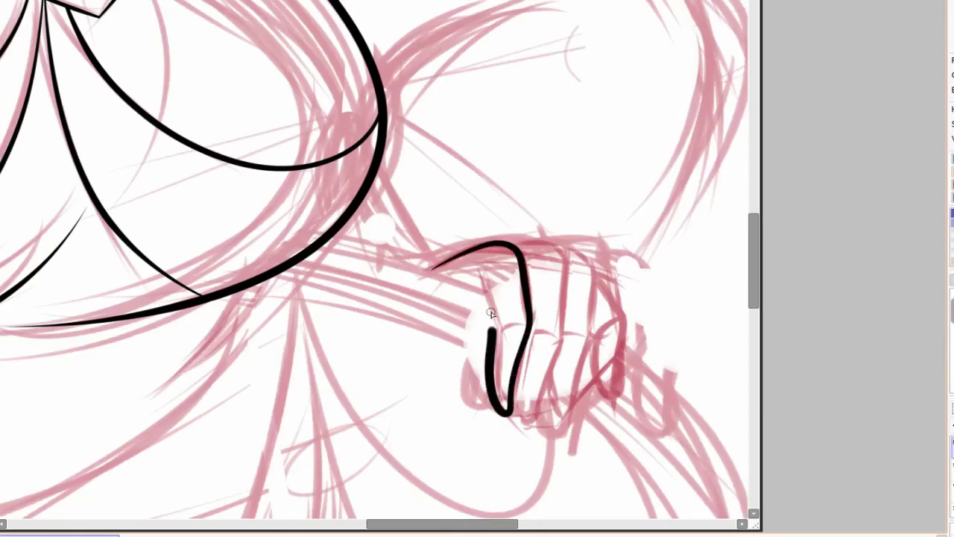
pyautogui.scroll(-1, 491, 313)
pyautogui.hotkey('ctrl', 'z')
pyautogui.hotkey('ctrl', 'z')
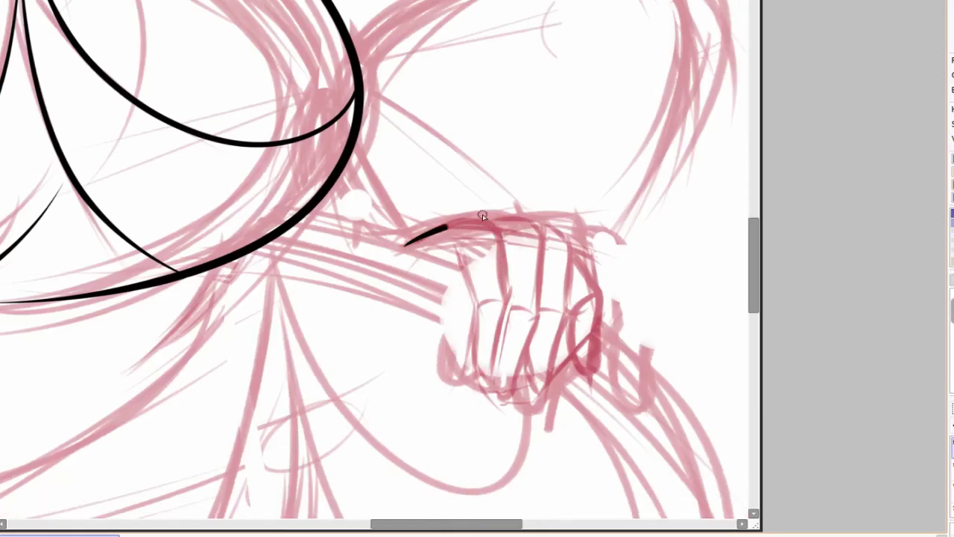
# Ink the four curled fingers of the right hip hand, from the long inner finger to the short outer one.
pyautogui.moveTo(538, 289); pyautogui.dragTo(510, 247)
pyautogui.moveTo(507, 196)
pyautogui.mouseDown()
pyautogui.moveTo(495, 336)
pyautogui.moveTo(468, 313)
pyautogui.mouseUp()
pyautogui.hotkey('ctrl', 'z')
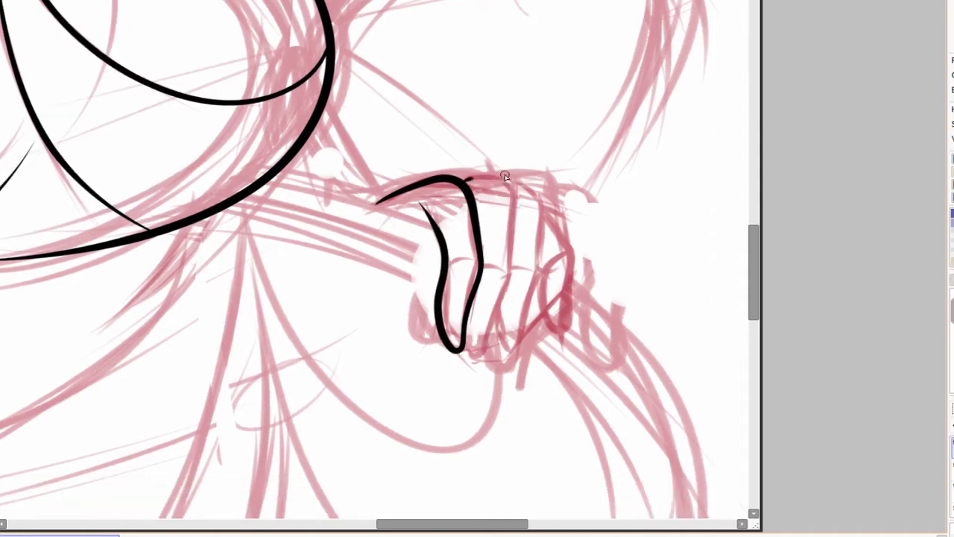
pyautogui.moveTo(476, 176); pyautogui.dragTo(464, 303)
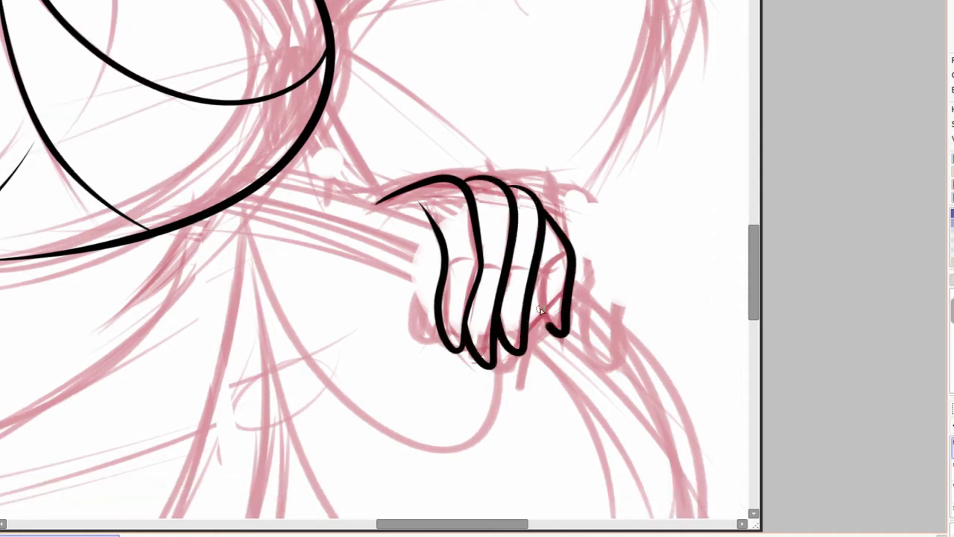
pyautogui.scroll(-3, 540, 309)
pyautogui.scroll(2, 589, 217)
pyautogui.moveTo(518, 149); pyautogui.dragTo(516, 273)
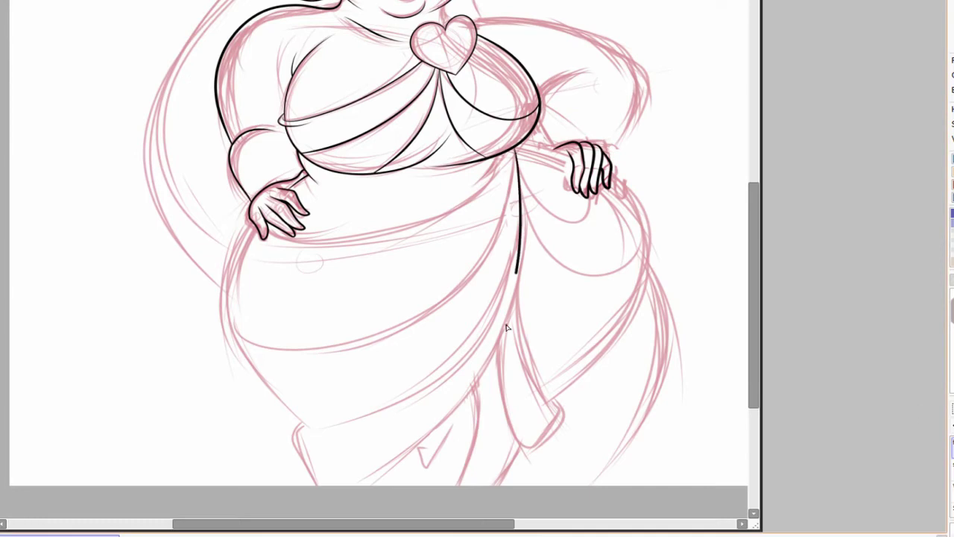
pyautogui.hotkey('ctrl', 'z')
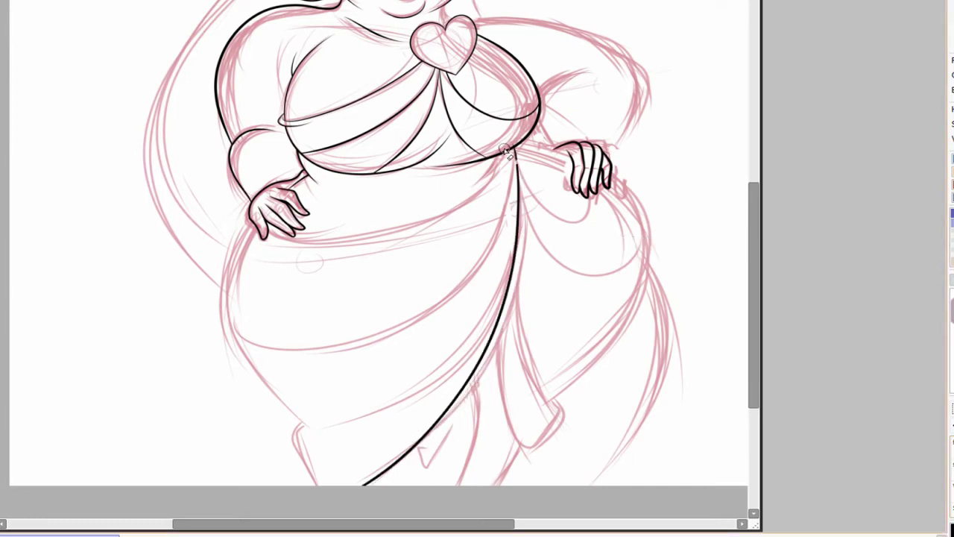
pyautogui.hotkey('ctrl', 'z')
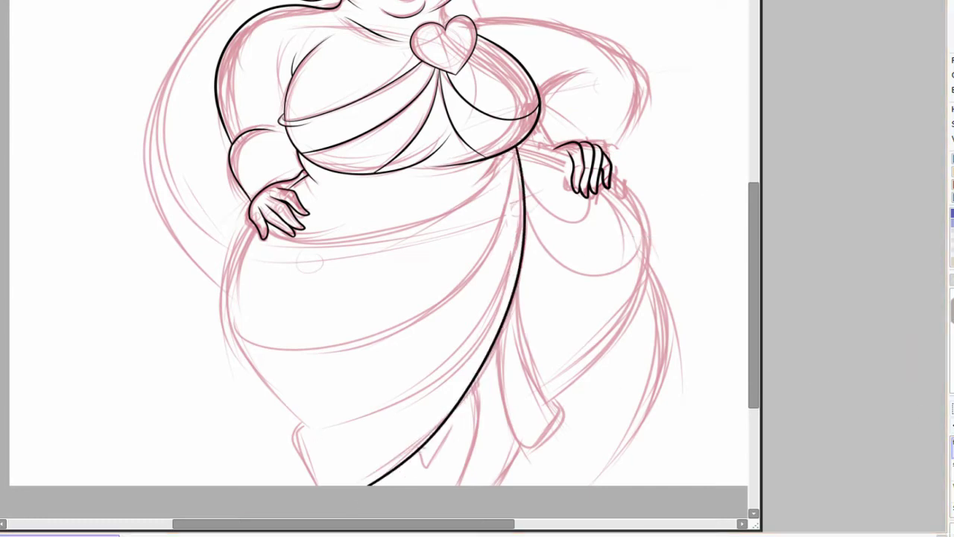
pyautogui.scroll(1, 553, 45)
pyautogui.hotkey('ctrl', 'z')
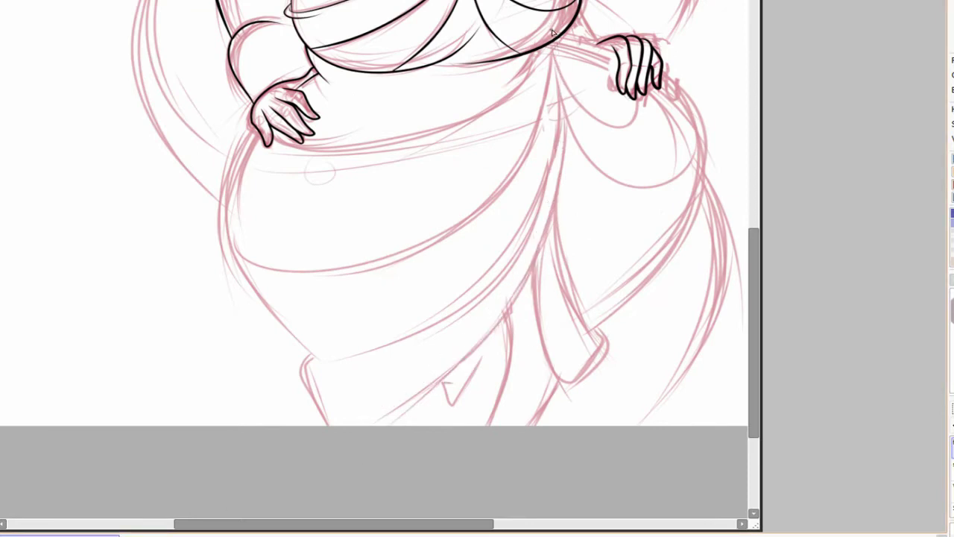
# Ink two long skirt wrap curves from the bust's underside, one sweeping to the canvas's lower edge and one to the left hem corner.
pyautogui.moveTo(553, 34); pyautogui.dragTo(375, 425)
pyautogui.scroll(3, 517, 187)
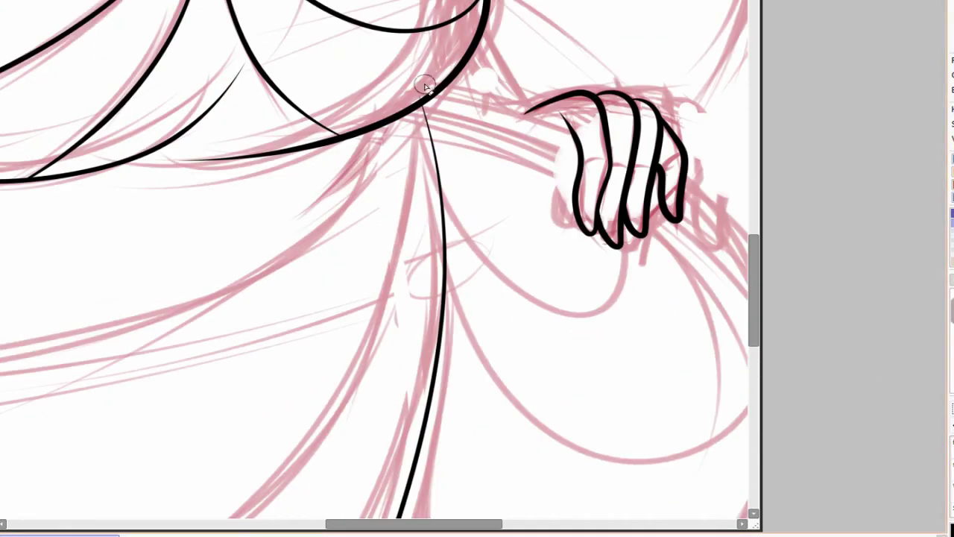
pyautogui.scroll(-3, 425, 86)
pyautogui.scroll(3, 473, 330)
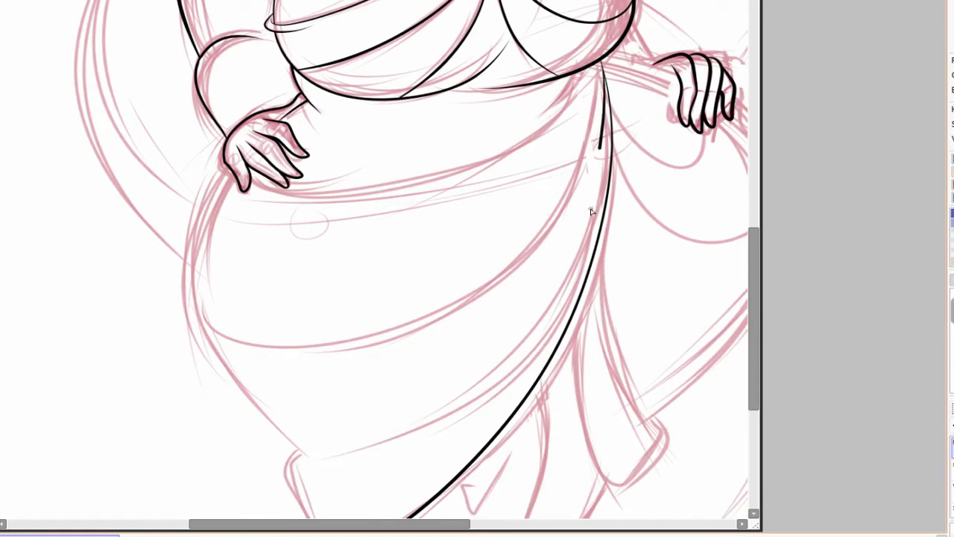
pyautogui.moveTo(602, 90); pyautogui.dragTo(367, 460)
pyautogui.scroll(-2, 366, 460)
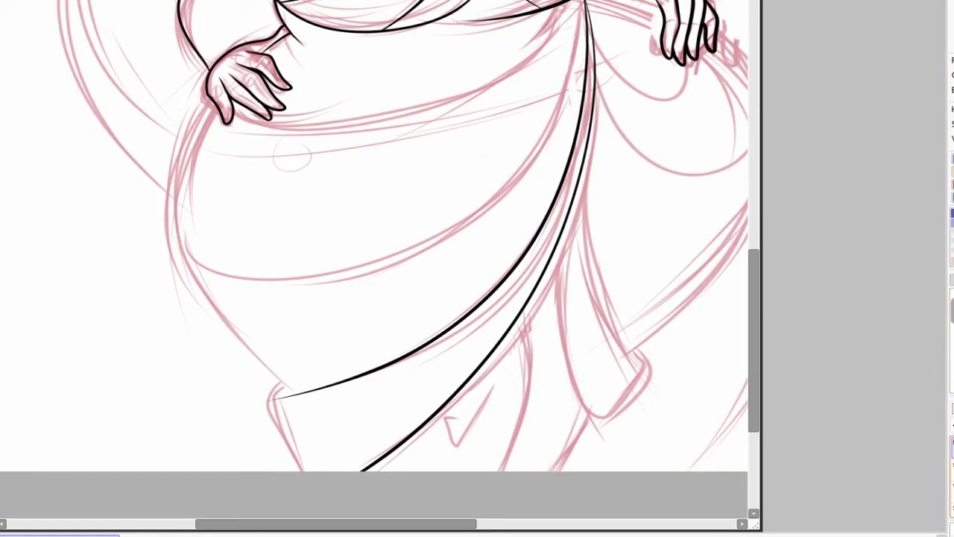
# Ink the left hip's bold outer contour from the hand down to the hem corner and erase the overshooting ends.
pyautogui.moveTo(218, 88)
pyautogui.mouseDown()
pyautogui.moveTo(193, 119)
pyautogui.moveTo(300, 411)
pyautogui.mouseUp()
pyautogui.scroll(-3, 649, 288)
pyautogui.scroll(3, 522, 411)
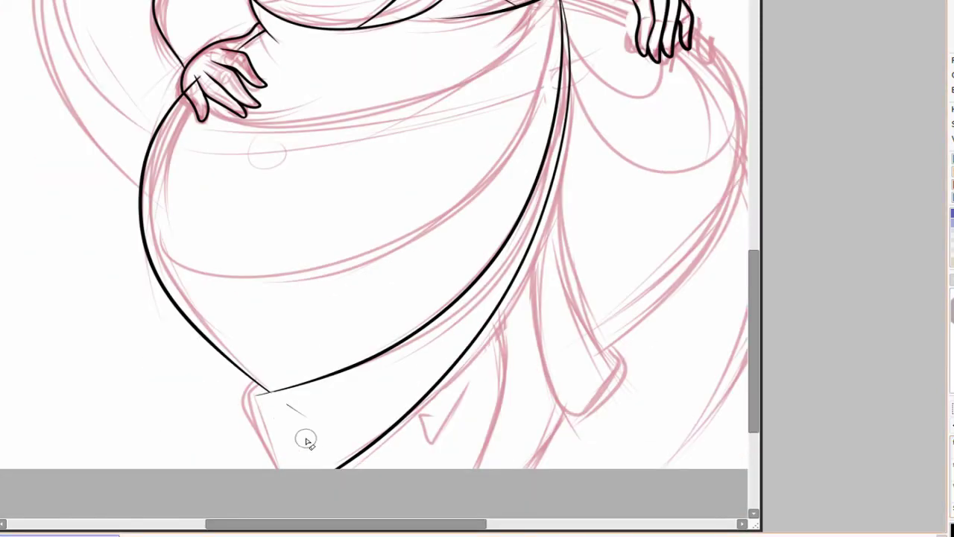
pyautogui.scroll(2, 282, 288)
pyautogui.scroll(4, 200, 192)
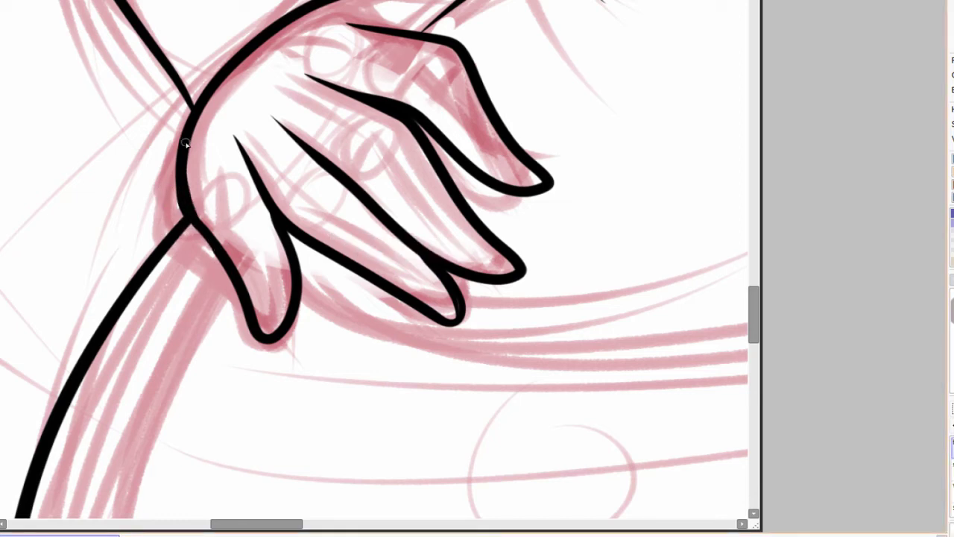
pyautogui.scroll(-5, 549, 305)
# Refine the outermost finger of the right hip hand with a thinner outline that joins the neighbouring finger.
pyautogui.scroll(4, 619, 317)
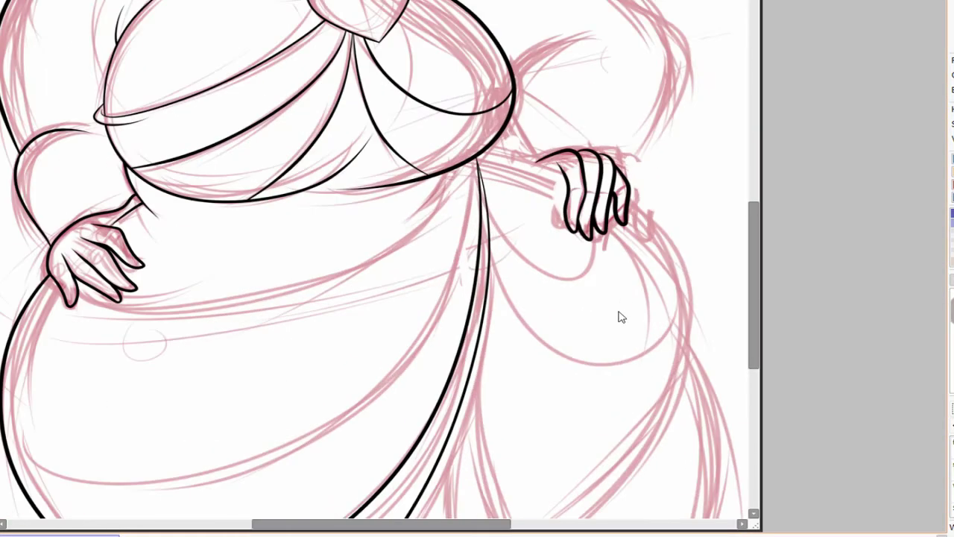
pyautogui.scroll(3, 273, 348)
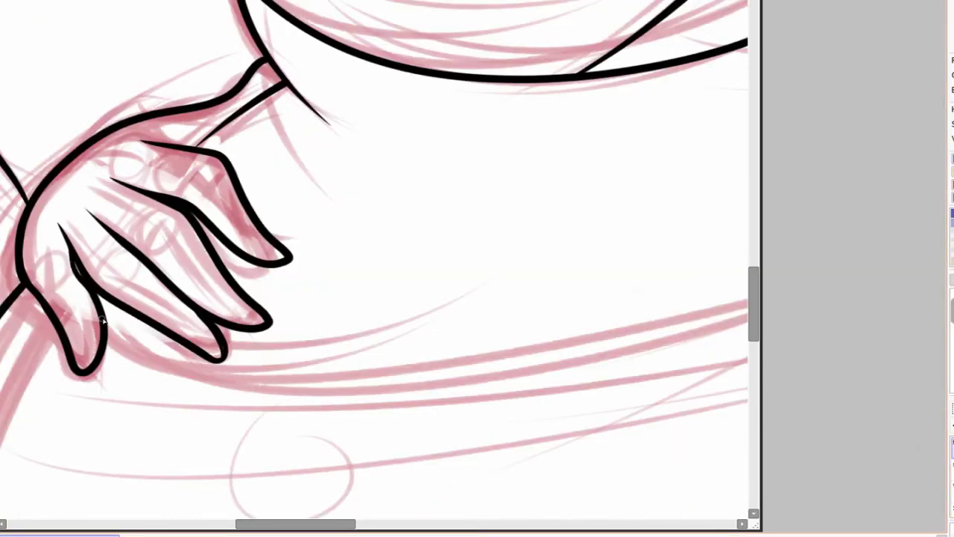
pyautogui.scroll(-2, 103, 319)
pyautogui.scroll(-2, 544, 234)
pyautogui.scroll(5, 456, 258)
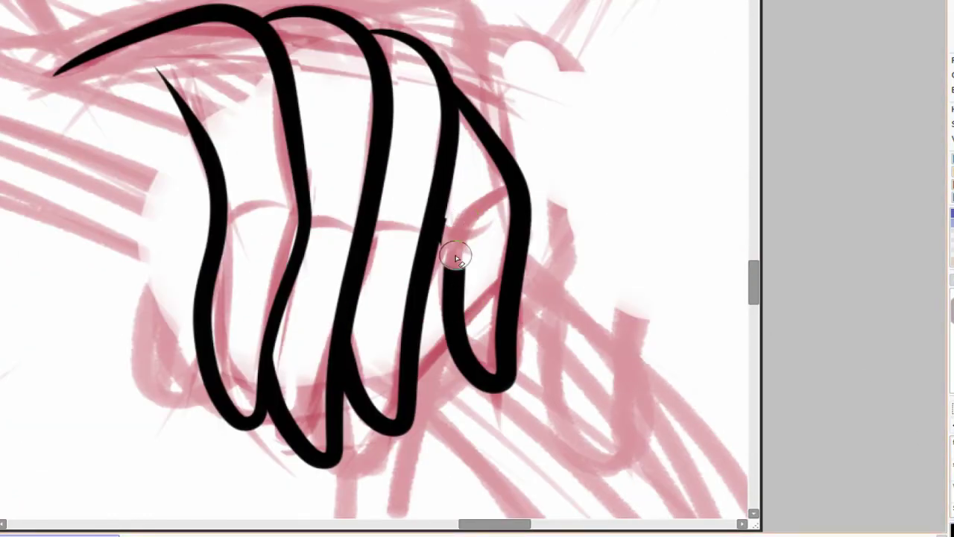
pyautogui.moveTo(457, 258)
pyautogui.mouseDown()
pyautogui.moveTo(505, 384)
pyautogui.moveTo(489, 151)
pyautogui.moveTo(444, 267)
pyautogui.mouseUp()
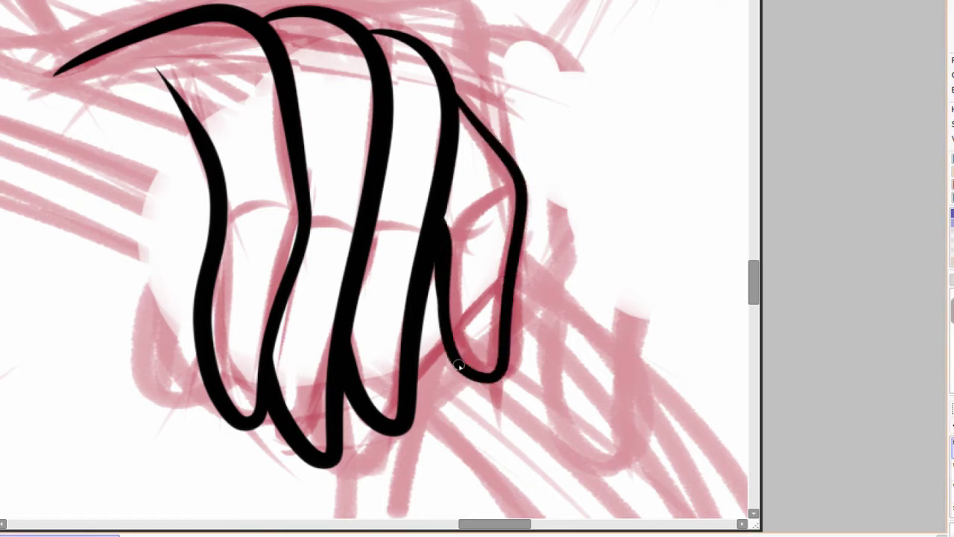
pyautogui.scroll(-3, 478, 177)
# Ink the small rounded fold at the skirt's left hem corner and its side edge toward the canvas's lower edge.
pyautogui.scroll(6, 351, 351)
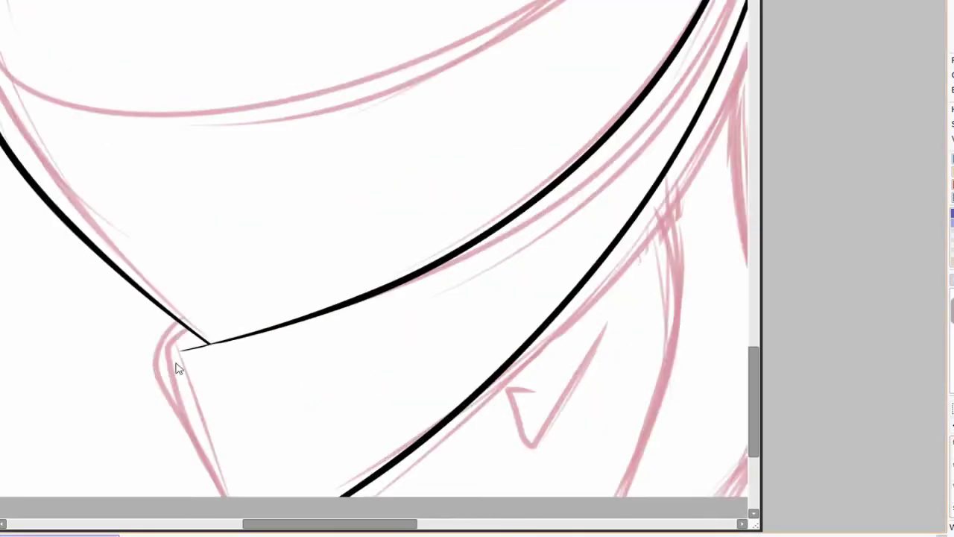
pyautogui.scroll(-3, 324, 312)
pyautogui.scroll(-2, 492, 379)
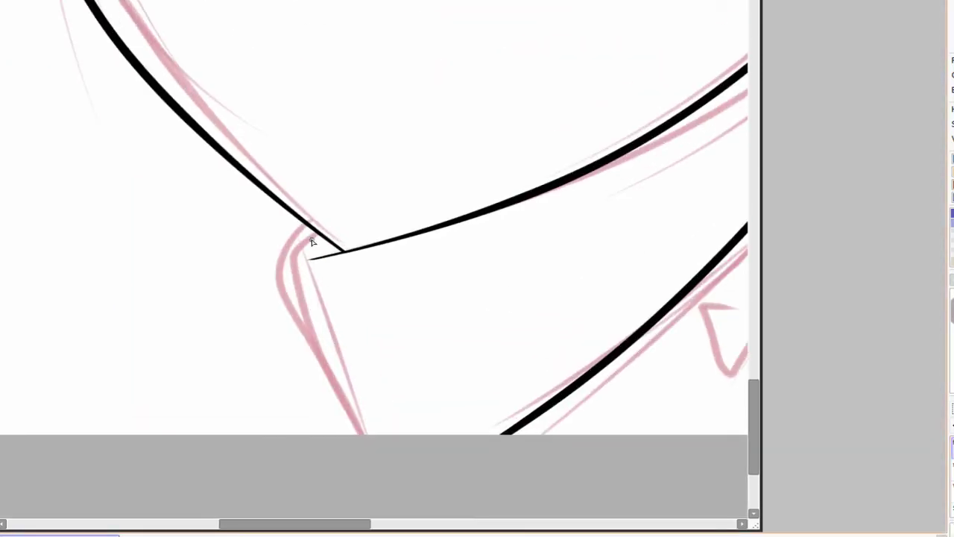
pyautogui.moveTo(314, 234); pyautogui.dragTo(282, 279)
pyautogui.moveTo(316, 368)
pyautogui.mouseDown()
pyautogui.moveTo(282, 230)
pyautogui.moveTo(317, 240)
pyautogui.mouseUp()
pyautogui.scroll(-3, 315, 276)
pyautogui.moveTo(213, 181); pyautogui.dragTo(298, 351)
# Ink the small V-shaped detail just below the skirt's lower wrap curve, redrawing it to follow the sketch.
pyautogui.hscroll(5, 355, 245)
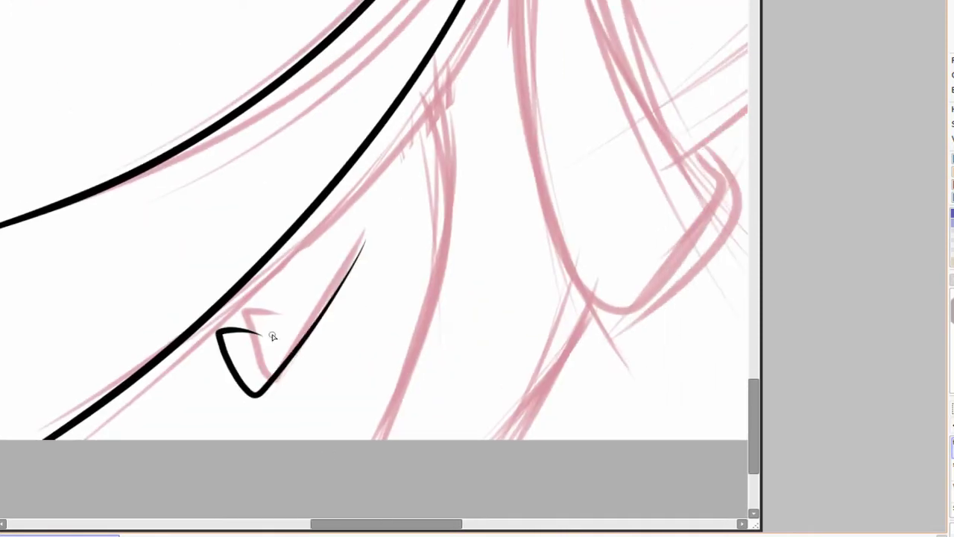
pyautogui.hotkey('ctrl', 'z')
pyautogui.moveTo(364, 237)
pyautogui.mouseDown()
pyautogui.moveTo(232, 330)
pyautogui.moveTo(245, 316)
pyautogui.mouseUp()
pyautogui.hotkey('ctrl', 'z')
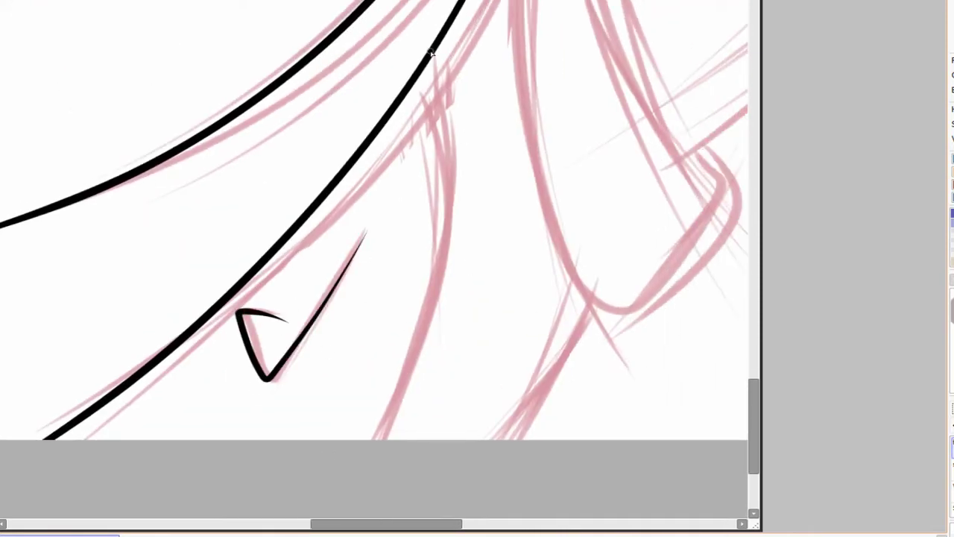
# Ink the curved leg line from just below the skirt's second wrap curve down to the canvas's lower edge.
pyautogui.moveTo(435, 91); pyautogui.dragTo(394, 438)
pyautogui.moveTo(449, 145)
pyautogui.mouseDown()
pyautogui.moveTo(394, 224)
pyautogui.moveTo(409, 170)
pyautogui.mouseUp()
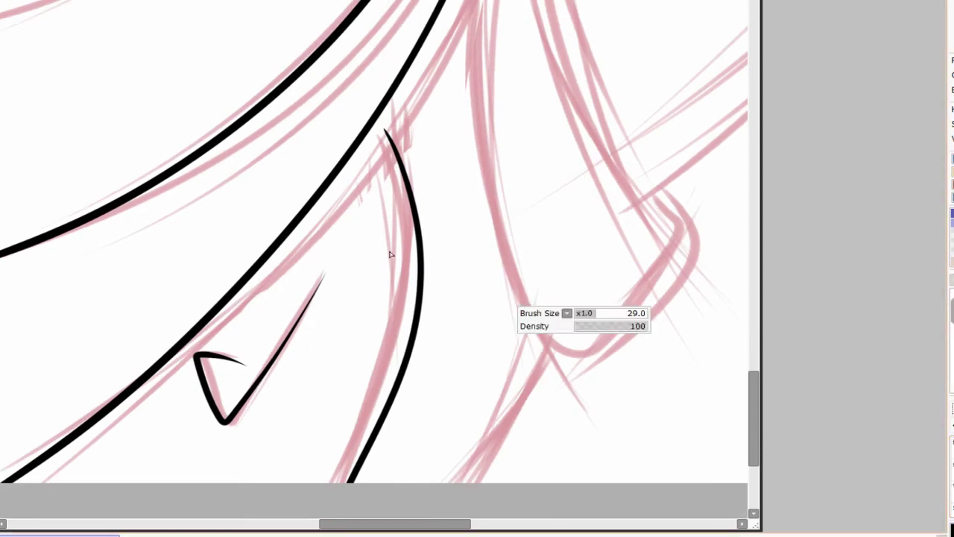
pyautogui.scroll(-2, 381, 149)
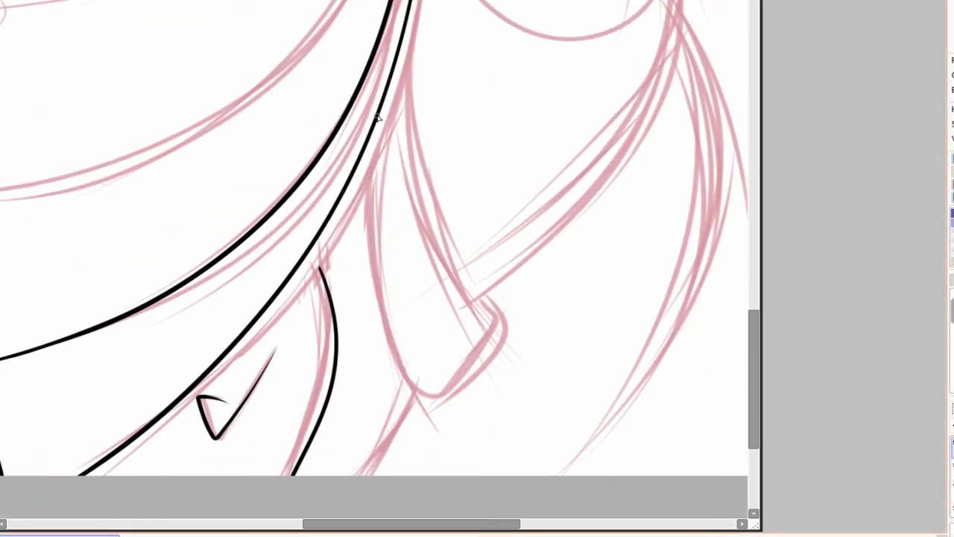
# Ink the right hip's bold outer contour from the hand down toward the drape's folded hem corner.
pyautogui.scroll(5, 424, 403)
pyautogui.moveTo(540, 9)
pyautogui.mouseDown()
pyautogui.moveTo(638, 234)
pyautogui.moveTo(412, 485)
pyautogui.mouseUp()
pyautogui.scroll(3, 623, 256)
pyautogui.scroll(2, 528, 101)
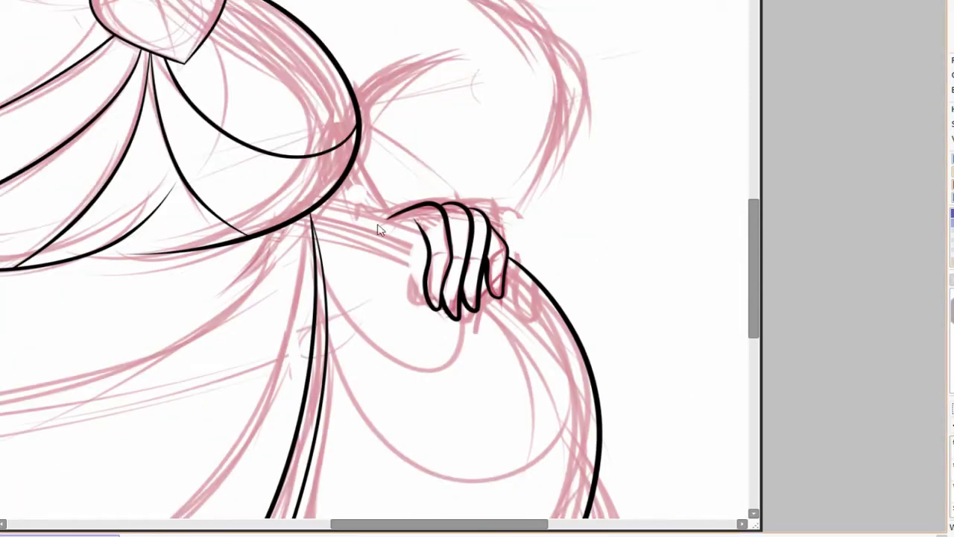
# Ink the right forearm's upper line from the bust to the wrist and trim its overshooting end beside the first finger.
pyautogui.scroll(3, 379, 223)
pyautogui.moveTo(261, 176); pyautogui.dragTo(602, 285)
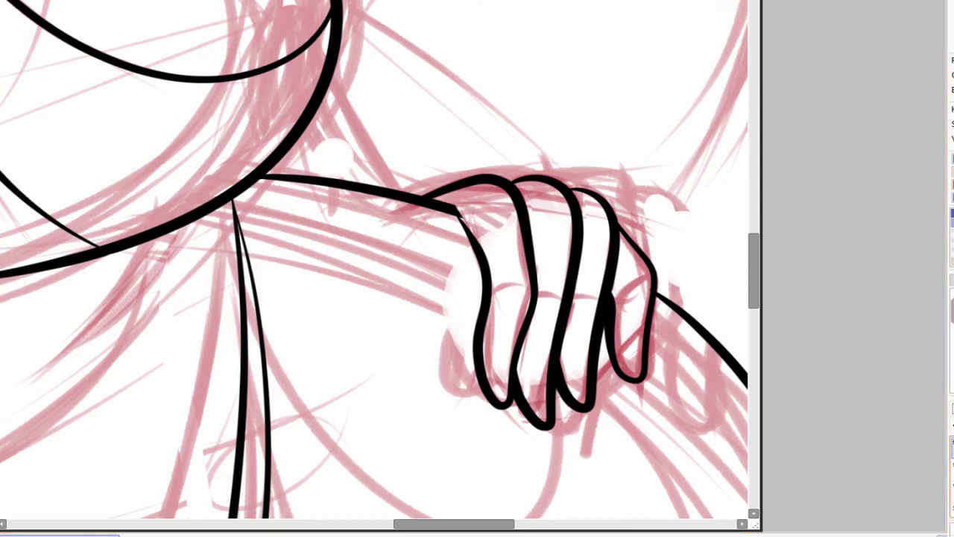
pyautogui.scroll(2, 415, 211)
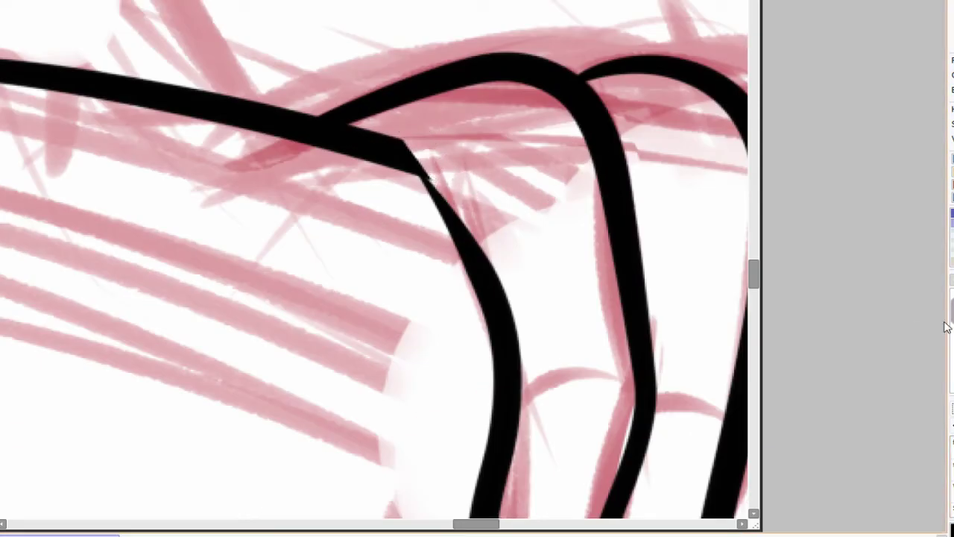
pyautogui.press('[')
pyautogui.moveTo(386, 122); pyautogui.dragTo(464, 218)
# Ink the drape panel's left edge and rounded hem corner, plus the leg line running from its tip to the canvas's lower edge.
pyautogui.scroll(-3, 545, 249)
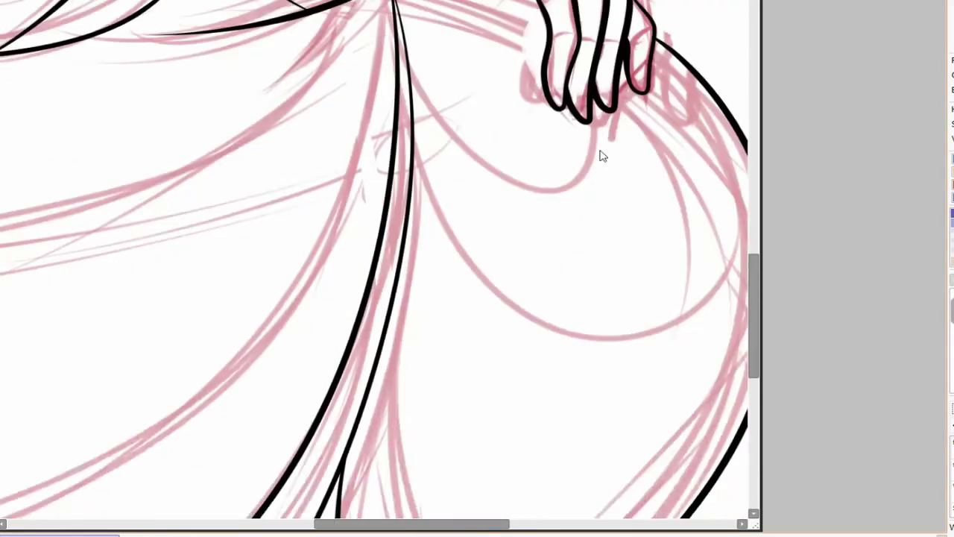
pyautogui.scroll(1, 518, 262)
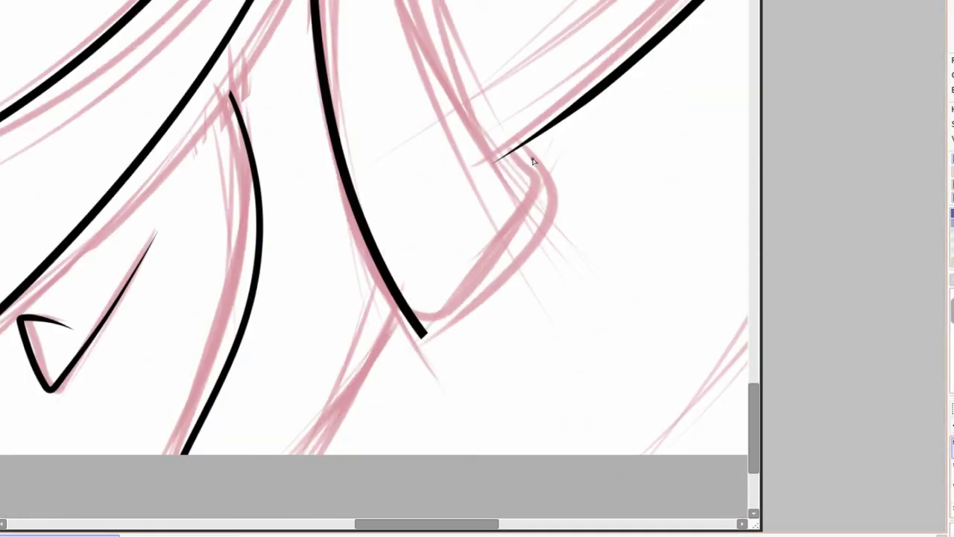
pyautogui.moveTo(424, 364); pyautogui.dragTo(388, 439)
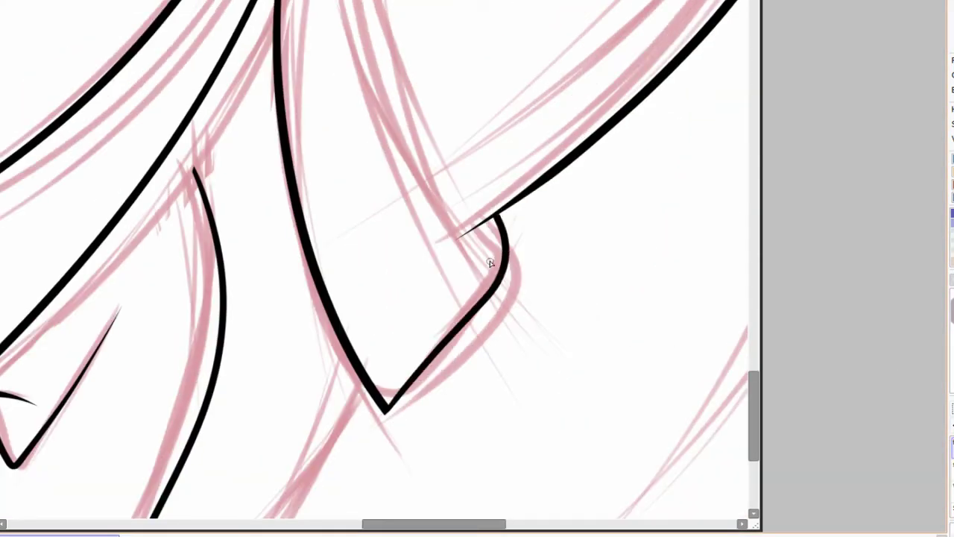
pyautogui.moveTo(369, 409); pyautogui.dragTo(423, 253)
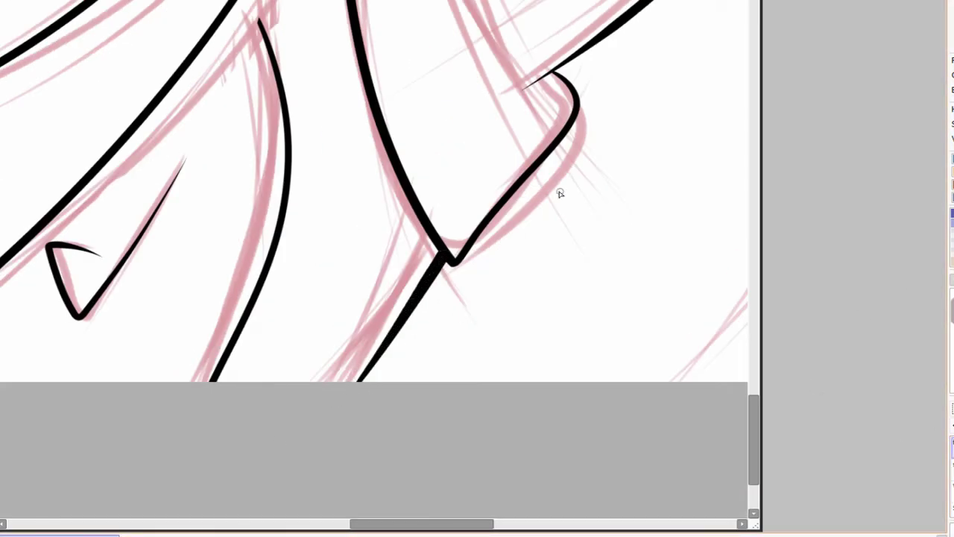
# Ink the drape panel's inner fold line and the two looping drape curves beneath the right hand.
pyautogui.scroll(-1, 696, 296)
pyautogui.scroll(-2, 696, 296)
pyautogui.scroll(2, 575, 316)
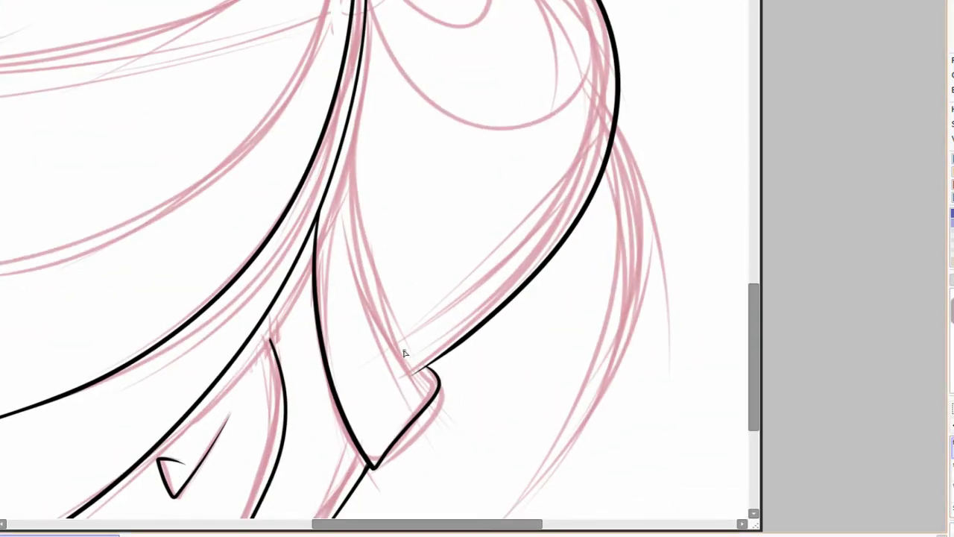
pyautogui.moveTo(436, 330); pyautogui.dragTo(420, 380)
pyautogui.moveTo(350, 97); pyautogui.dragTo(324, 233)
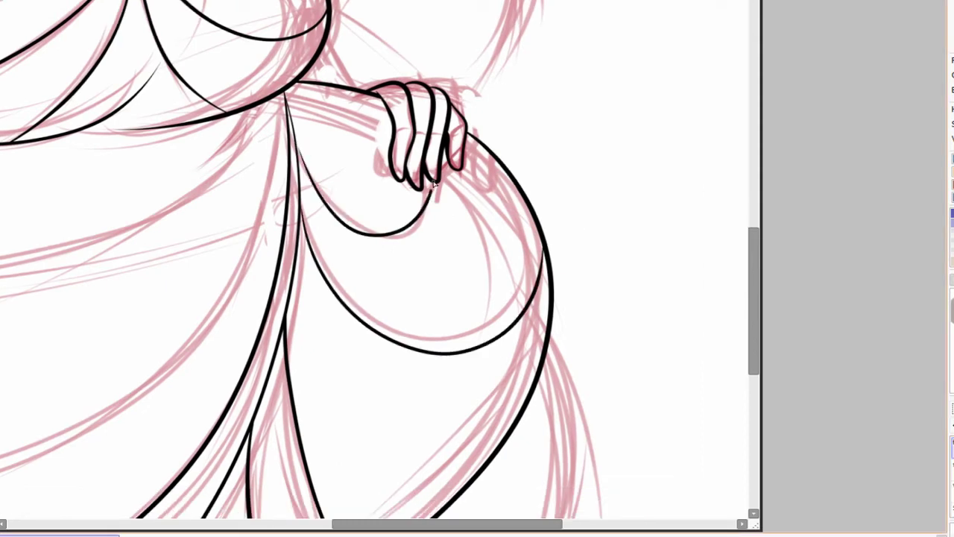
# Ink the short neck line from the right side of the jaw to the heart brooch.
pyautogui.scroll(-5, 435, 185)
pyautogui.scroll(5, 554, 320)
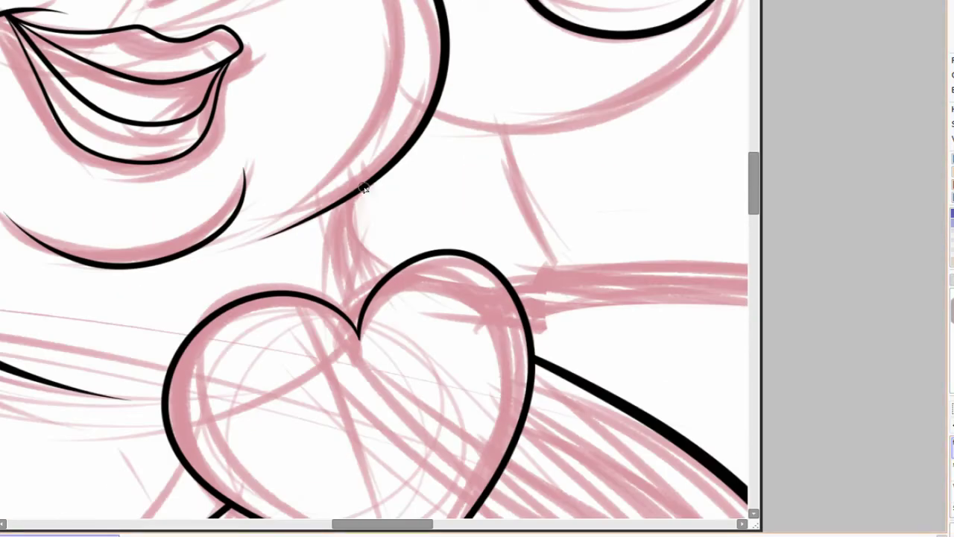
pyautogui.hotkey('ctrl', 'z')
pyautogui.scroll(-4, 376, 277)
pyautogui.scroll(3, 368, 334)
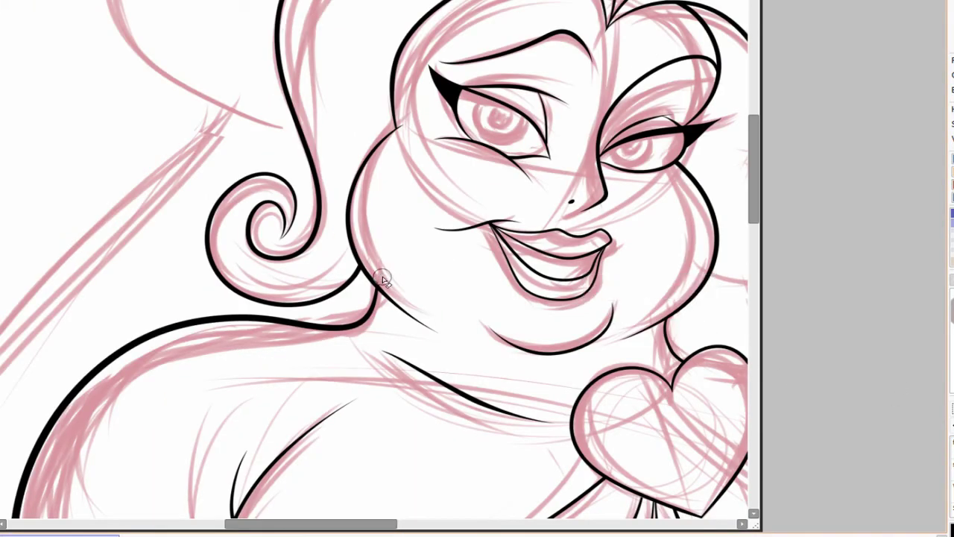
# Ink the outlines of the large rounded hair volumes on the left and right sides of the head.
pyautogui.scroll(-4, 382, 279)
pyautogui.scroll(4, 526, 249)
pyautogui.scroll(-4, 476, 343)
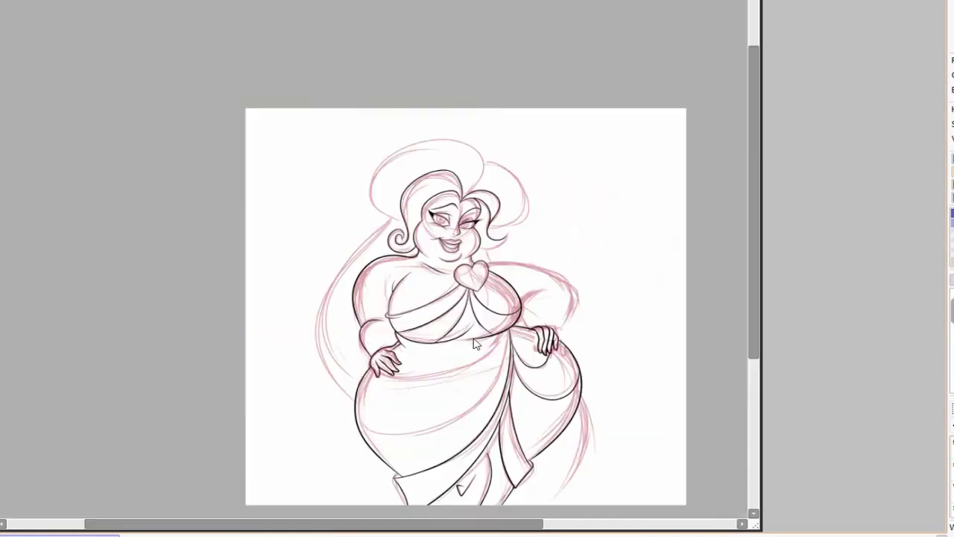
pyautogui.scroll(4, 476, 343)
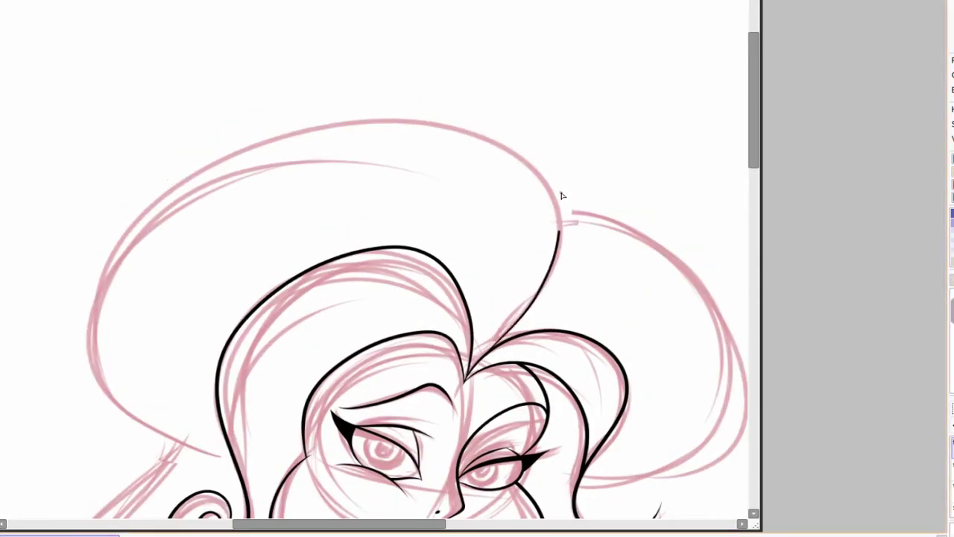
pyautogui.moveTo(523, 319); pyautogui.dragTo(86, 366)
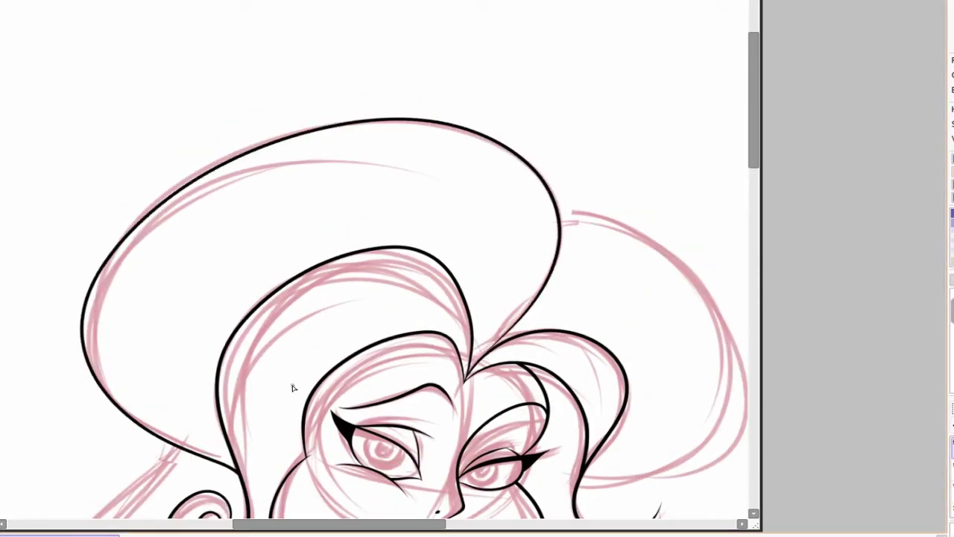
pyautogui.moveTo(679, 313); pyautogui.dragTo(493, 299)
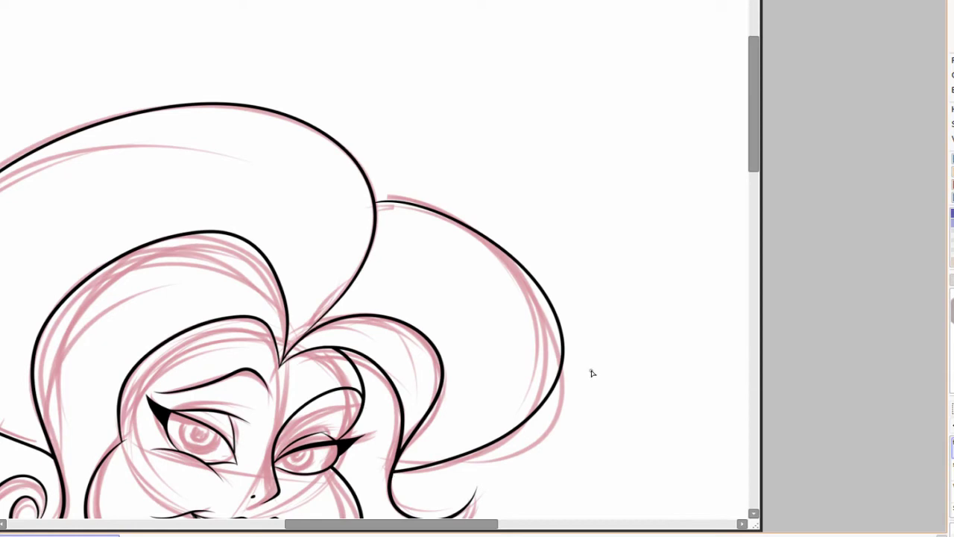
# Ink the long lower belly curve and the upper waist curve, both sweeping from the left hip area up to the drape's gathering point.
pyautogui.moveTo(511, 404); pyautogui.dragTo(648, 246)
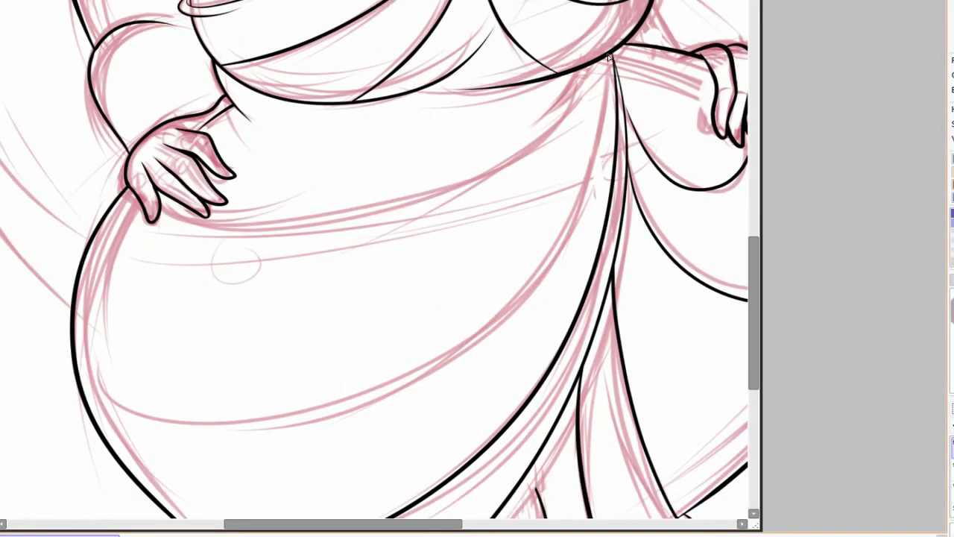
pyautogui.moveTo(75, 358)
pyautogui.mouseDown()
pyautogui.moveTo(464, 358)
pyautogui.moveTo(610, 81)
pyautogui.mouseUp()
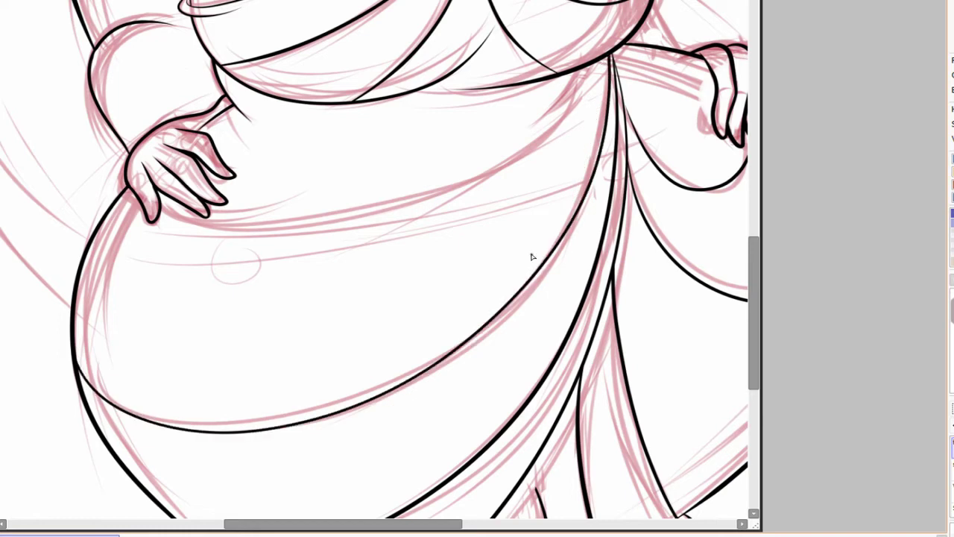
pyautogui.moveTo(532, 257); pyautogui.dragTo(522, 297)
pyautogui.moveTo(433, 254)
pyautogui.mouseDown()
pyautogui.moveTo(492, 270)
pyautogui.moveTo(666, 51)
pyautogui.moveTo(690, 224)
pyautogui.mouseUp()
pyautogui.moveTo(71, 38); pyautogui.dragTo(414, 447)
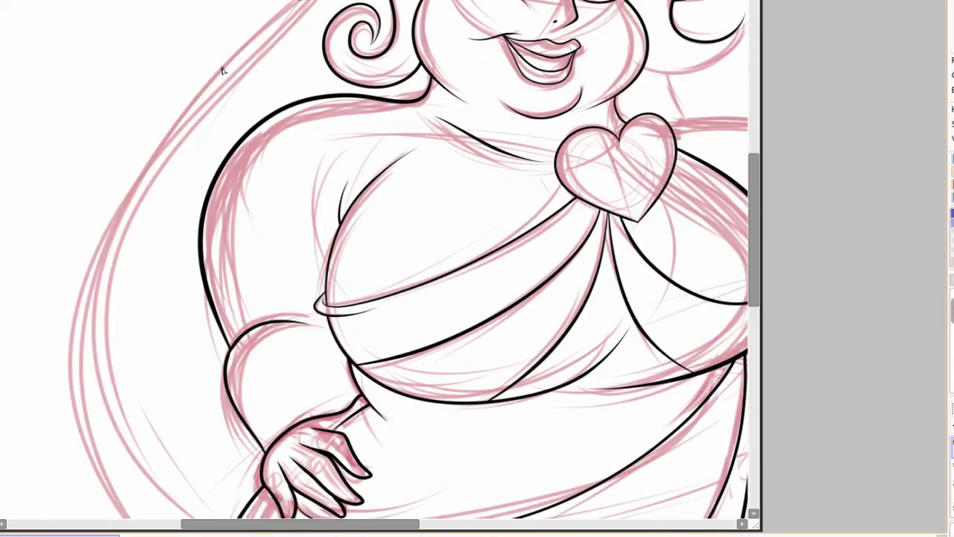
pyautogui.moveTo(223, 71); pyautogui.dragTo(120, 515)
pyautogui.hotkey('ctrl', 'z')
pyautogui.scroll(-2, 447, 298)
pyautogui.scroll(1, 447, 299)
# Ink the long sweeping curve behind the left arm from the hair to the hip, redrawing it bolder and trimming its upper end.
pyautogui.moveTo(413, 34); pyautogui.dragTo(429, 485)
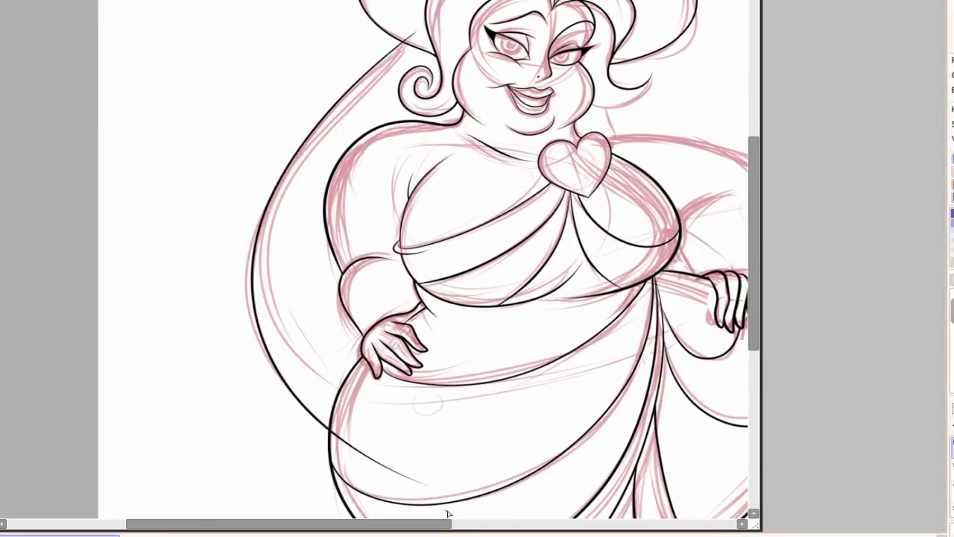
pyautogui.hotkey('ctrl', 'z')
pyautogui.hotkey('ctrl', 'y')
pyautogui.moveTo(525, 272); pyautogui.dragTo(525, 301)
pyautogui.hotkey('ctrl', 'z')
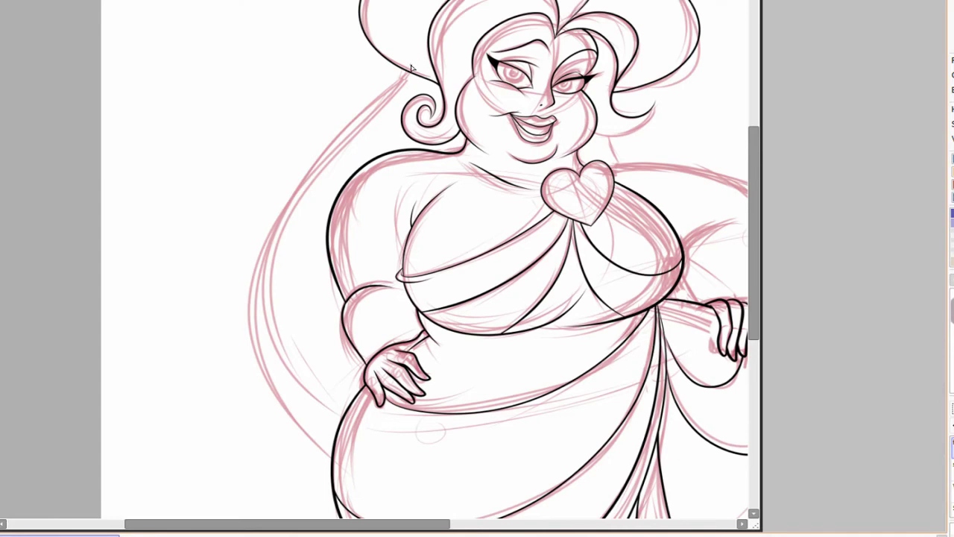
pyautogui.hotkey('ctrl', 'z')
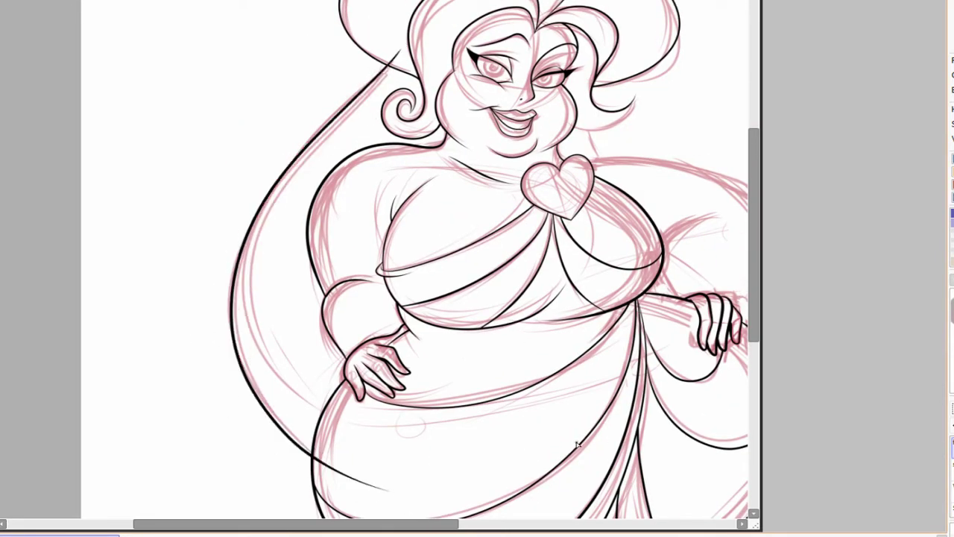
pyautogui.scroll(-2, 447, 410)
pyautogui.scroll(3, 486, 389)
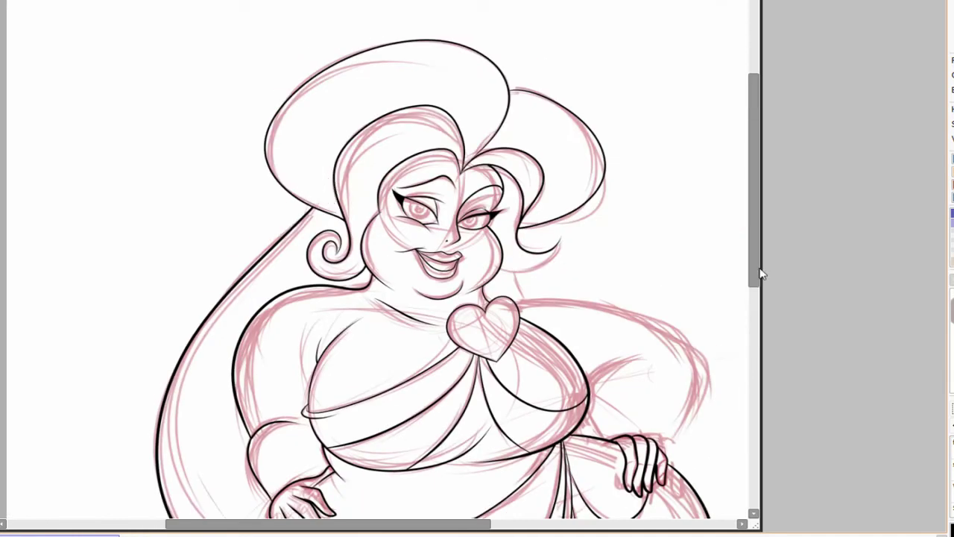
# Ink the lower edge of the right hair flip from its pointed tip back to the cheek.
pyautogui.scroll(2, 531, 304)
pyautogui.scroll(1, 456, 290)
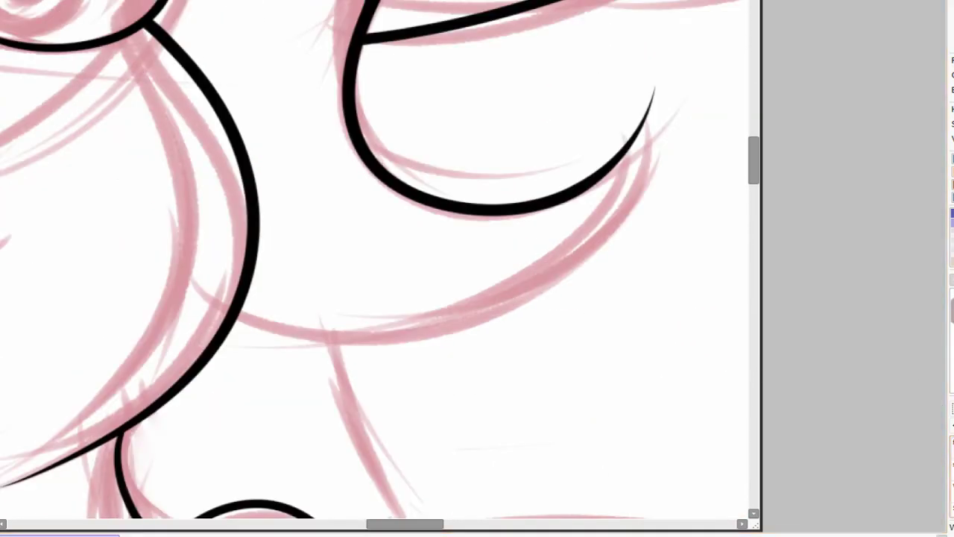
pyautogui.moveTo(654, 88)
pyautogui.mouseDown()
pyautogui.moveTo(426, 343)
pyautogui.moveTo(234, 321)
pyautogui.mouseUp()
pyautogui.moveTo(648, 201); pyautogui.dragTo(472, 349)
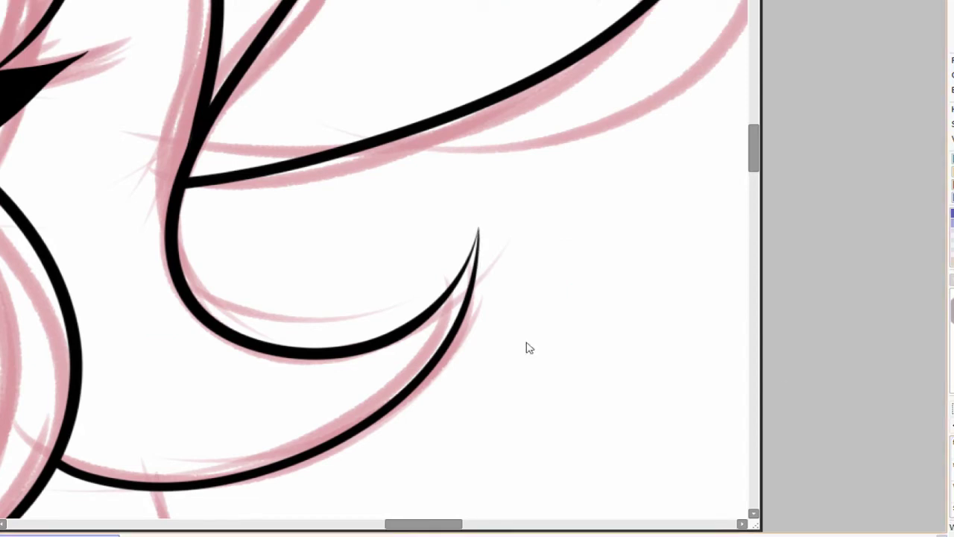
pyautogui.scroll(-3, 526, 348)
pyautogui.scroll(3, 547, 234)
pyautogui.moveTo(735, 360); pyautogui.dragTo(735, 402)
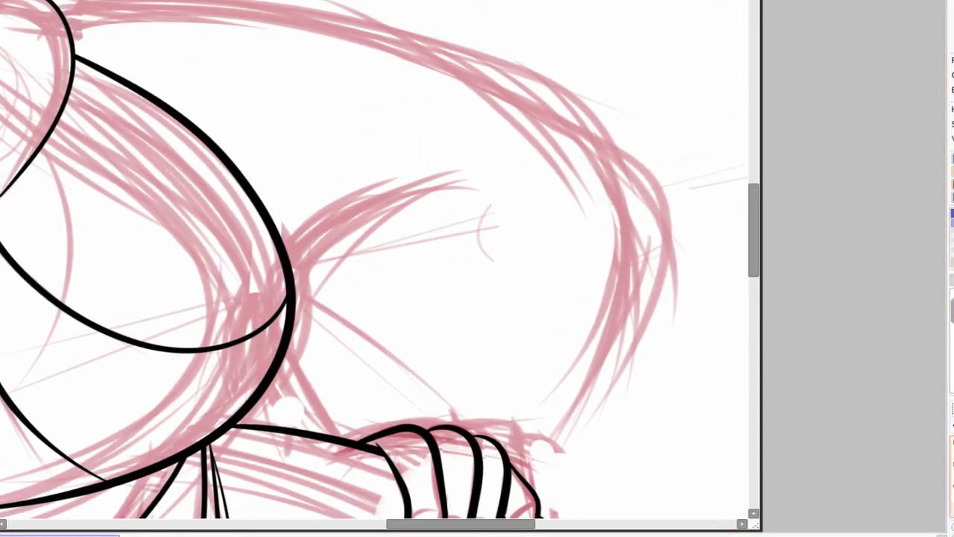
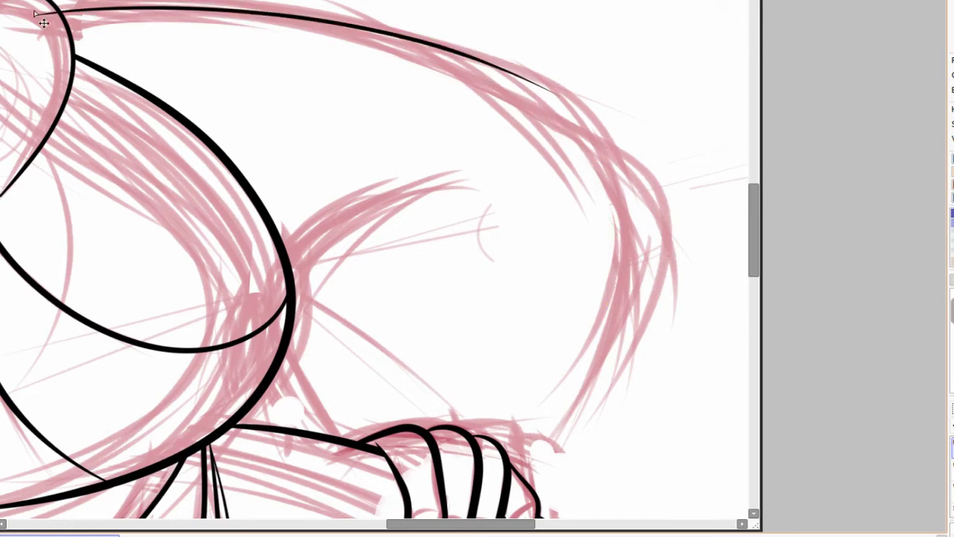
pyautogui.moveTo(552, 89)
pyautogui.mouseDown()
pyautogui.moveTo(640, 182)
pyautogui.moveTo(514, 477)
pyautogui.mouseUp()
pyautogui.moveTo(515, 477); pyautogui.dragTo(530, 372)
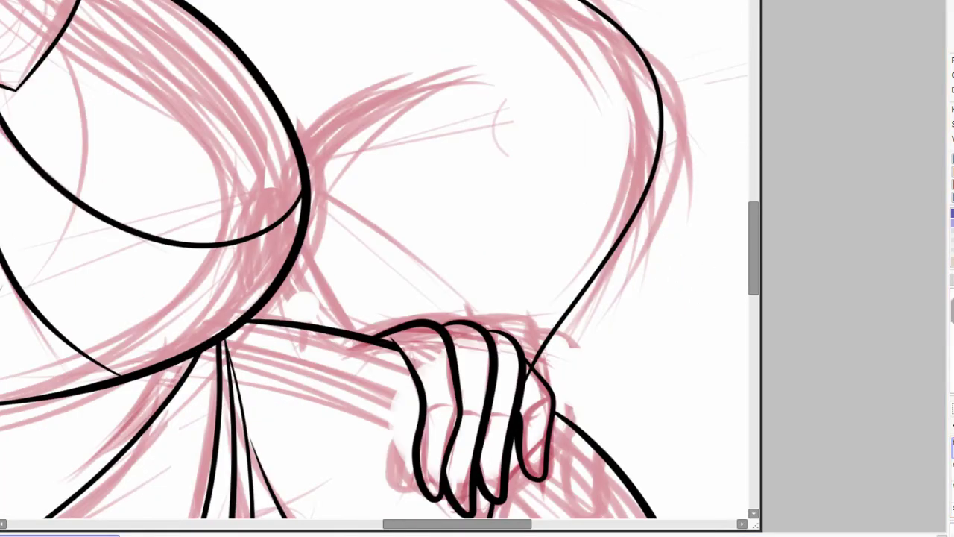
pyautogui.hotkey('ctrl', 'z')
pyautogui.scroll(-2, 605, 346)
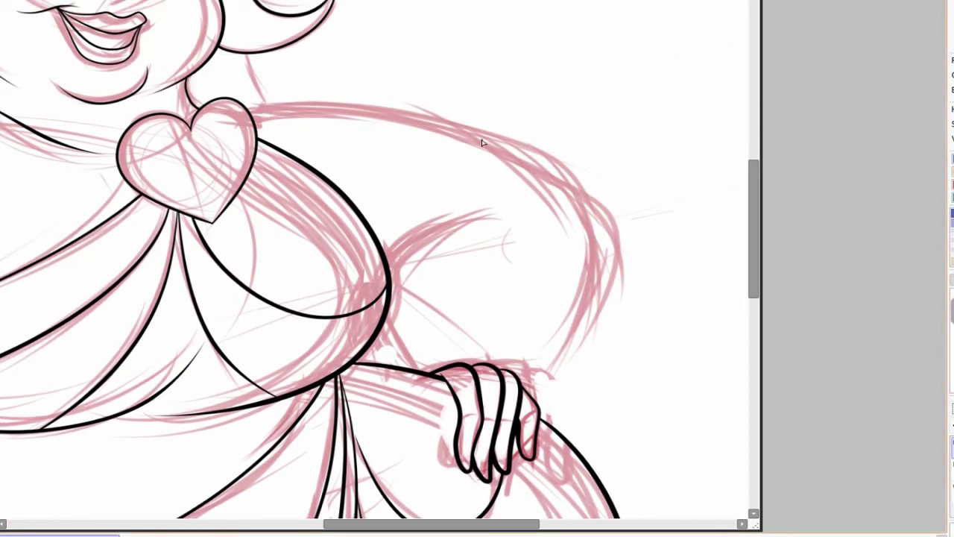
pyautogui.moveTo(211, 120)
pyautogui.mouseDown()
pyautogui.moveTo(586, 200)
pyautogui.moveTo(525, 403)
pyautogui.mouseUp()
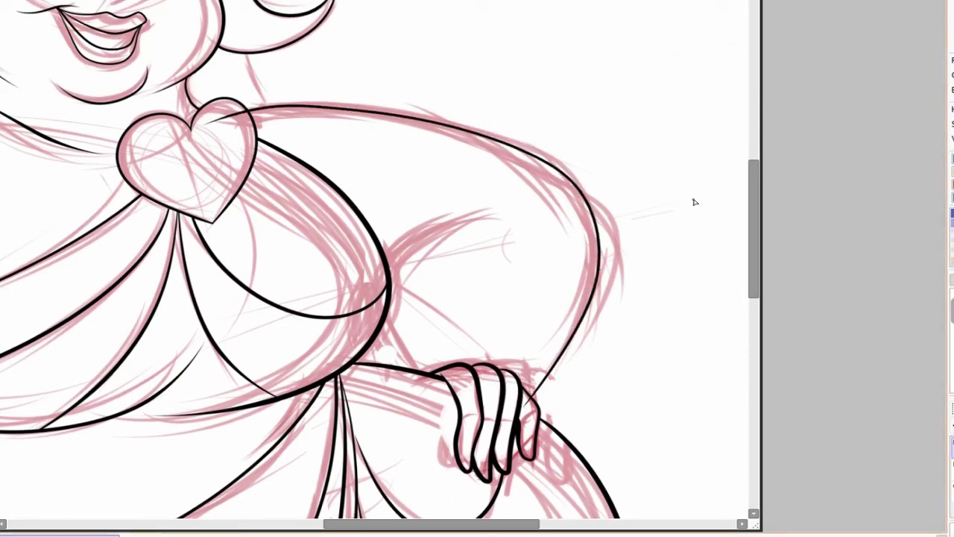
pyautogui.hotkey('ctrl', 'z')
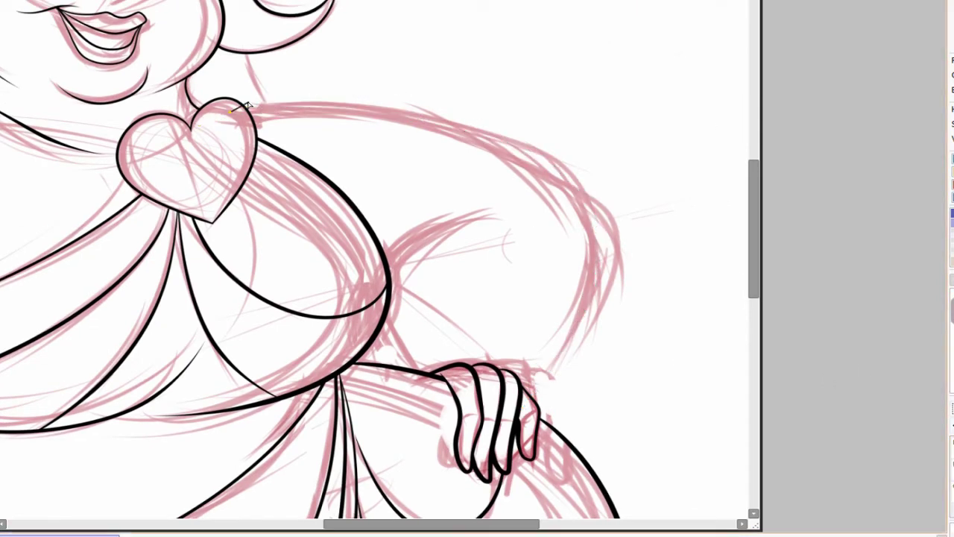
# Draw the right arm's outer outline as one curve from the heart brooch around the elbow to the hand, adjusting its control points.
pyautogui.moveTo(231, 111); pyautogui.dragTo(600, 206)
pyautogui.click(601, 205)
pyautogui.doubleClick(527, 383)
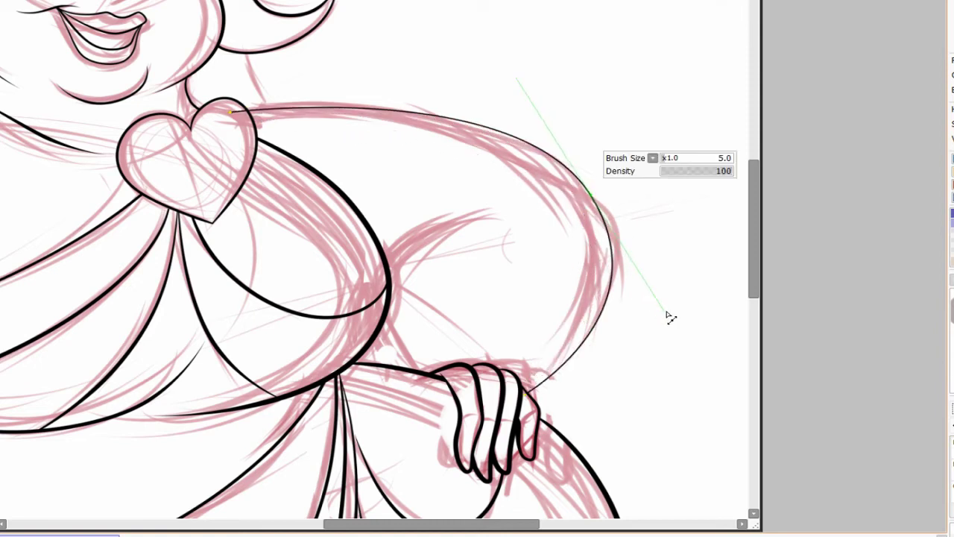
pyautogui.click(571, 338)
pyautogui.moveTo(570, 338); pyautogui.dragTo(579, 360)
pyautogui.press('Return')
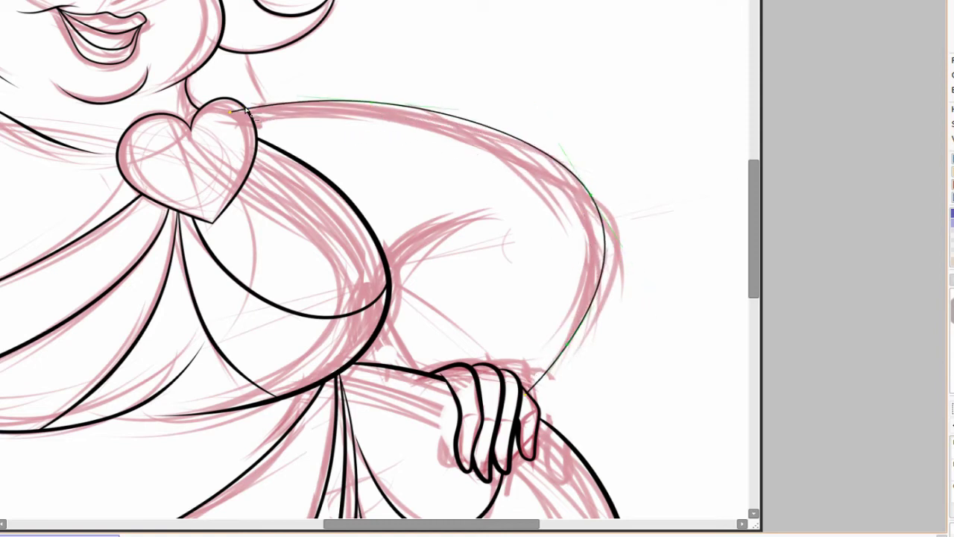
# Thicken the right arm's outer outline along its length and refine the curve near the hand.
pyautogui.moveTo(254, 105); pyautogui.dragTo(325, 84)
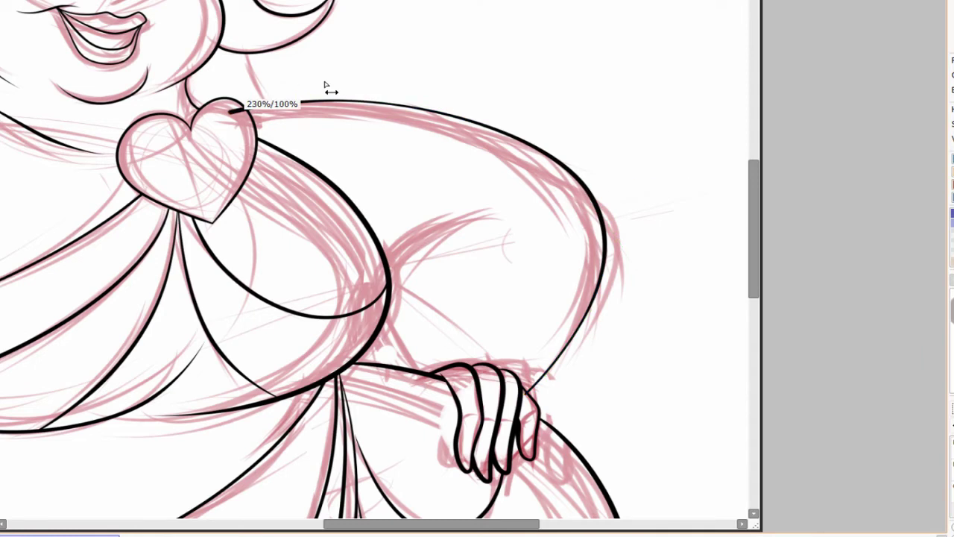
pyautogui.moveTo(570, 348); pyautogui.dragTo(545, 382)
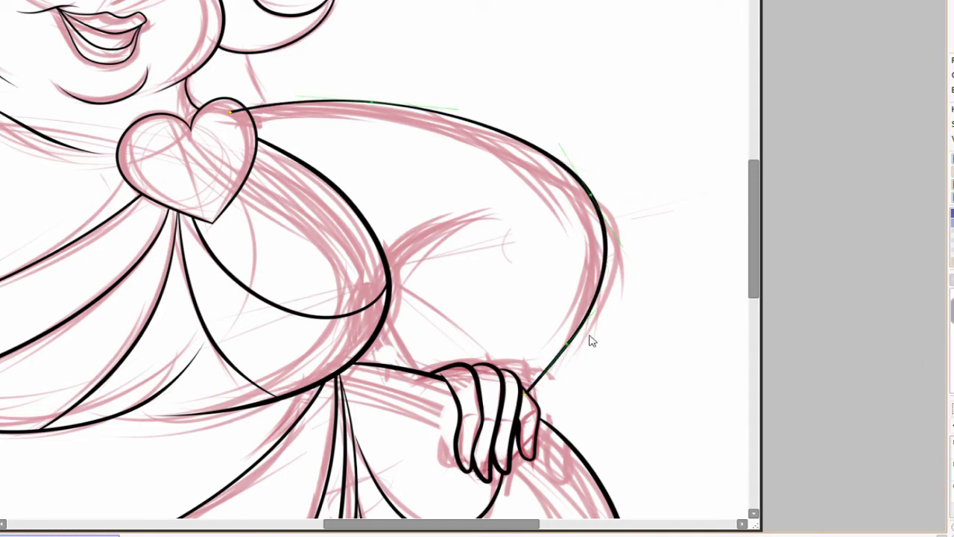
pyautogui.moveTo(417, 105); pyautogui.dragTo(435, 88)
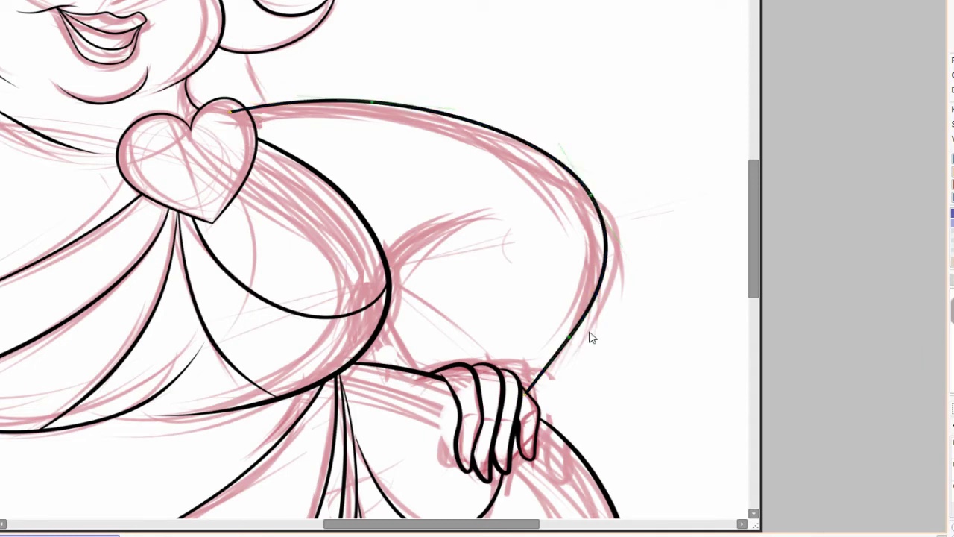
# Erase the arm line's overlap inside the heart brooch and clean up the neck line where it meets the heart.
pyautogui.scroll(-2, 590, 337)
pyautogui.scroll(7, 273, 192)
pyautogui.hscroll(-5, 273, 192)
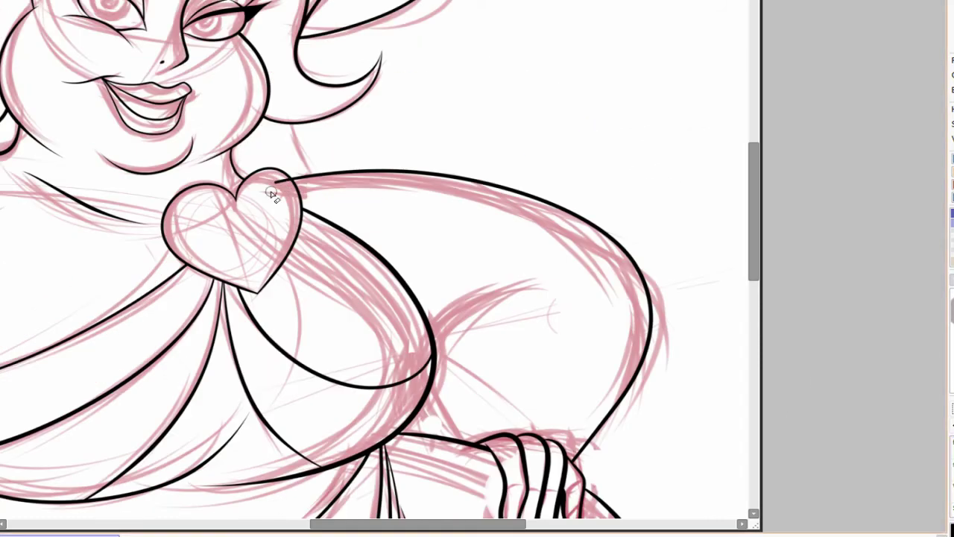
pyautogui.scroll(5, 407, 266)
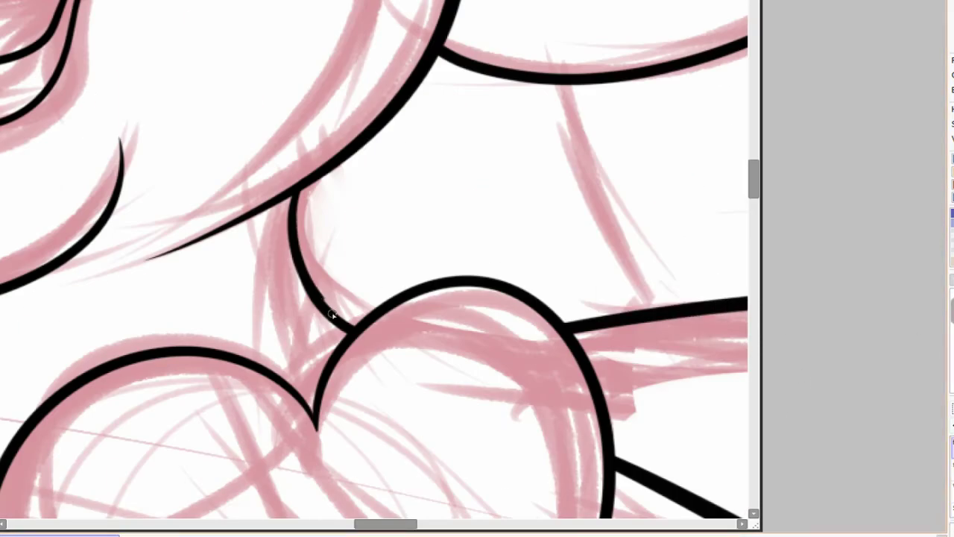
pyautogui.press('[')
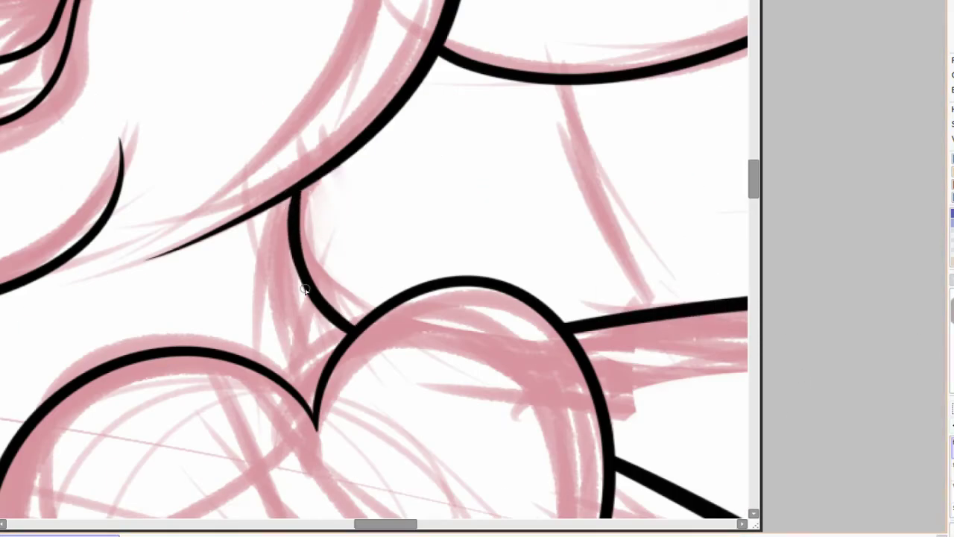
# Ink the inner elbow crease and the short inner arm line down to the forearm, trimming their ends inside the bust outline.
pyautogui.scroll(-5, 305, 290)
pyautogui.scroll(4, 353, 254)
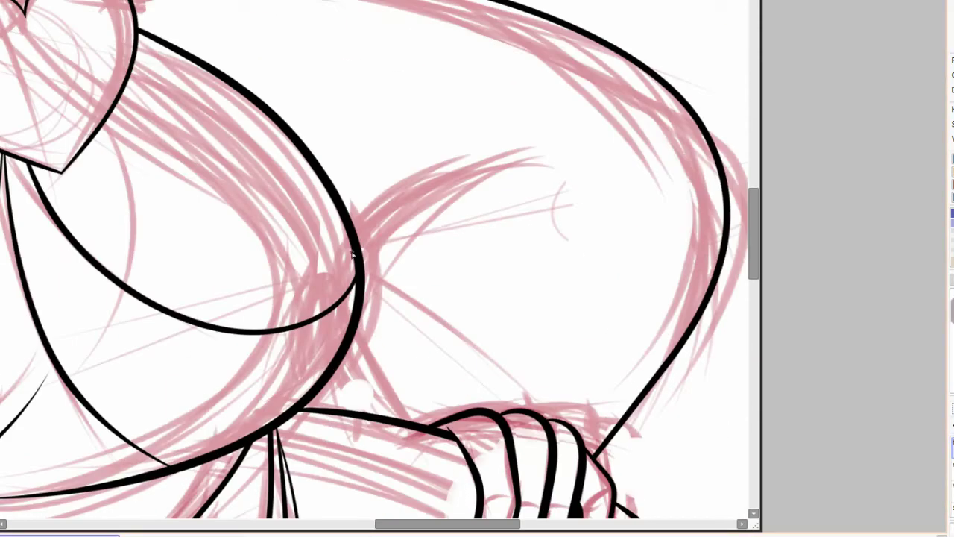
pyautogui.hotkey('ctrl', 'z')
pyautogui.moveTo(424, 432)
pyautogui.mouseDown()
pyautogui.moveTo(340, 240)
pyautogui.moveTo(354, 202)
pyautogui.moveTo(501, 152)
pyautogui.moveTo(547, 153)
pyautogui.mouseUp()
pyautogui.hotkey('ctrl', 'z')
pyautogui.hotkey('ctrl', 'z')
pyautogui.hotkey('ctrl', 'z')
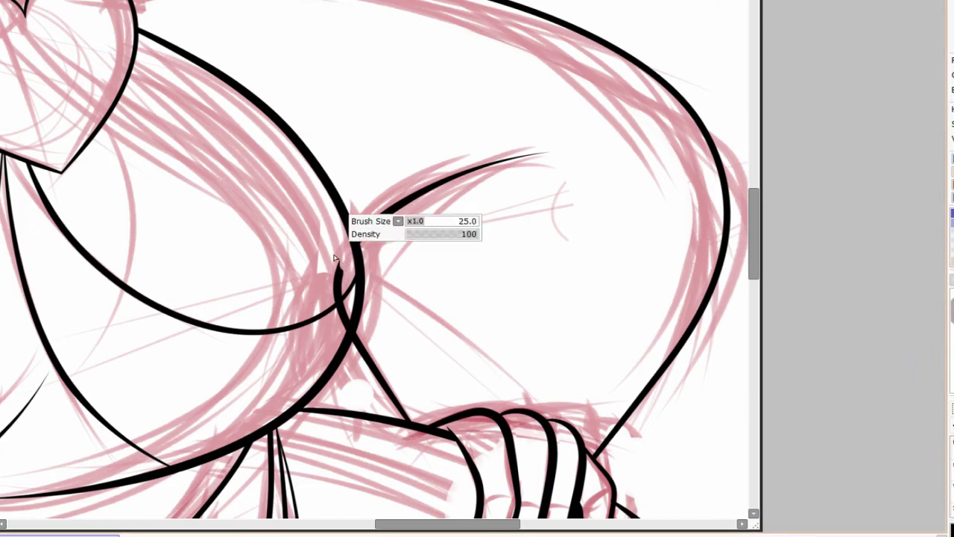
pyautogui.scroll(-5, 610, 258)
pyautogui.scroll(5, 610, 257)
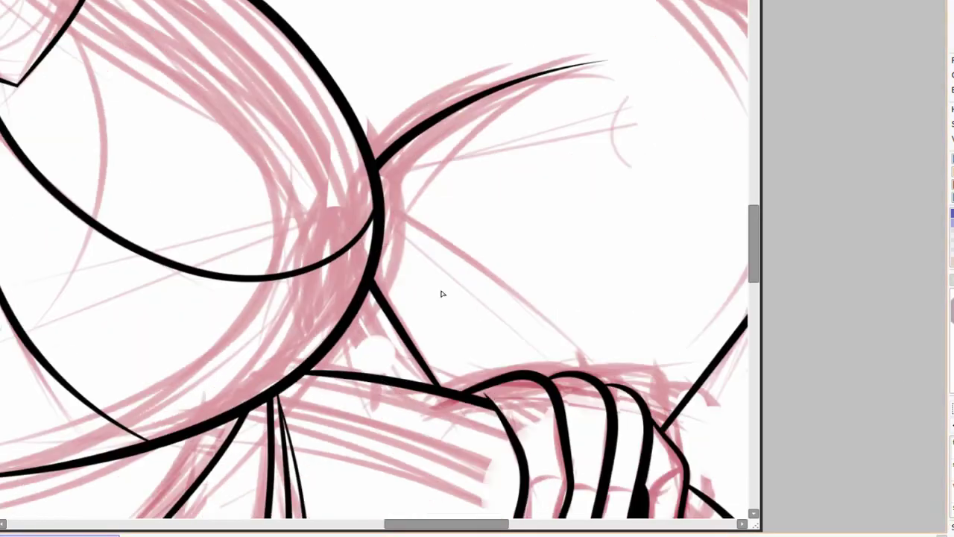
# Select the short inner arm line and transform it so it runs from the bust outline to the base of the knuckles.
pyautogui.click(407, 321)
pyautogui.moveTo(425, 335); pyautogui.dragTo(431, 351)
pyautogui.moveTo(418, 269); pyautogui.dragTo(415, 249)
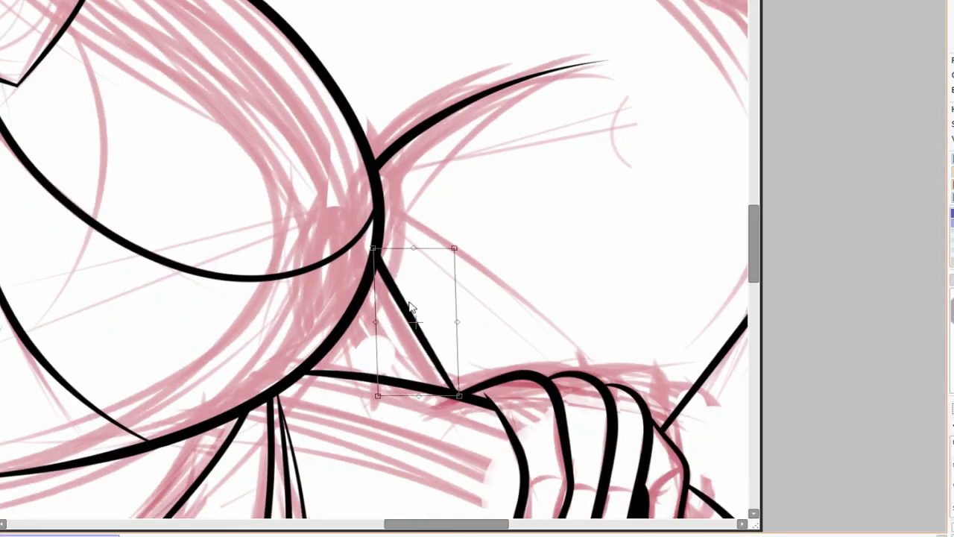
pyautogui.hotkey('ctrl', 'd')
# Fit an ellipse ruler over the left eye's sketched iris and ink the iris outline below the upper eyelid.
pyautogui.scroll(-5, 409, 307)
pyautogui.scroll(4, 410, 306)
pyautogui.moveTo(489, 348)
pyautogui.mouseDown()
pyautogui.moveTo(614, 231)
pyautogui.moveTo(671, 515)
pyautogui.mouseUp()
pyautogui.scroll(-2, 506, 338)
pyautogui.scroll(6, 437, 181)
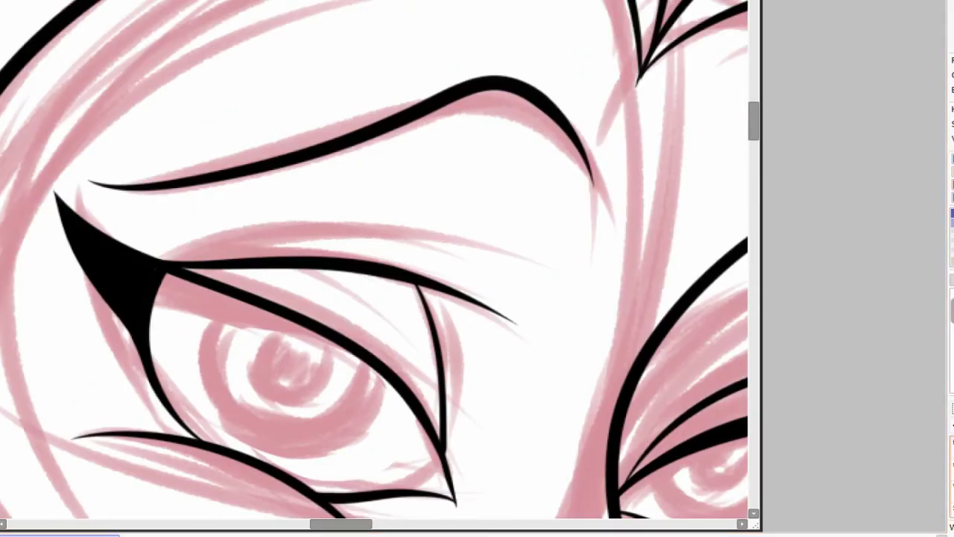
pyautogui.hotkey('ctrl', 'v')
pyautogui.moveTo(351, 233); pyautogui.dragTo(351, 349)
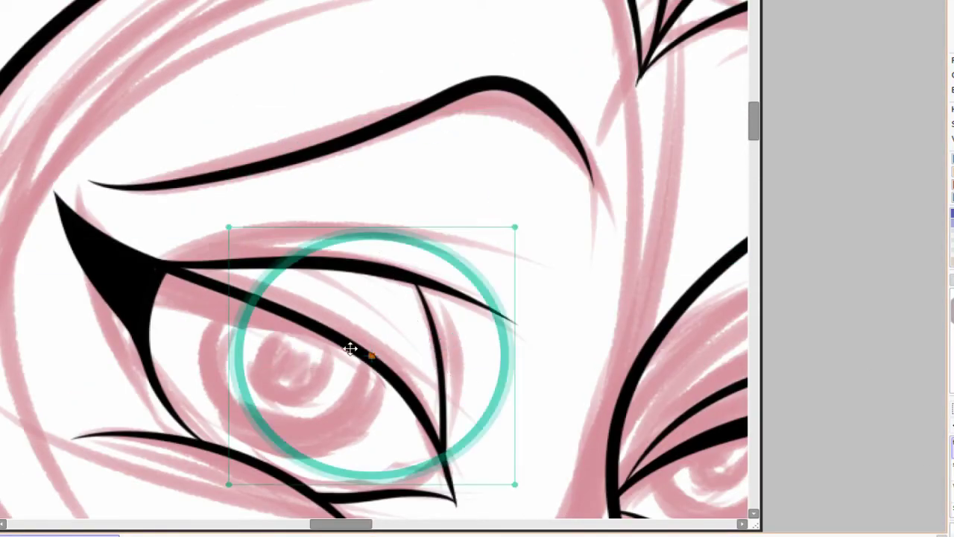
pyautogui.moveTo(516, 226); pyautogui.dragTo(390, 266)
pyautogui.moveTo(283, 358); pyautogui.dragTo(298, 366)
pyautogui.moveTo(341, 449); pyautogui.dragTo(335, 445)
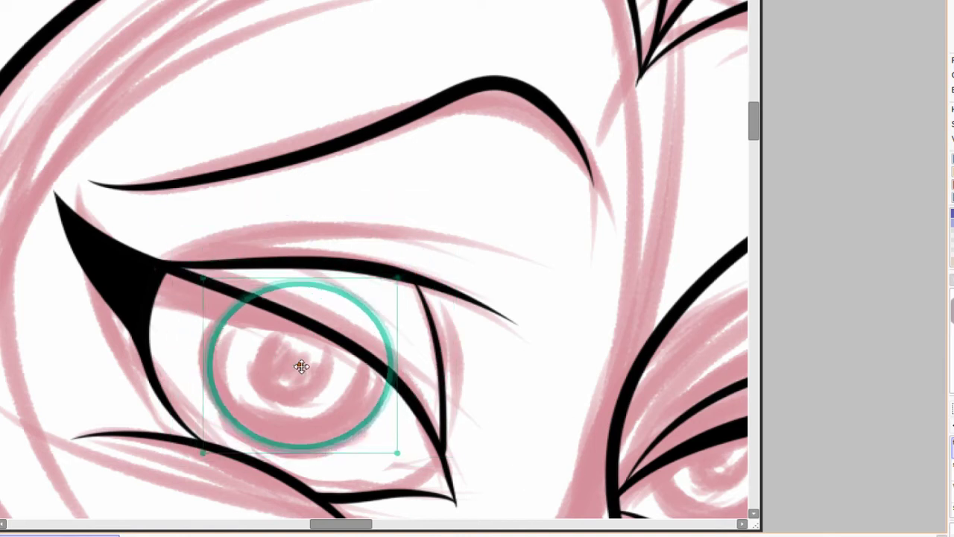
# Move and shrink the ellipse ruler to fit the right eye's iris, and ink the iris outline with a tapered inner side.
pyautogui.moveTo(481, 438); pyautogui.dragTo(456, 317)
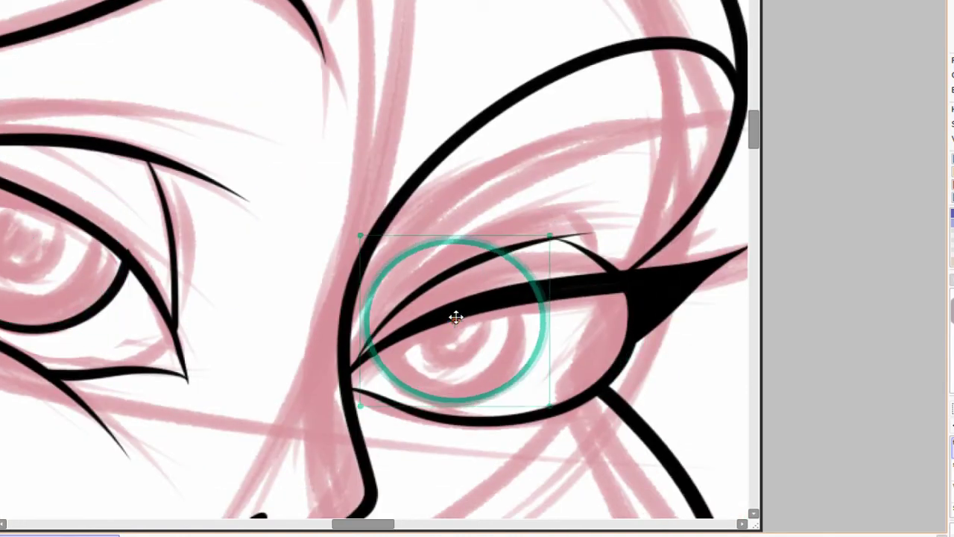
pyautogui.moveTo(360, 236); pyautogui.dragTo(394, 266)
pyautogui.moveTo(537, 266); pyautogui.dragTo(519, 284)
pyautogui.press('Return')
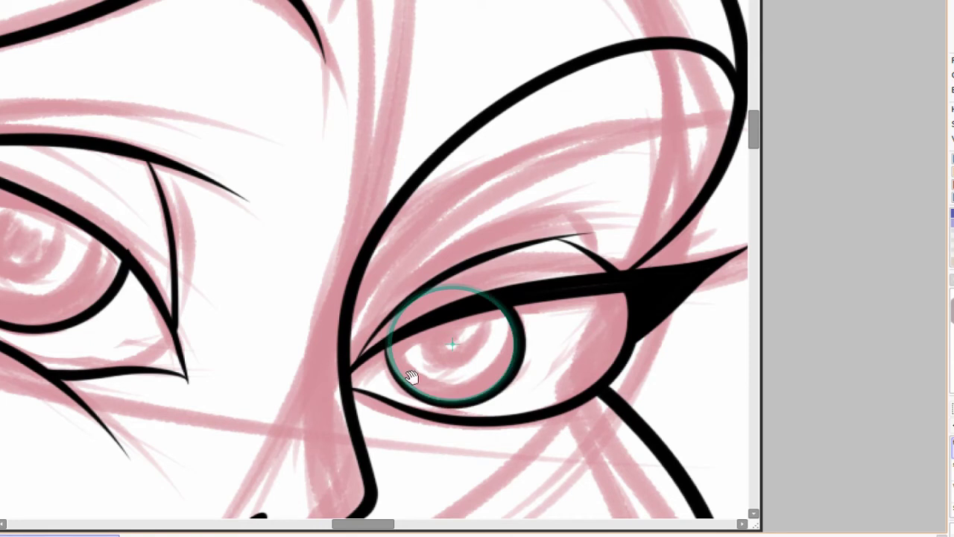
pyautogui.moveTo(411, 377); pyautogui.dragTo(508, 360)
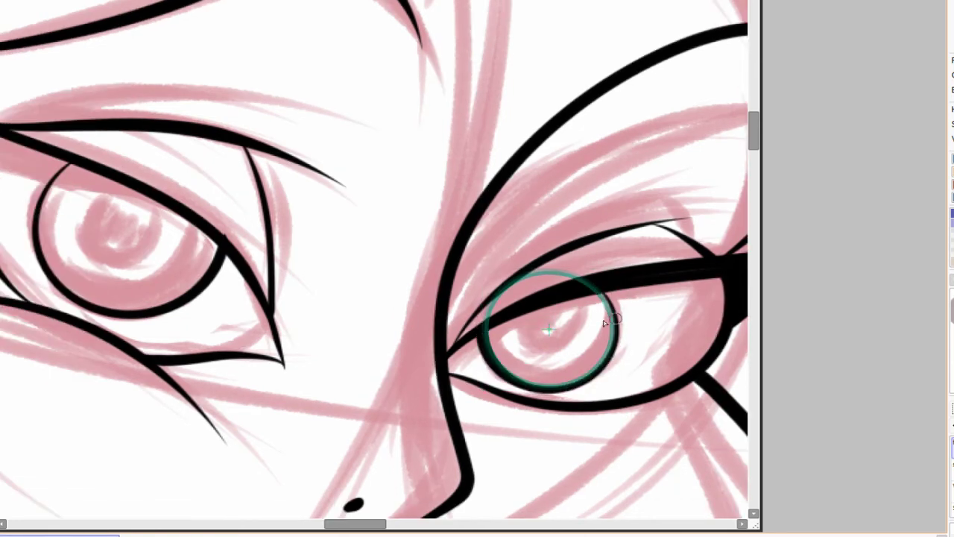
pyautogui.scroll(1, 606, 323)
pyautogui.scroll(-1, 589, 303)
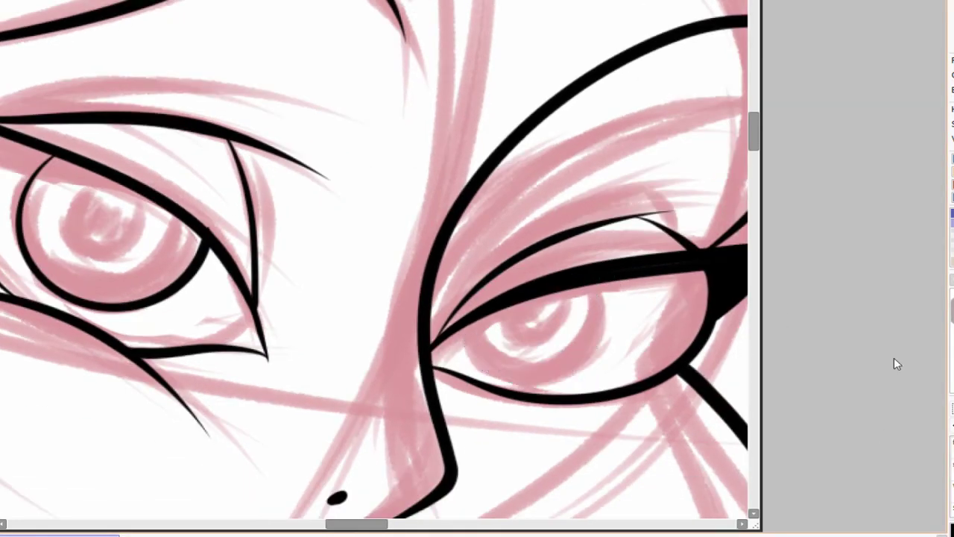
pyautogui.moveTo(466, 329)
pyautogui.mouseDown()
pyautogui.moveTo(560, 377)
pyautogui.moveTo(573, 275)
pyautogui.mouseUp()
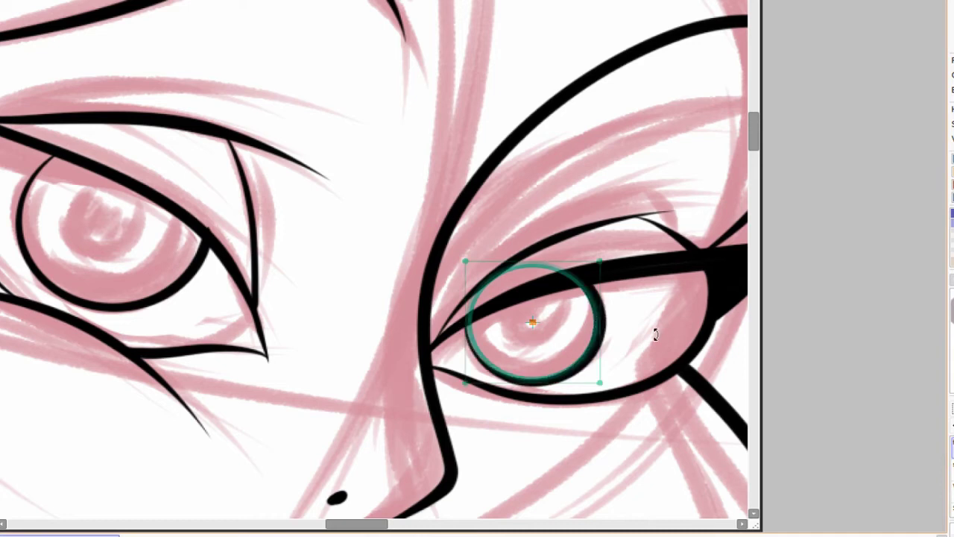
pyautogui.scroll(-4, 599, 336)
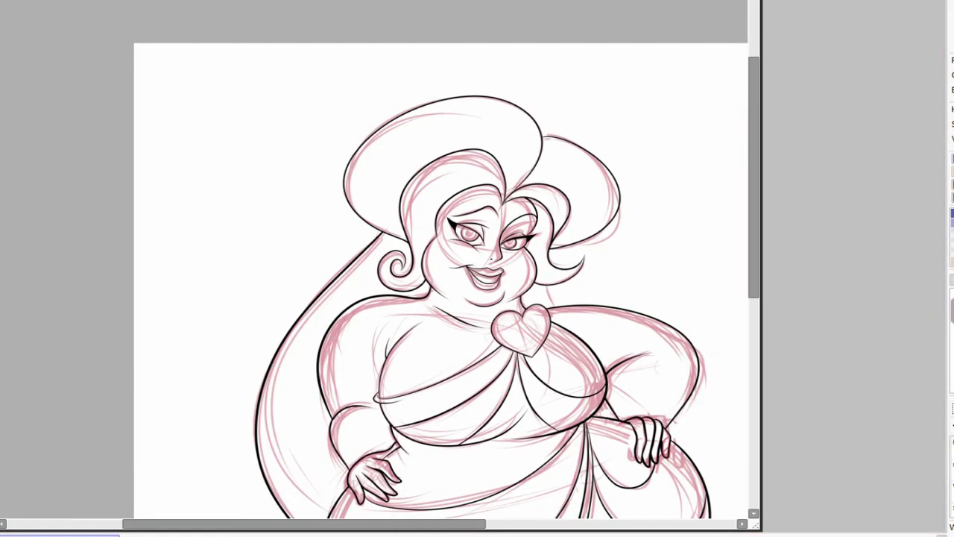
# Ink the right eye's pupil with a small ellipse ruler, redoing the first stroke, and fill it solid black.
pyautogui.scroll(6, 486, 371)
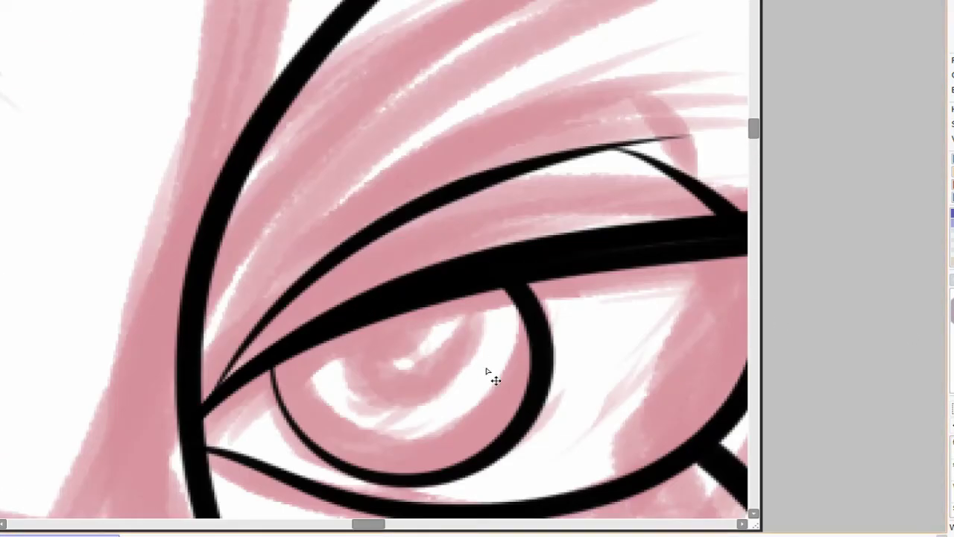
pyautogui.moveTo(486, 371)
pyautogui.mouseDown()
pyautogui.moveTo(426, 368)
pyautogui.moveTo(411, 356)
pyautogui.moveTo(463, 388)
pyautogui.mouseUp()
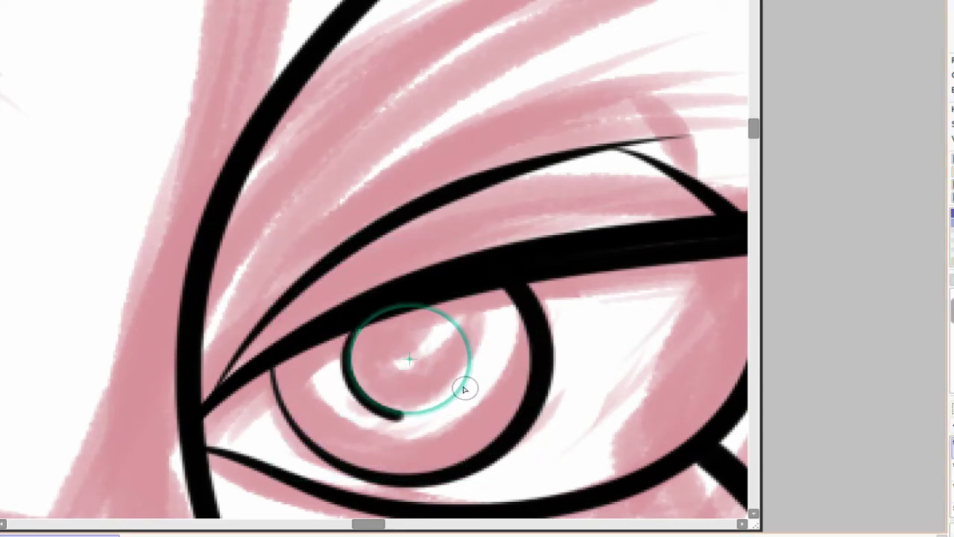
pyautogui.hotkey('ctrl', 'z')
pyautogui.moveTo(396, 369); pyautogui.dragTo(320, 366)
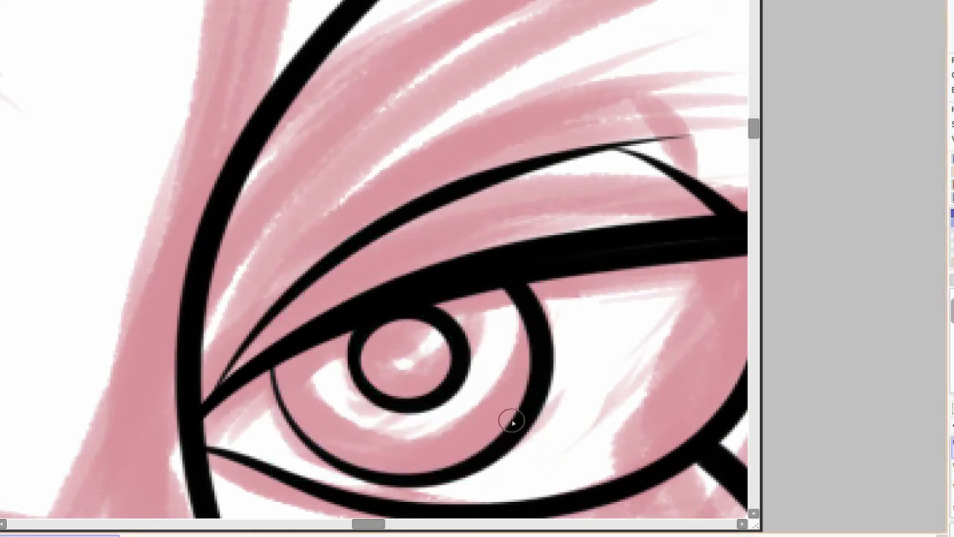
pyautogui.moveTo(388, 346); pyautogui.dragTo(395, 410)
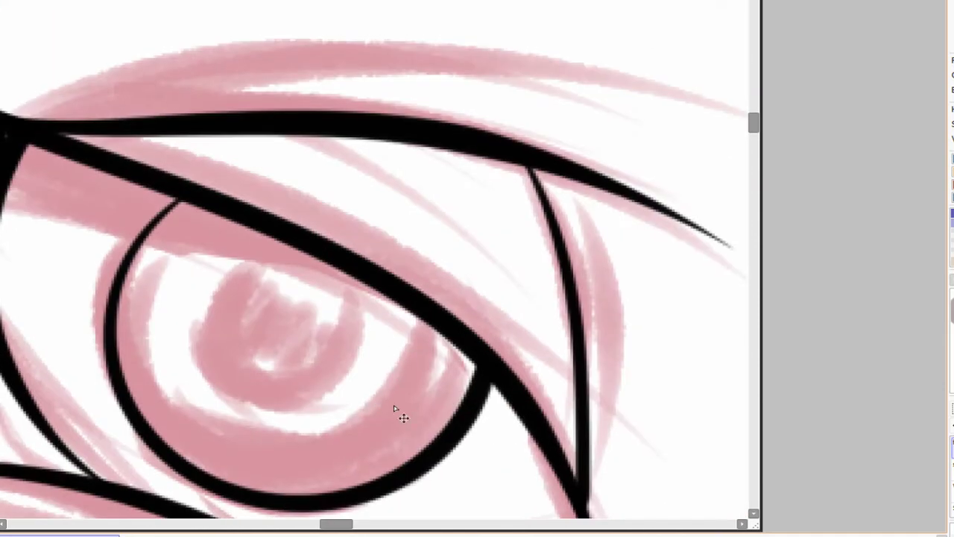
# Resize the ellipse ruler for the left eye's pupil, ink it, and fill it solid black with the red sketch hidden.
pyautogui.scroll(-3, 567, 282)
pyautogui.scroll(3, 556, 377)
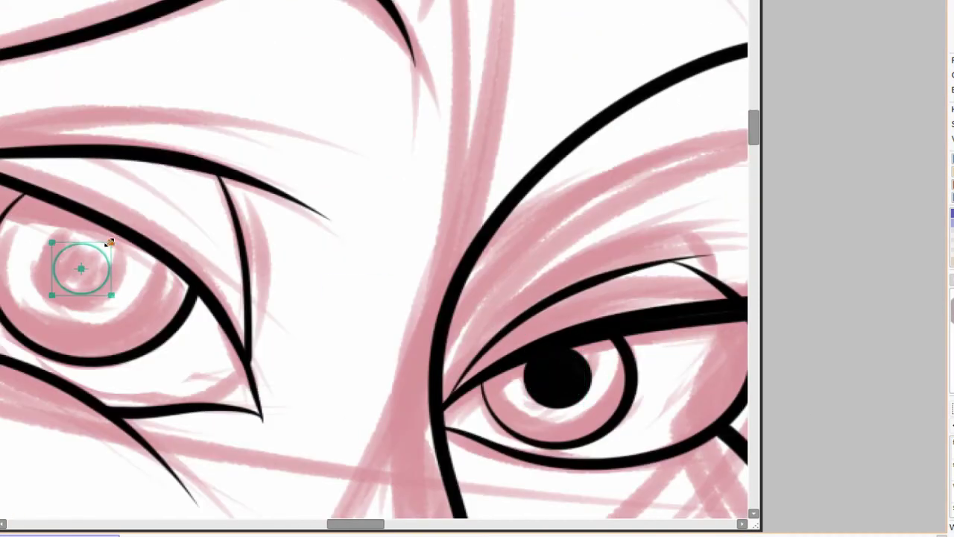
pyautogui.moveTo(109, 243)
pyautogui.mouseDown()
pyautogui.moveTo(139, 228)
pyautogui.moveTo(86, 226)
pyautogui.mouseUp()
pyautogui.click(950, 213)
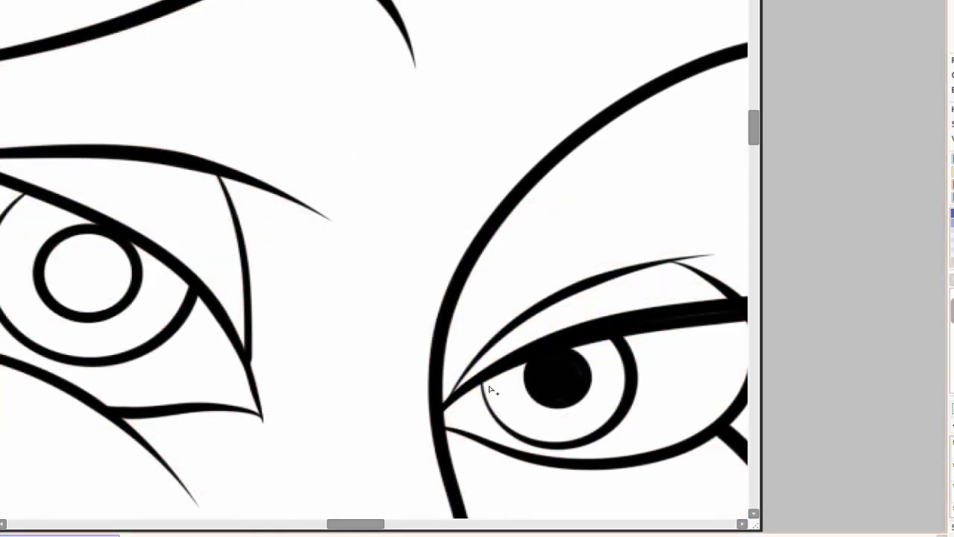
pyautogui.scroll(-3, 590, 405)
pyautogui.scroll(3, 364, 344)
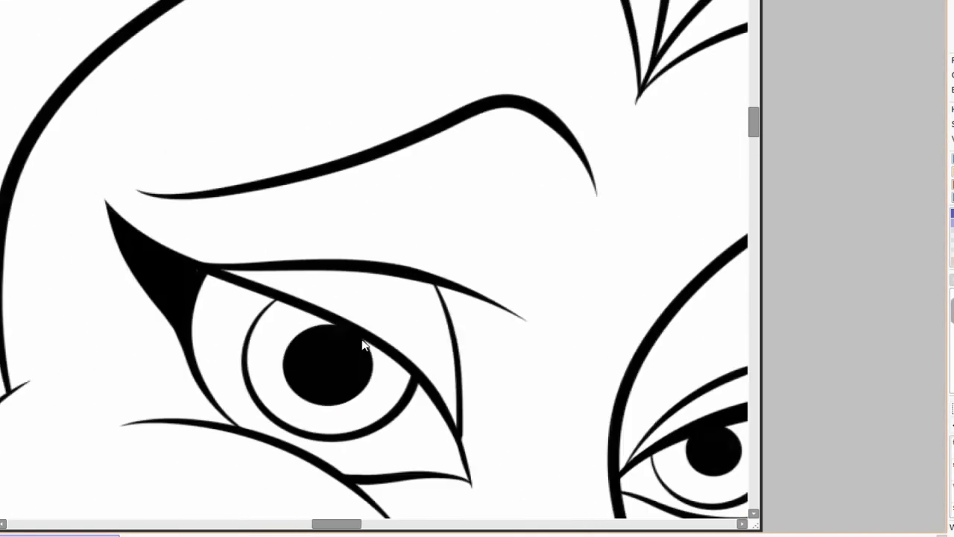
# Select the left eye's pupil and scale it down slightly so it sits clear of the upper eyelid.
pyautogui.scroll(3, 364, 344)
pyautogui.moveTo(213, 249); pyautogui.dragTo(458, 457)
pyautogui.hotkey('ctrl', 't')
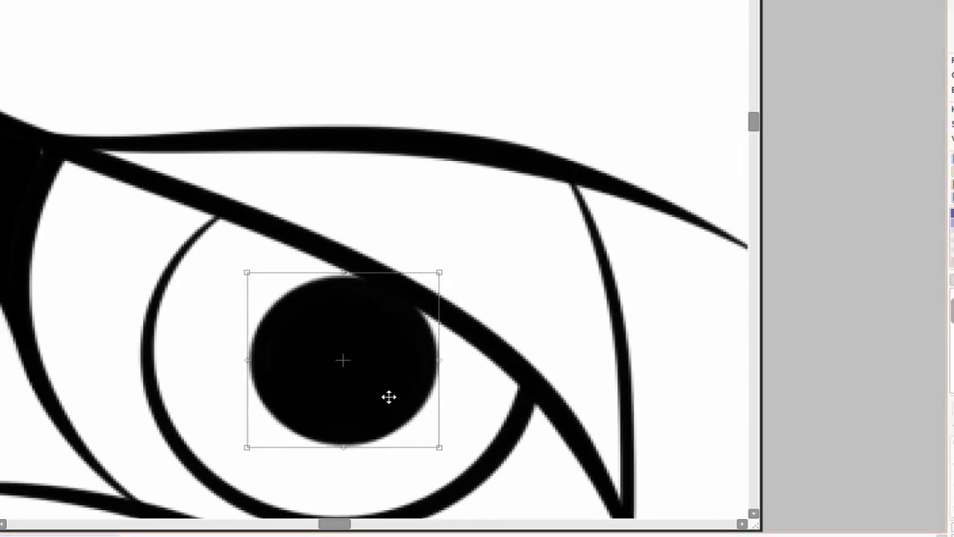
pyautogui.press('Return')
pyautogui.scroll(-3, 598, 405)
pyautogui.scroll(3, 589, 351)
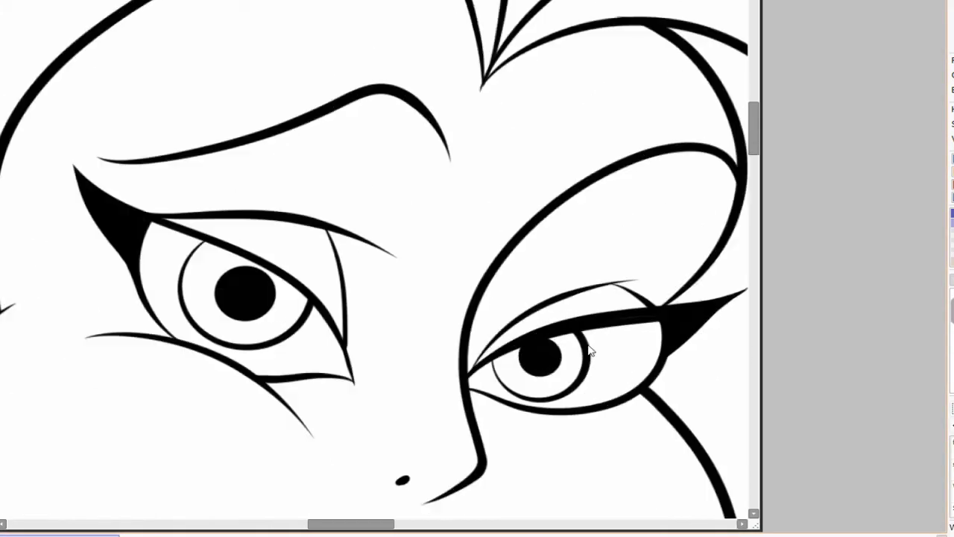
# Transform the right eye's selected pupil, shifting it slightly lower within the iris.
pyautogui.scroll(2, 589, 351)
pyautogui.hotkey('ctrl', 't')
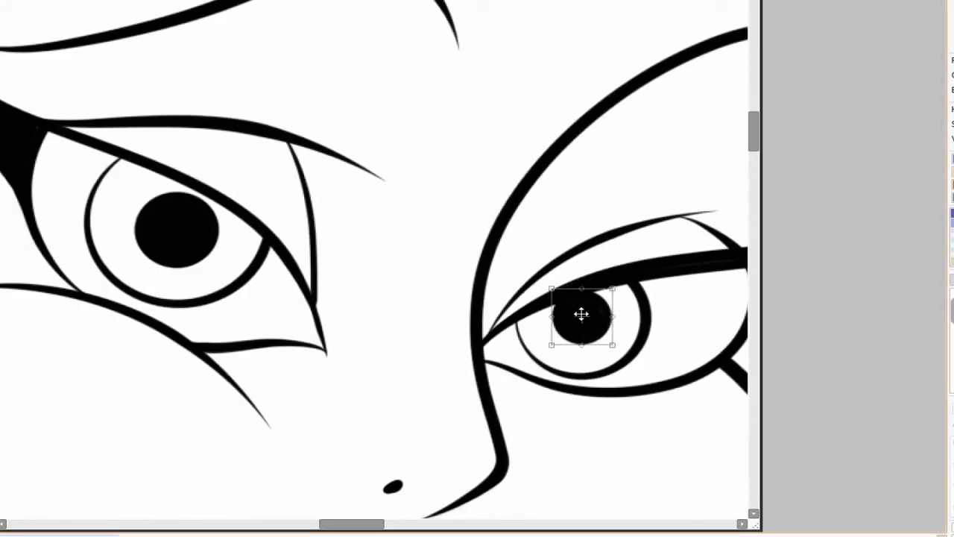
pyautogui.moveTo(583, 318); pyautogui.dragTo(600, 338)
pyautogui.press('Return')
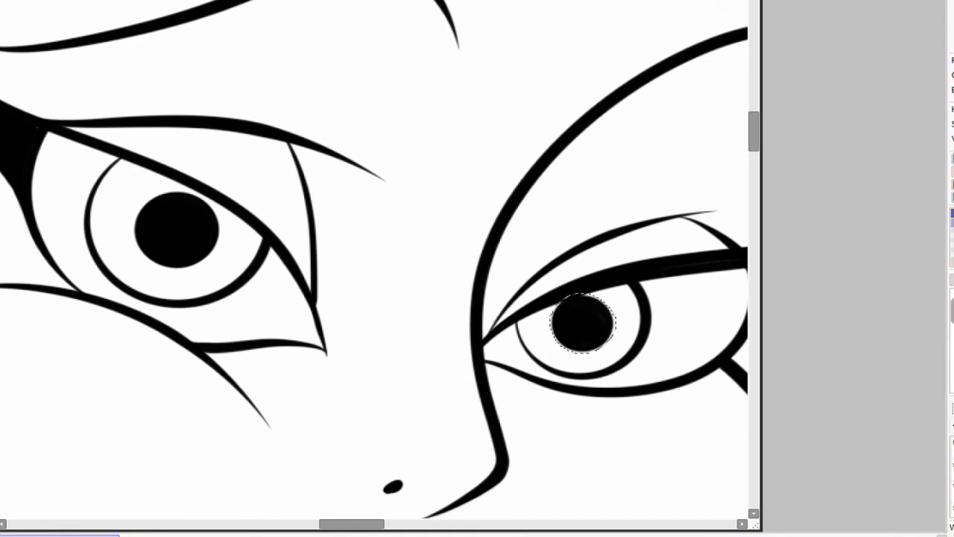
# Show the red sketch again and extend the short inner skirt fold line up to the long drape edge.
pyautogui.scroll(-5, 571, 283)
pyautogui.scroll(-3, 602, 217)
pyautogui.scroll(-5, 583, 326)
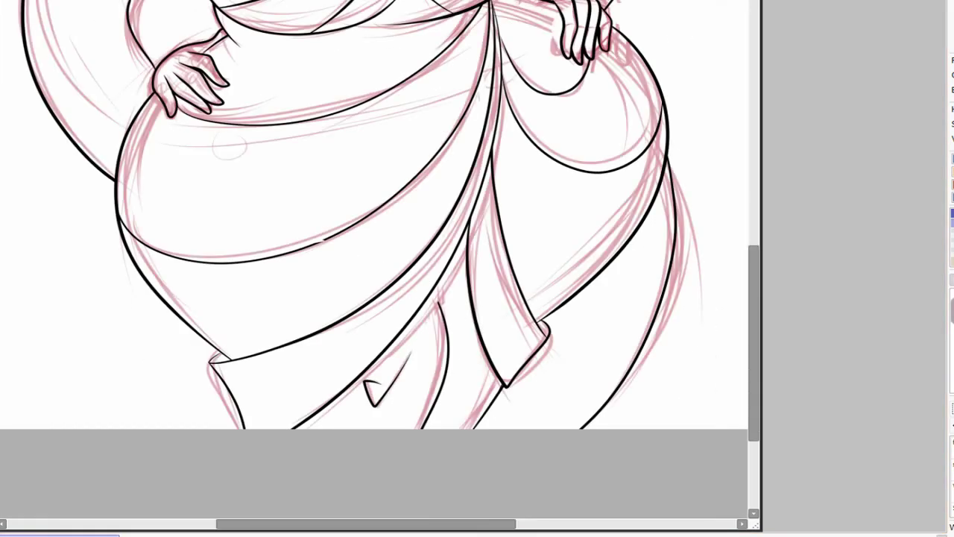
pyautogui.scroll(5, 448, 299)
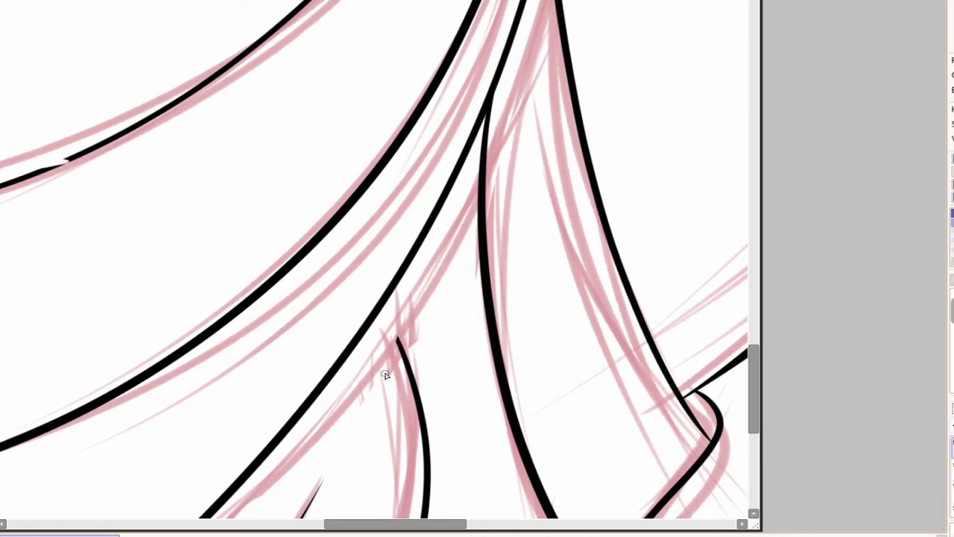
pyautogui.moveTo(385, 378); pyautogui.dragTo(452, 144)
pyautogui.scroll(5, 343, 308)
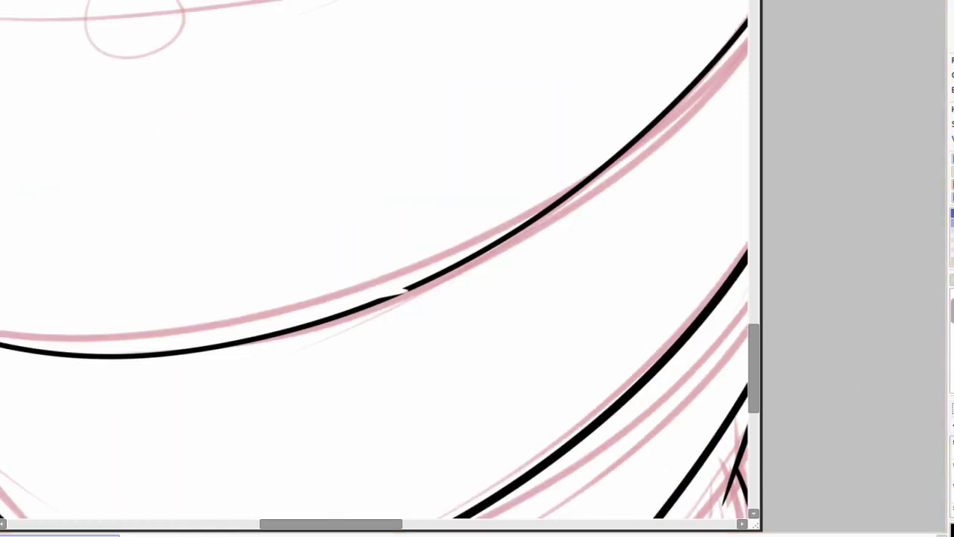
# Join the two mismatched ends of the long skirt drape line into one smooth, continuous black line.
pyautogui.press('[')
pyautogui.moveTo(421, 337); pyautogui.dragTo(366, 365)
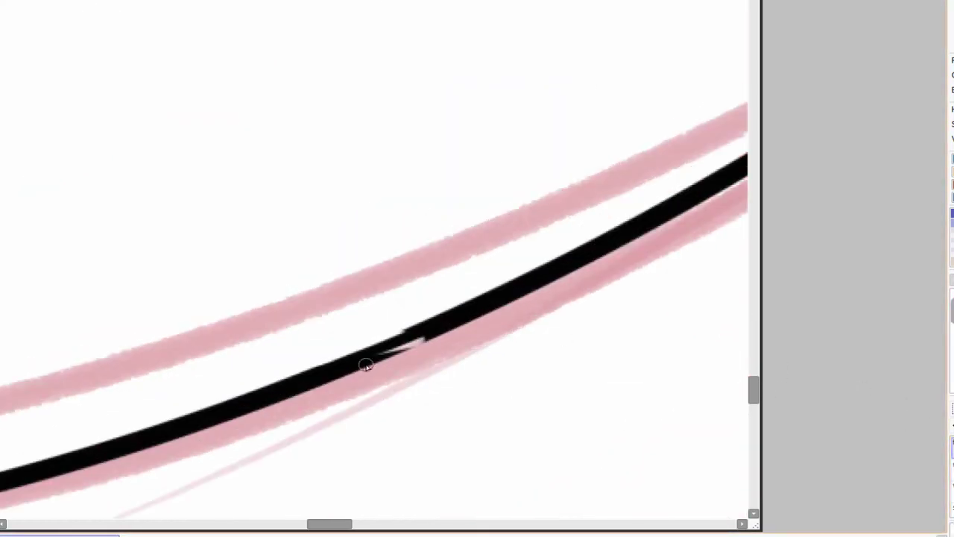
pyautogui.hotkey('ctrl', 'z')
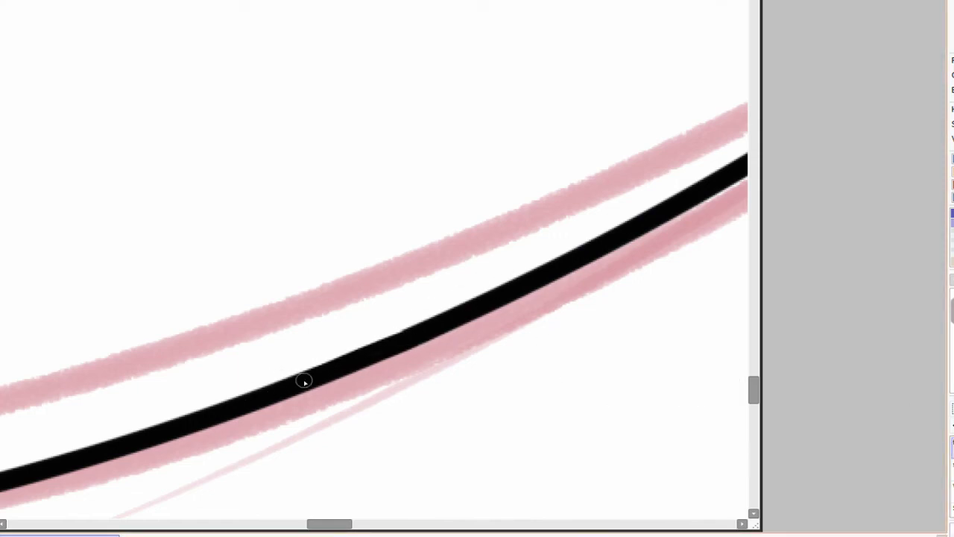
pyautogui.scroll(-5, 304, 382)
pyautogui.scroll(2, 304, 382)
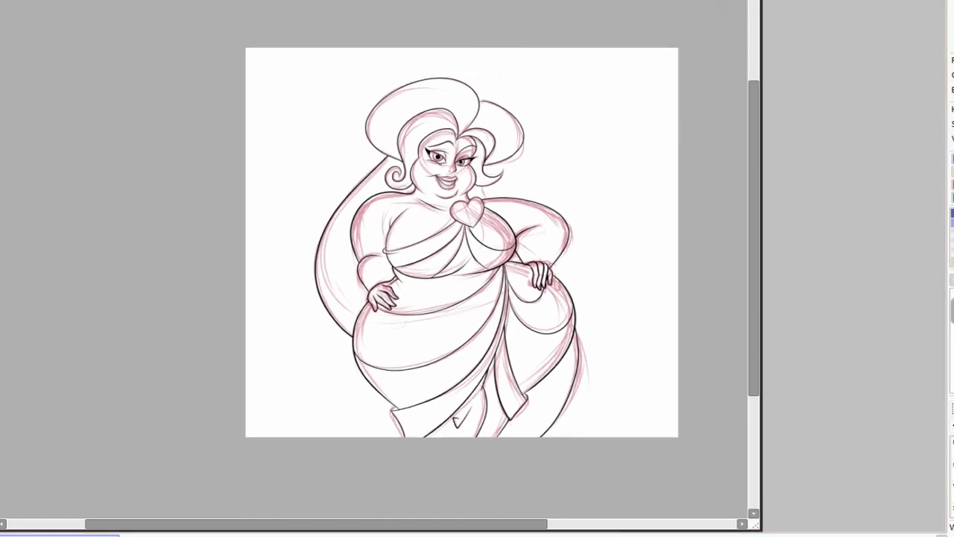
# Hide the red sketch, crop the canvas to a tall frame around the figure, and clear the selection.
pyautogui.moveTo(307, 66); pyautogui.dragTo(588, 507)
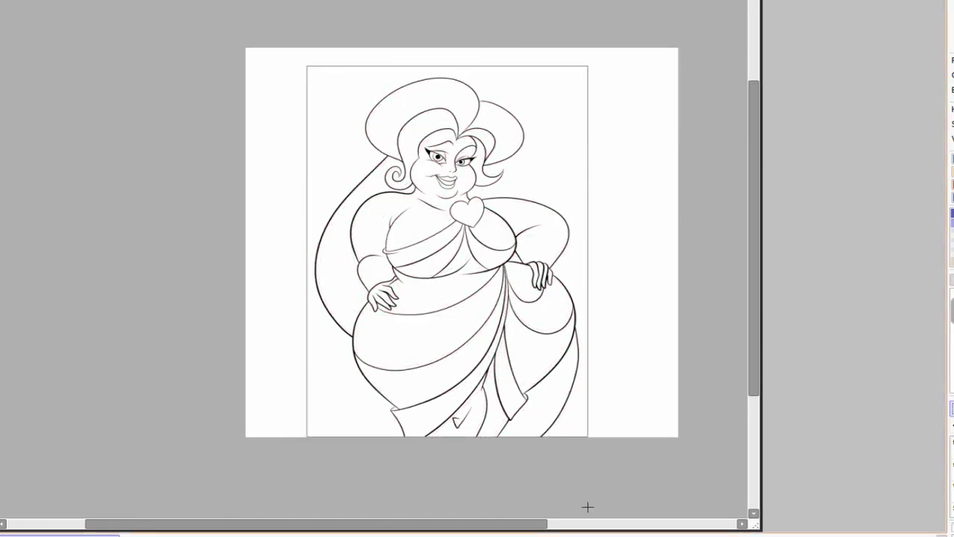
pyautogui.press('Return')
pyautogui.hotkey('shift', 'ctrl', 'j')
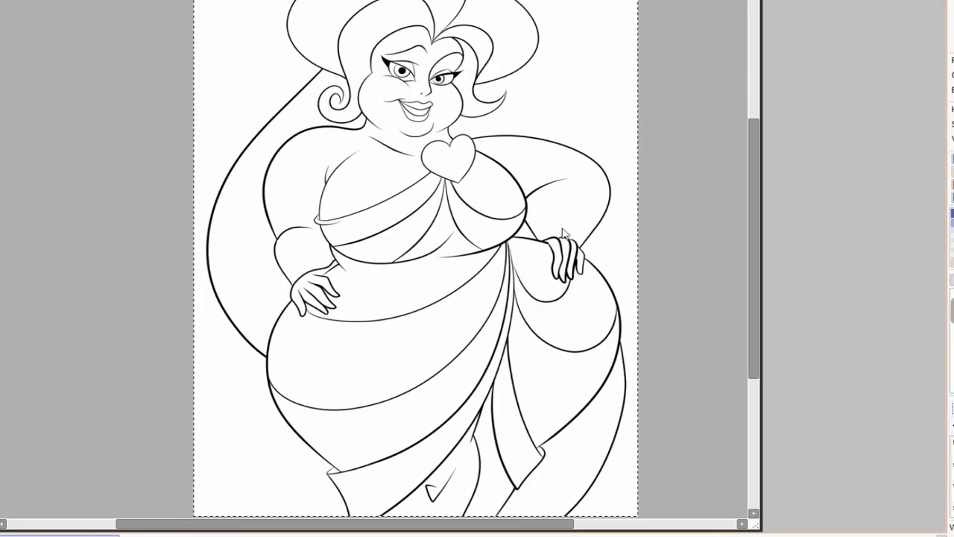
pyautogui.hotkey('ctrl', 'd')
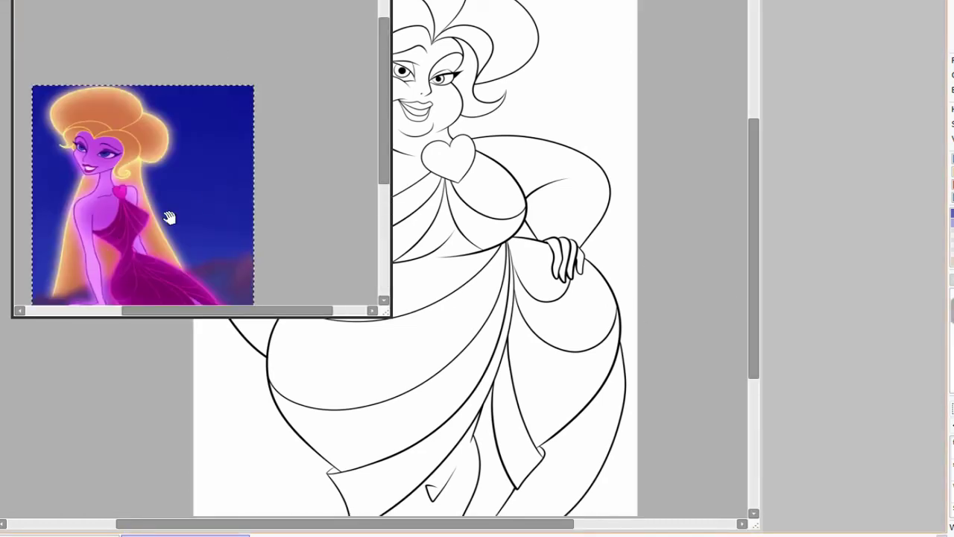
# Select the face, chest, arms, hands and legs and fill them with a light pinkish-purple skin colour based on the reference.
pyautogui.hotkey('ctrl', 'w')
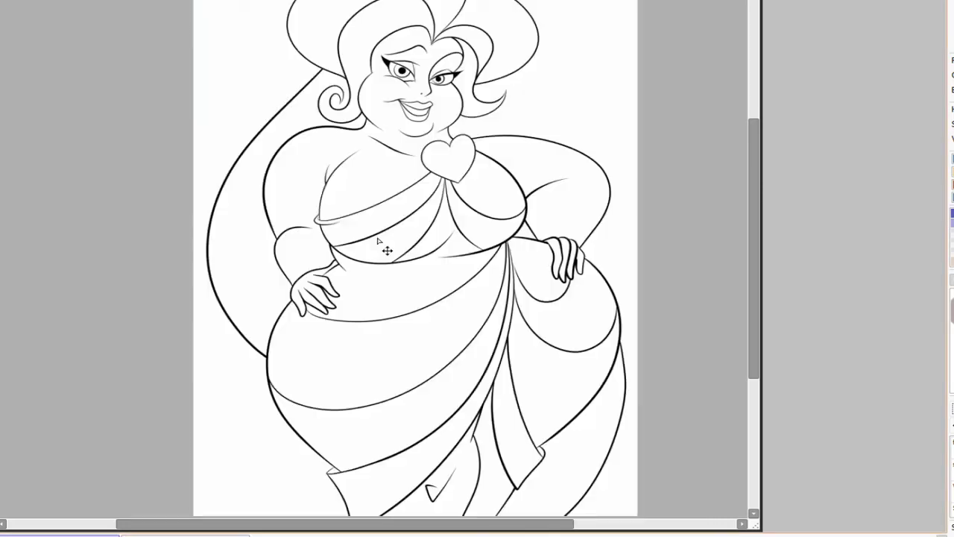
pyautogui.click(418, 172)
pyautogui.click(558, 250)
pyautogui.scroll(2, 558, 250)
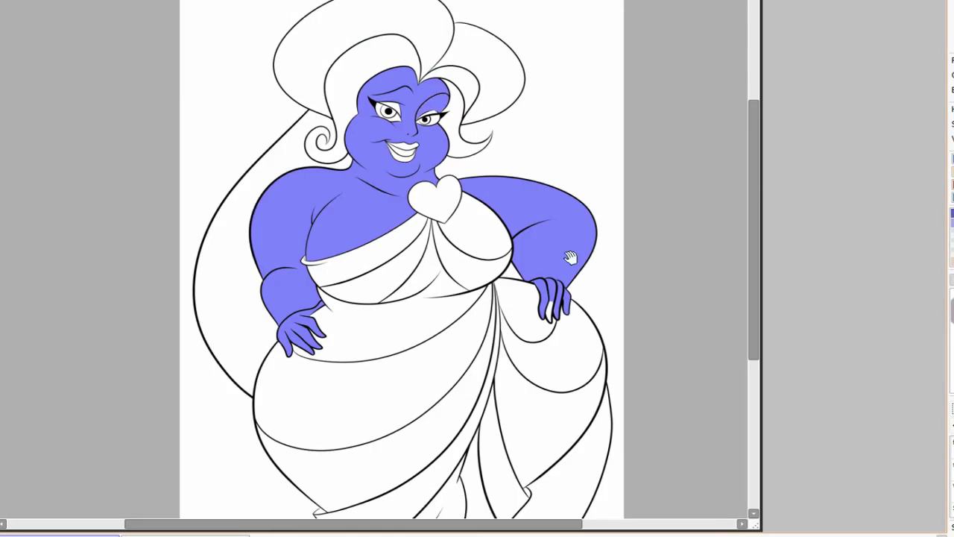
pyautogui.scroll(-3, 558, 250)
pyautogui.click(455, 447)
pyautogui.scroll(3, 569, 385)
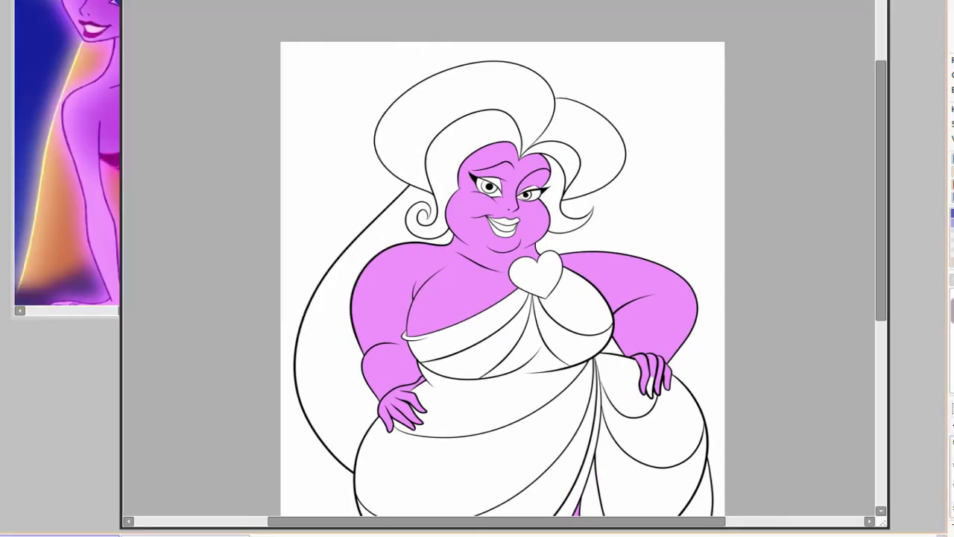
# Fill all the dress panels with deep magenta and fill the missed finger on the hip with the skin colour.
pyautogui.click(405, 315)
pyautogui.click(522, 321)
pyautogui.click(469, 373)
pyautogui.click(426, 458)
pyautogui.click(631, 320)
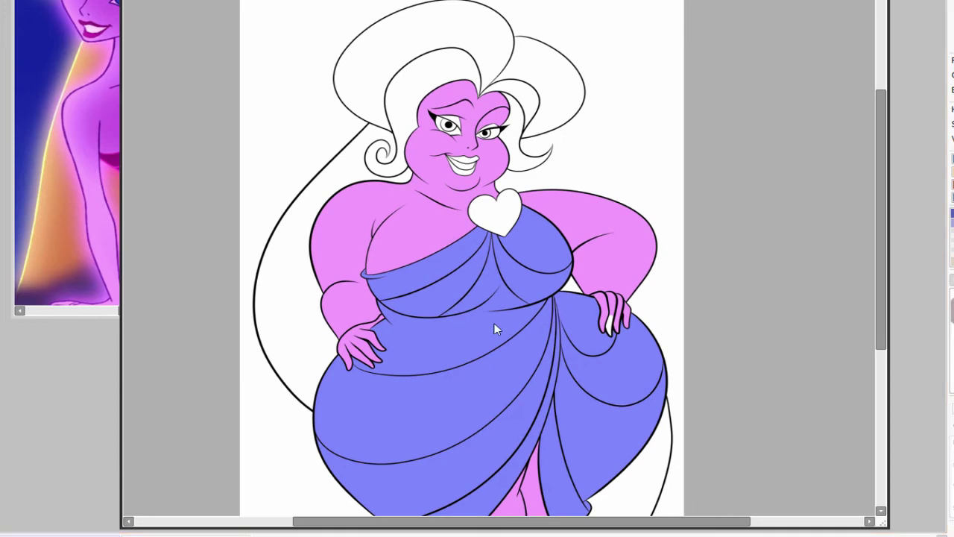
pyautogui.click(495, 323)
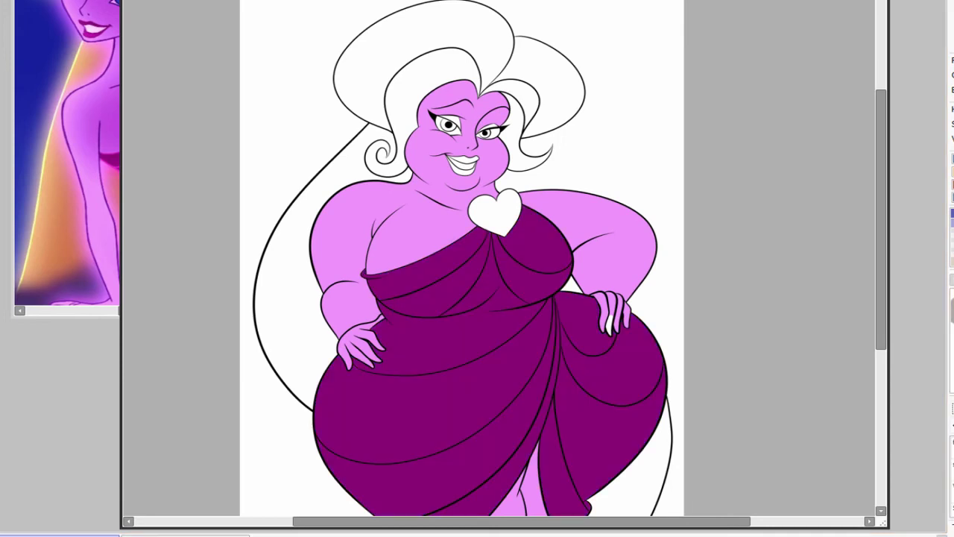
pyautogui.click(610, 324)
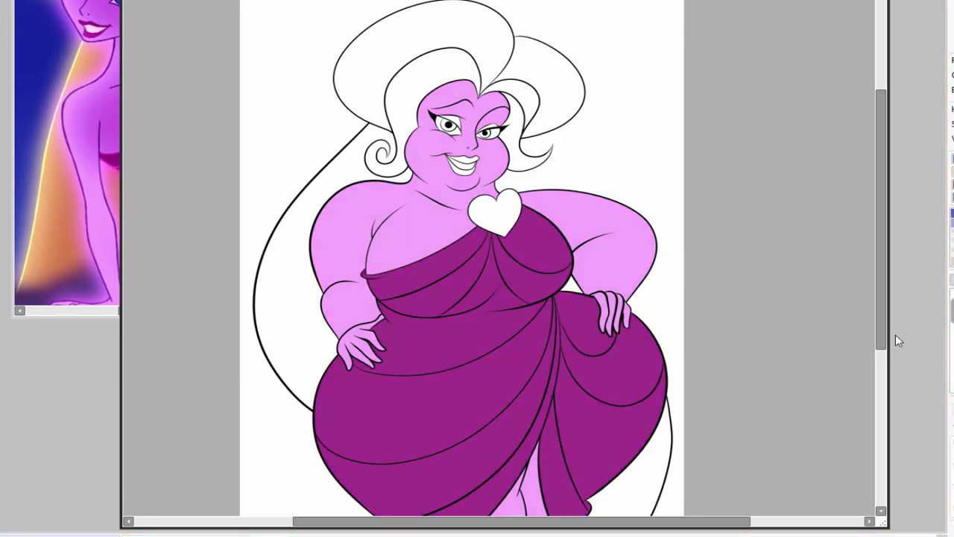
# Select all the hair, including the long section behind the body, and fill it with light orange.
pyautogui.scroll(3, 699, 440)
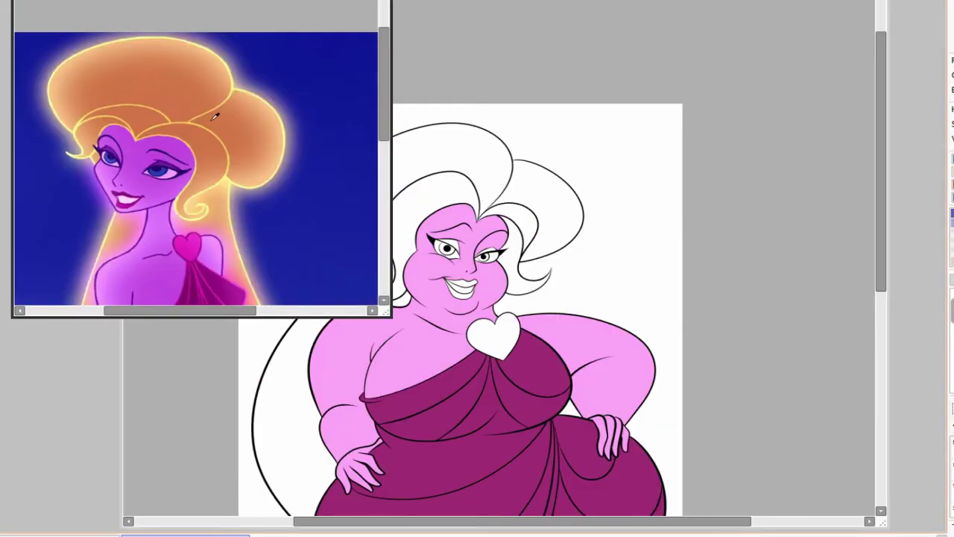
pyautogui.scroll(-5, 483, 328)
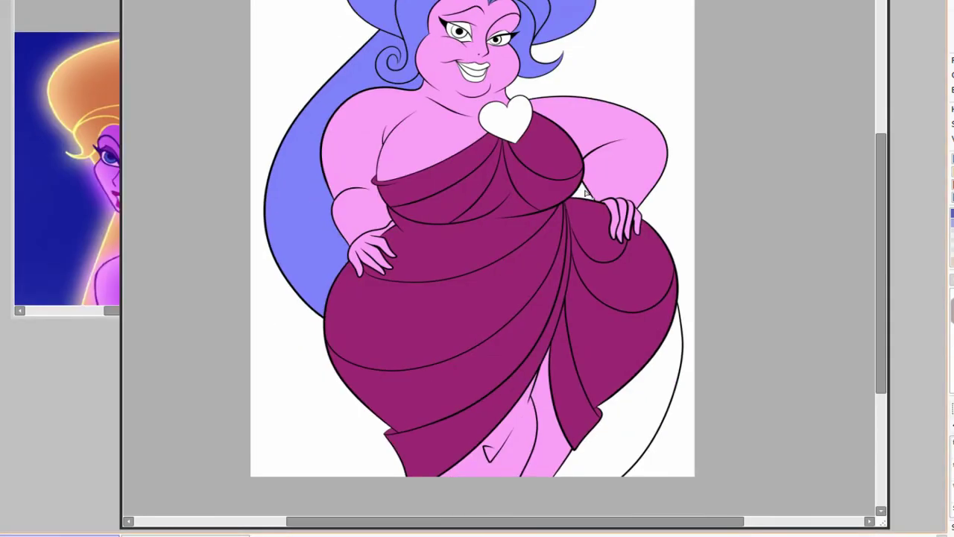
pyautogui.moveTo(536, 4); pyautogui.dragTo(535, 44)
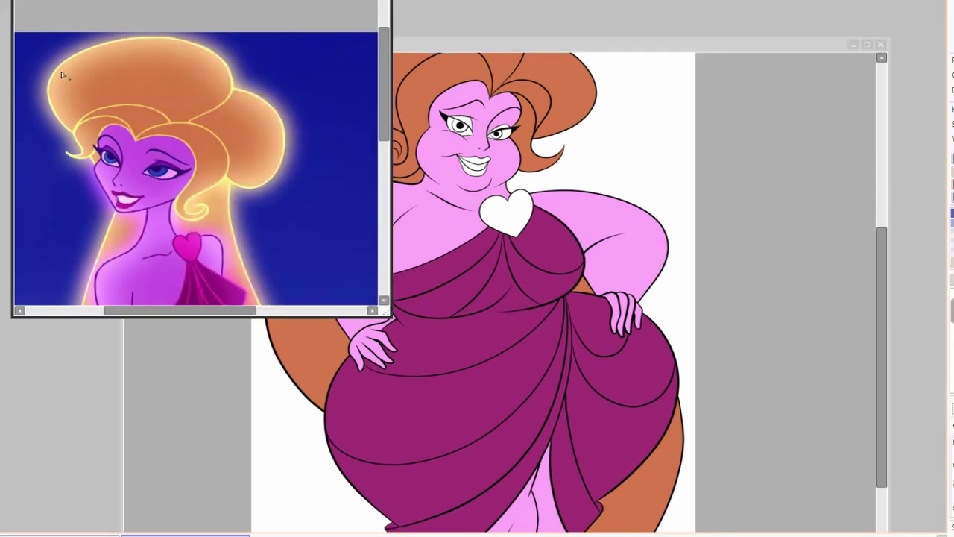
pyautogui.scroll(2, 727, 255)
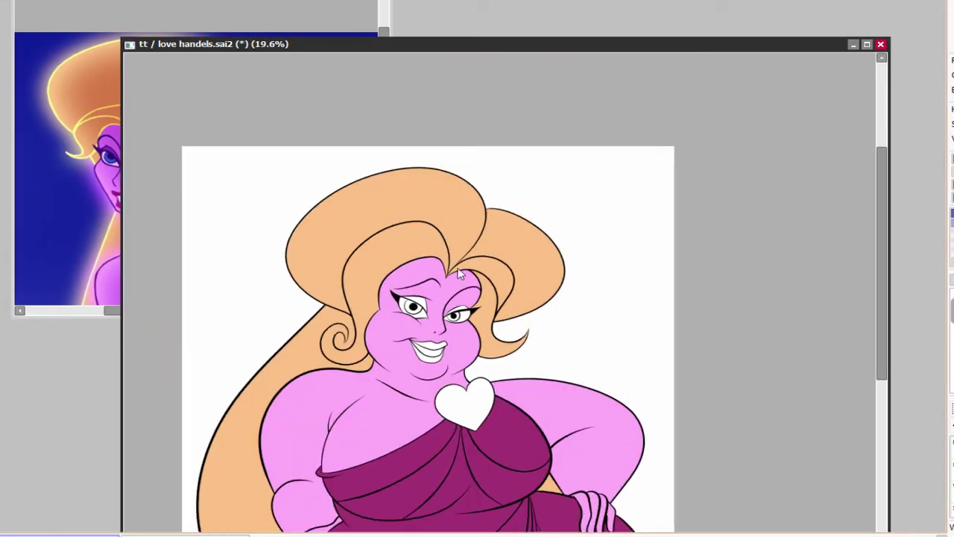
pyautogui.scroll(3, 254, 133)
pyautogui.scroll(-3, 559, 224)
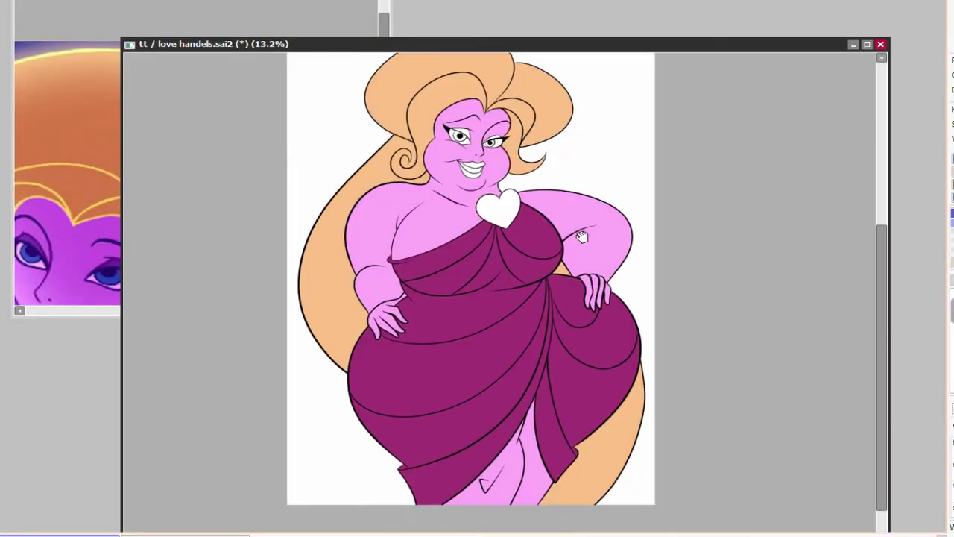
# Fill the eyelids with dark purple and the heart brooch with bright magenta.
pyautogui.moveTo(187, 298); pyautogui.dragTo(291, 67)
pyautogui.scroll(2, 579, 189)
pyautogui.click(495, 305)
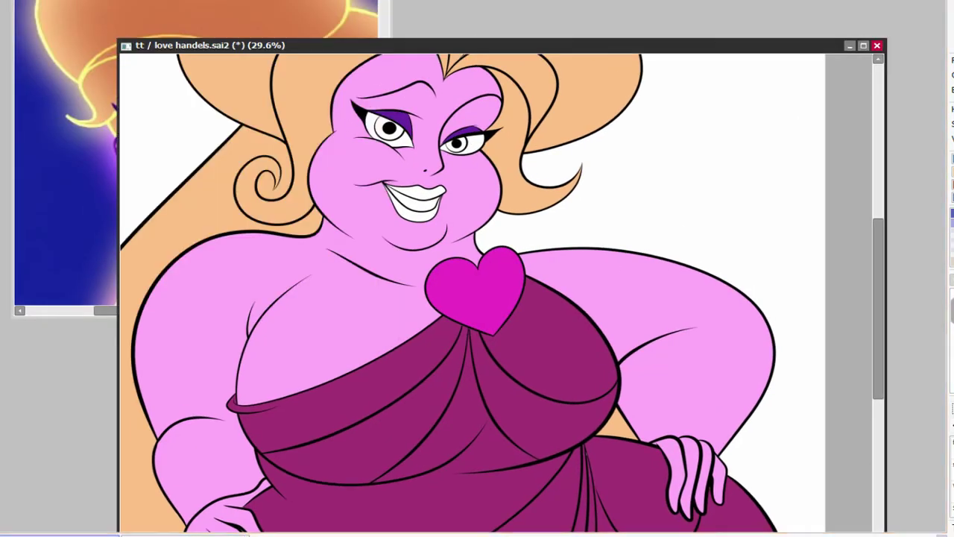
# Fill the eye whites with pale pink and both irises with the dark blue of the reference's eyes.
pyautogui.click(463, 147)
pyautogui.click(391, 135)
pyautogui.hotkey('ctrl', 'z')
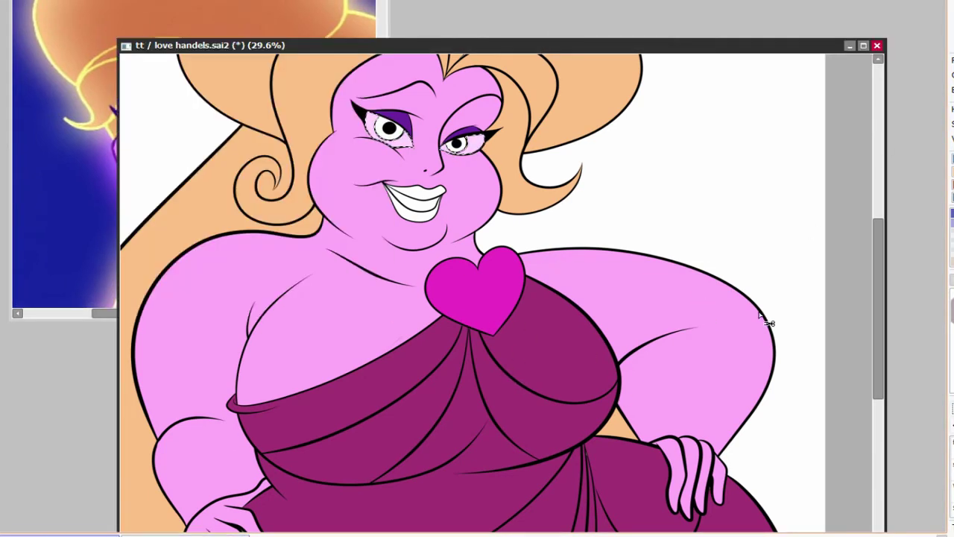
pyautogui.click(575, 53)
pyautogui.hotkey('ctrl', 'y')
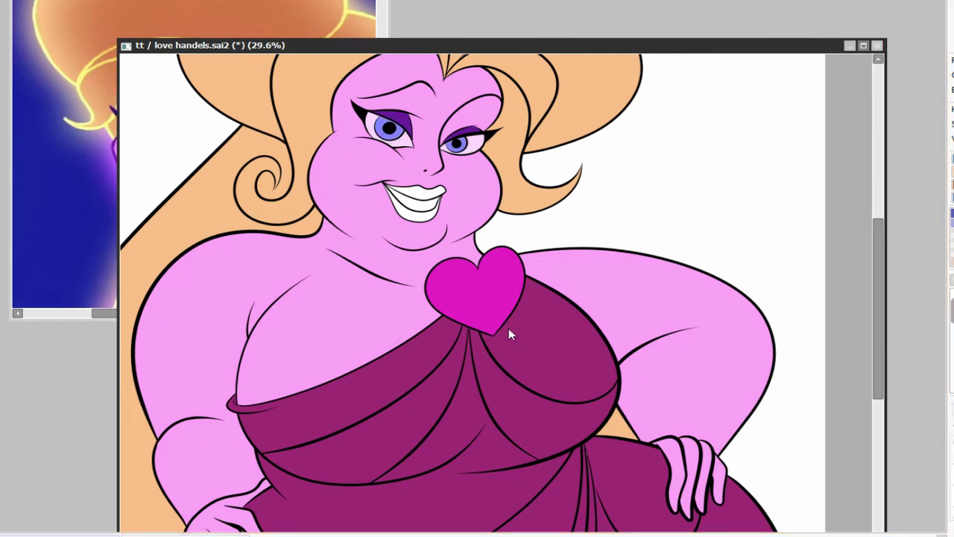
pyautogui.hotkey('ctrl', 'Tab')
pyautogui.hotkey('ctrl', 'Tab')
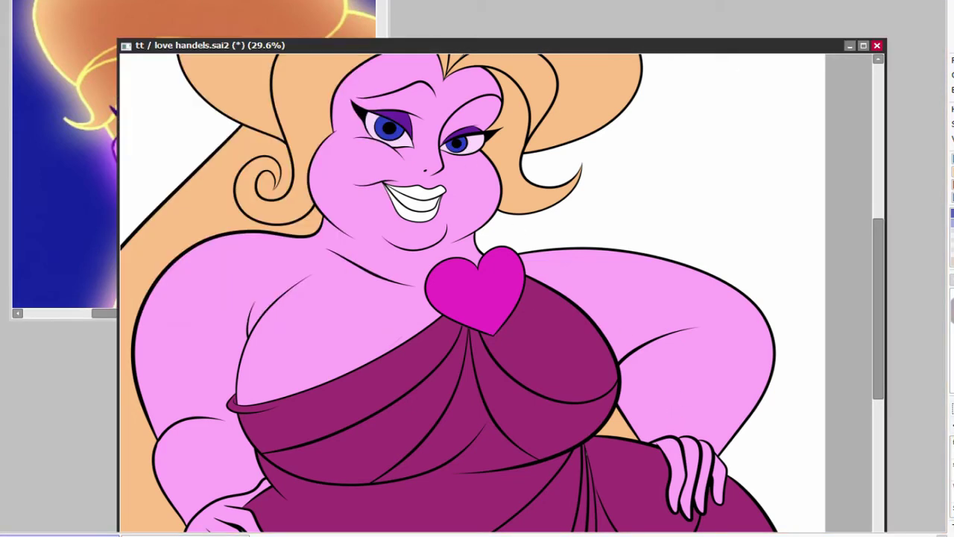
# Fill the lower lip with bright magenta and the upper lip with a darker magenta, leaving the teeth white.
pyautogui.hotkey('ctrl', 'y')
pyautogui.hotkey('ctrl', 'Tab')
pyautogui.hotkey('ctrl', 'Tab')
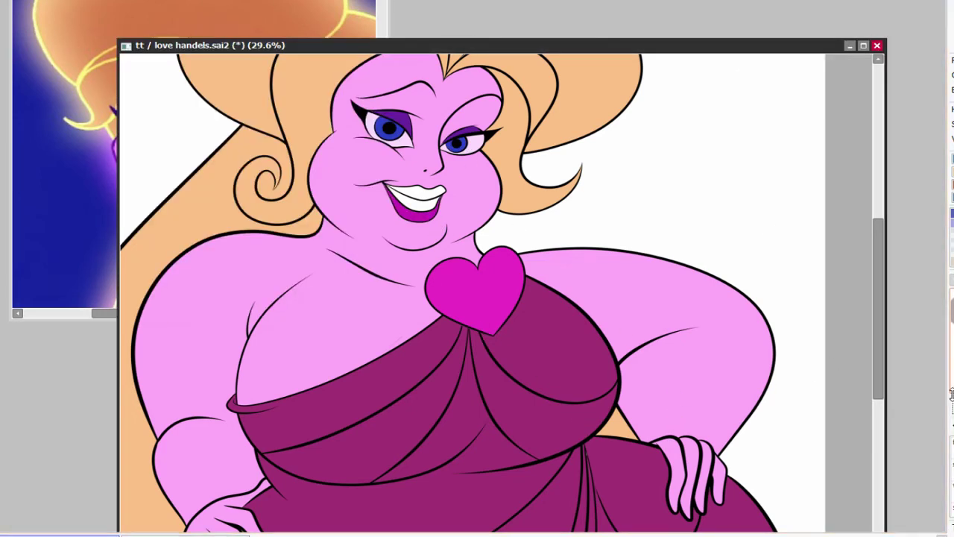
pyautogui.hotkey('ctrl', 'z')
pyautogui.hotkey('ctrl', 'y')
# Sample the outline purple from the reference and recolour all the black line art with it.
pyautogui.scroll(-2, 686, 242)
pyautogui.moveTo(686, 244); pyautogui.dragTo(625, 366)
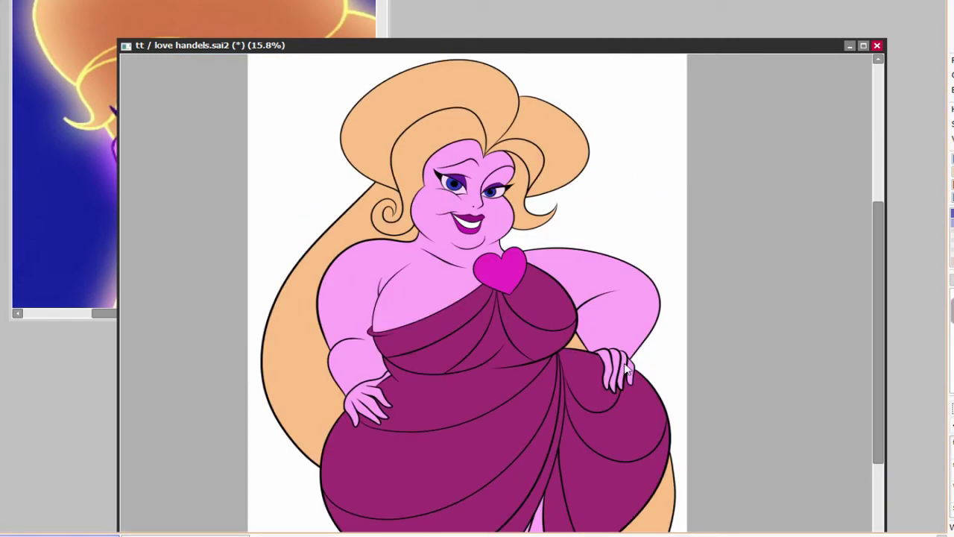
pyautogui.scroll(1, 624, 366)
pyautogui.hotkey('ctrl', 'Tab')
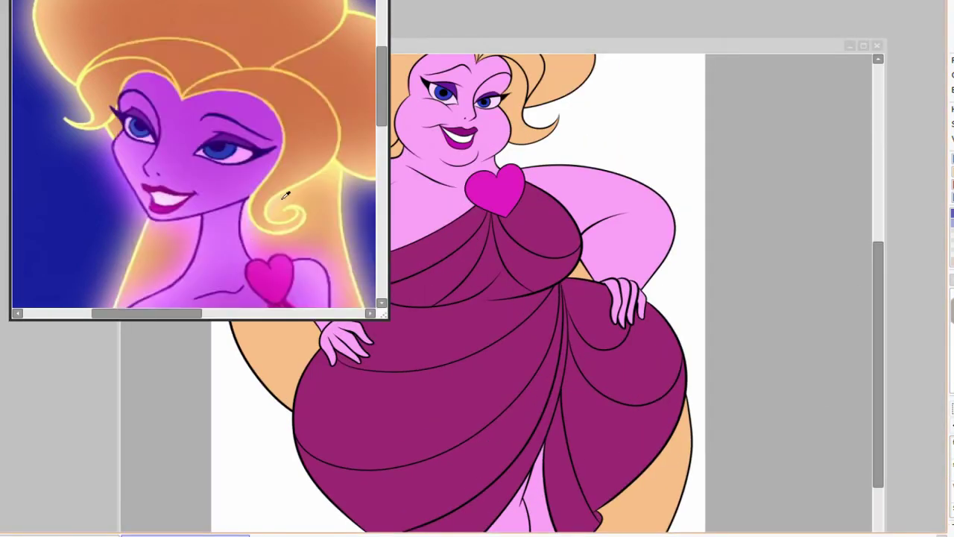
pyautogui.moveTo(228, 235); pyautogui.dragTo(227, 112)
pyautogui.hotkey('ctrl', 'Tab')
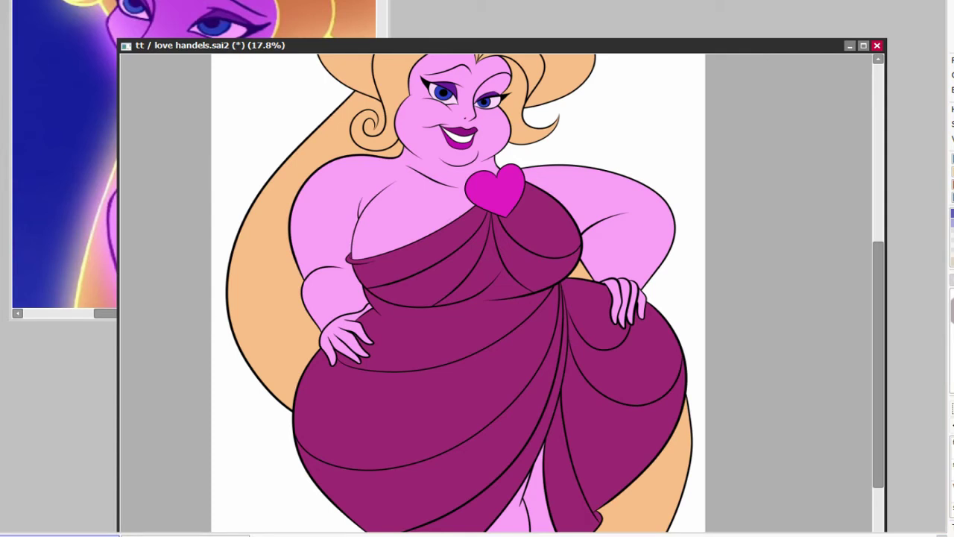
pyautogui.hotkey('ctrl', 'Tab')
pyautogui.hotkey('ctrl', 'Tab')
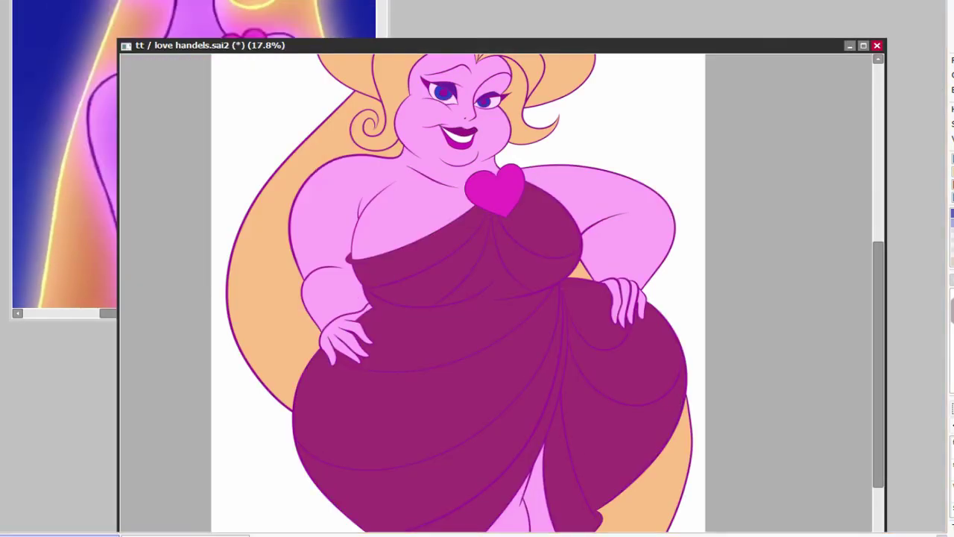
# Recolour the skirt's central drape folds and the curved hip folds with bright pink-magenta.
pyautogui.scroll(3, 479, 332)
pyautogui.moveTo(341, 415); pyautogui.dragTo(479, 332)
pyautogui.moveTo(224, 251); pyautogui.dragTo(428, 292)
pyautogui.moveTo(597, 297); pyautogui.dragTo(447, 423)
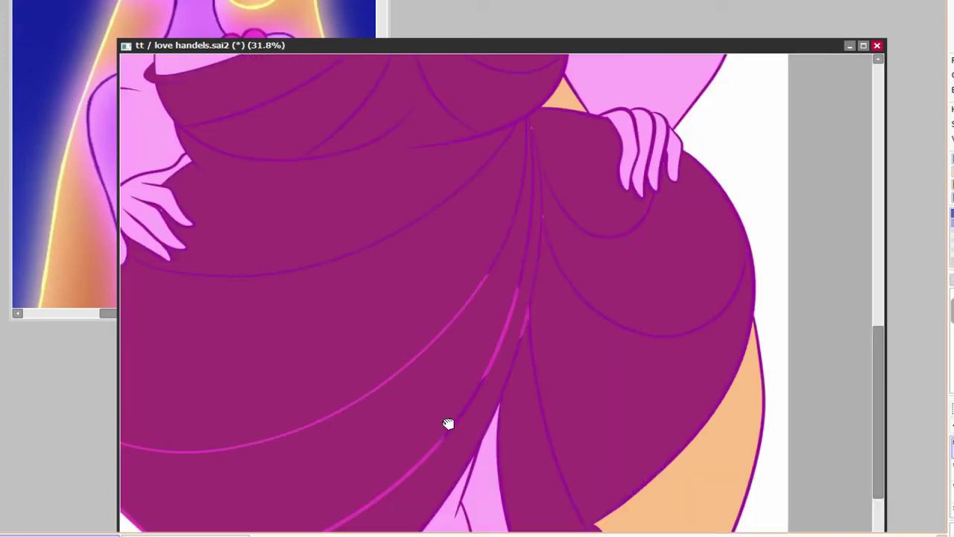
pyautogui.moveTo(531, 127); pyautogui.dragTo(544, 224)
pyautogui.moveTo(552, 343); pyautogui.dragTo(735, 230)
pyautogui.moveTo(697, 153); pyautogui.dragTo(629, 284)
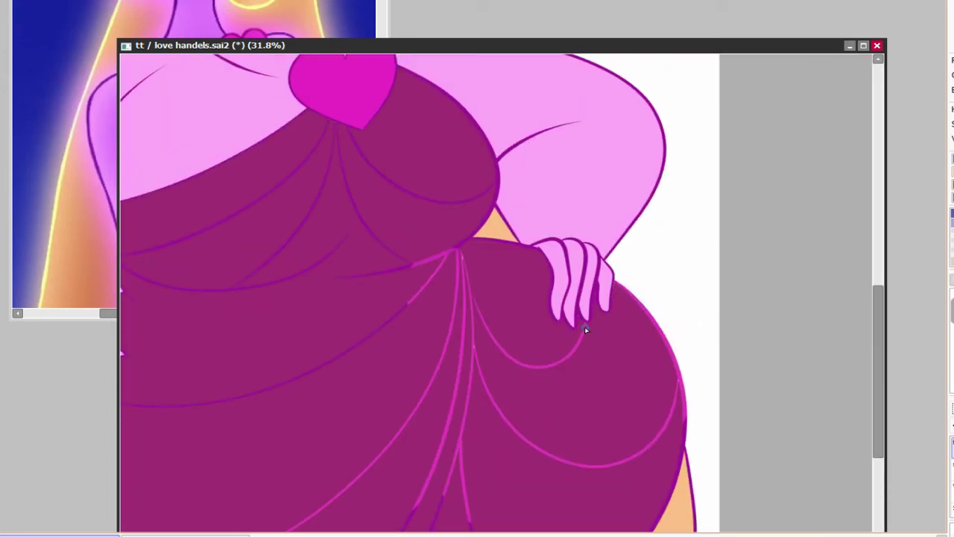
# Recolour the bodice's fold lines, neckline and outer contour with the same bright pink-magenta.
pyautogui.scroll(4, 458, 252)
pyautogui.moveTo(363, 298)
pyautogui.mouseDown()
pyautogui.moveTo(387, 370)
pyautogui.moveTo(443, 348)
pyautogui.mouseUp()
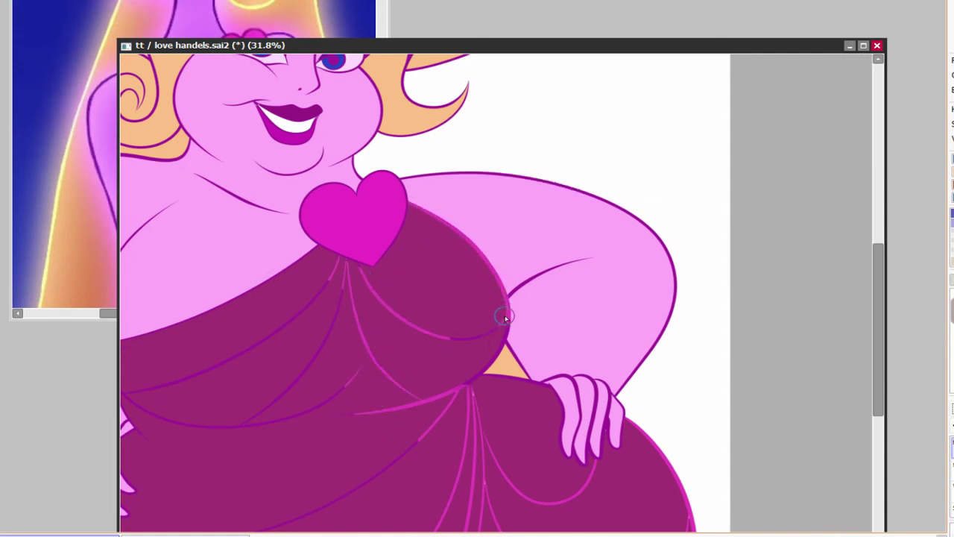
pyautogui.hscroll(-3, 245, 354)
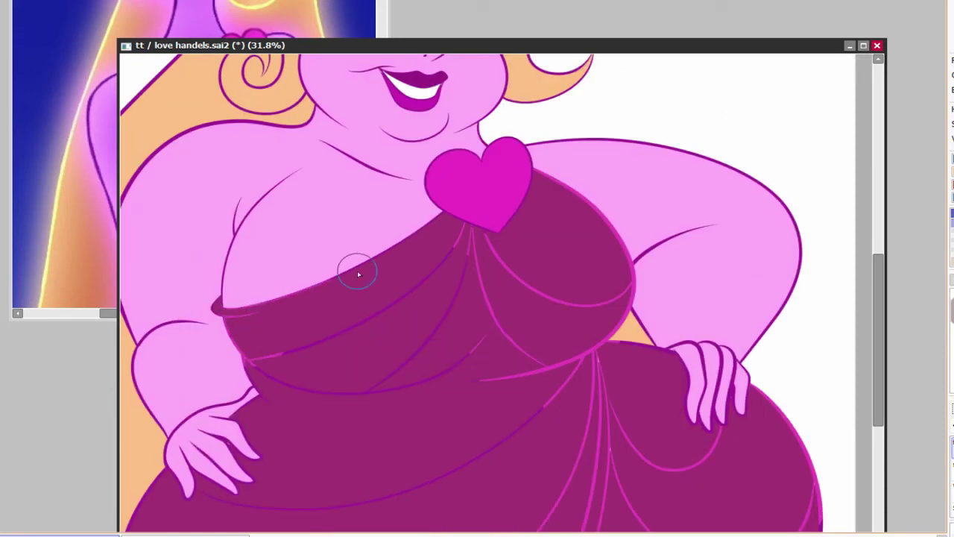
pyautogui.moveTo(468, 249); pyautogui.dragTo(294, 382)
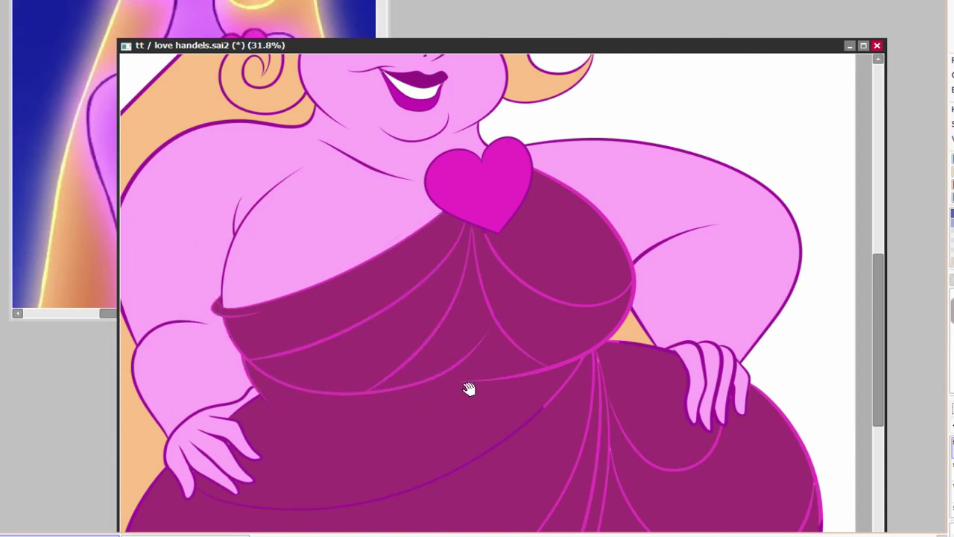
# Recolour the skirt's slit edges, lower hem and outer hip contours with bright pink-magenta.
pyautogui.scroll(-5, 468, 389)
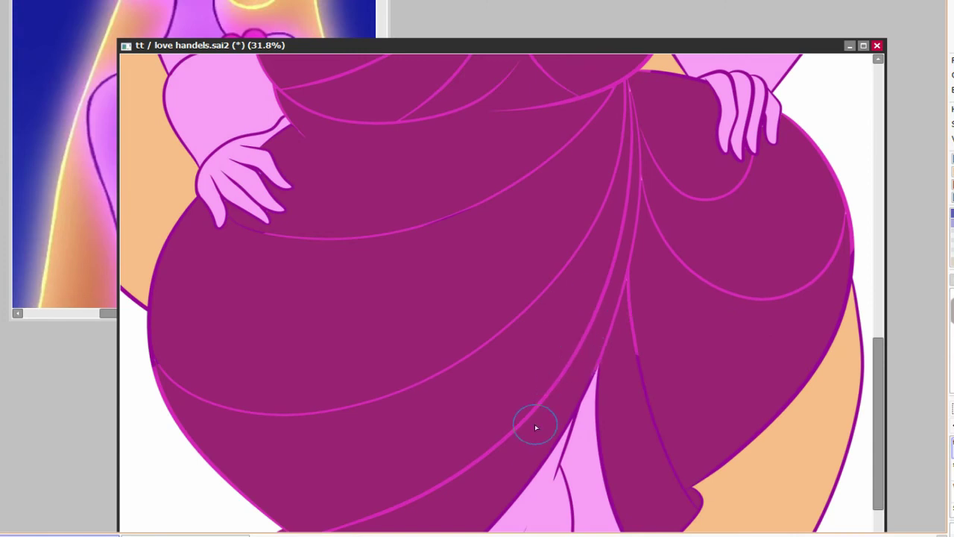
pyautogui.moveTo(538, 422); pyautogui.dragTo(514, 276)
pyautogui.scroll(5, 631, 226)
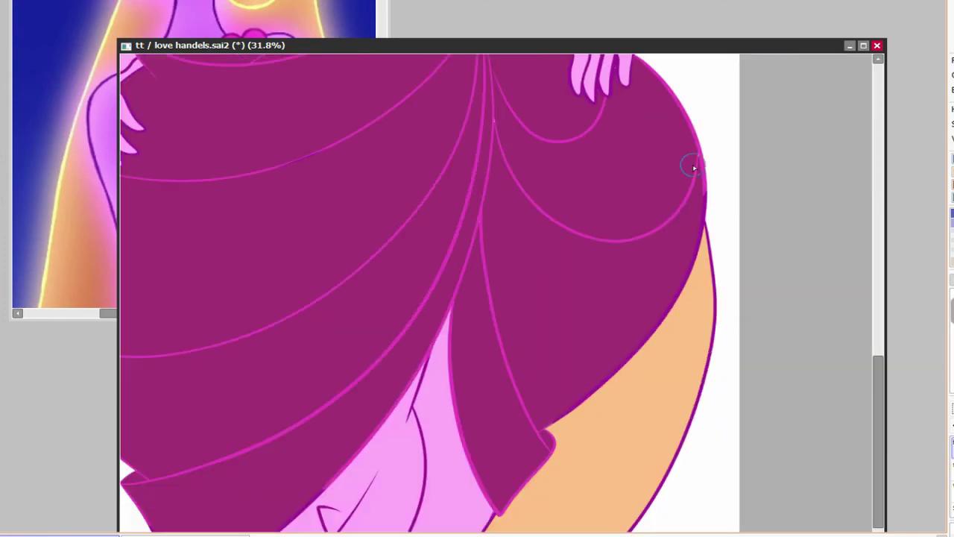
pyautogui.scroll(-5, 588, 405)
pyautogui.scroll(4, 366, 458)
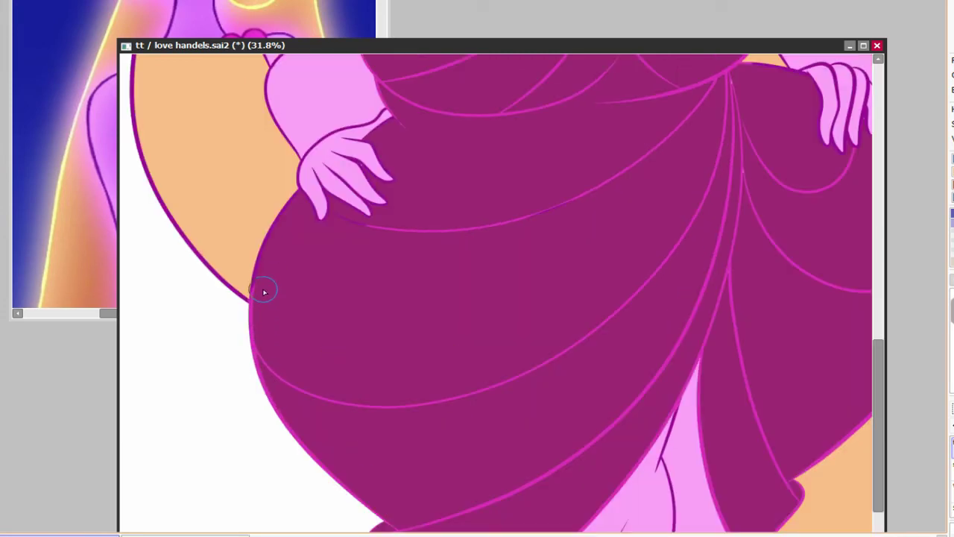
pyautogui.scroll(4, 290, 201)
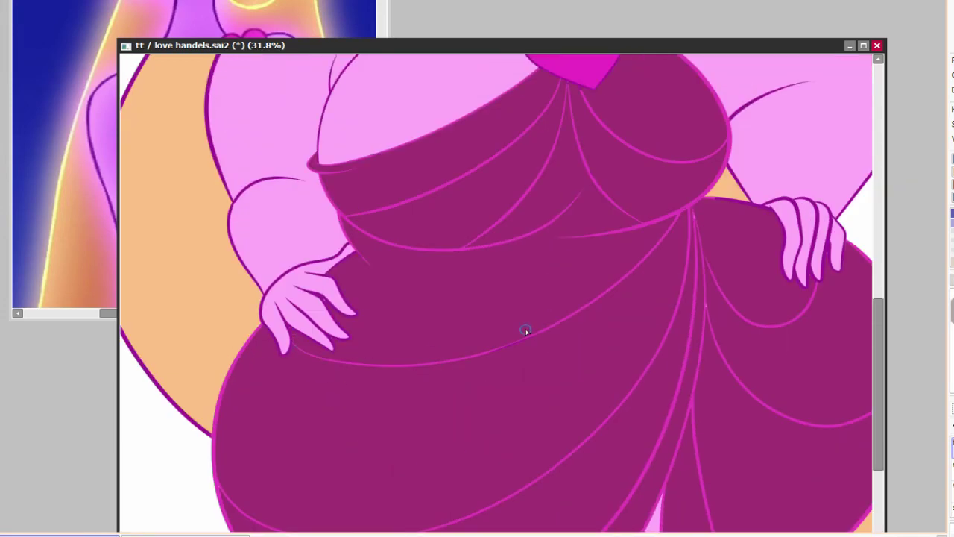
# Recolour the remaining purple on the skirt's long waist fold and upper hip edge beside the hand with bright pink-magenta.
pyautogui.scroll(3, 526, 330)
pyautogui.scroll(3, 838, 316)
pyautogui.scroll(-3, 623, 307)
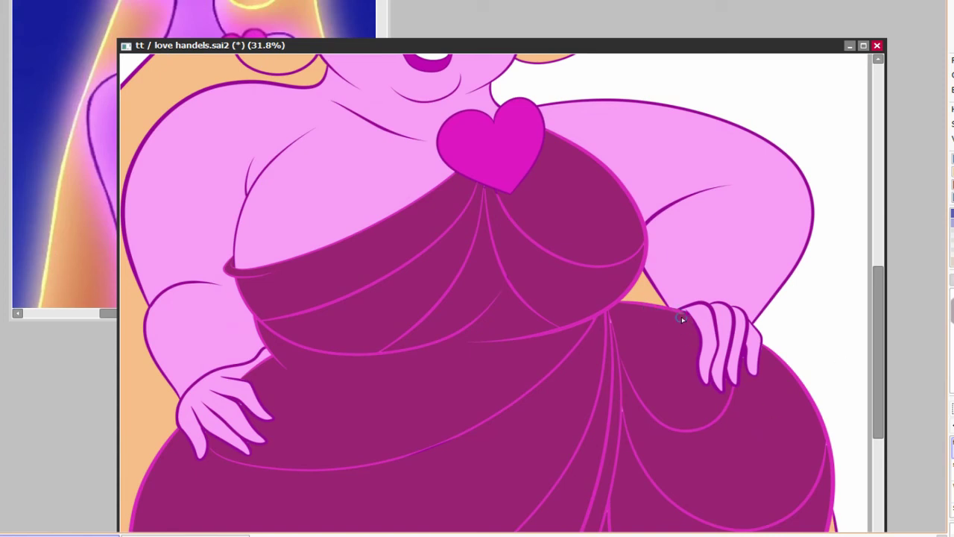
pyautogui.scroll(-2, 740, 394)
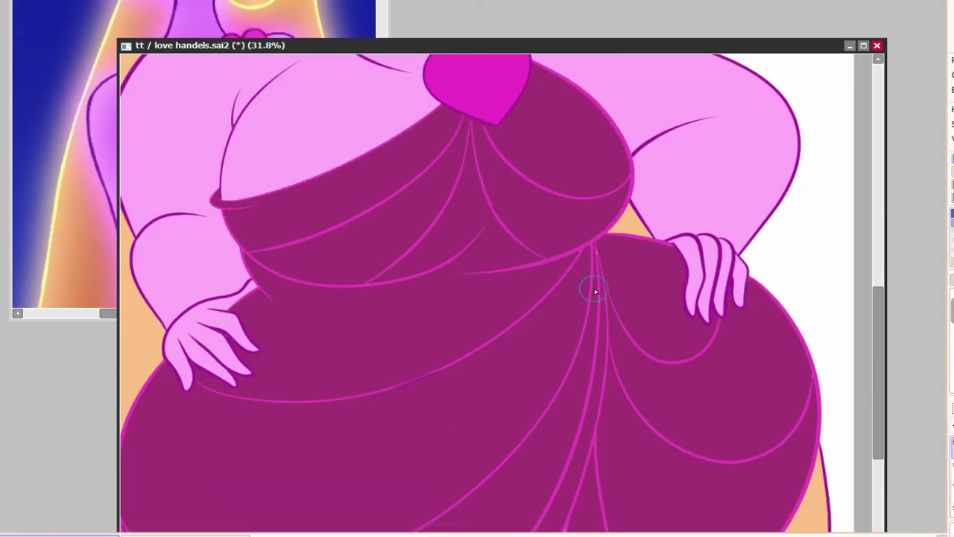
pyautogui.scroll(4, 447, 366)
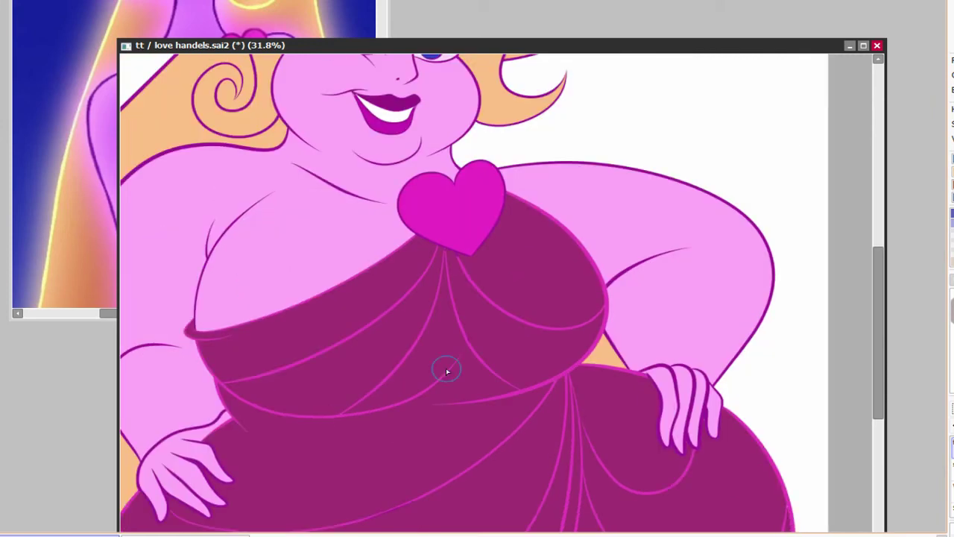
# Examine the recoloured line art on the face, eyes and whole figure.
pyautogui.scroll(5, 589, 369)
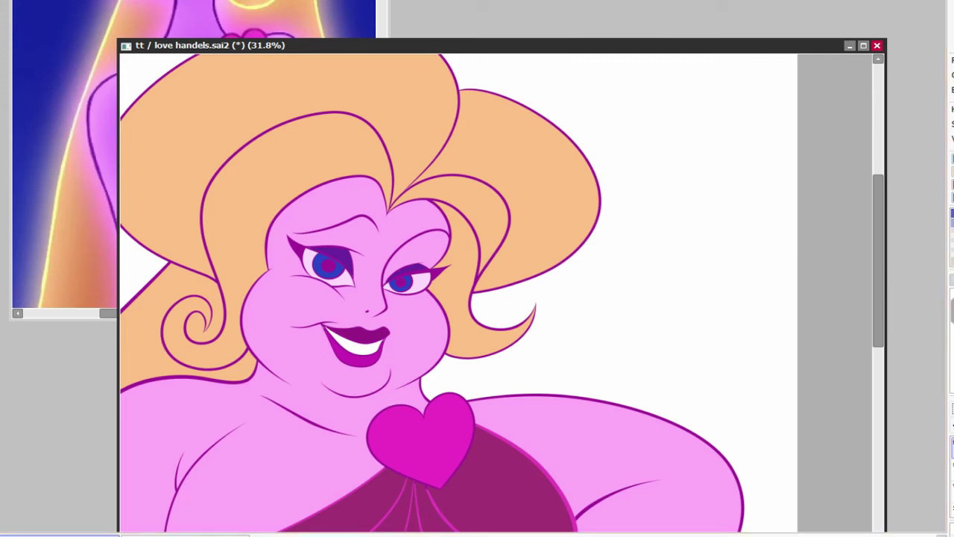
pyautogui.scroll(-5, 736, 336)
pyautogui.scroll(-5, 599, 390)
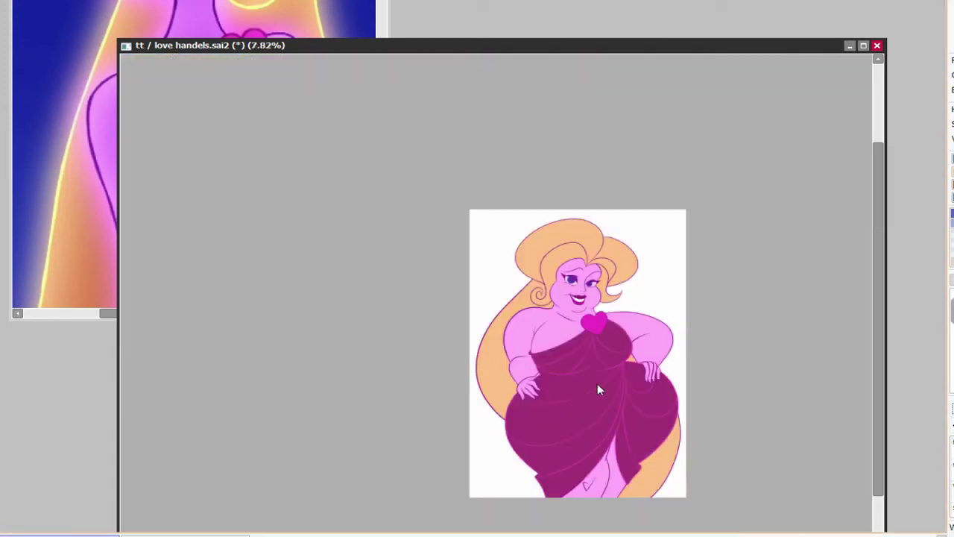
pyautogui.scroll(6, 667, 490)
pyautogui.scroll(4, 534, 384)
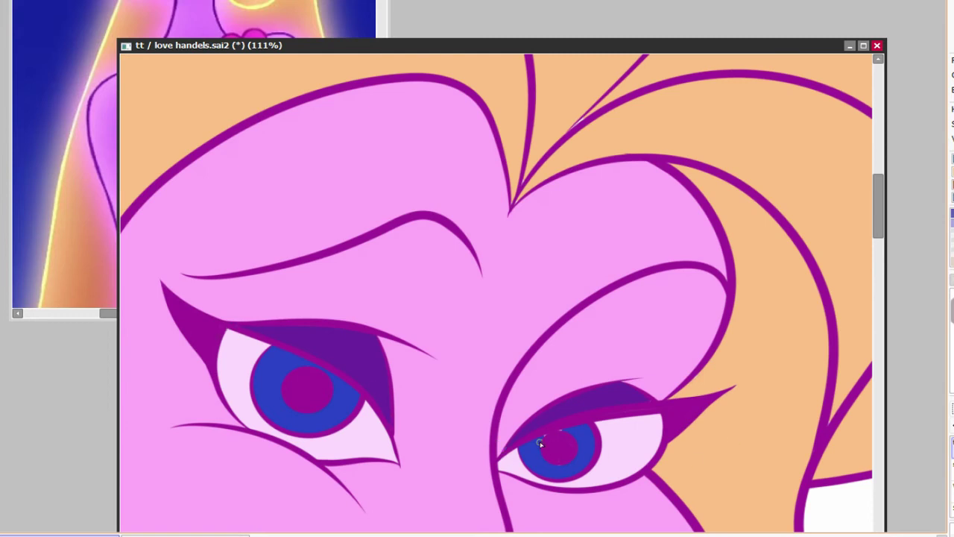
pyautogui.scroll(-4, 562, 468)
pyautogui.scroll(-3, 654, 422)
pyautogui.scroll(1, 752, 379)
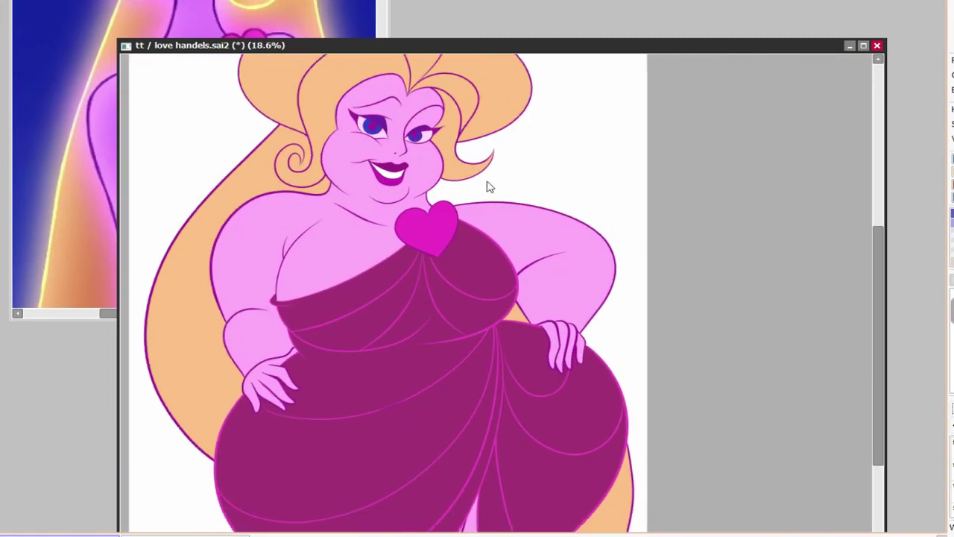
# Sample the dark navy from the reference's eye and recolour both eyes' lashes, outlines and pupils with it.
pyautogui.click(231, 224)
pyautogui.scroll(2, 231, 223)
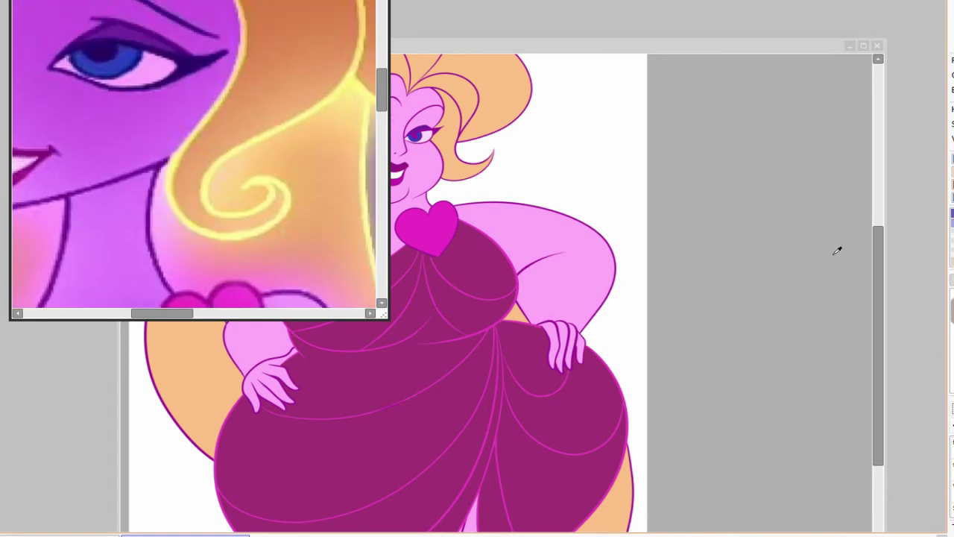
pyautogui.click(380, 160)
pyautogui.scroll(3, 380, 160)
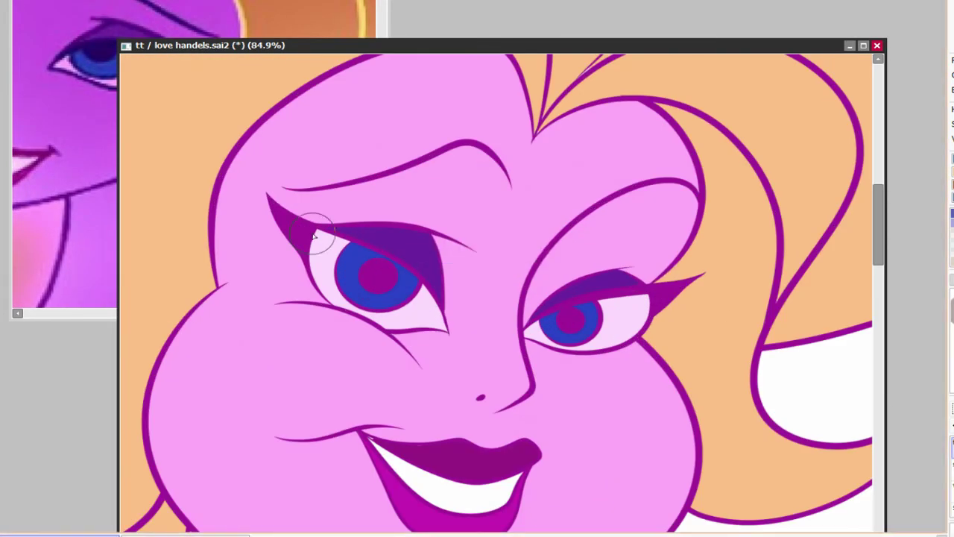
pyautogui.moveTo(273, 200); pyautogui.dragTo(378, 231)
pyautogui.moveTo(353, 293); pyautogui.dragTo(411, 322)
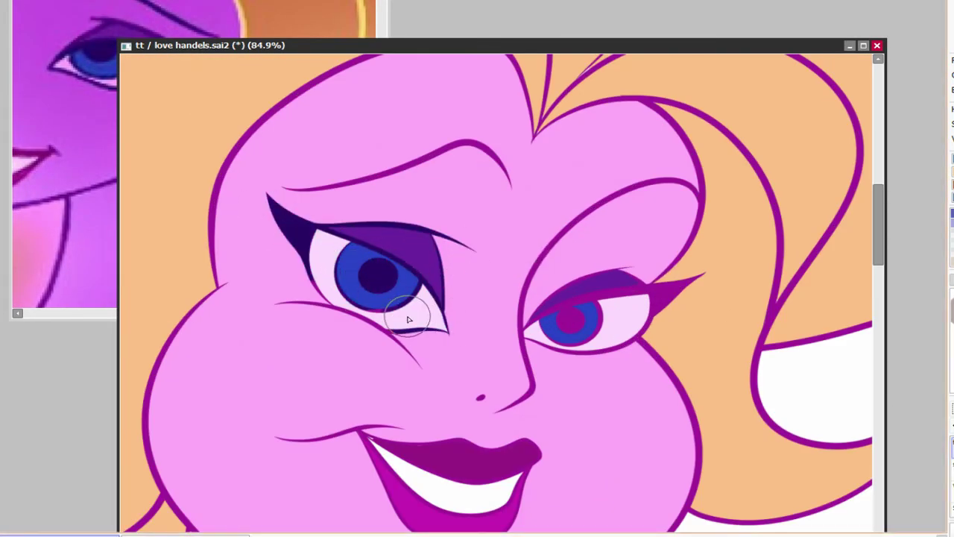
pyautogui.moveTo(490, 320)
pyautogui.mouseDown()
pyautogui.moveTo(472, 338)
pyautogui.moveTo(549, 289)
pyautogui.moveTo(554, 299)
pyautogui.moveTo(623, 300)
pyautogui.mouseUp()
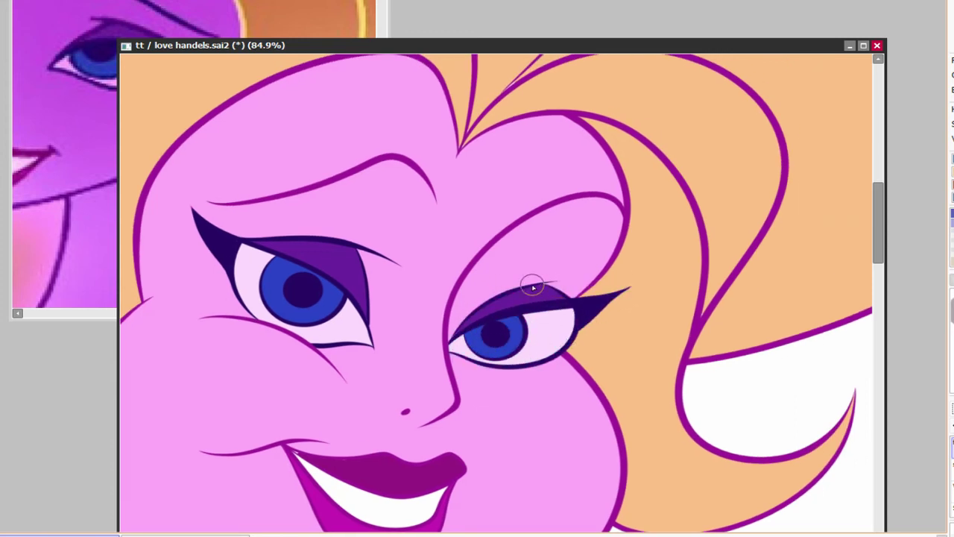
# Change the dress's fold and contour lines to a brighter magenta matching the reference.
pyautogui.scroll(-6, 596, 311)
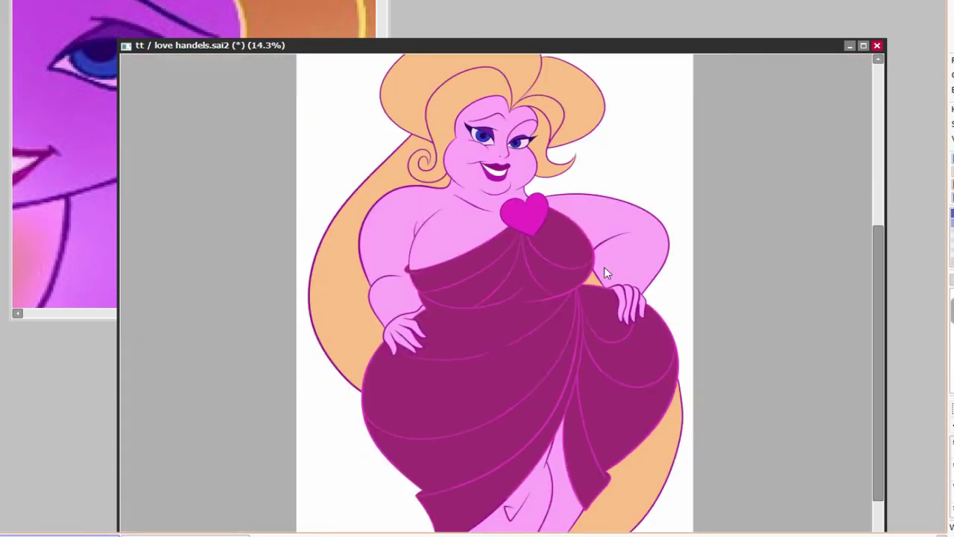
pyautogui.scroll(3, 605, 274)
pyautogui.scroll(-2, 543, 392)
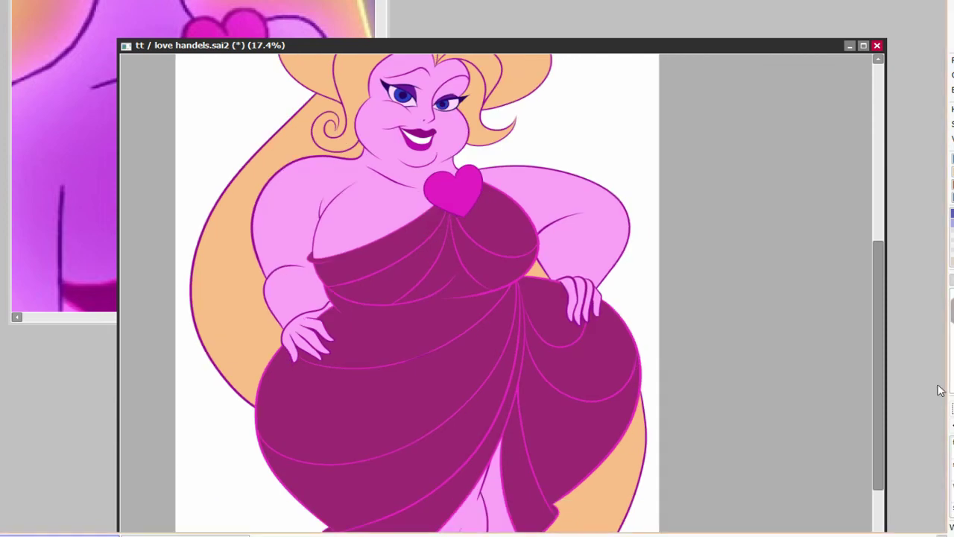
# Recolour the top outline of the hair pale yellow and show a dark blue background behind the figure.
pyautogui.scroll(2, 335, 48)
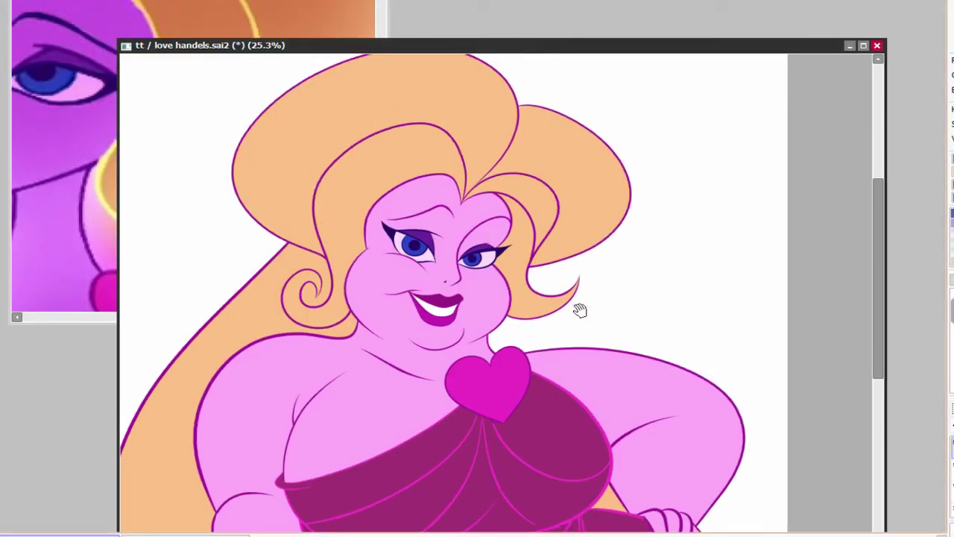
pyautogui.scroll(2, 536, 246)
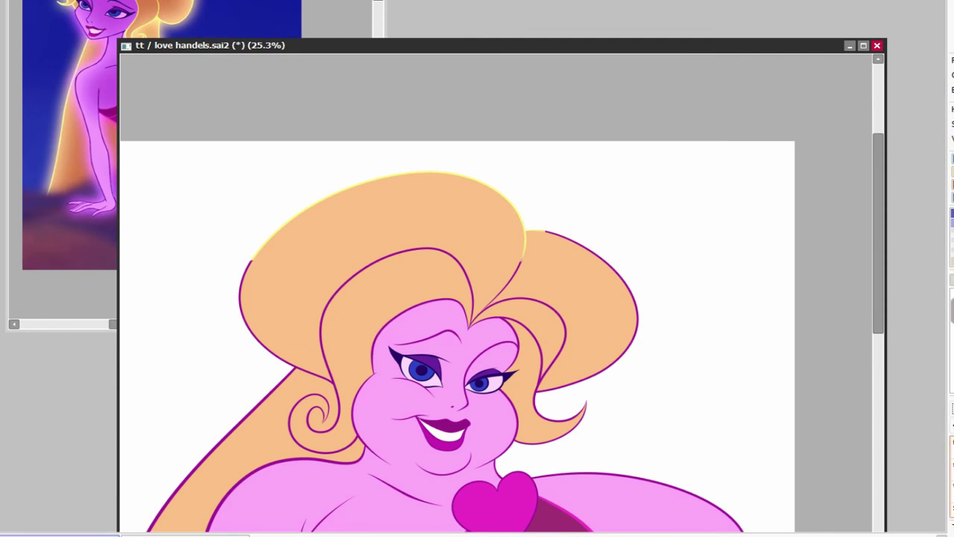
pyautogui.click(952, 335)
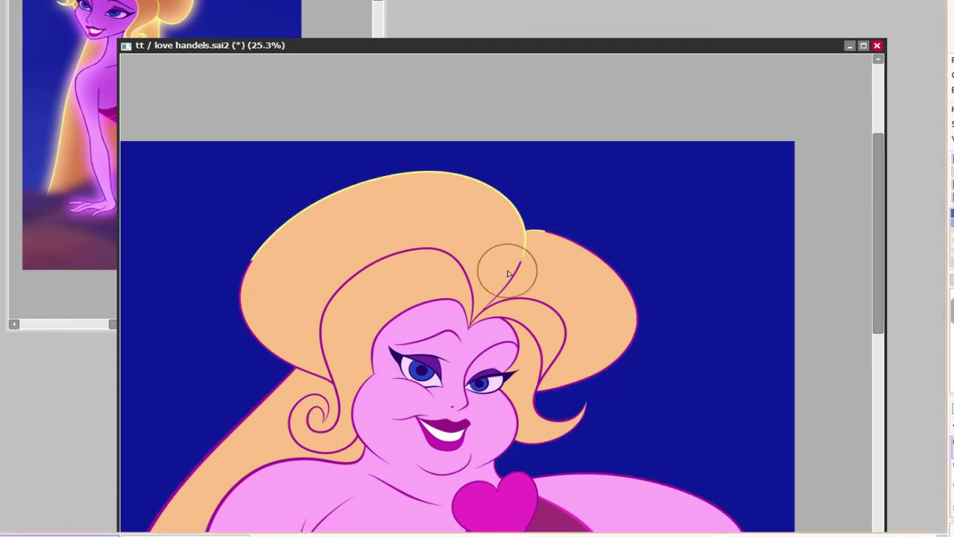
# Recolour the hair's remaining bouffant outlines, inner strands and flipped end pale yellow, checking against the reference.
pyautogui.moveTo(289, 365); pyautogui.dragTo(264, 239)
pyautogui.moveTo(321, 350); pyautogui.dragTo(443, 250)
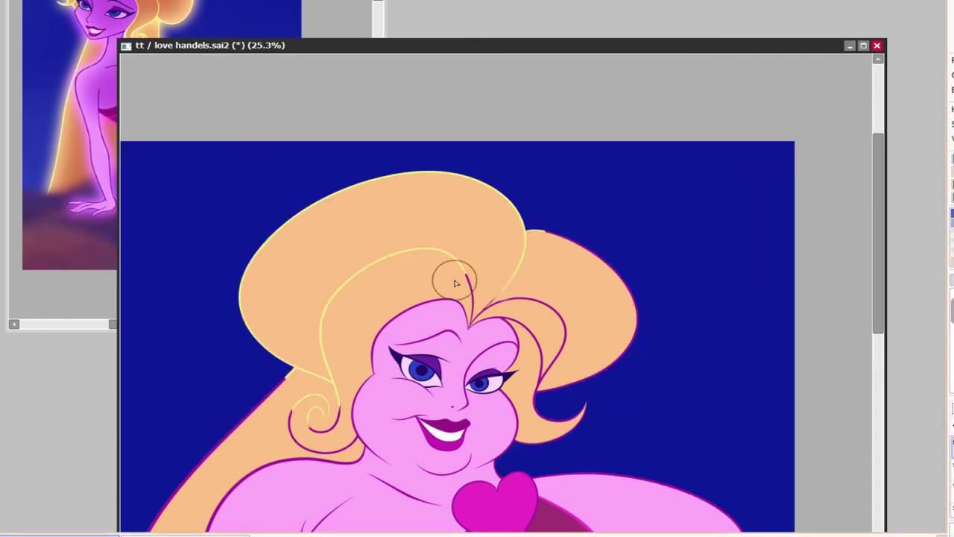
pyautogui.scroll(-1, 457, 283)
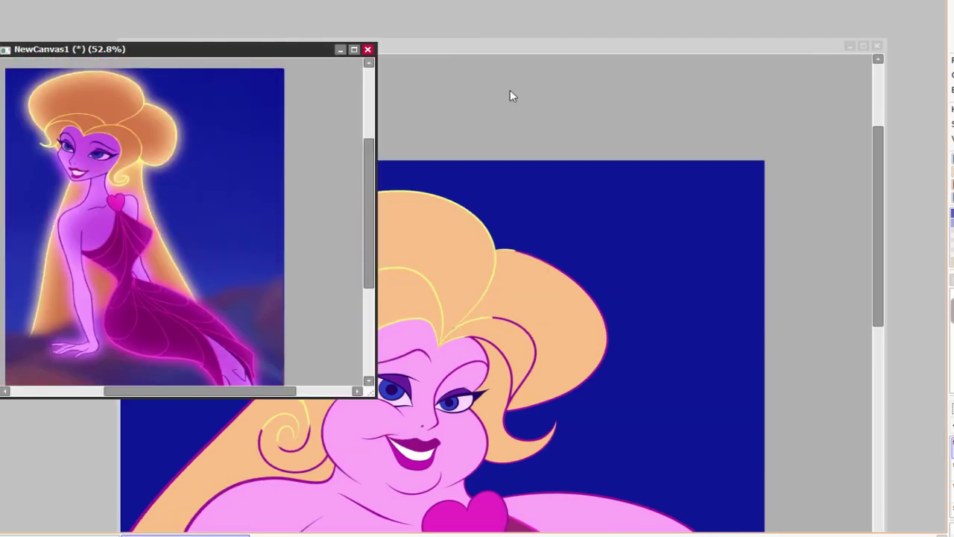
pyautogui.click(512, 94)
pyautogui.moveTo(492, 320)
pyautogui.mouseDown()
pyautogui.moveTo(537, 402)
pyautogui.moveTo(597, 358)
pyautogui.moveTo(589, 381)
pyautogui.mouseUp()
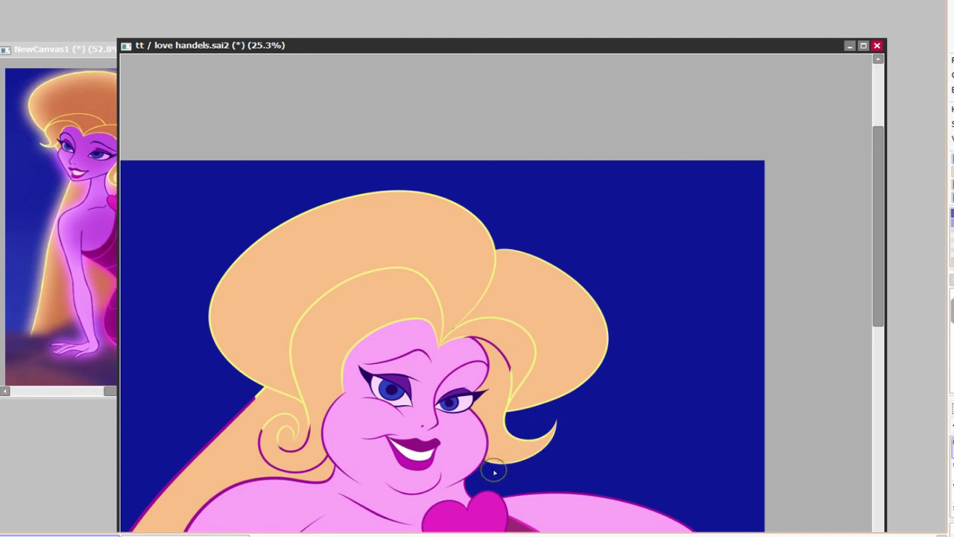
# Touch up the leftover dark spots at the hair parting and strand junctions with pale yellow.
pyautogui.scroll(3, 495, 407)
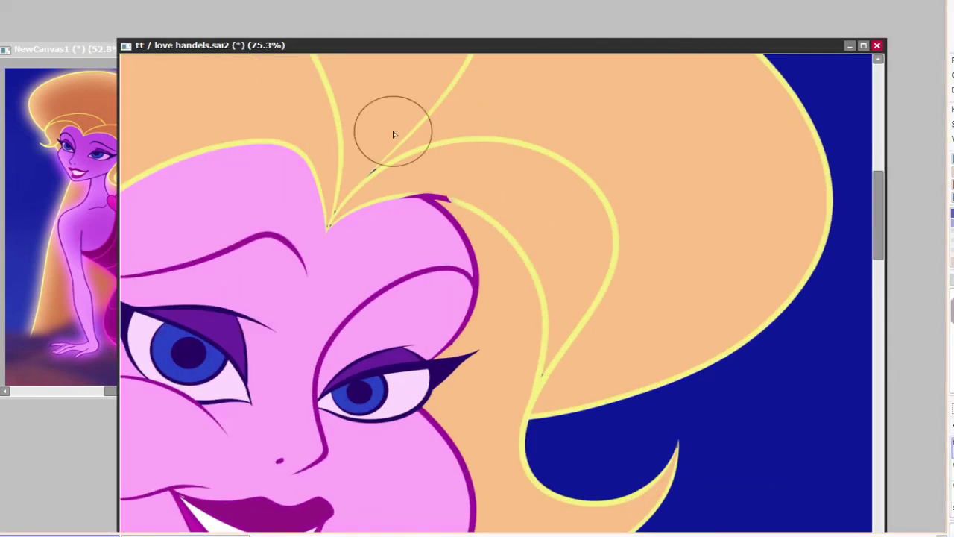
pyautogui.moveTo(544, 342); pyautogui.dragTo(533, 393)
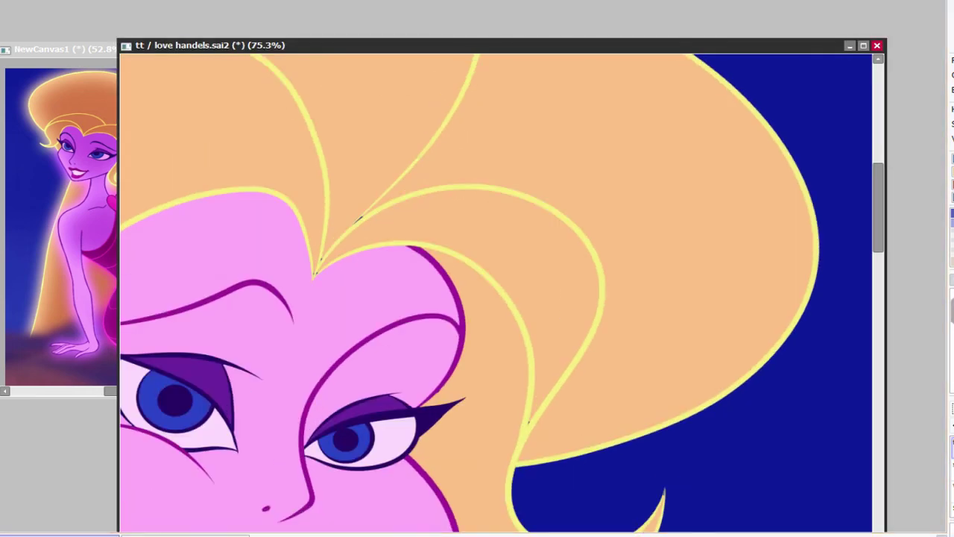
pyautogui.moveTo(314, 276); pyautogui.dragTo(567, 279)
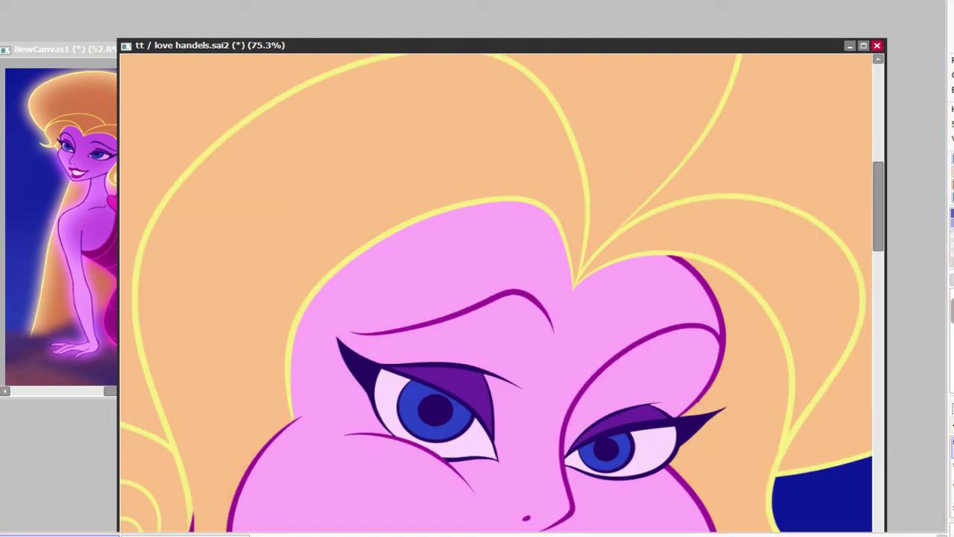
pyautogui.scroll(-1, 780, 418)
pyautogui.scroll(3, 645, 375)
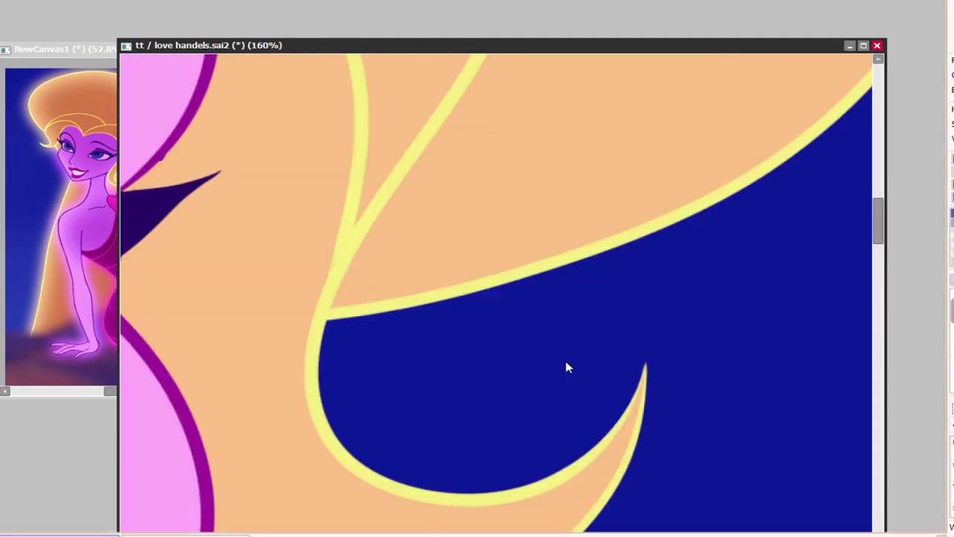
# Recolour the spiral hair curl beside the cheek pale yellow.
pyautogui.scroll(-2, 567, 367)
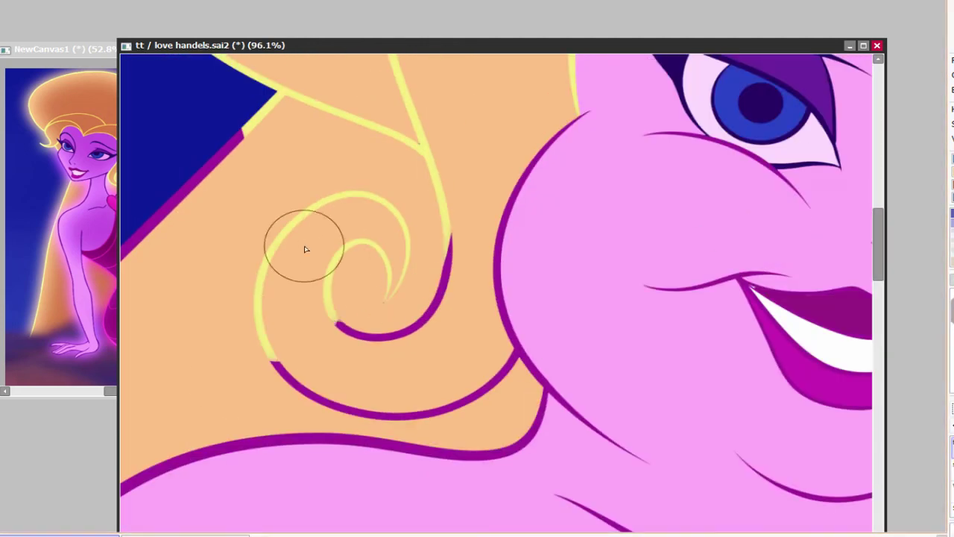
pyautogui.moveTo(447, 242); pyautogui.dragTo(337, 323)
pyautogui.moveTo(273, 351)
pyautogui.mouseDown()
pyautogui.moveTo(448, 412)
pyautogui.moveTo(500, 376)
pyautogui.mouseUp()
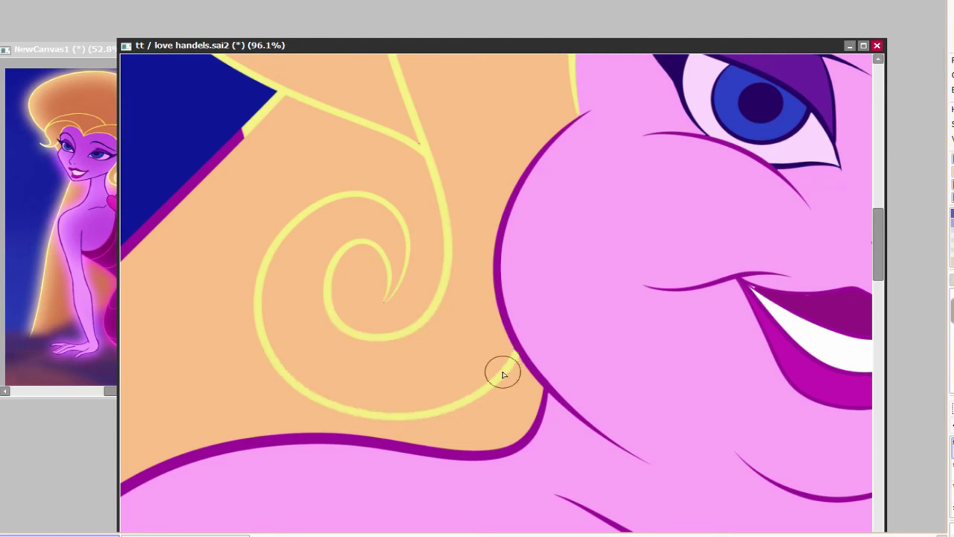
# Recolour the outer edges of the long hair behind the arm and beside the skirt pale yellow.
pyautogui.scroll(-3, 748, 356)
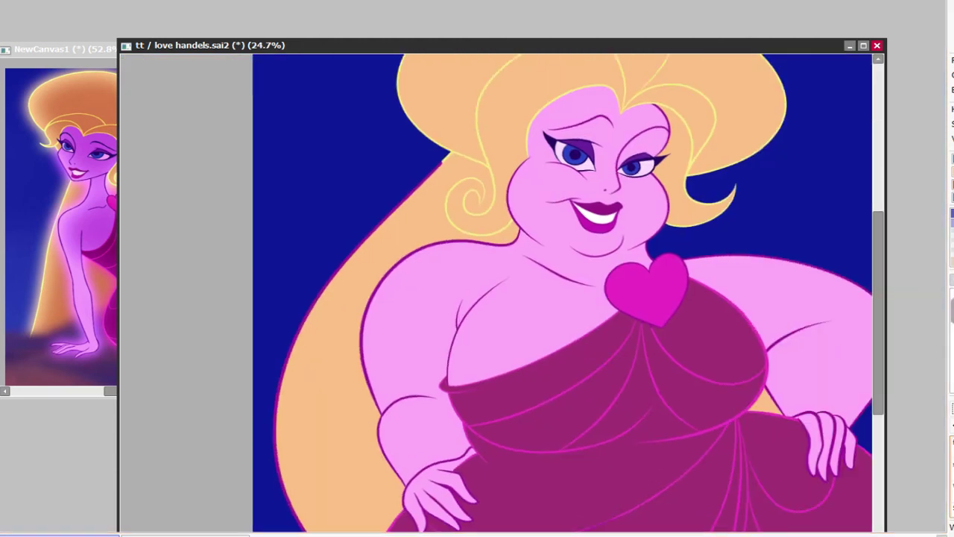
pyautogui.scroll(1, 420, 96)
pyautogui.scroll(2, 318, 391)
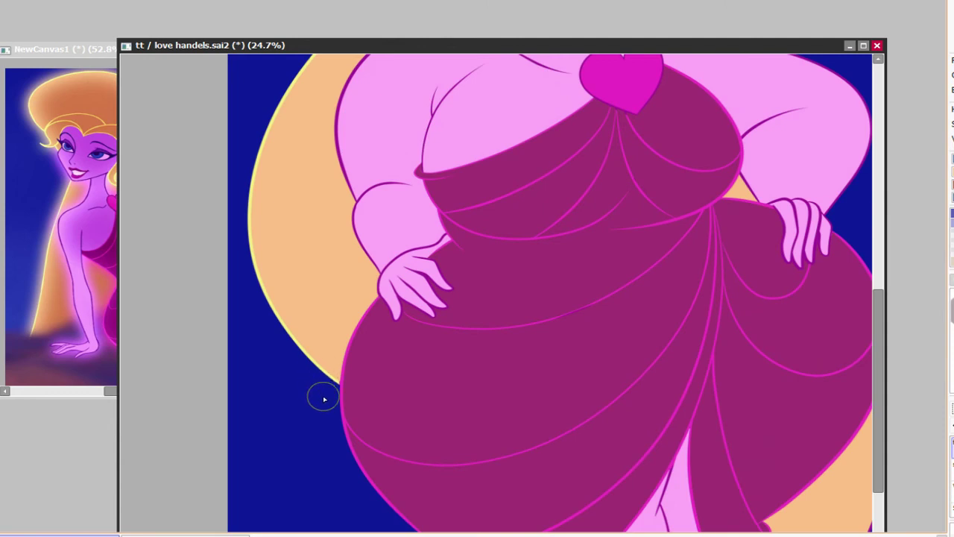
pyautogui.hscroll(5, 324, 399)
pyautogui.scroll(-1, 325, 399)
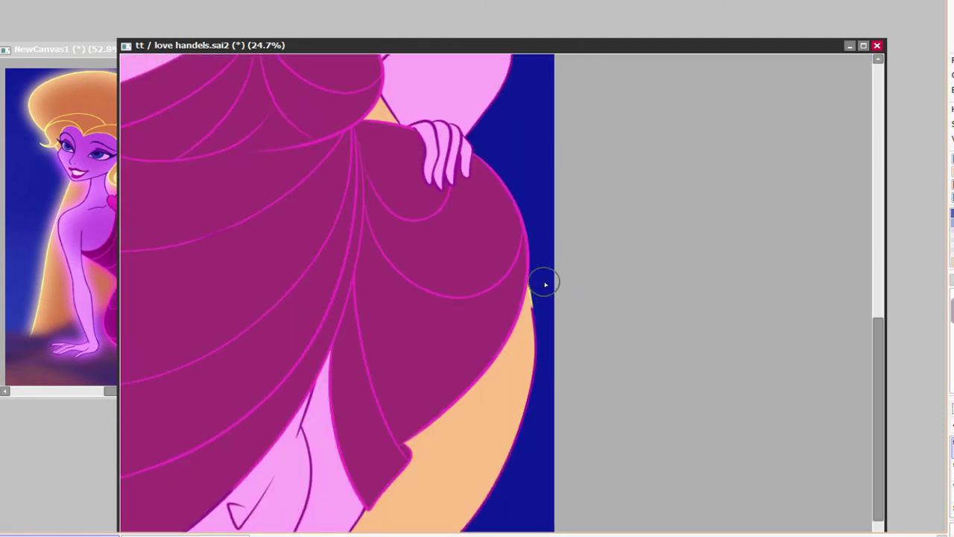
pyautogui.scroll(-2, 545, 284)
# Examine the recoloured outlines across the whole figure and compare them with the reference image.
pyautogui.scroll(3, 504, 345)
pyautogui.scroll(2, 603, 293)
pyautogui.scroll(-3, 517, 322)
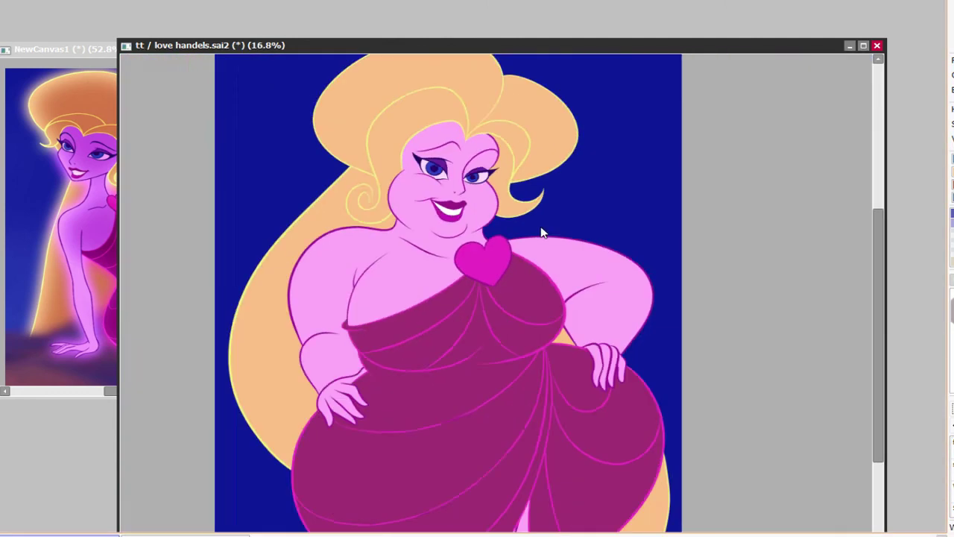
pyautogui.scroll(2, 542, 232)
pyautogui.scroll(-3, 545, 311)
pyautogui.scroll(3, 554, 209)
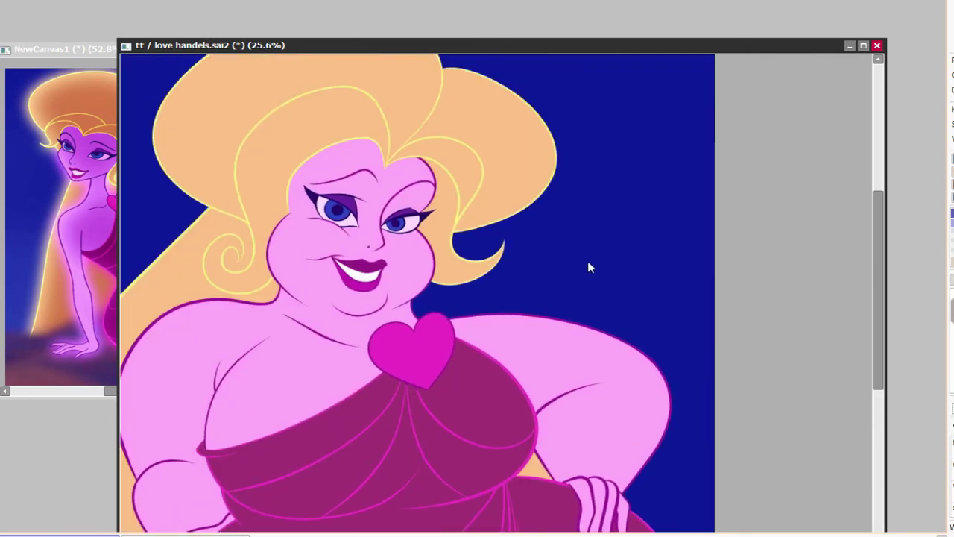
pyautogui.moveTo(588, 267); pyautogui.dragTo(636, 313)
pyautogui.hotkey('ctrl', 'Tab')
pyautogui.hotkey('ctrl', 'Tab')
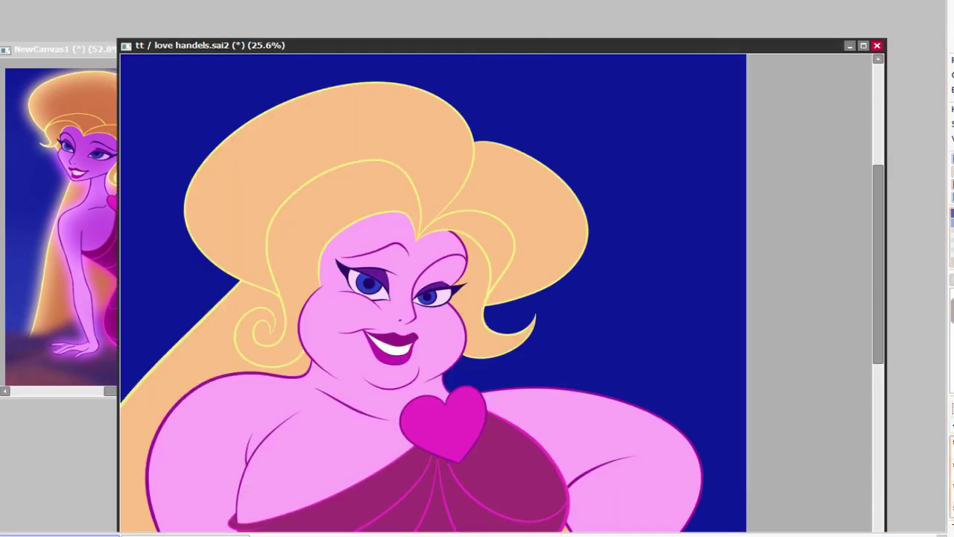
# Select all the hair fill areas, including the strands beside the skirt, and deepen them to a darker orange.
pyautogui.click(298, 217)
pyautogui.click(366, 146)
pyautogui.click(522, 246)
pyautogui.scroll(-5, 597, 403)
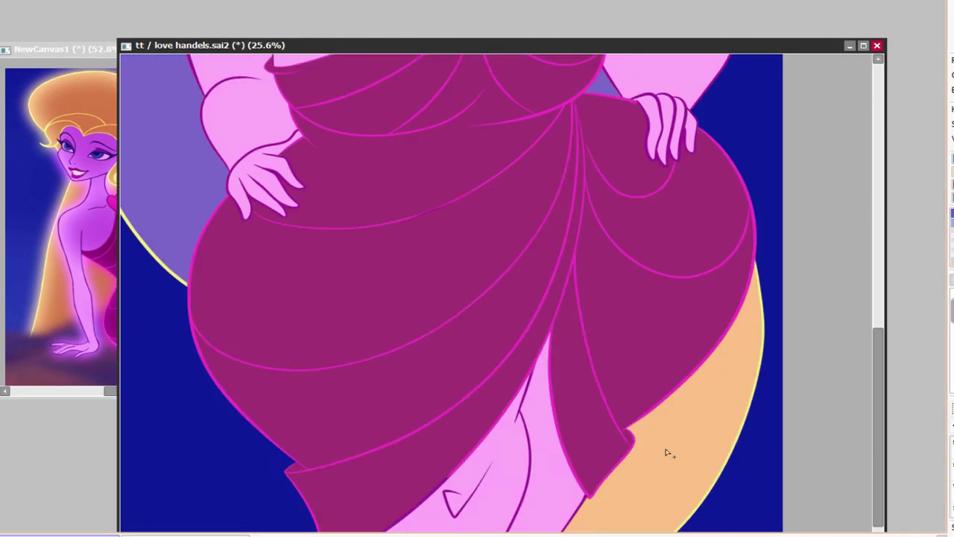
pyautogui.scroll(5, 669, 452)
pyautogui.scroll(-1, 651, 275)
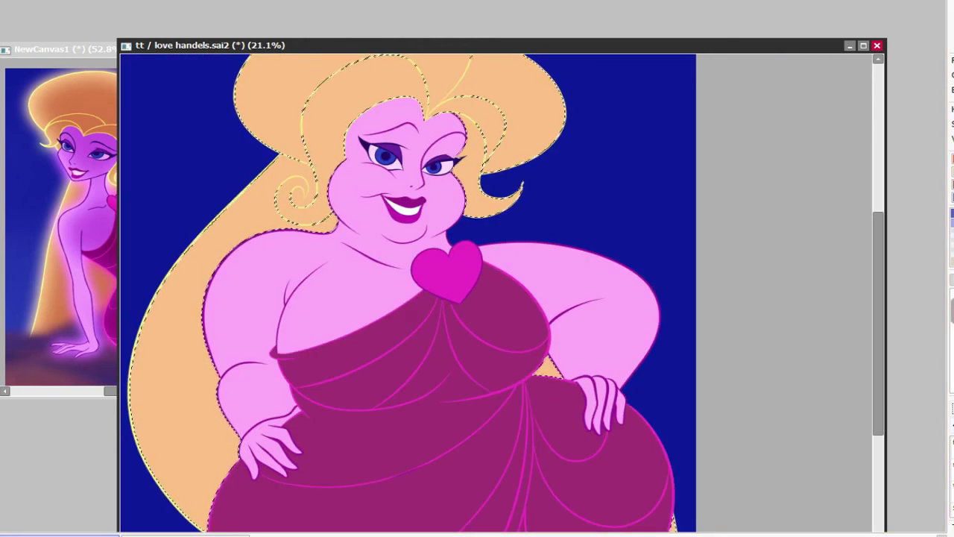
pyautogui.hotkey('ctrl', 'd')
pyautogui.scroll(-2, 543, 256)
pyautogui.scroll(1, 597, 330)
pyautogui.scroll(-1, 608, 201)
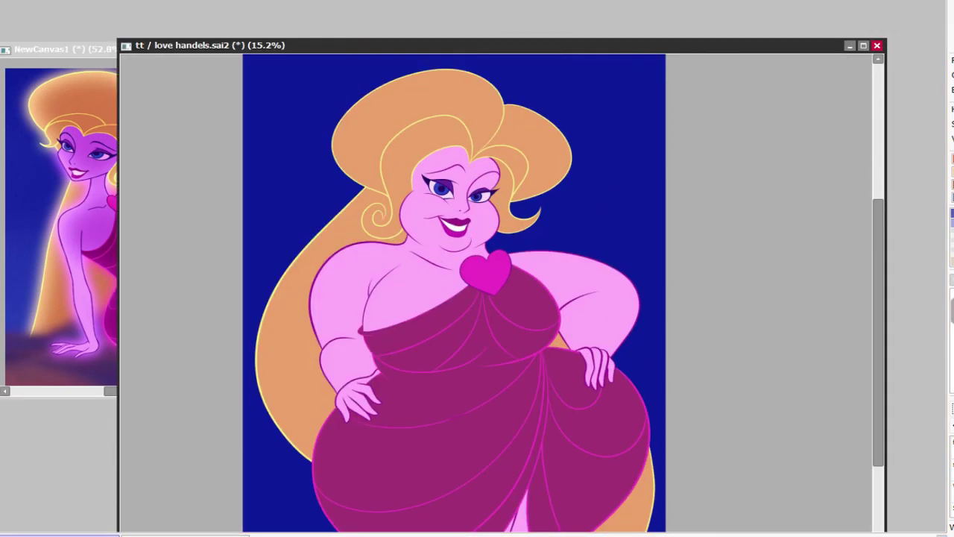
# Add a soft glow in the line colours around the outlines of the hair, skin and dress.
pyautogui.hotkey('ctrl', 'z')
pyautogui.hotkey('ctrl', 'y')
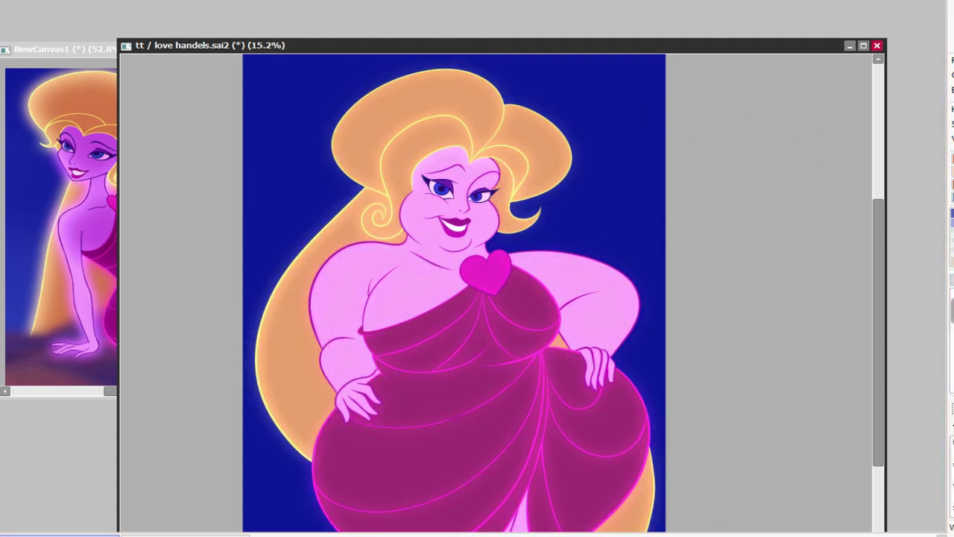
pyautogui.scroll(-3, 539, 348)
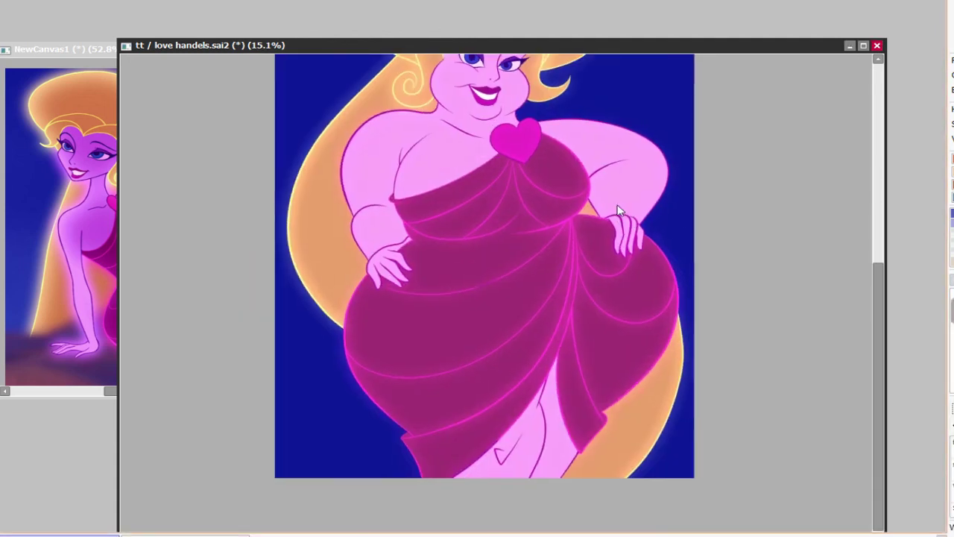
# Recolour the remaining dark purple stretch of the skirt's slit edge bright magenta to match the other dress lines.
pyautogui.scroll(2, 539, 347)
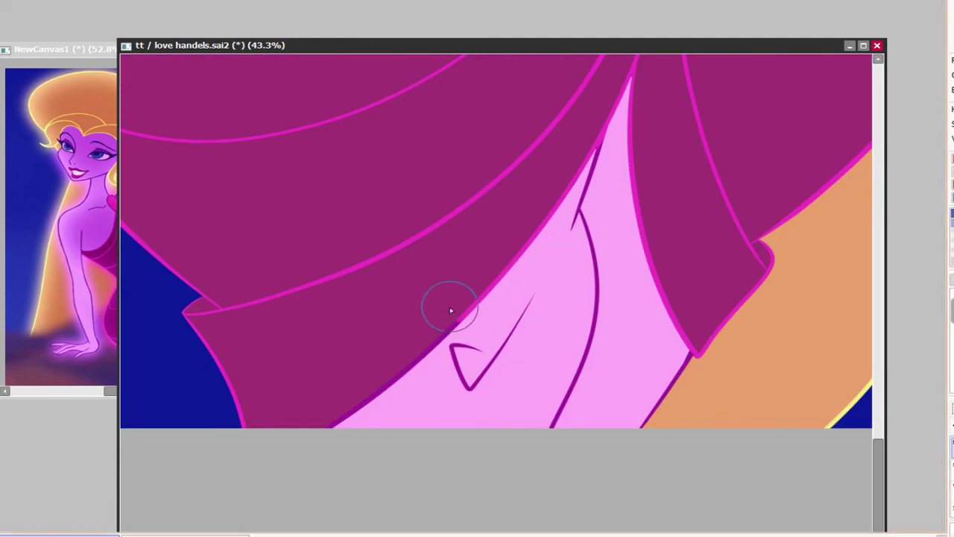
pyautogui.moveTo(332, 426); pyautogui.dragTo(455, 315)
pyautogui.scroll(2, 582, 251)
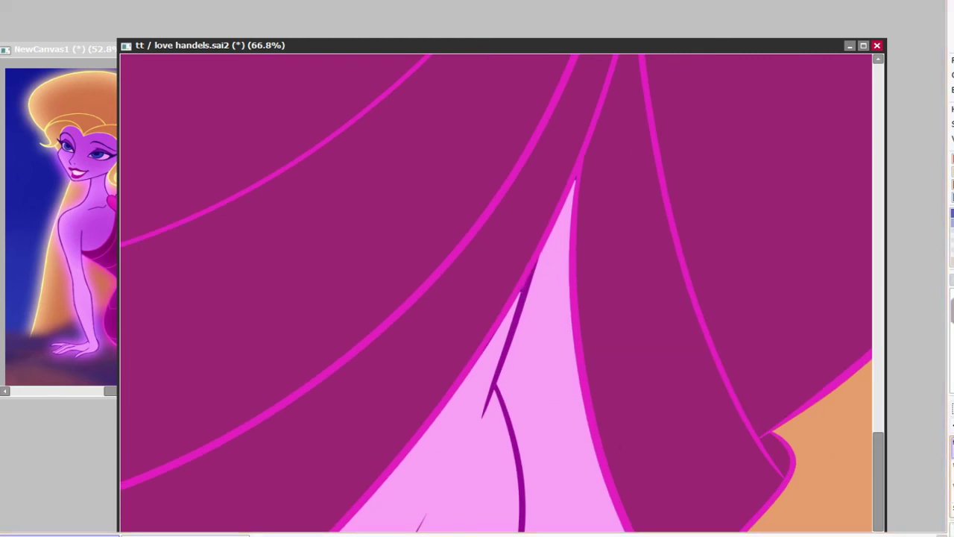
pyautogui.scroll(-6, 730, 340)
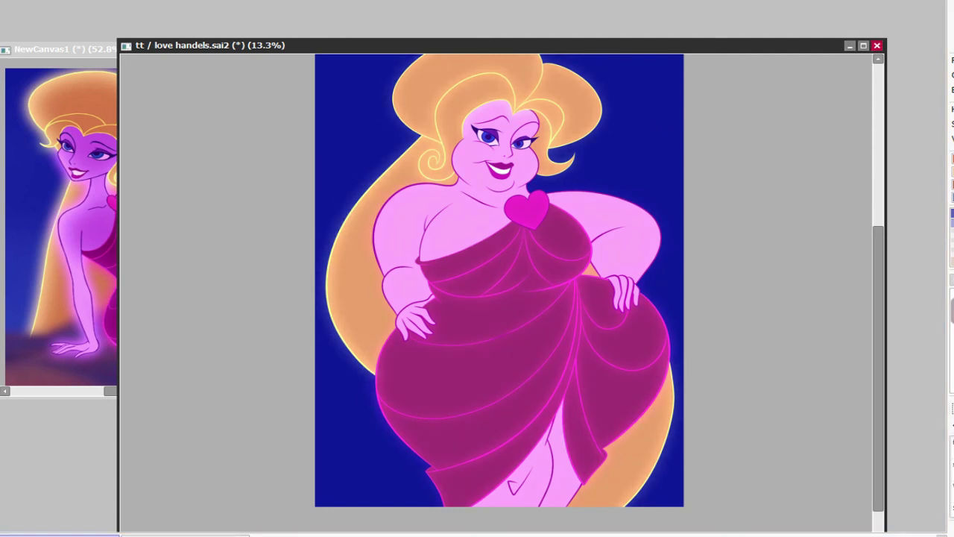
pyautogui.scroll(2, 674, 132)
pyautogui.press('[')
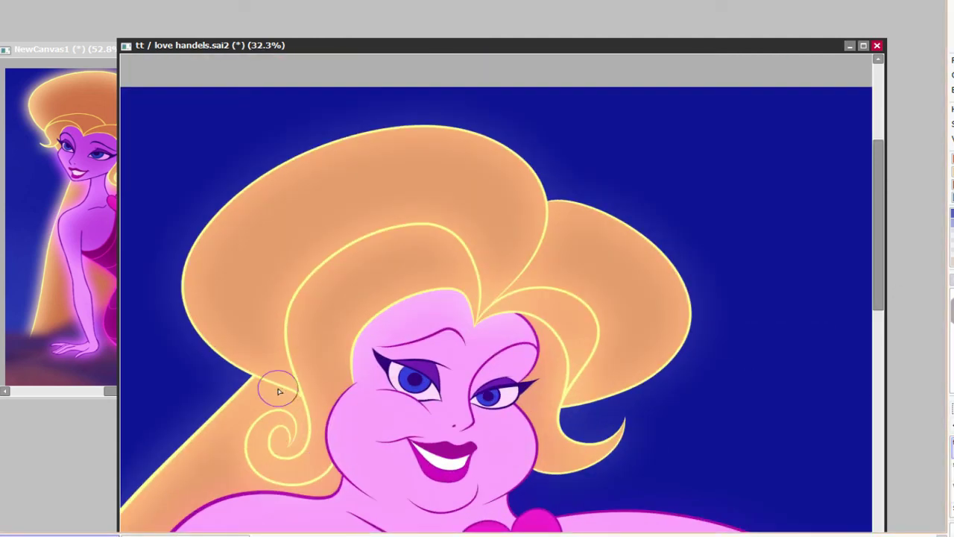
pyautogui.press('[')
pyautogui.moveTo(293, 393)
pyautogui.mouseDown()
pyautogui.moveTo(310, 143)
pyautogui.moveTo(555, 230)
pyautogui.moveTo(627, 268)
pyautogui.mouseUp()
pyautogui.moveTo(270, 383)
pyautogui.mouseDown()
pyautogui.moveTo(387, 132)
pyautogui.moveTo(641, 267)
pyautogui.mouseUp()
pyautogui.hotkey('ctrl', 'z')
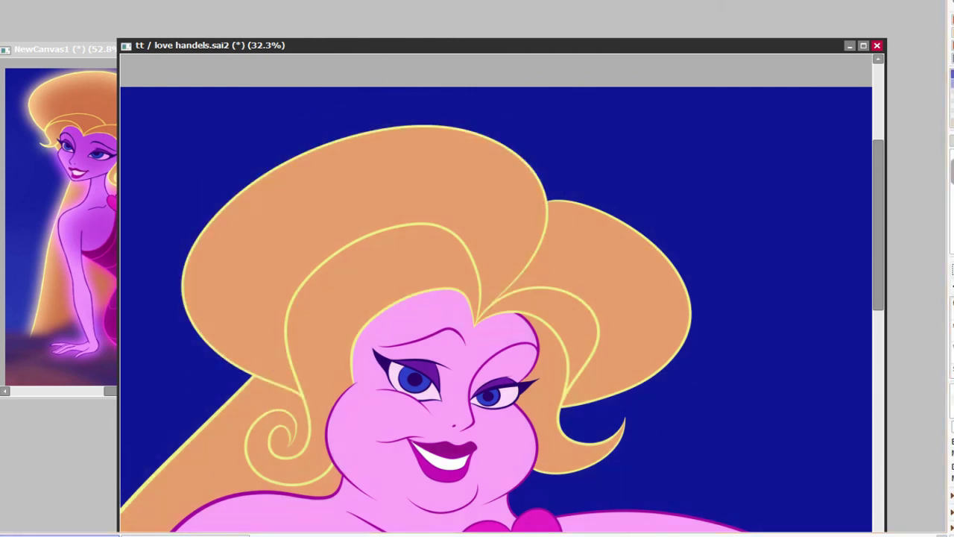
# Brighten the glow's line colours and apply a stronger soft glow around the whole figure's outlines.
pyautogui.hotkey('ctrl', 'y')
pyautogui.hotkey('ctrl', 'z')
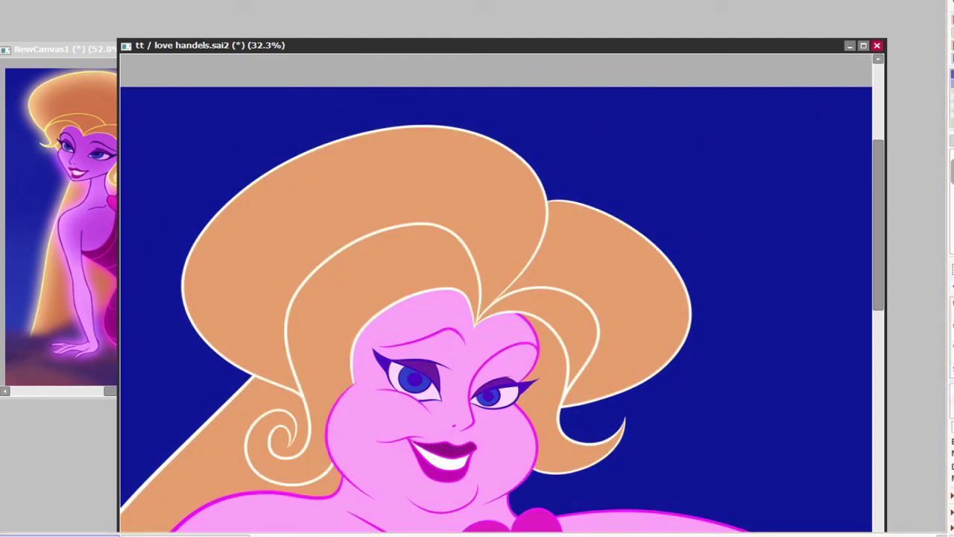
pyautogui.hotkey('ctrl', 'y')
pyautogui.scroll(-5, 825, 138)
pyautogui.scroll(3, 635, 264)
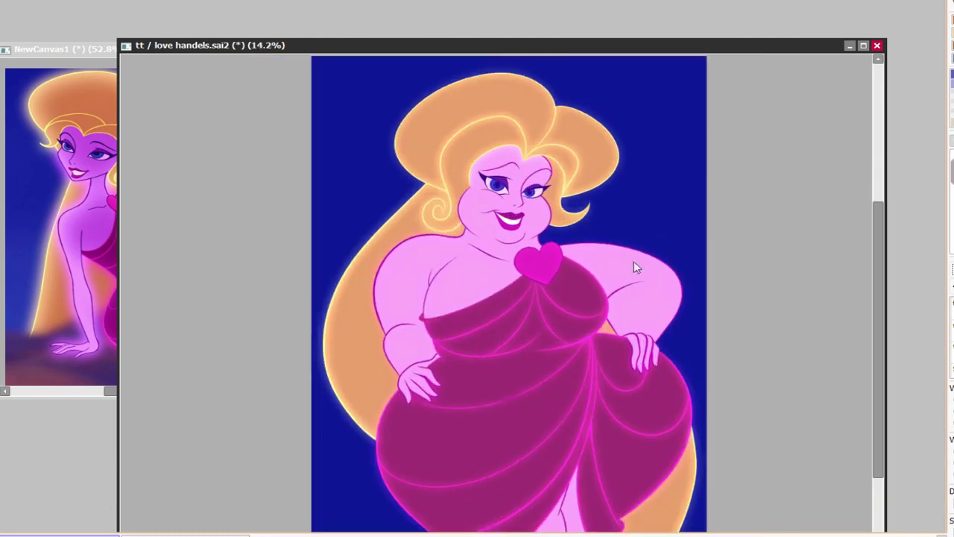
# Airbrush a wide pale yellow glow along the outer edges of the hair, from the crown to the strands beside the skirt.
pyautogui.moveTo(618, 336)
pyautogui.mouseDown()
pyautogui.moveTo(573, 373)
pyautogui.moveTo(592, 387)
pyautogui.moveTo(582, 380)
pyautogui.mouseUp()
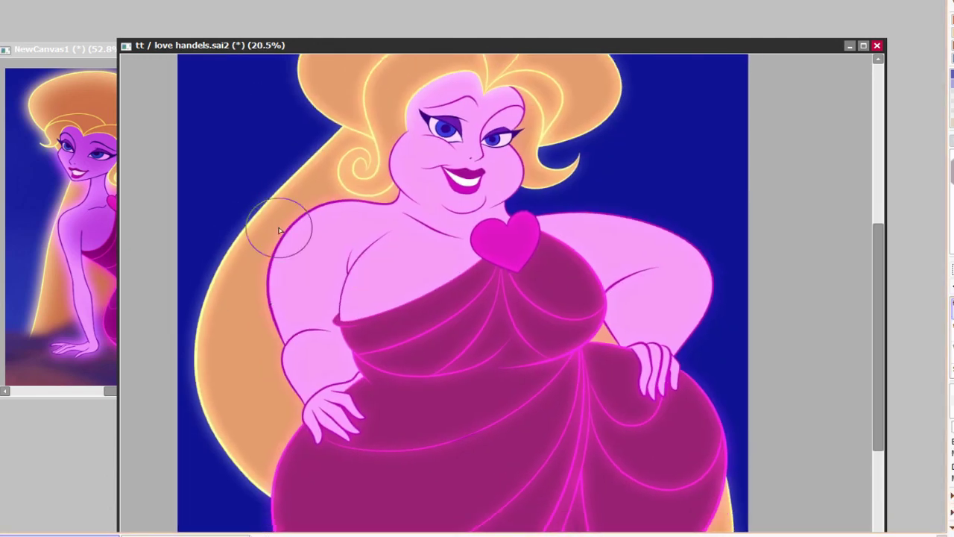
pyautogui.moveTo(223, 477)
pyautogui.mouseDown()
pyautogui.moveTo(285, 184)
pyautogui.moveTo(384, 130)
pyautogui.mouseUp()
pyautogui.moveTo(385, 130); pyautogui.dragTo(358, 255)
pyautogui.moveTo(261, 246)
pyautogui.mouseDown()
pyautogui.moveTo(498, 136)
pyautogui.moveTo(536, 256)
pyautogui.moveTo(522, 287)
pyautogui.moveTo(598, 244)
pyautogui.mouseUp()
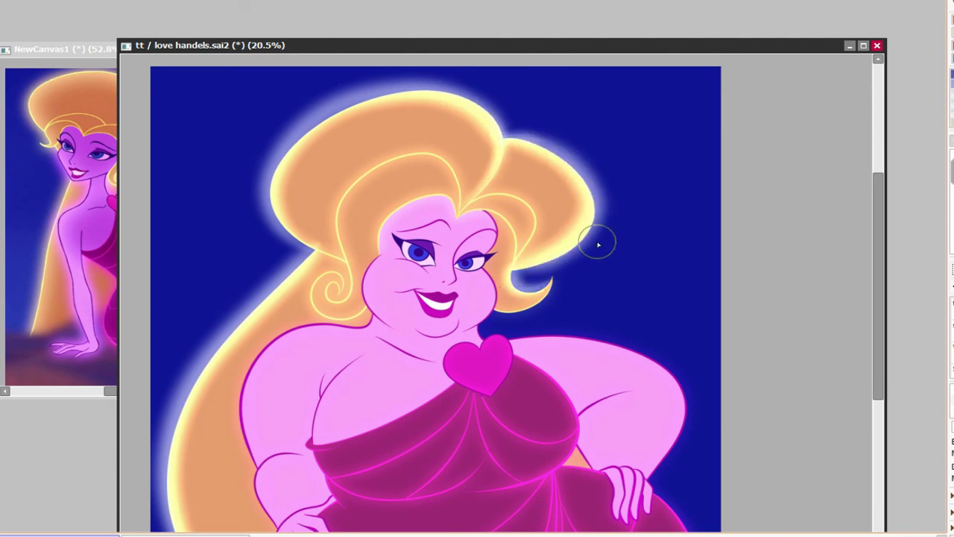
pyautogui.scroll(-5, 612, 359)
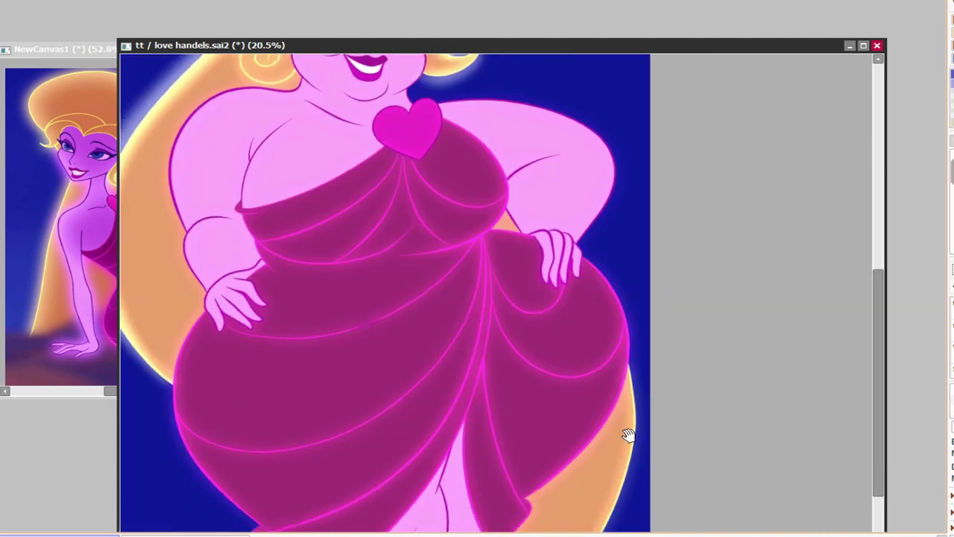
pyautogui.scroll(2, 616, 261)
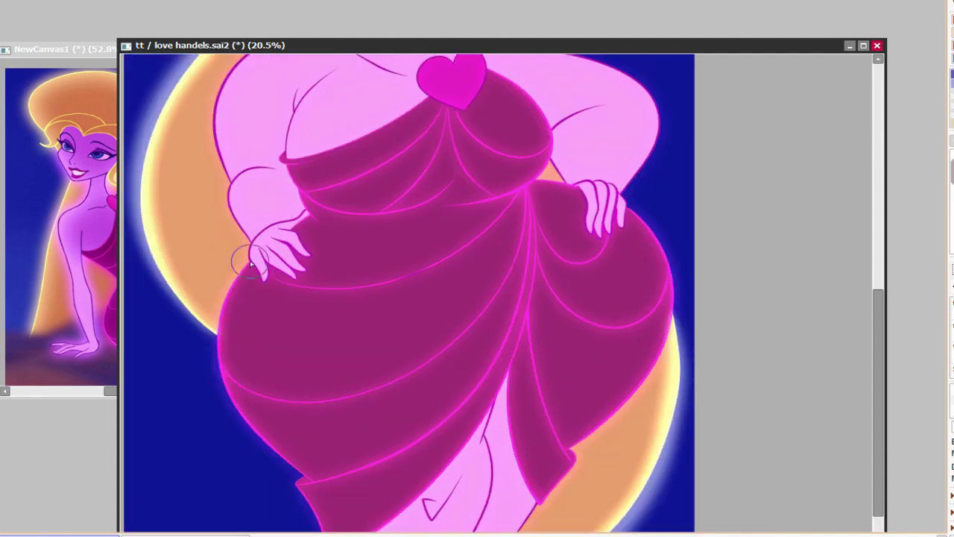
# Airbrush a magenta-violet glow around the outer edges of the skirt, the arm resting on the hip and the neck.
pyautogui.scroll(-4, 358, 428)
pyautogui.scroll(4, 534, 412)
pyautogui.hscroll(2, 534, 413)
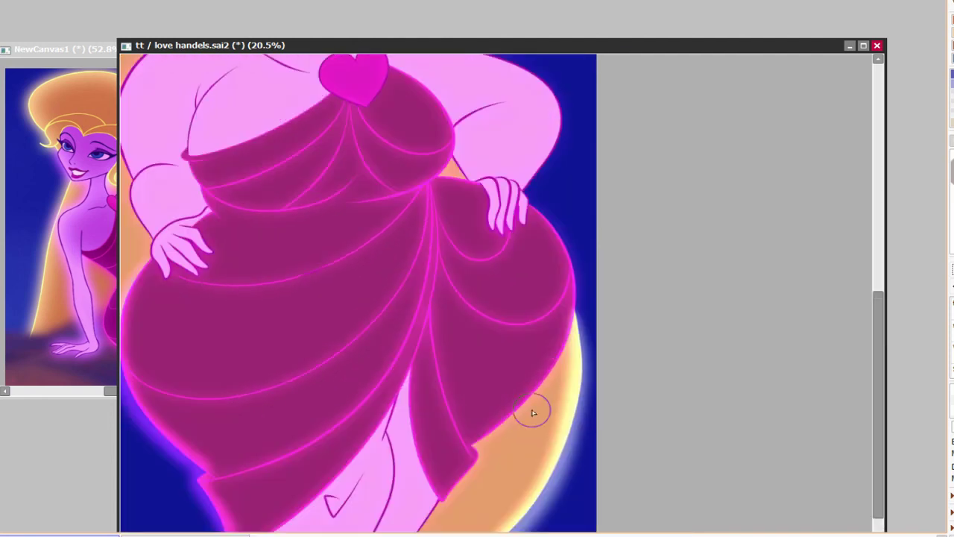
pyautogui.scroll(4, 586, 207)
pyautogui.scroll(-2, 389, 272)
pyautogui.hscroll(-2, 389, 272)
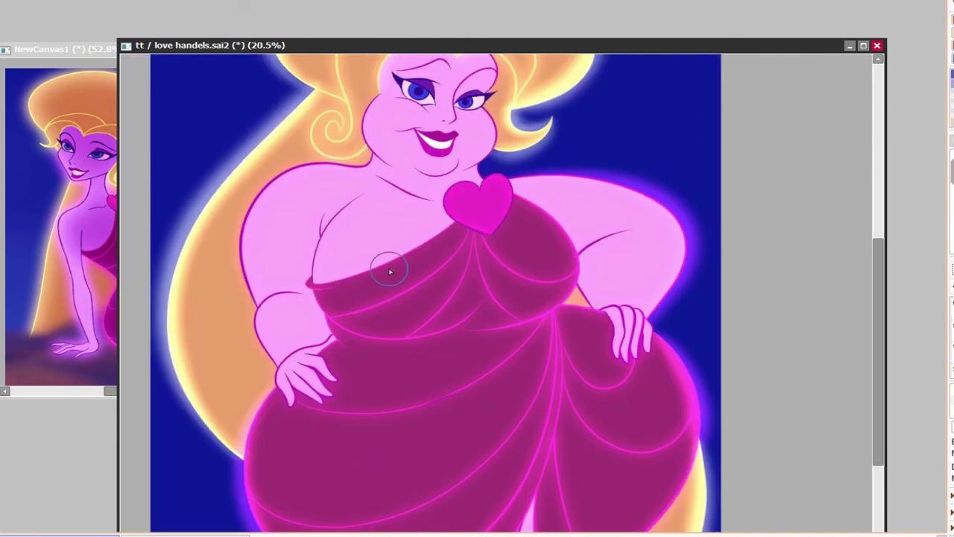
pyautogui.scroll(2, 512, 294)
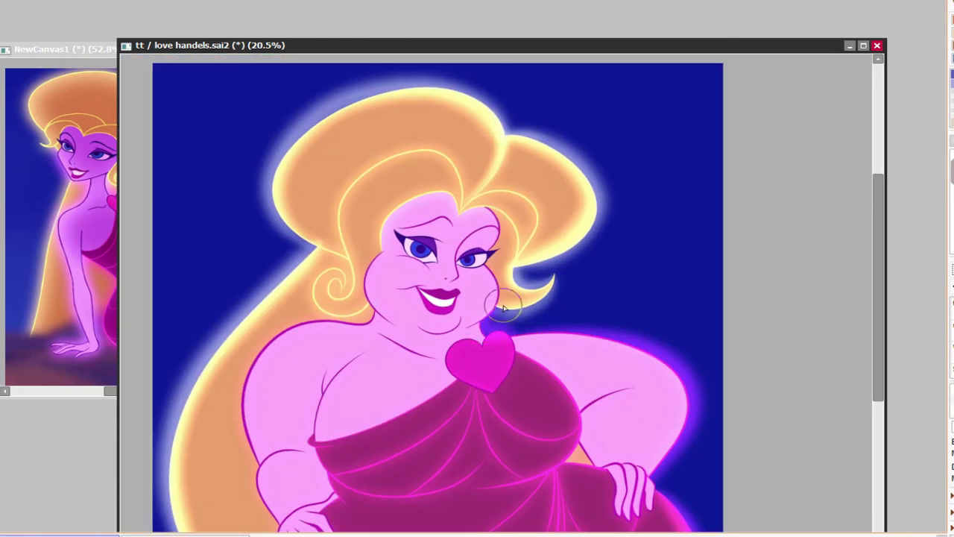
# Shade the irises with purple and the lips with magenta tones, and add white highlights to both eyes.
pyautogui.scroll(1, 610, 376)
pyautogui.hscroll(1, 610, 376)
pyautogui.scroll(4, 374, 301)
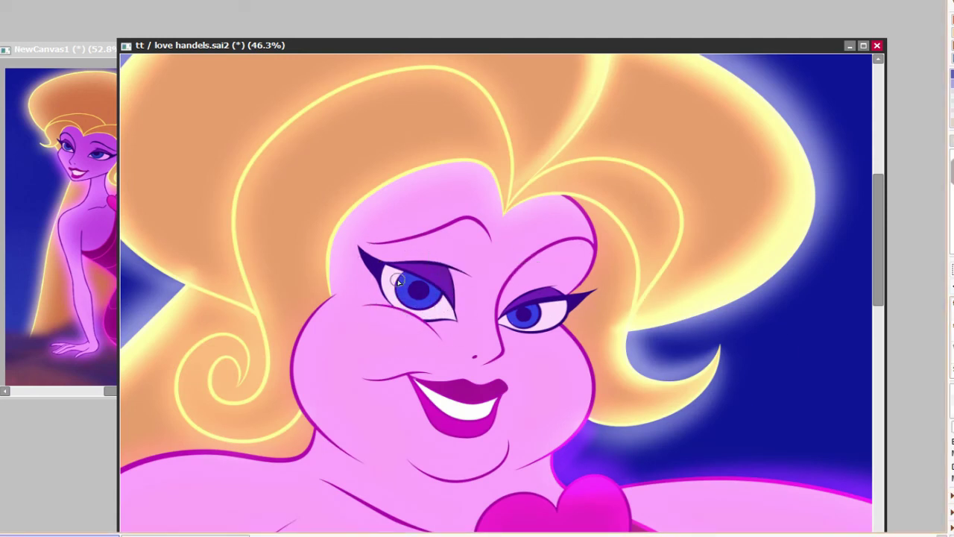
pyautogui.scroll(-1, 477, 351)
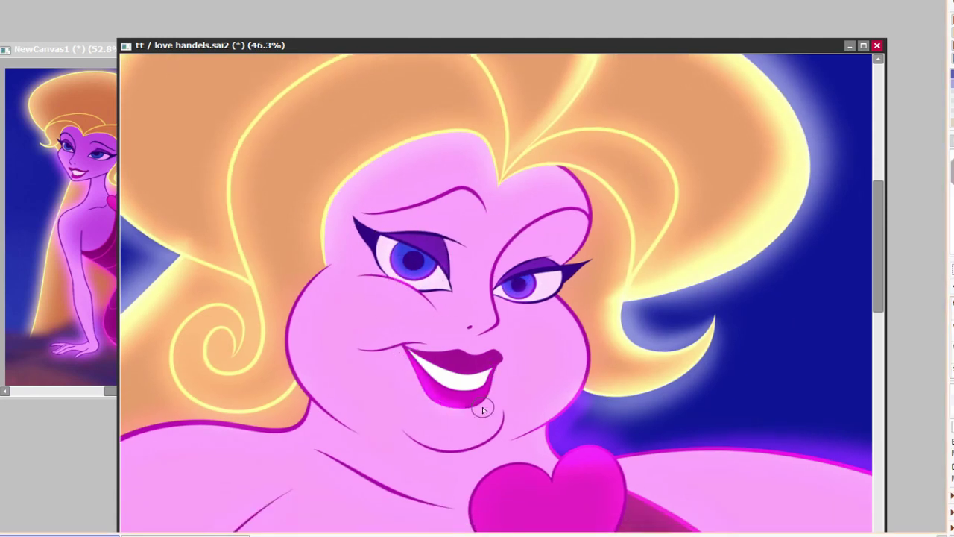
pyautogui.scroll(-4, 475, 356)
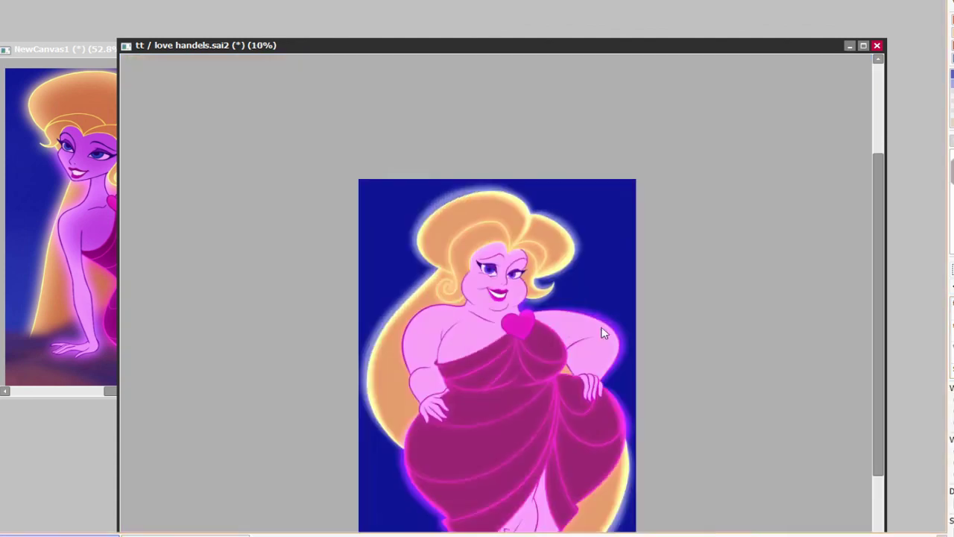
pyautogui.scroll(5, 528, 379)
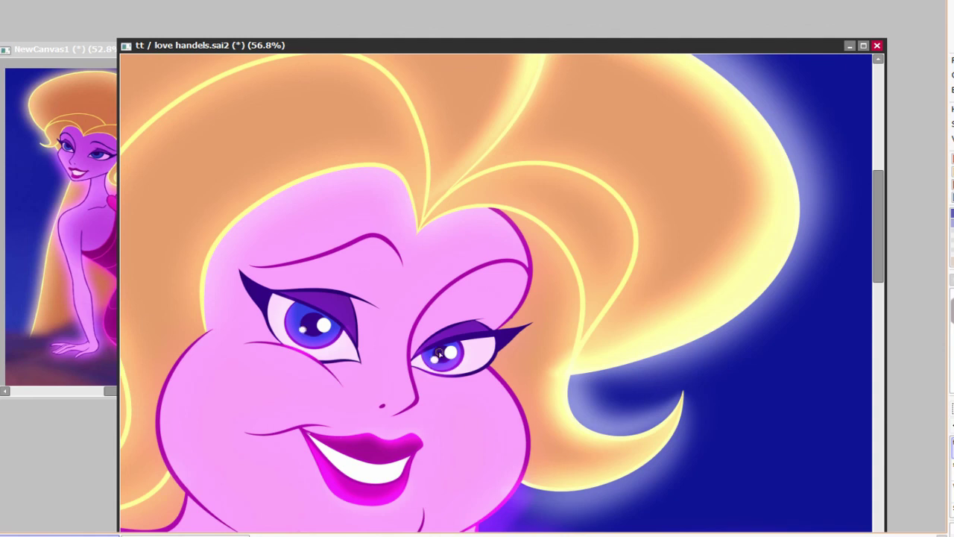
# Airbrush hazy purple and reddish-brown ground across the lower background on both sides of the figure, matching the reference image.
pyautogui.moveTo(861, 375); pyautogui.dragTo(108, 53)
pyautogui.click(108, 53)
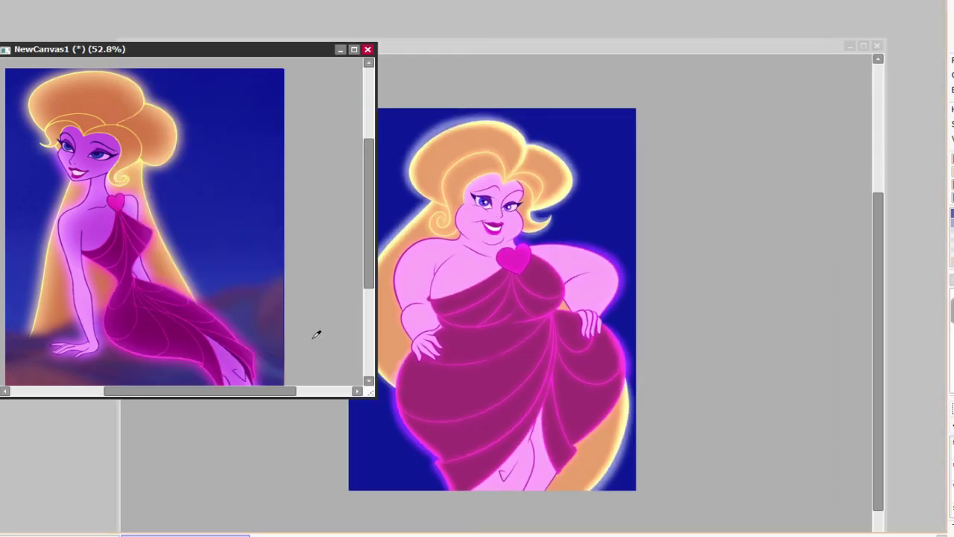
pyautogui.click(440, 429)
pyautogui.scroll(-3, 440, 428)
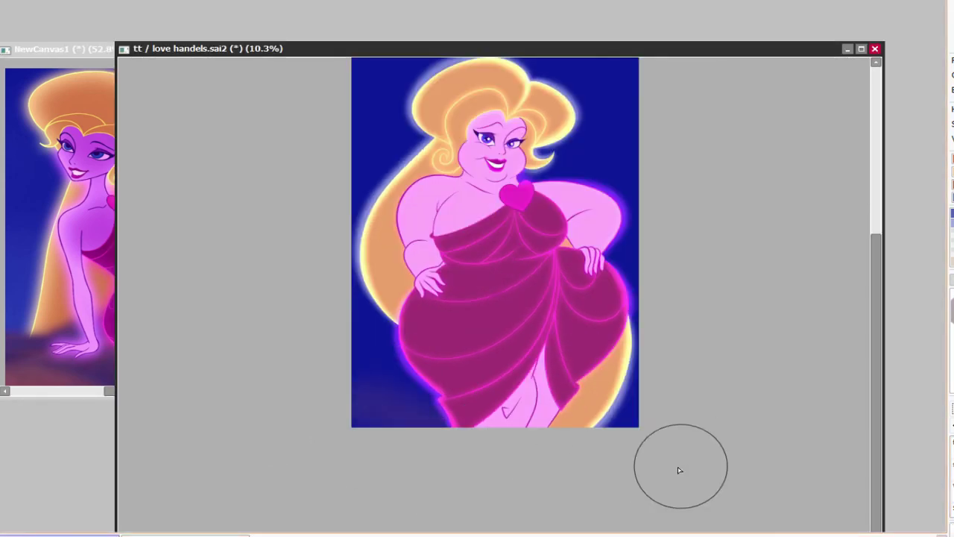
pyautogui.moveTo(343, 418)
pyautogui.mouseDown()
pyautogui.moveTo(380, 407)
pyautogui.moveTo(444, 425)
pyautogui.mouseUp()
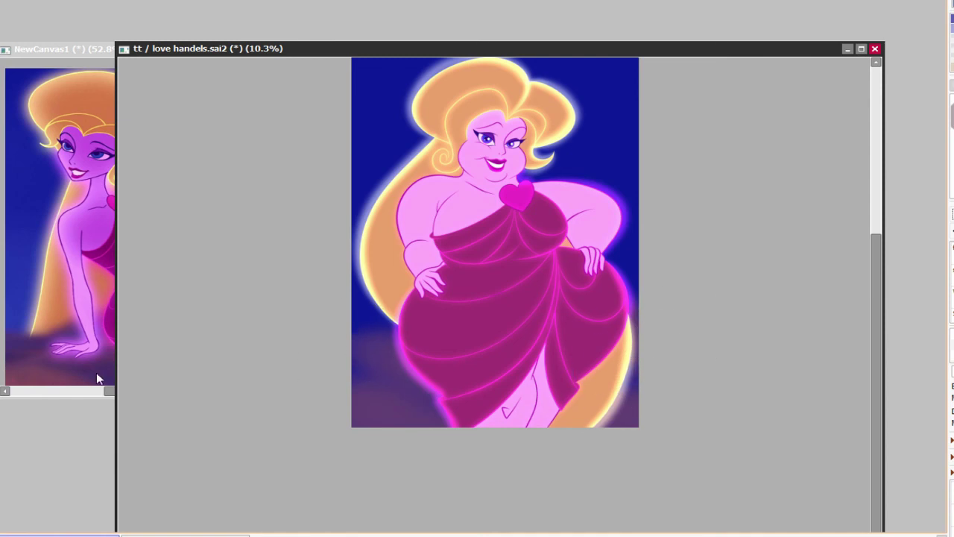
pyautogui.moveTo(352, 371)
pyautogui.mouseDown()
pyautogui.moveTo(366, 369)
pyautogui.moveTo(469, 432)
pyautogui.mouseUp()
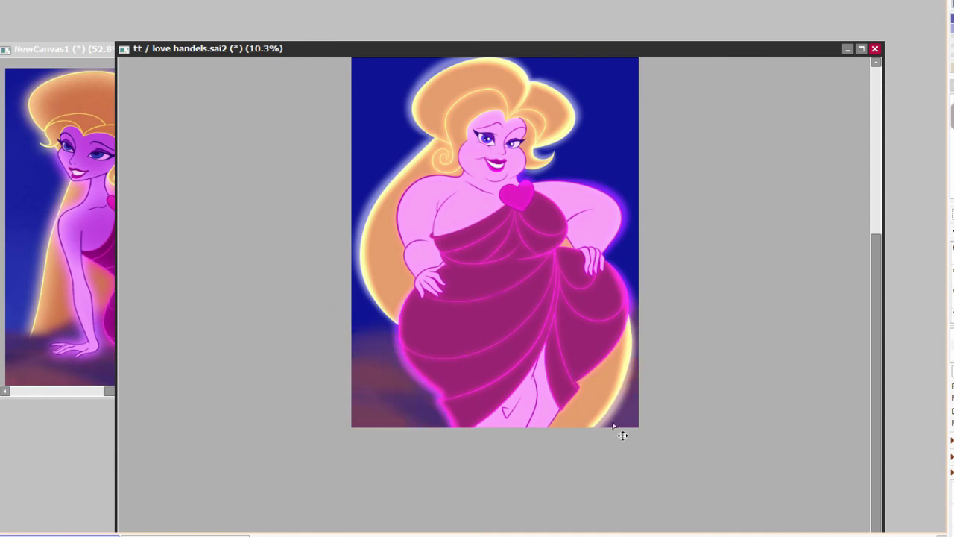
pyautogui.moveTo(571, 315); pyautogui.dragTo(478, 365)
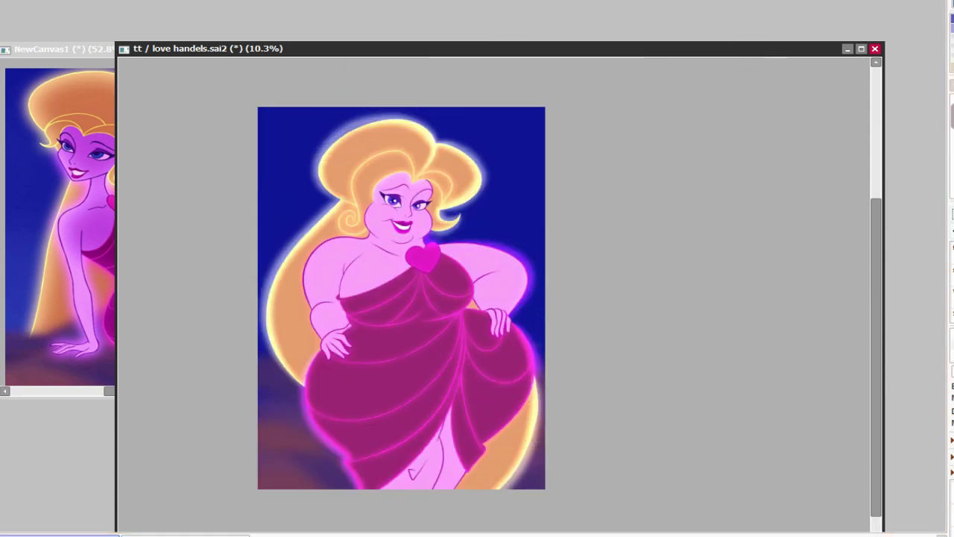
# Recolour both eyebrows dark navy blue to match the eyeliner.
pyautogui.scroll(1, 460, 200)
pyautogui.scroll(2, 460, 200)
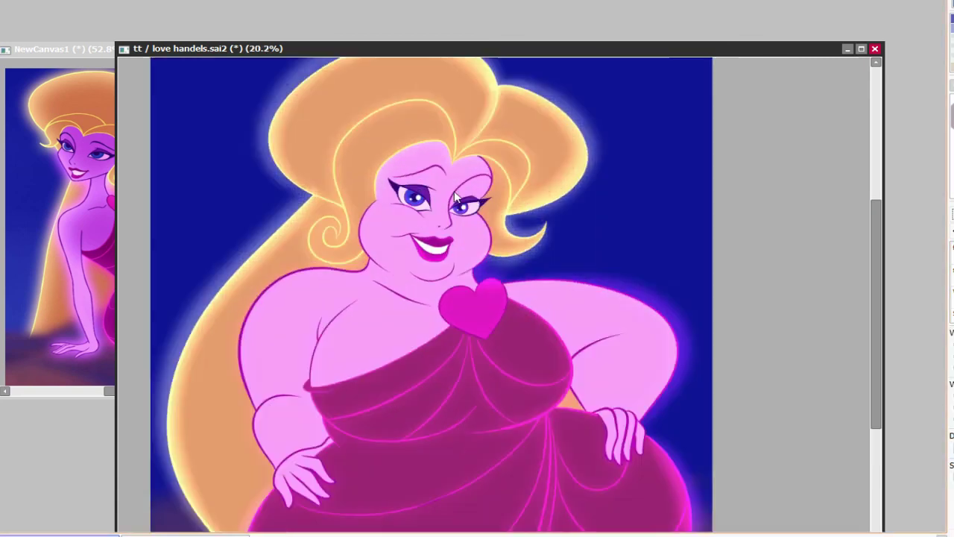
pyautogui.moveTo(460, 199); pyautogui.dragTo(628, 198)
pyautogui.scroll(-2, 628, 199)
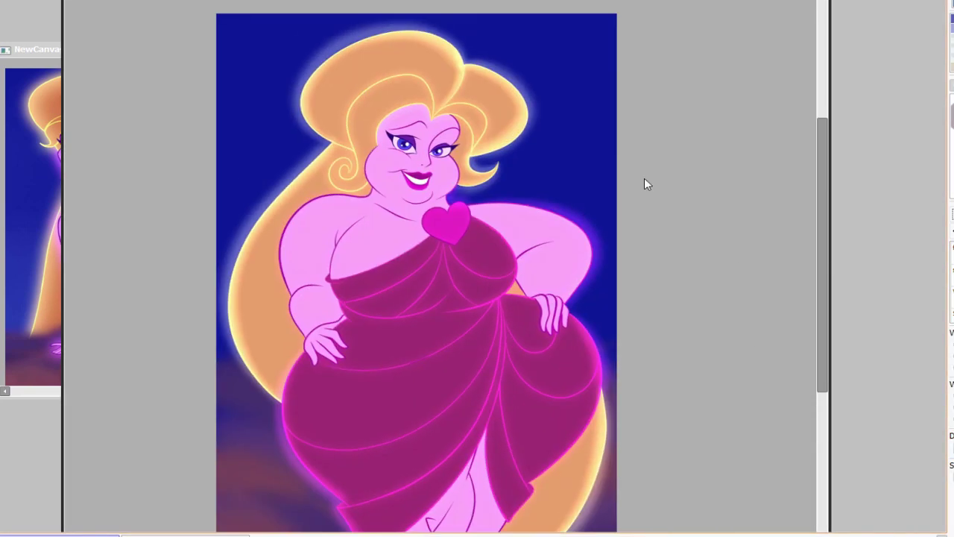
pyautogui.scroll(5, 404, 96)
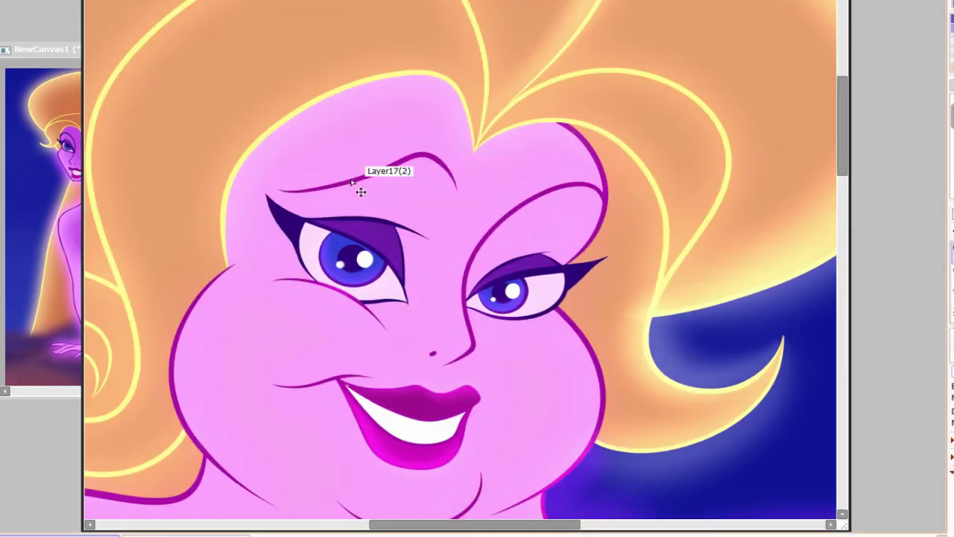
pyautogui.moveTo(384, 159); pyautogui.dragTo(456, 187)
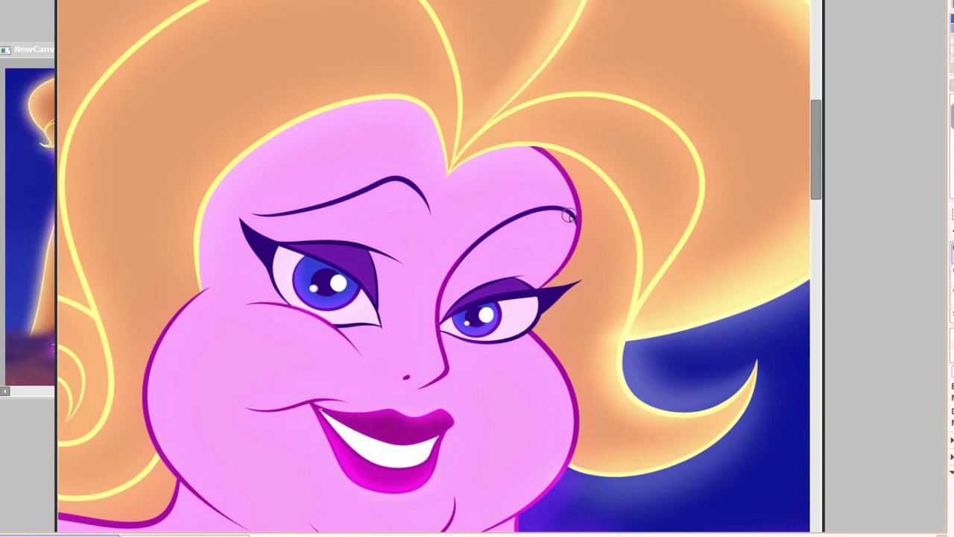
pyautogui.scroll(-5, 639, 309)
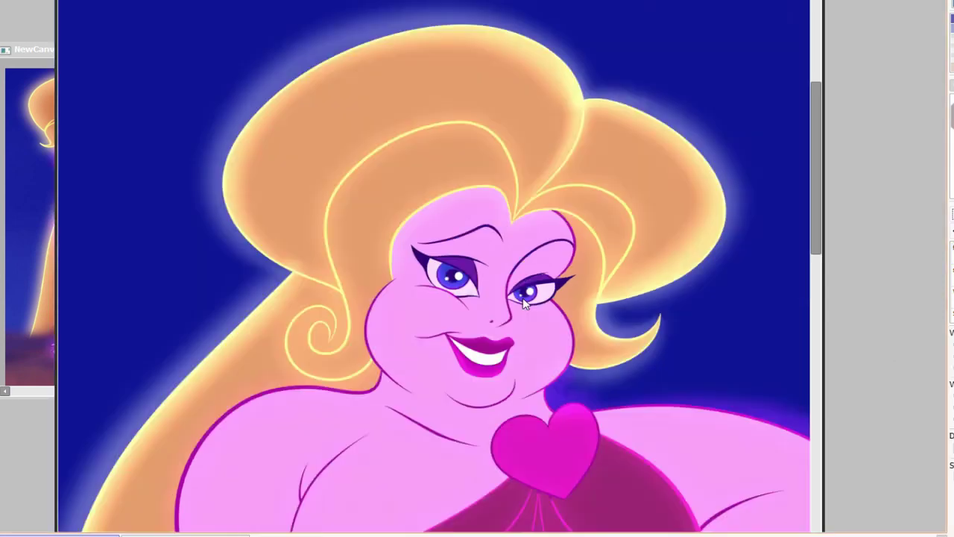
pyautogui.scroll(5, 451, 209)
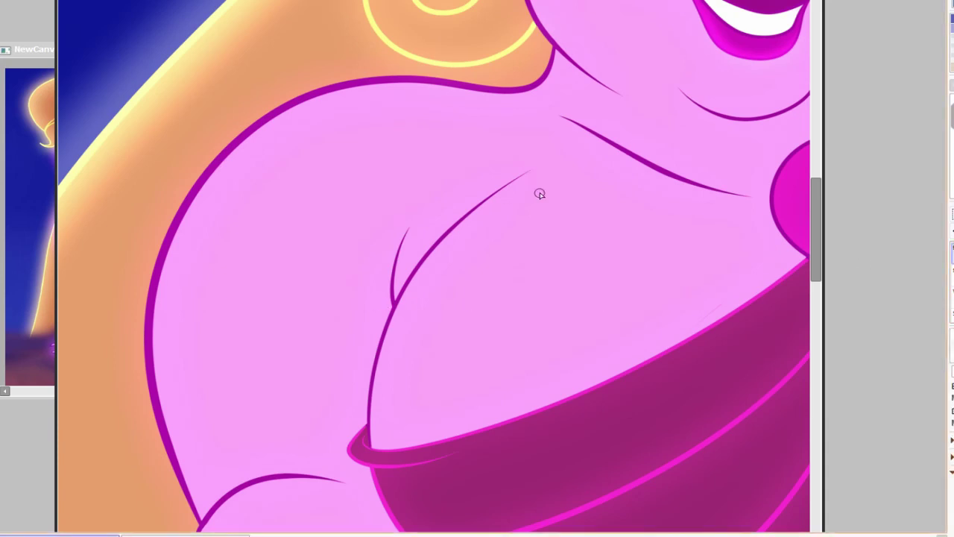
pyautogui.moveTo(522, 176); pyautogui.dragTo(376, 376)
pyautogui.hotkey('ctrl', 'z')
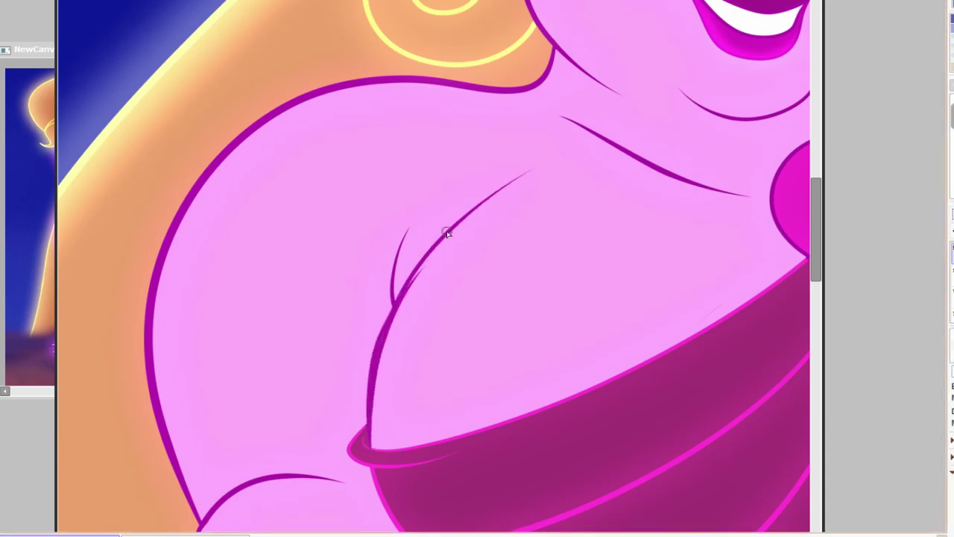
pyautogui.moveTo(513, 177); pyautogui.dragTo(429, 260)
pyautogui.hotkey('ctrl', 'z')
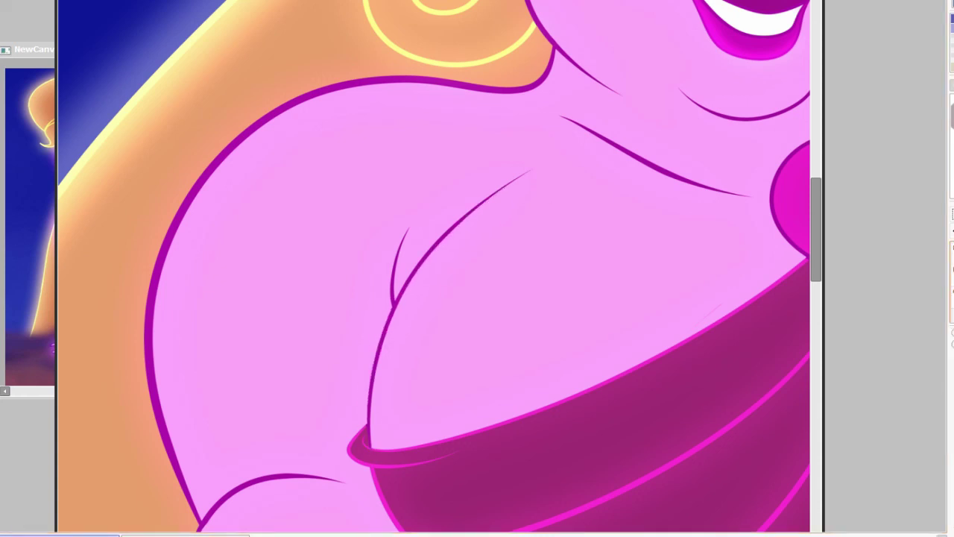
# Thicken the dark purple crease line between the underarm and chest with a curved stroke ending at the dress's upper edge.
pyautogui.moveTo(508, 182); pyautogui.dragTo(369, 445)
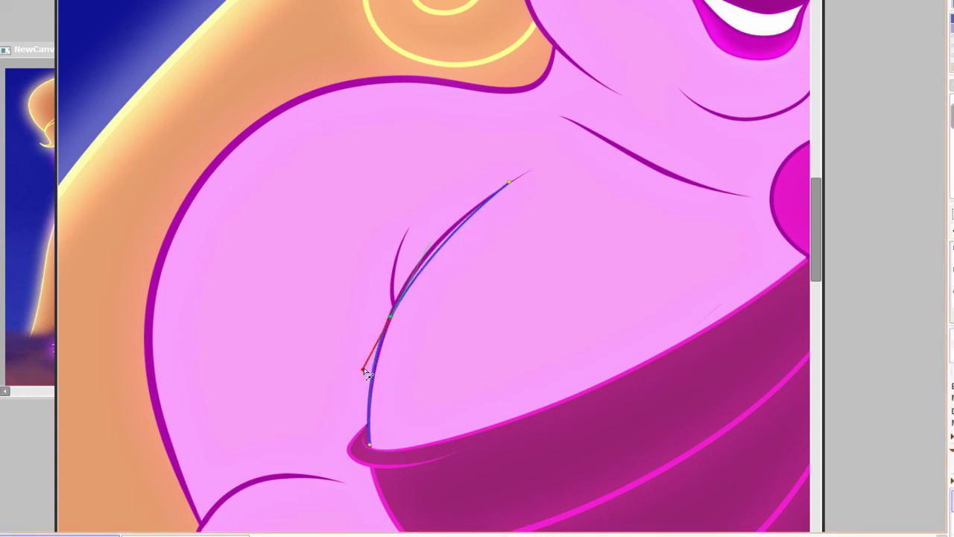
pyautogui.click(390, 317)
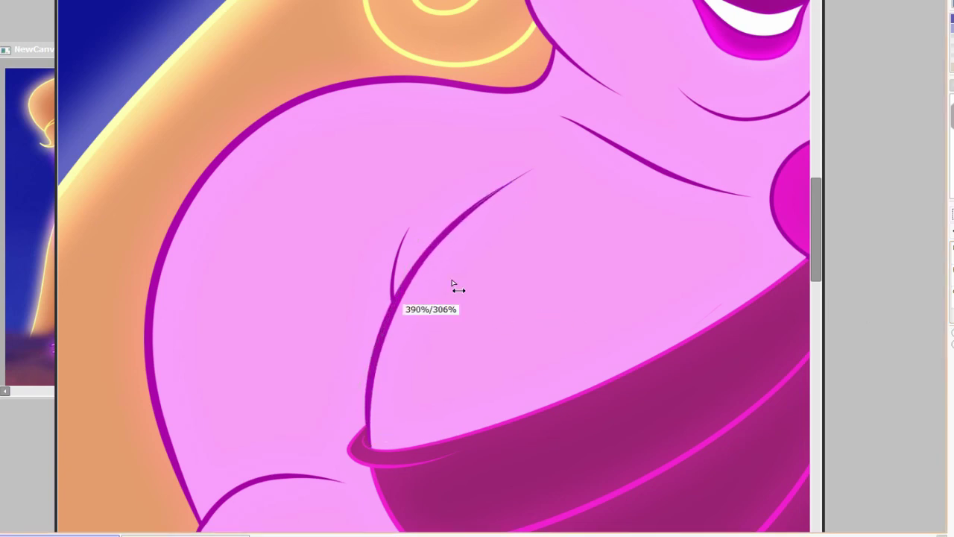
pyautogui.scroll(-5, 788, 281)
pyautogui.scroll(1, 597, 387)
pyautogui.scroll(4, 396, 201)
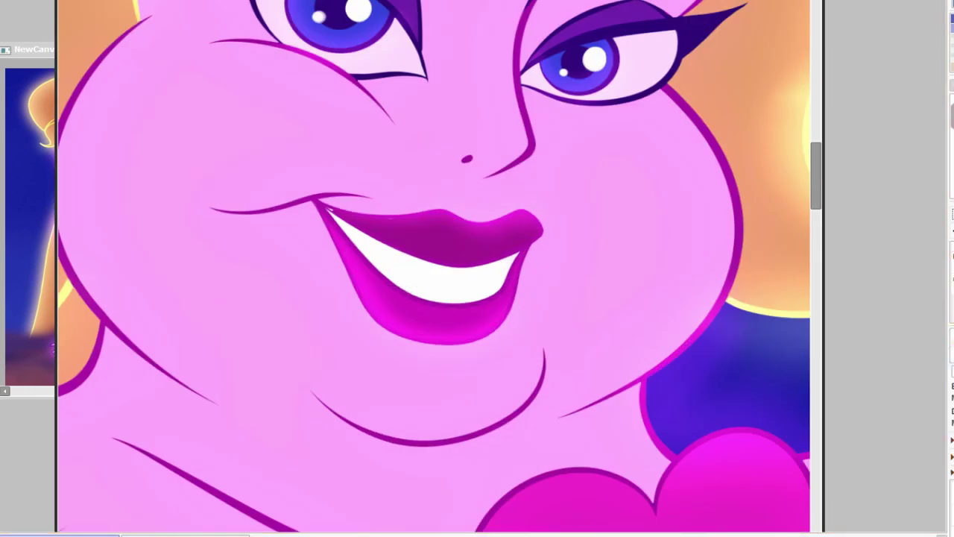
pyautogui.press('[')
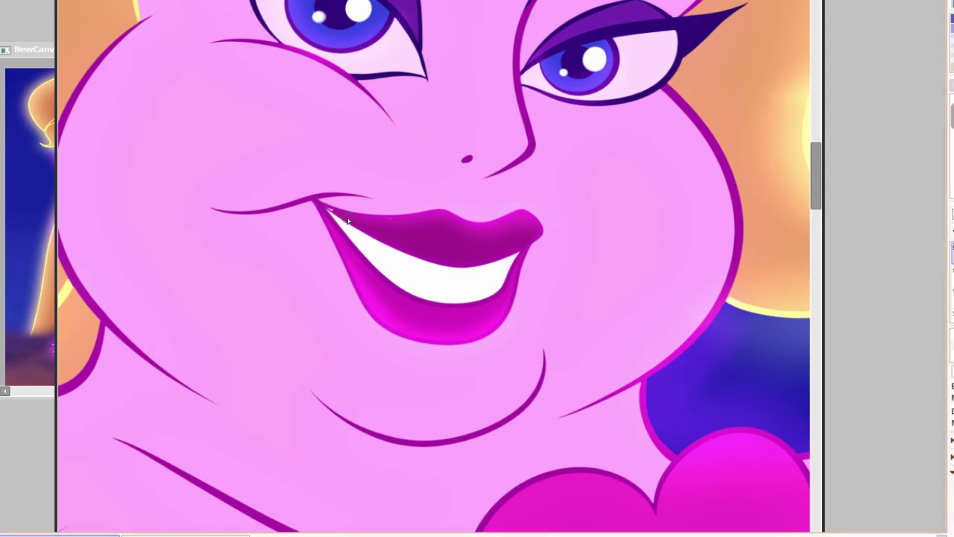
pyautogui.scroll(-4, 678, 242)
pyautogui.scroll(-5, 676, 237)
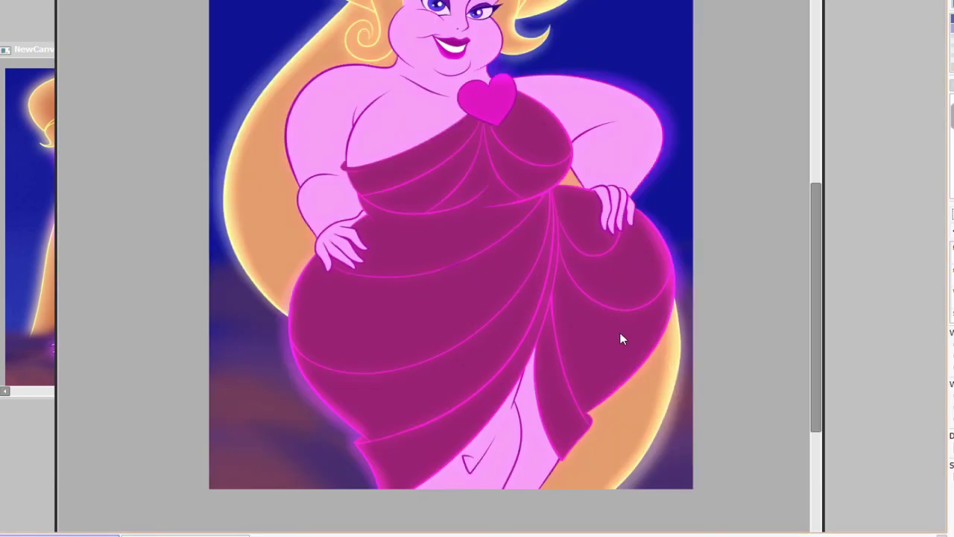